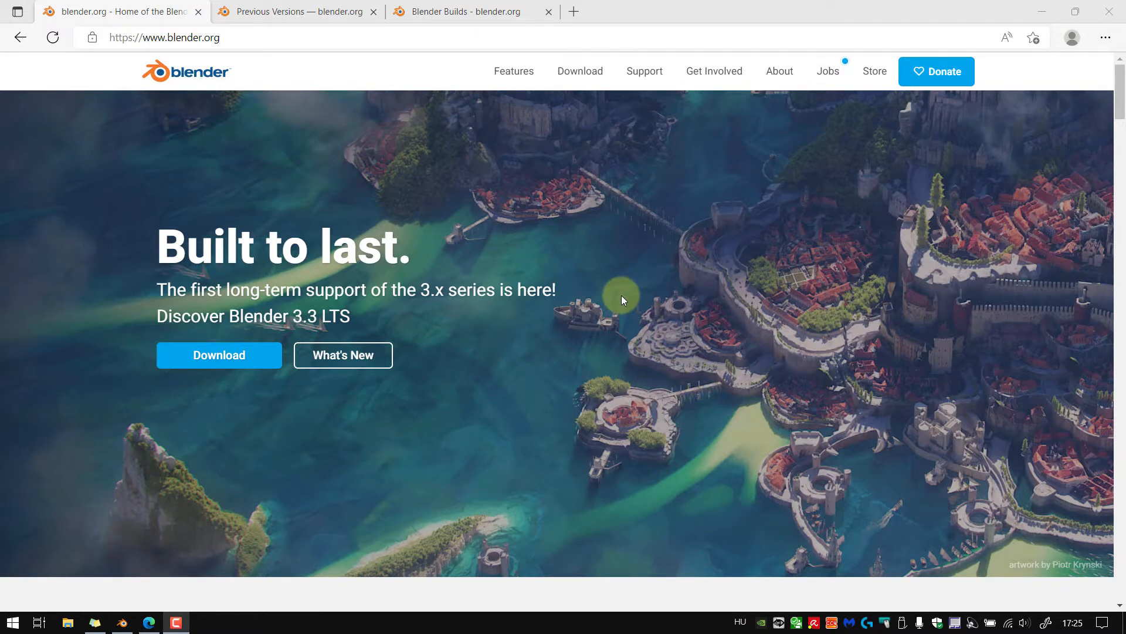
# Browse Blender's download pages, examining the daily Windows builds and the Previous Versions page
pyautogui.click(225, 353)
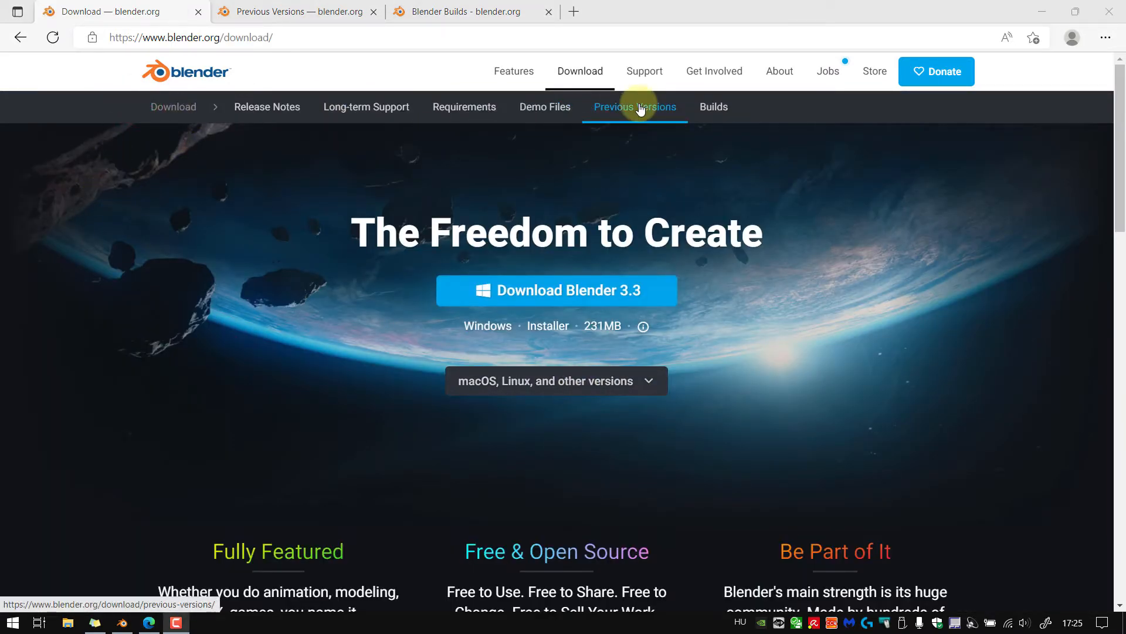
pyautogui.click(721, 111)
pyautogui.scroll(-3, 902, 397)
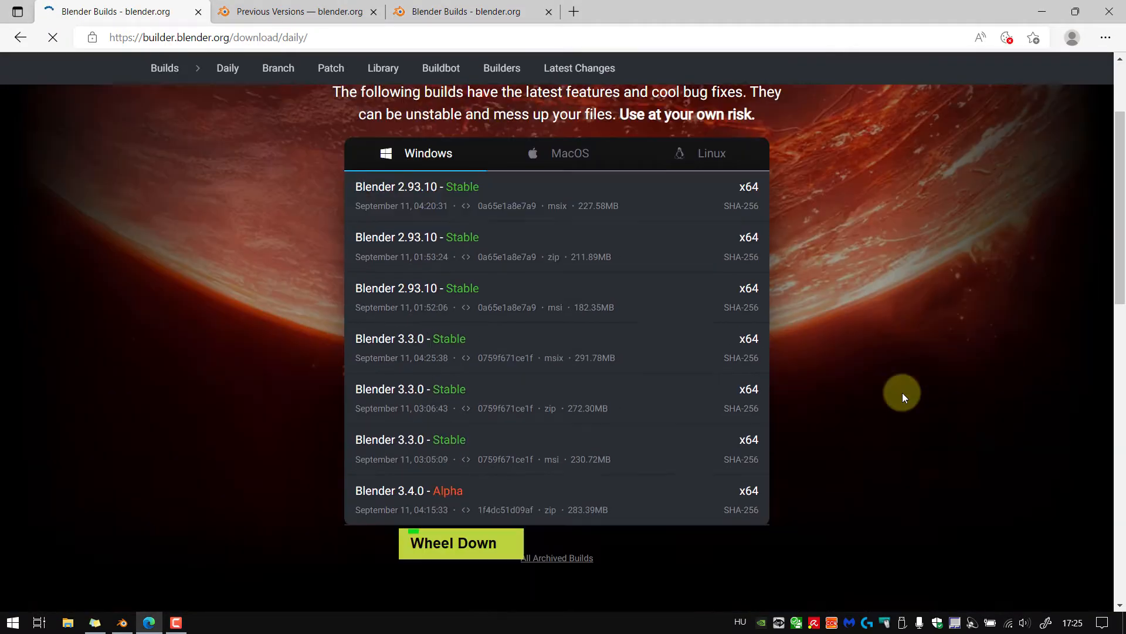
pyautogui.scroll(1, 902, 392)
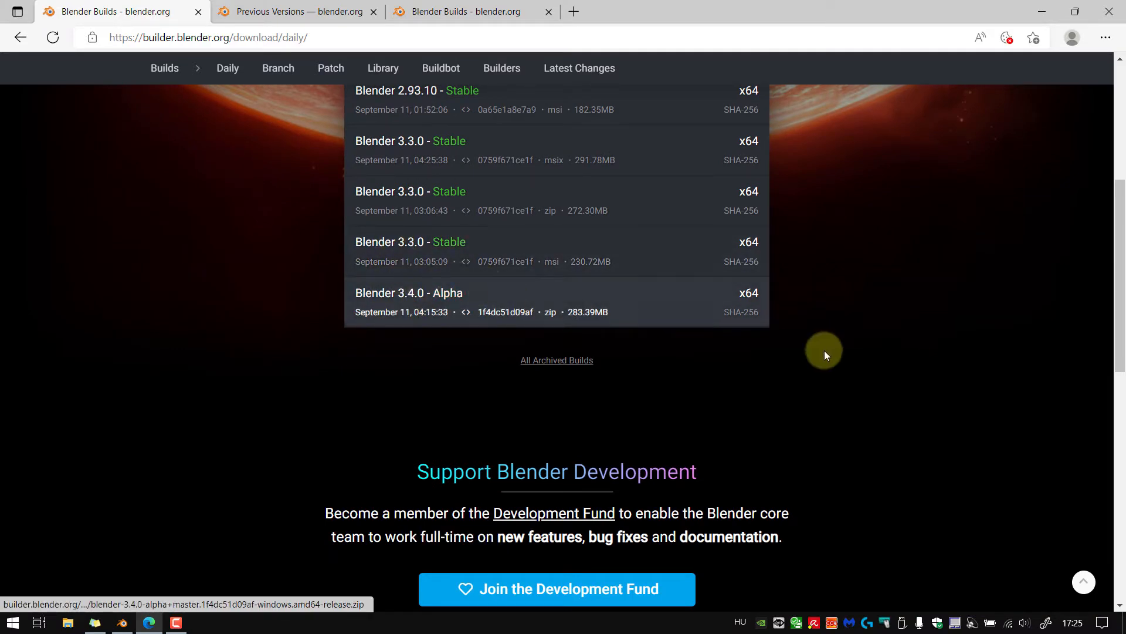
pyautogui.scroll(1, 874, 360)
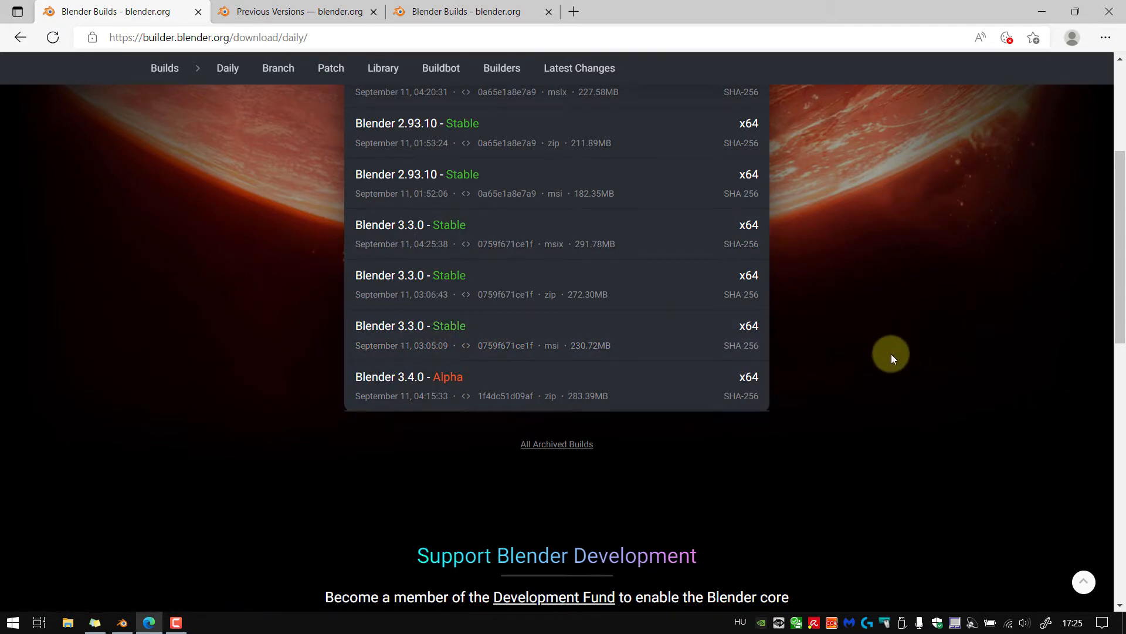
pyautogui.scroll(3, 891, 354)
pyautogui.scroll(-2, 892, 354)
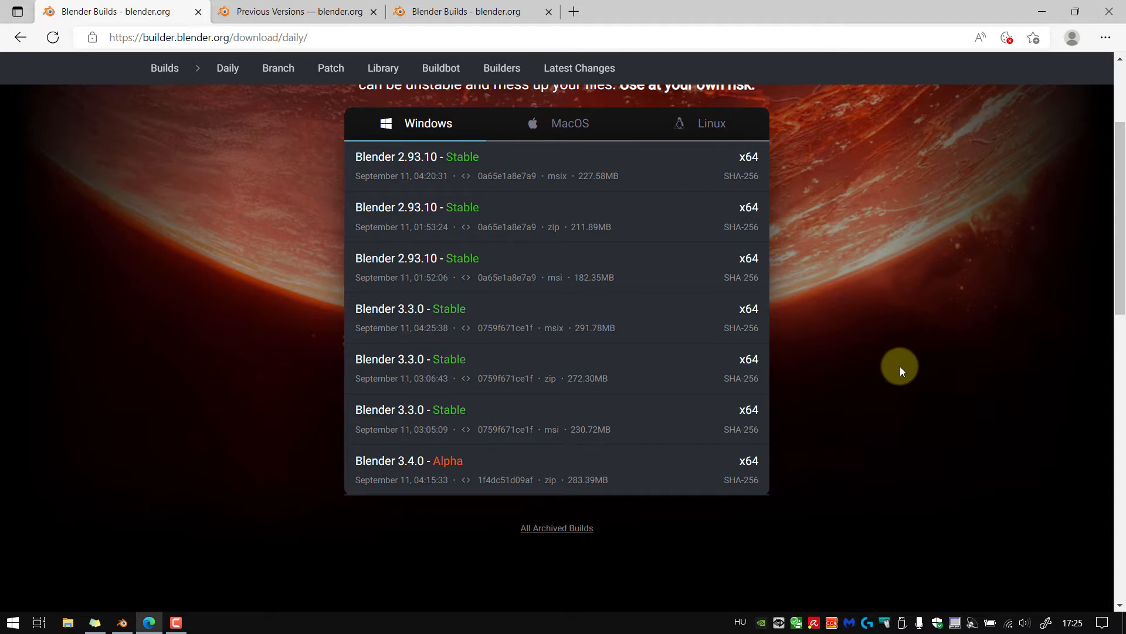
pyautogui.click(284, 11)
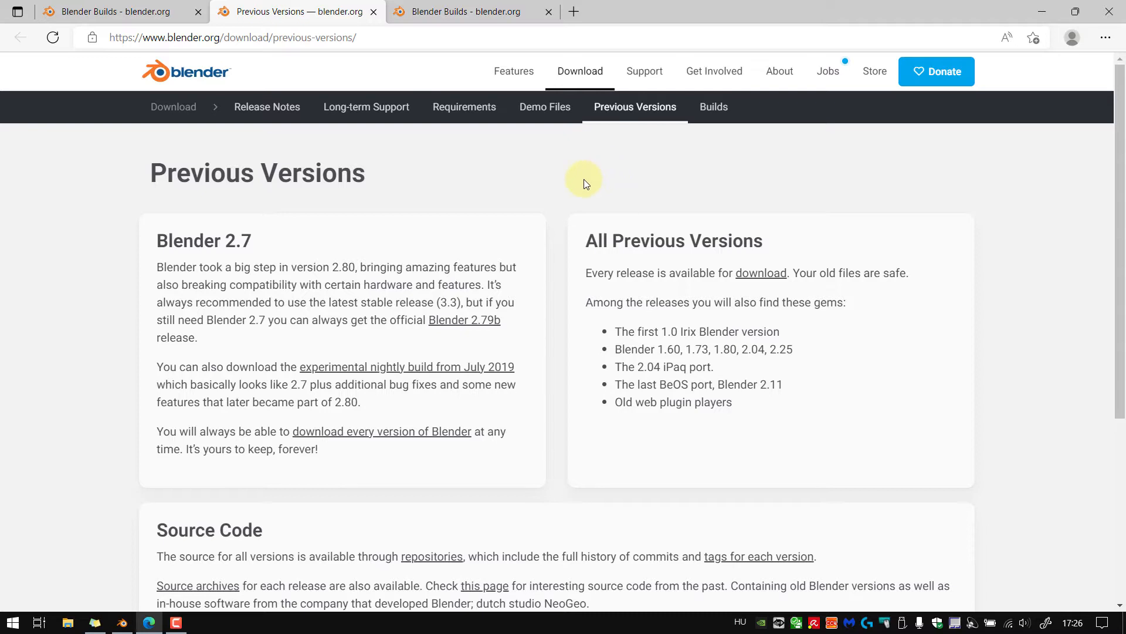
# Switch to Blender and orbit around the default cube to examine it from different angles
pyautogui.click(122, 622)
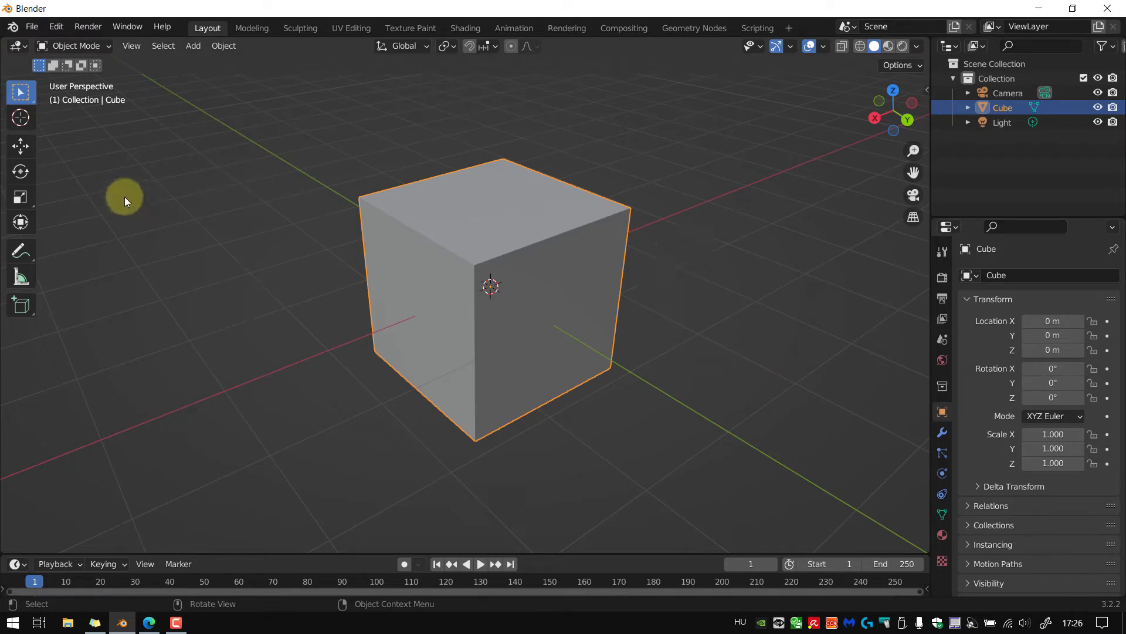
pyautogui.click(124, 197)
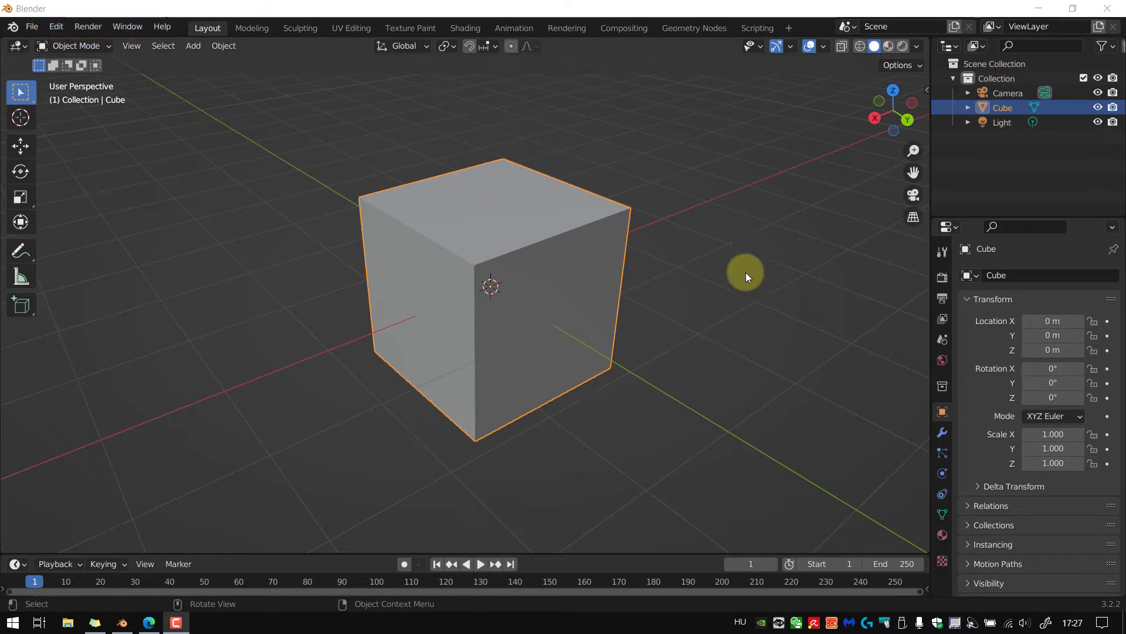
pyautogui.moveTo(729, 280)
pyautogui.mouseDown(button='middle')
pyautogui.moveTo(747, 269)
pyautogui.moveTo(726, 269)
pyautogui.moveTo(741, 289)
pyautogui.mouseUp(button='middle')
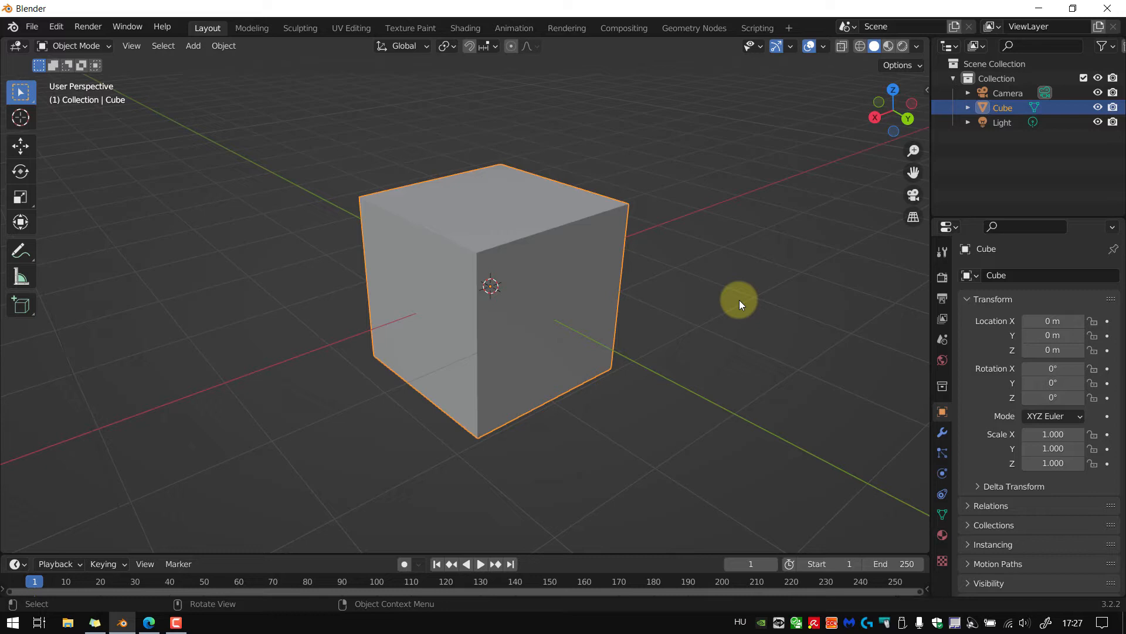
pyautogui.moveTo(739, 301)
pyautogui.mouseDown(button='middle')
pyautogui.moveTo(763, 295)
pyautogui.moveTo(741, 305)
pyautogui.mouseUp(button='middle')
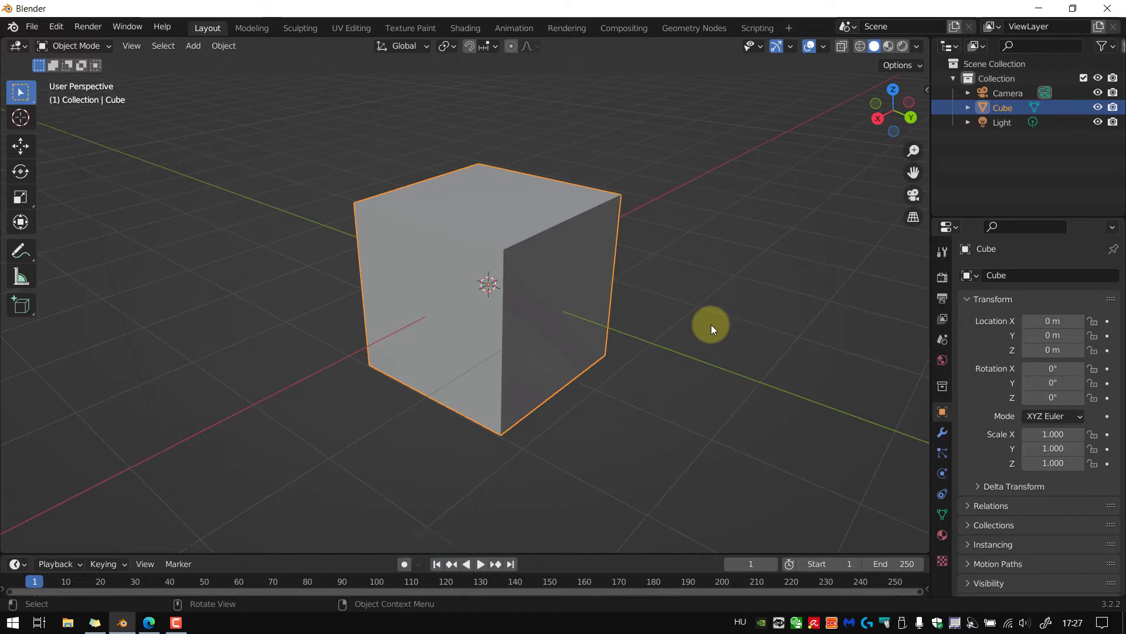
pyautogui.moveTo(694, 329)
pyautogui.mouseDown(button='middle')
pyautogui.moveTo(704, 325)
pyautogui.moveTo(674, 322)
pyautogui.moveTo(724, 334)
pyautogui.moveTo(695, 327)
pyautogui.moveTo(704, 333)
pyautogui.mouseUp(button='middle')
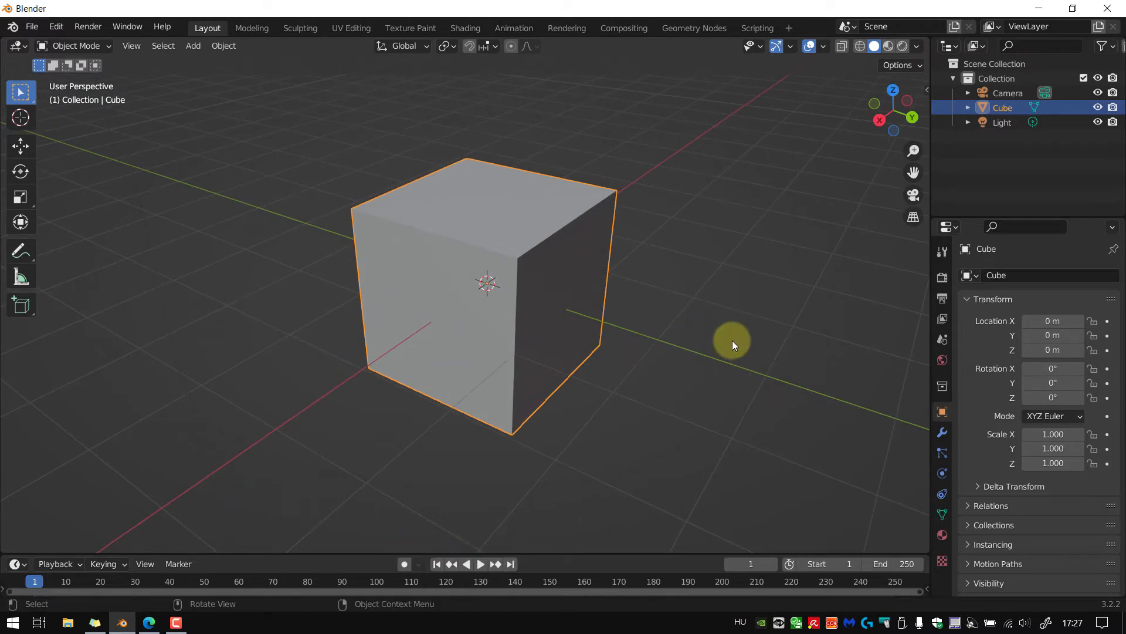
pyautogui.moveTo(599, 470); pyautogui.dragTo(677, 335, button='middle')
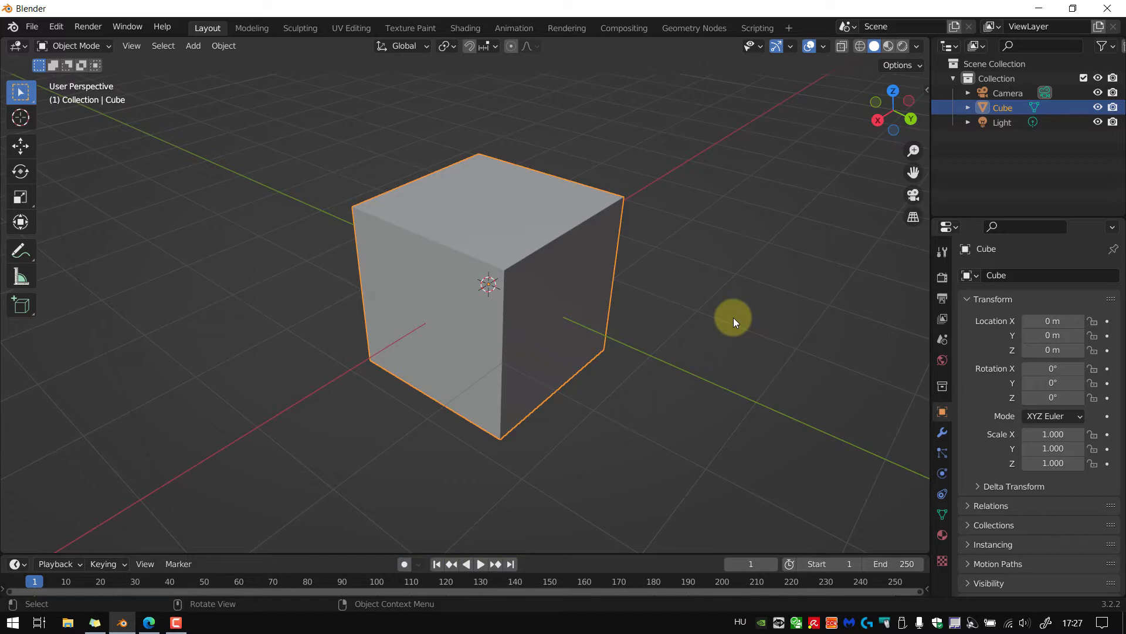
pyautogui.moveTo(615, 412); pyautogui.dragTo(583, 435, button='middle')
pyautogui.moveTo(587, 481); pyautogui.dragTo(667, 442, button='middle')
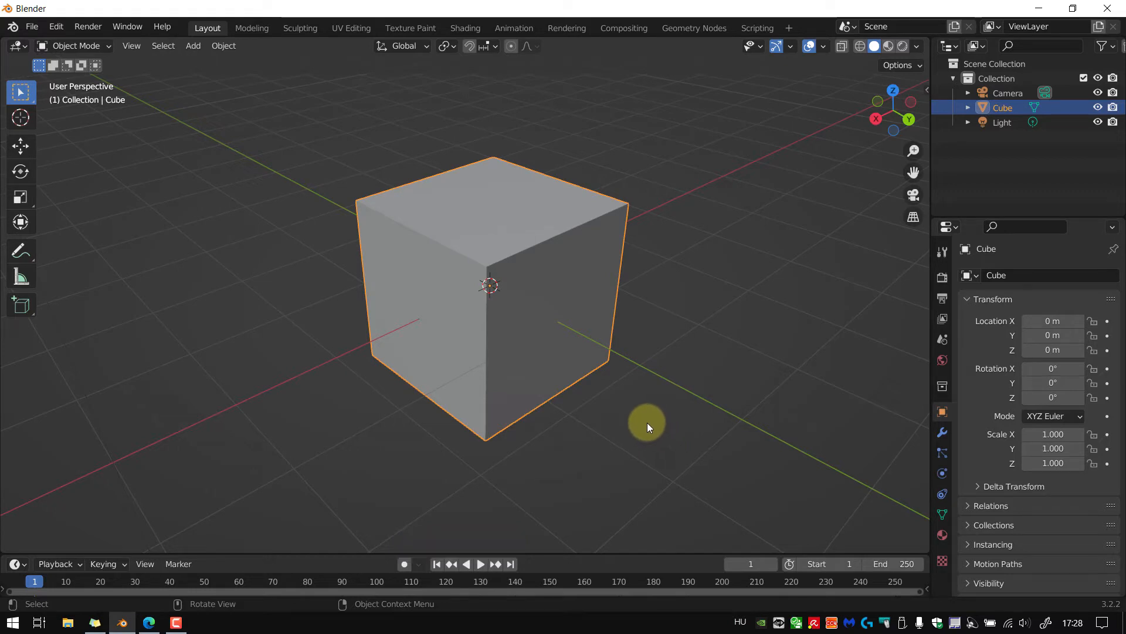
# Pan the 3D view and zoom in and out on the default cube, using both stepped and continuous zoom
pyautogui.moveTo(649, 423)
pyautogui.keyDown('shift'); pyautogui.mouseDown(button='middle')
pyautogui.moveTo(663, 395)
pyautogui.moveTo(681, 394)
pyautogui.moveTo(664, 428)
pyautogui.moveTo(626, 407)
pyautogui.moveTo(645, 403)
pyautogui.mouseUp(button='middle'); pyautogui.keyUp('shift')
pyautogui.scroll(-2, 555, 327)
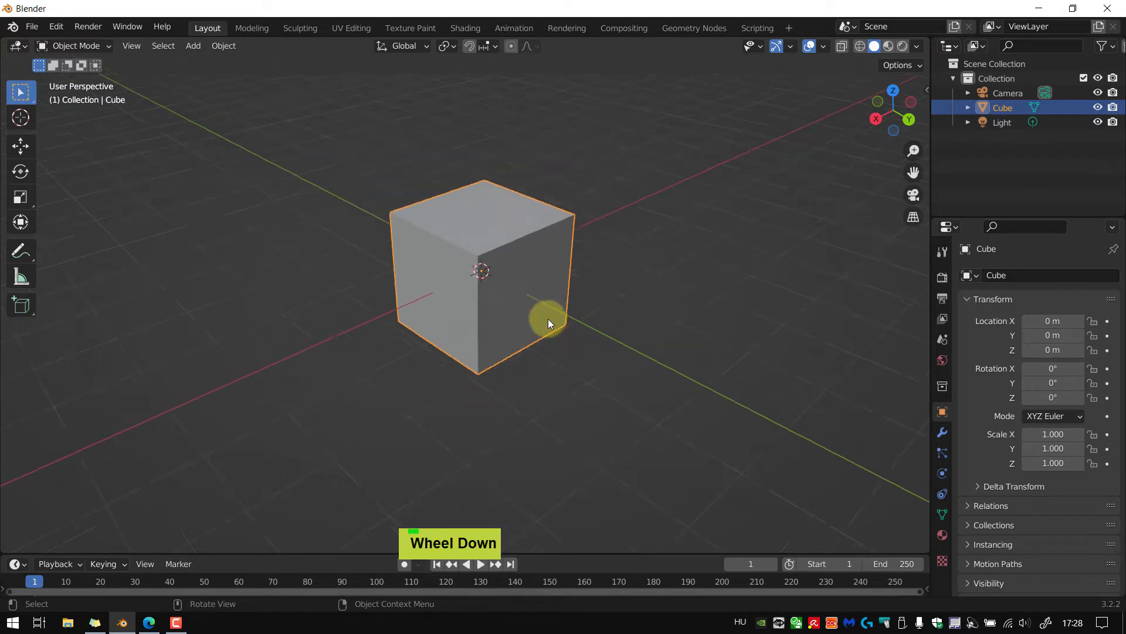
pyautogui.scroll(2, 546, 316)
pyautogui.scroll(1, 541, 296)
pyautogui.scroll(-1, 539, 292)
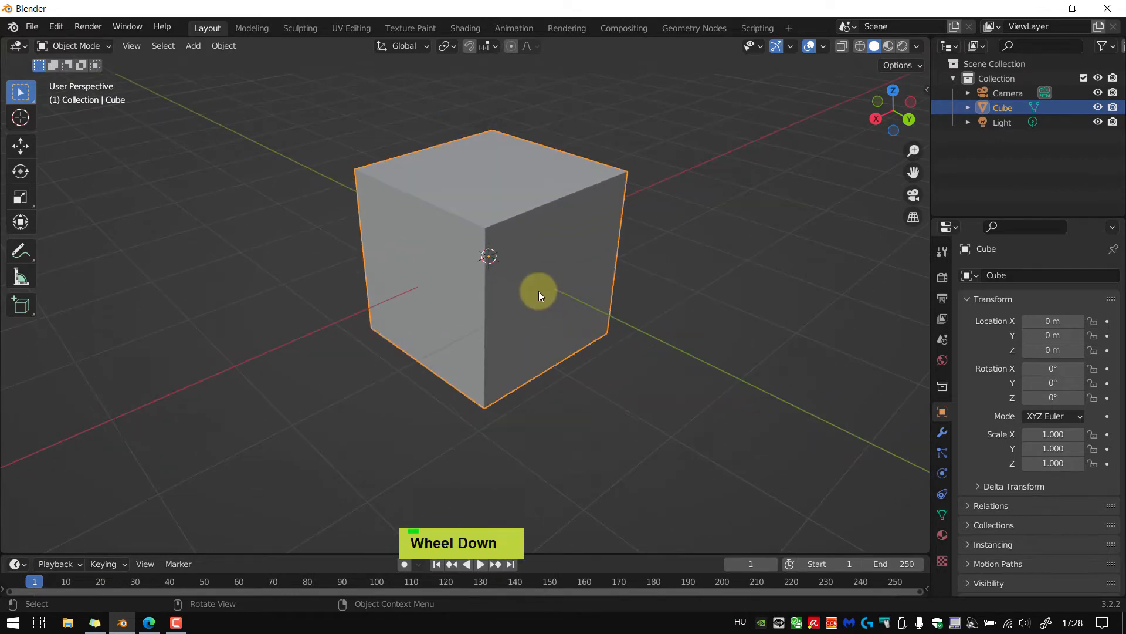
pyautogui.scroll(1, 539, 293)
pyautogui.scroll(-2, 539, 292)
pyautogui.scroll(1, 539, 292)
pyautogui.scroll(-2, 539, 291)
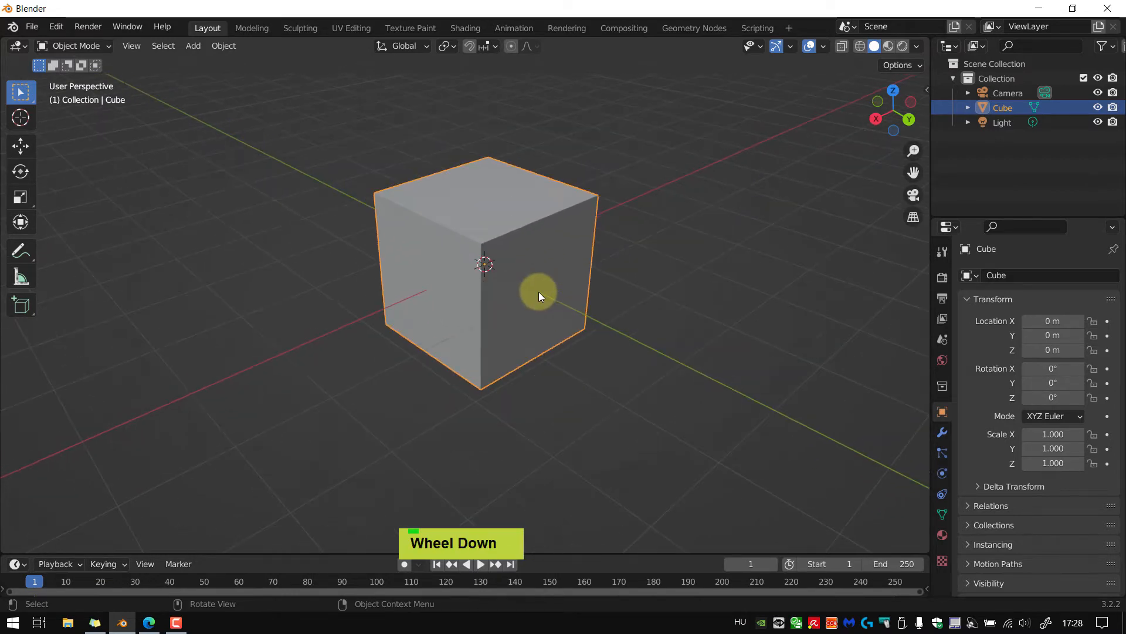
pyautogui.scroll(1, 538, 291)
pyautogui.keyDown('ctrl'); pyautogui.moveTo(552, 301); pyautogui.dragTo(579, 304, button='middle'); pyautogui.keyUp('ctrl')
pyautogui.scroll(-1, 580, 273)
pyautogui.scroll(1, 580, 273)
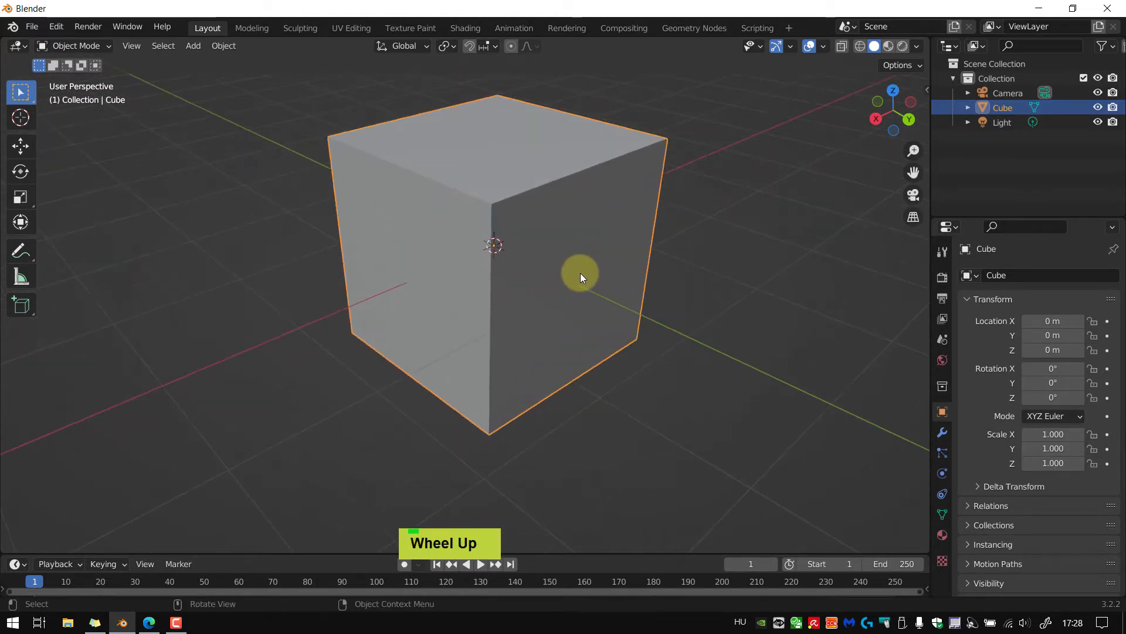
pyautogui.scroll(-1, 579, 273)
pyautogui.scroll(1, 579, 276)
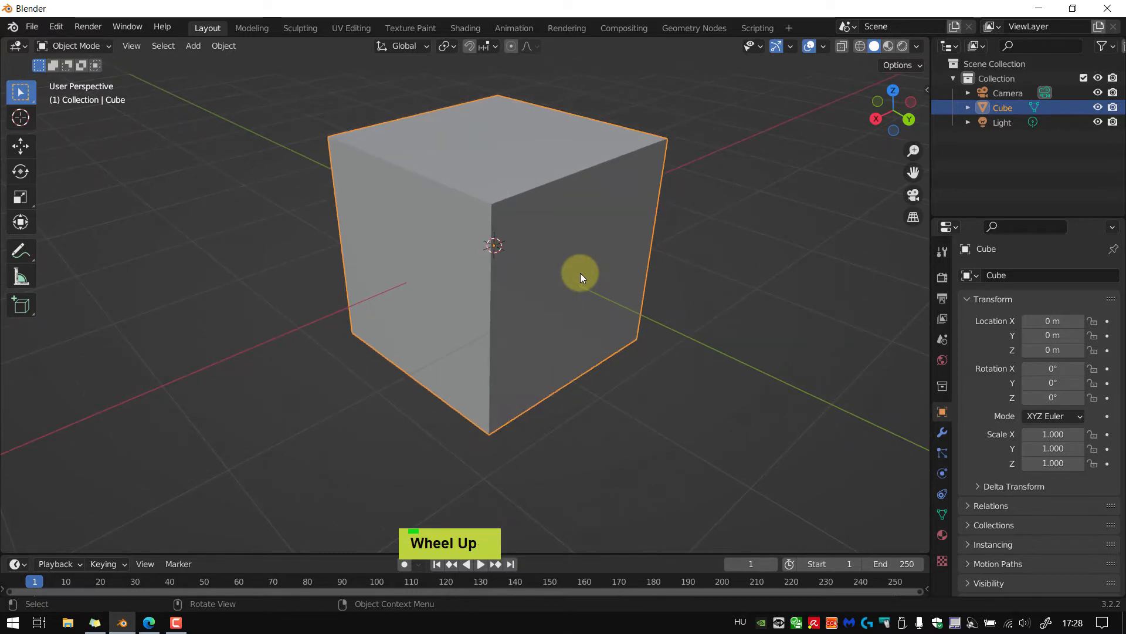
pyautogui.moveTo(580, 273)
pyautogui.keyDown('ctrl'); pyautogui.mouseDown(button='middle')
pyautogui.moveTo(560, 287)
pyautogui.moveTo(592, 262)
pyautogui.moveTo(557, 305)
pyautogui.moveTo(581, 291)
pyautogui.mouseUp(button='middle'); pyautogui.keyUp('ctrl')
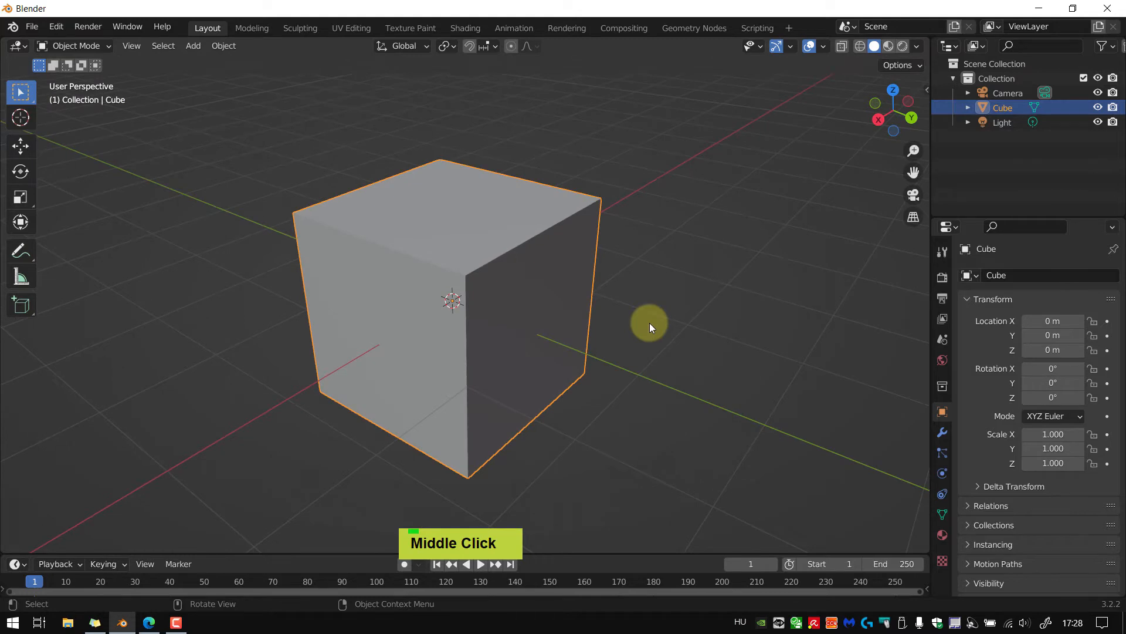
pyautogui.keyDown('shift'); pyautogui.moveTo(649, 322); pyautogui.dragTo(598, 316, button='middle'); pyautogui.keyUp('shift')
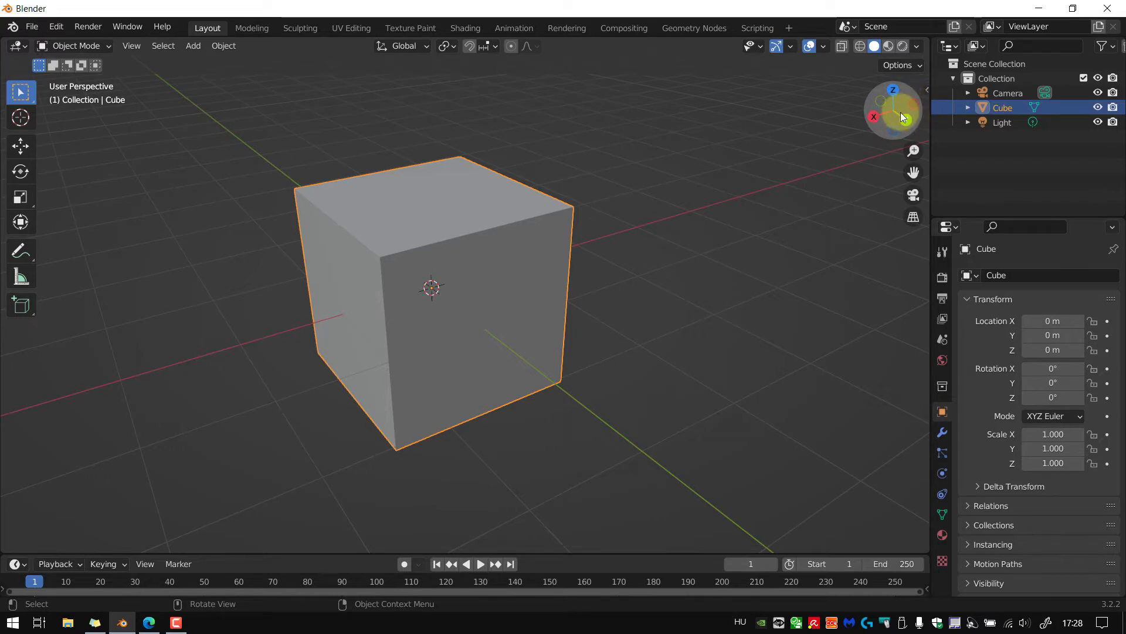
# Rotate the view with the navigation gizmo, and switch the projection to orthographic and back to perspective
pyautogui.moveTo(899, 103)
pyautogui.mouseDown()
pyautogui.moveTo(915, 106)
pyautogui.moveTo(893, 103)
pyautogui.moveTo(904, 105)
pyautogui.moveTo(887, 122)
pyautogui.mouseUp()
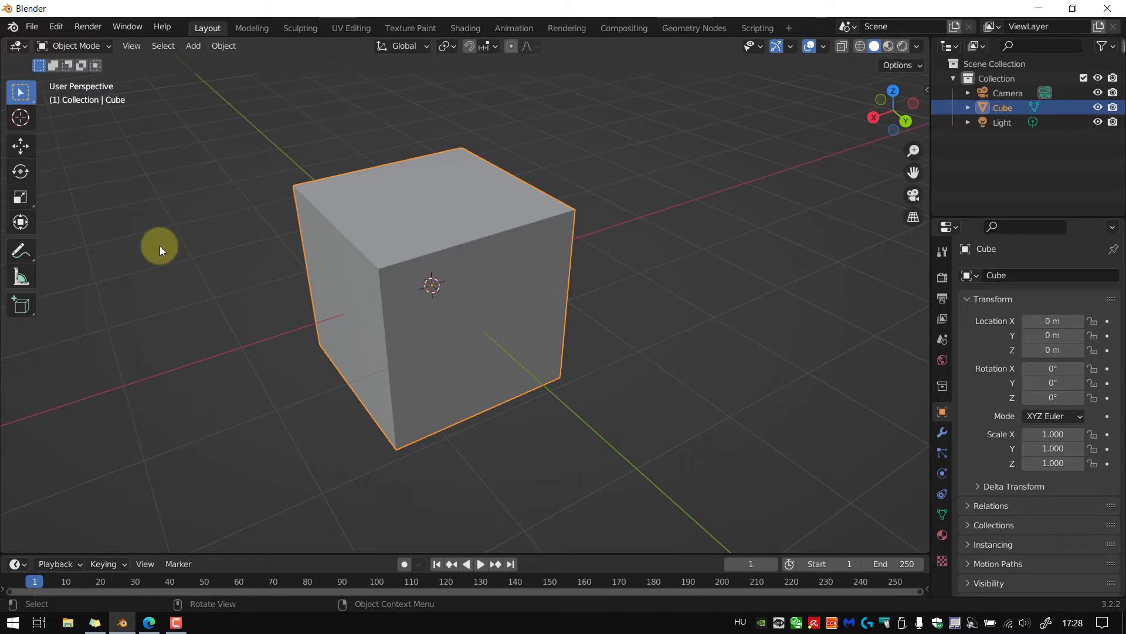
pyautogui.click(914, 218)
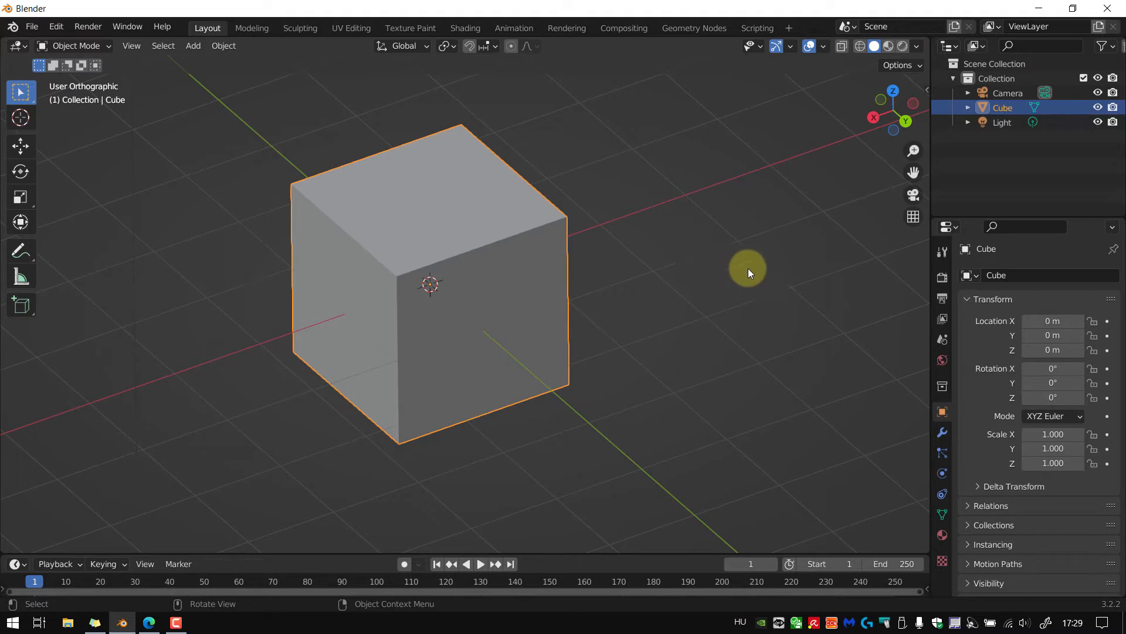
pyautogui.click(913, 218)
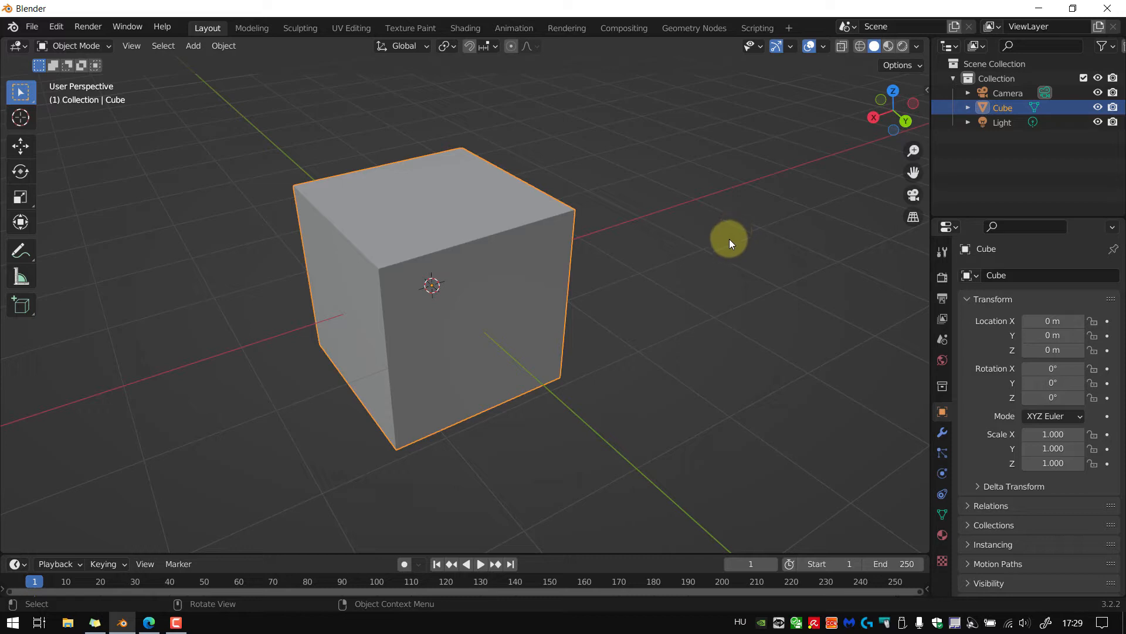
# Snap to the right, back and left orthographic views of the cube, and return to a free perspective view
pyautogui.moveTo(580, 333); pyautogui.dragTo(681, 311, button='middle')
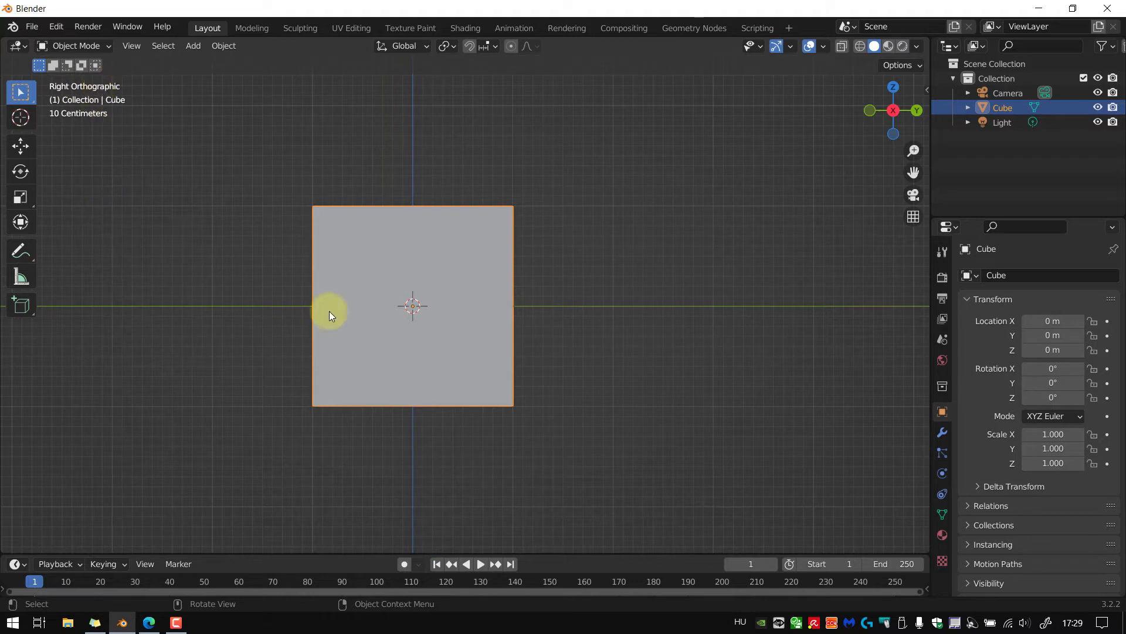
pyautogui.moveTo(679, 260); pyautogui.dragTo(530, 276, button='middle')
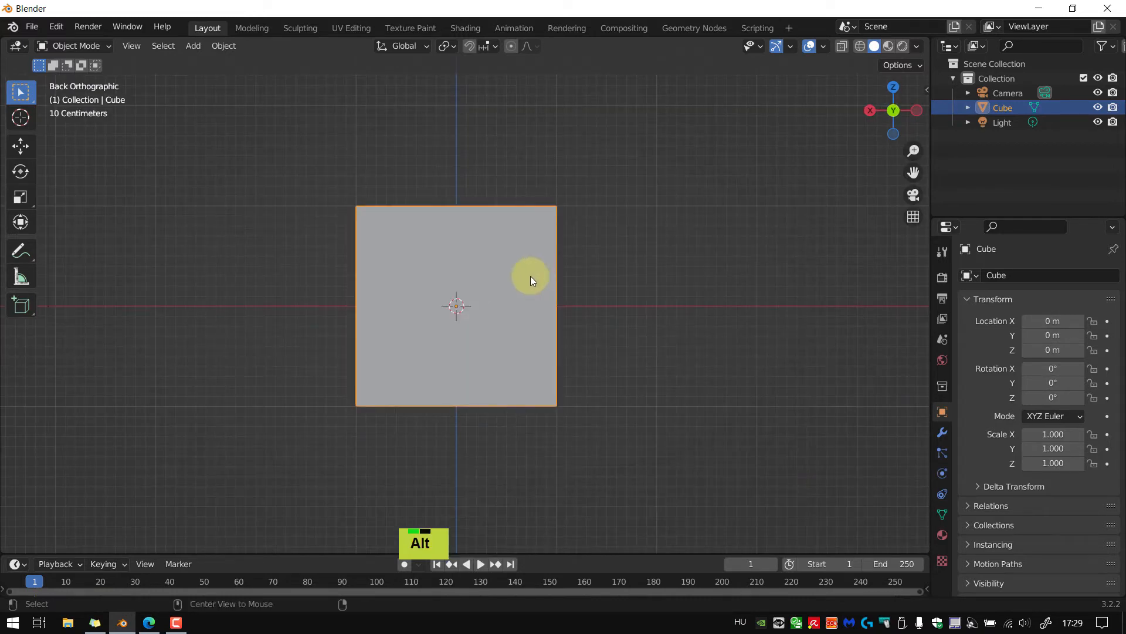
pyautogui.moveTo(712, 268); pyautogui.dragTo(541, 277, button='middle')
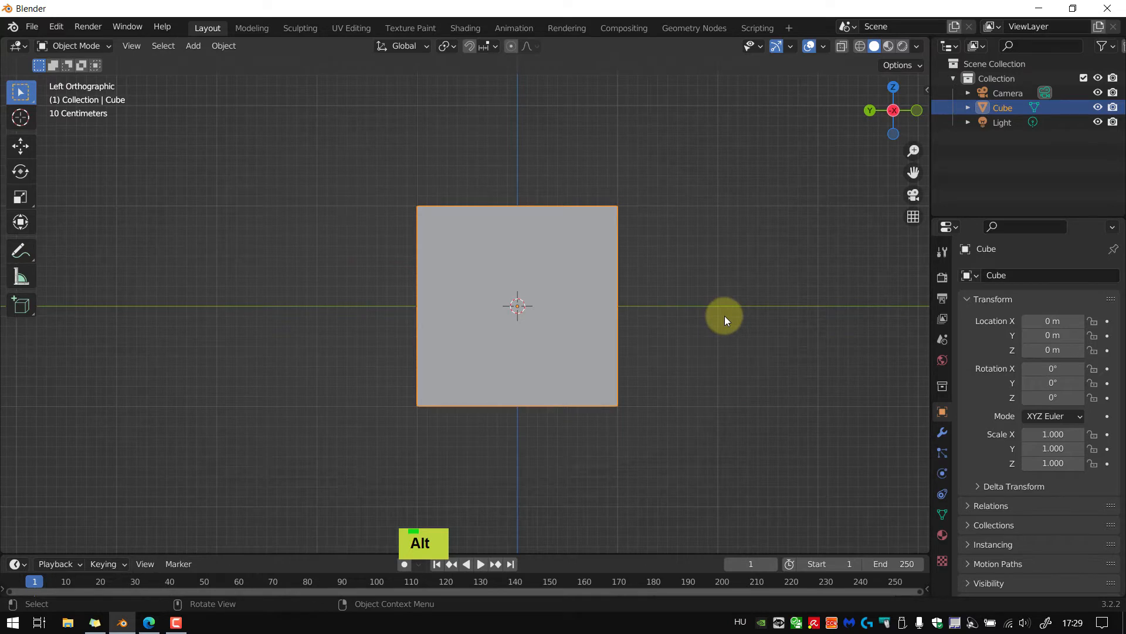
pyautogui.moveTo(671, 269); pyautogui.dragTo(792, 311, button='middle')
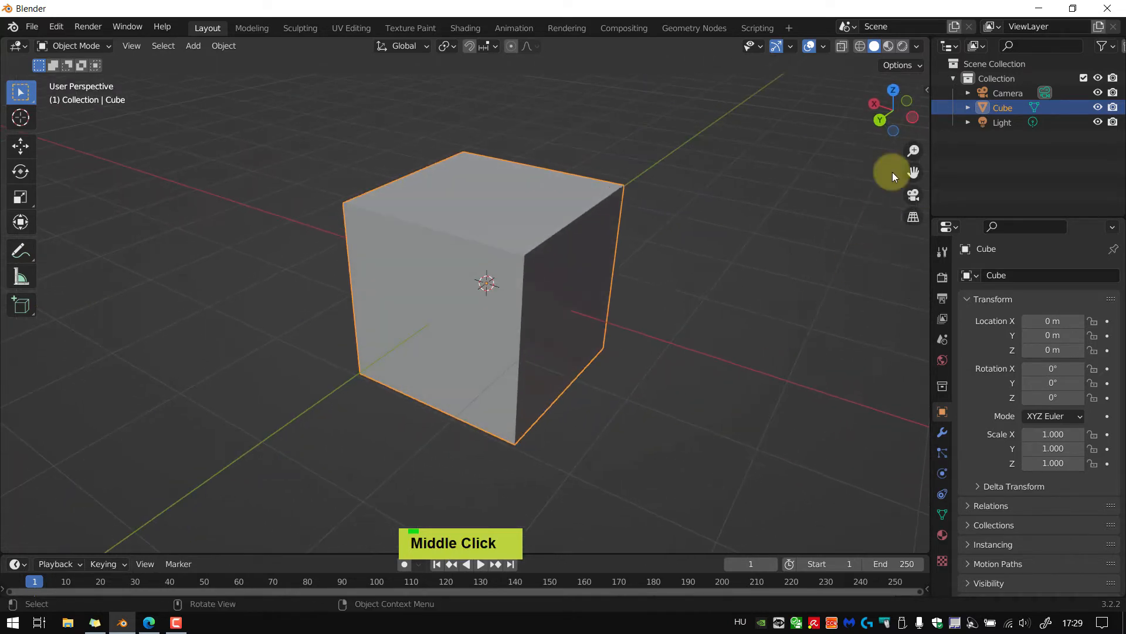
# View the cube along its axes with the navigation gizmo, snap to the front orthographic view, and return to a perspective view
pyautogui.click(912, 117)
pyautogui.click(894, 89)
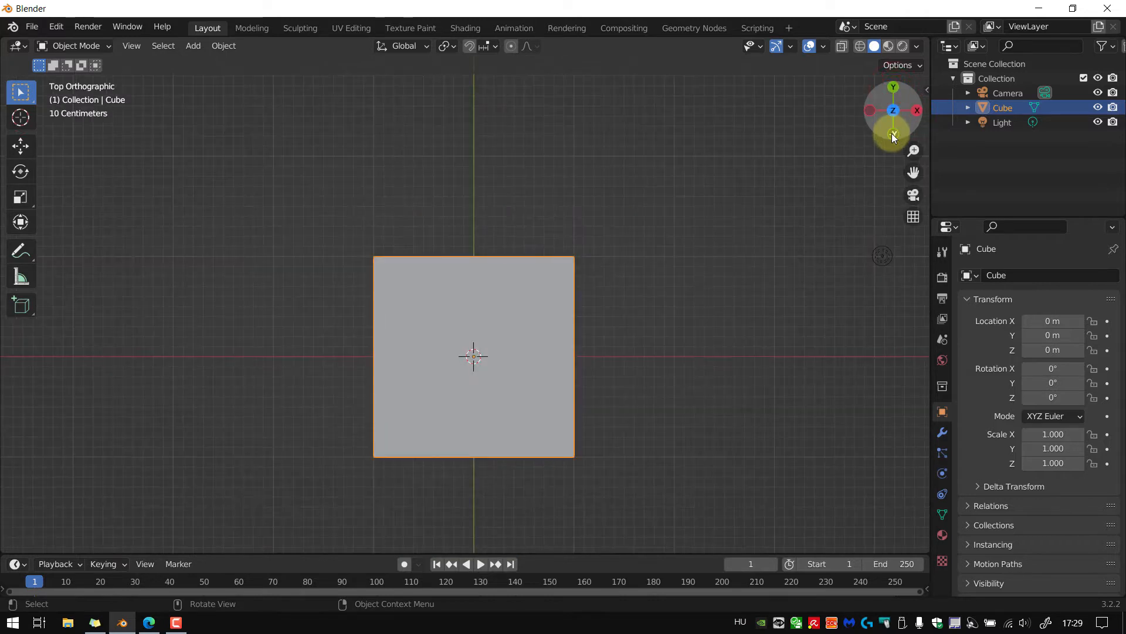
pyautogui.click(912, 110)
pyautogui.click(894, 88)
pyautogui.moveTo(892, 121); pyautogui.dragTo(728, 211, button='middle')
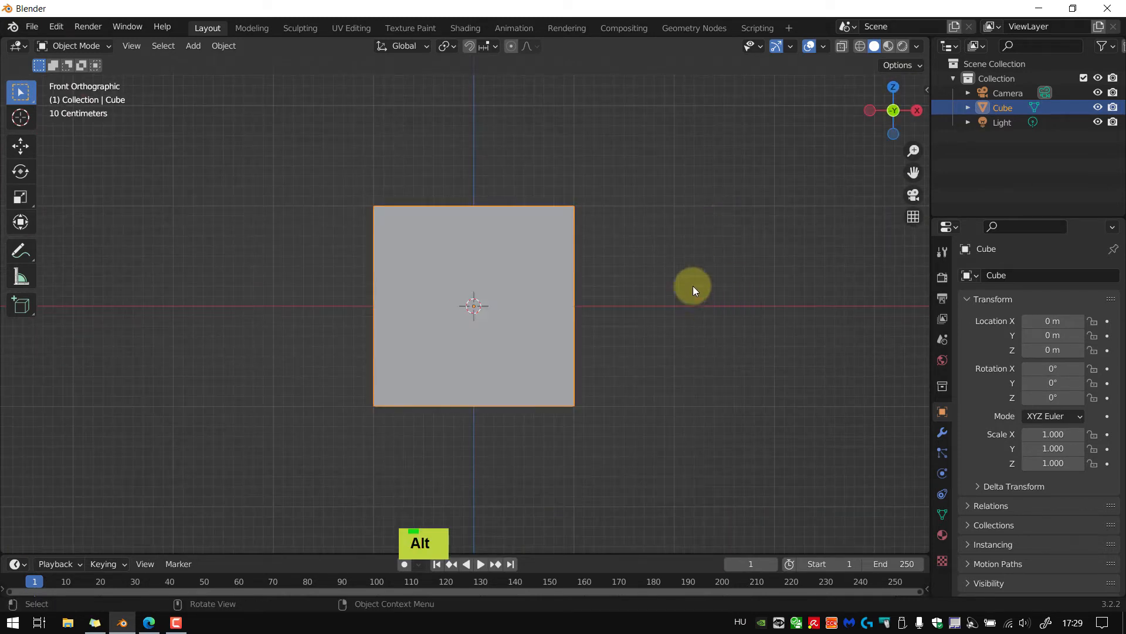
pyautogui.moveTo(692, 286); pyautogui.dragTo(539, 336, button='middle')
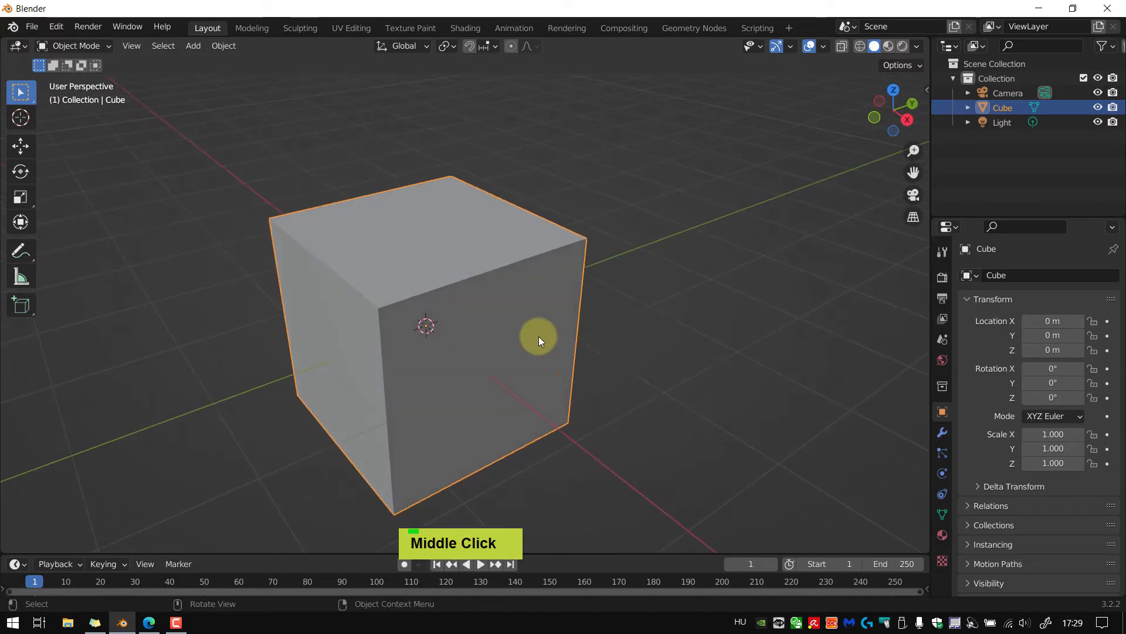
# Pan the cube off-centre and zoom in and out until the scene camera can be seen near it
pyautogui.scroll(-2, 437, 317)
pyautogui.scroll(2, 437, 317)
pyautogui.scroll(-2, 437, 317)
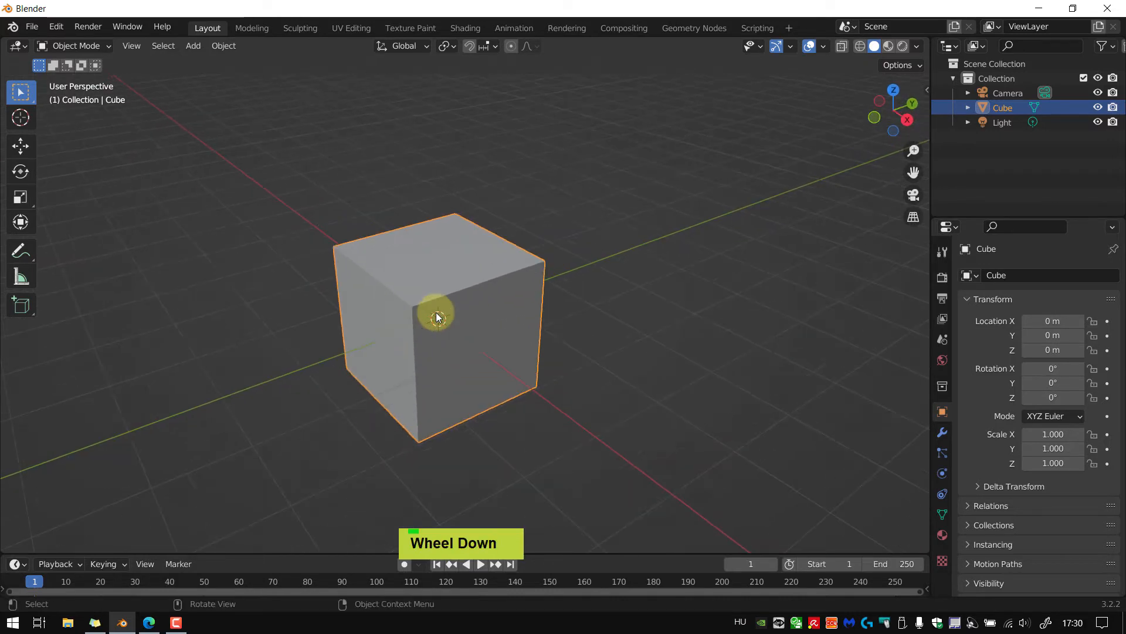
pyautogui.keyDown('shift'); pyautogui.moveTo(437, 317); pyautogui.dragTo(291, 297, button='middle'); pyautogui.keyUp('shift')
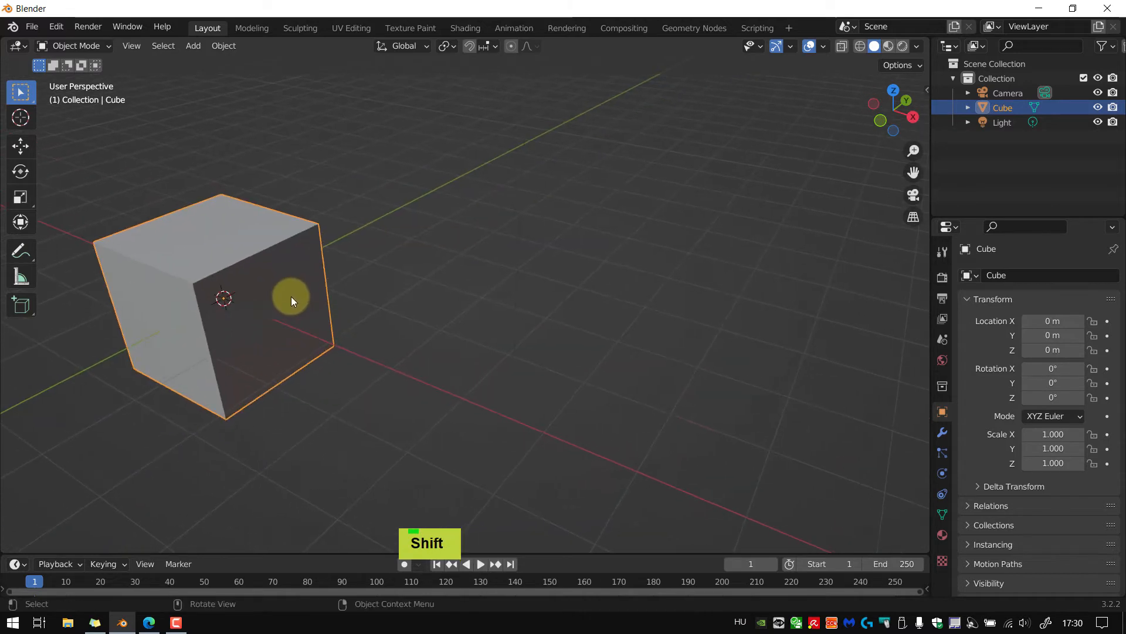
pyautogui.scroll(-2, 638, 322)
pyautogui.scroll(3, 674, 329)
pyautogui.scroll(-3, 674, 330)
pyautogui.scroll(3, 674, 329)
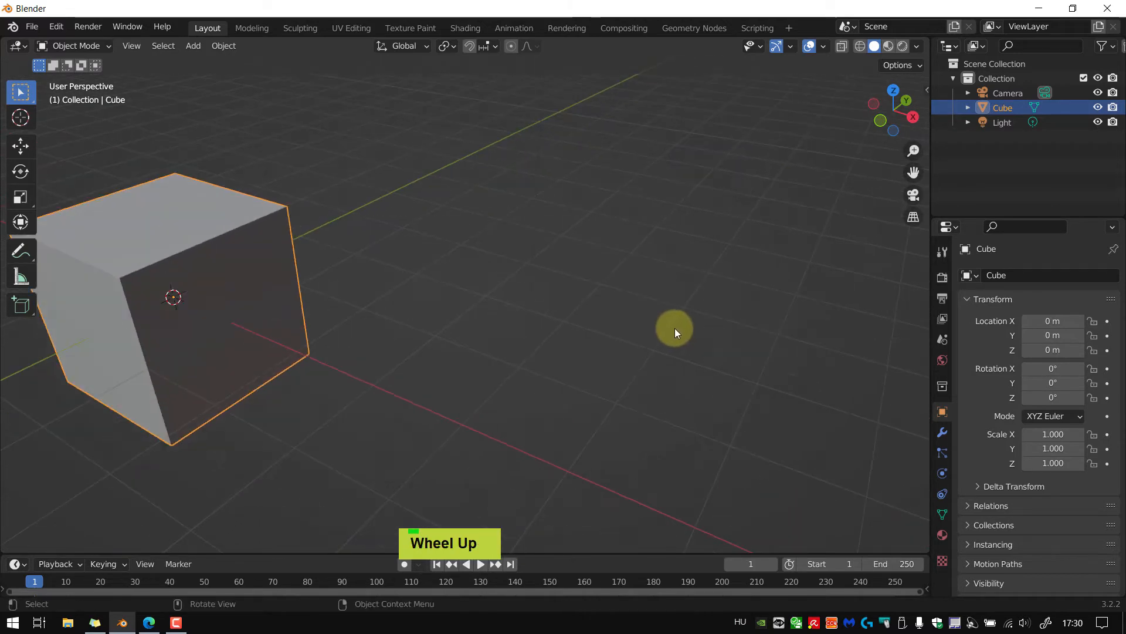
pyautogui.scroll(-1, 674, 329)
pyautogui.moveTo(418, 305)
pyautogui.keyDown('shift'); pyautogui.mouseDown(button='middle')
pyautogui.moveTo(552, 320)
pyautogui.moveTo(438, 314)
pyautogui.mouseUp(button='middle'); pyautogui.keyUp('shift')
pyautogui.scroll(-1, 731, 292)
pyautogui.scroll(2, 728, 293)
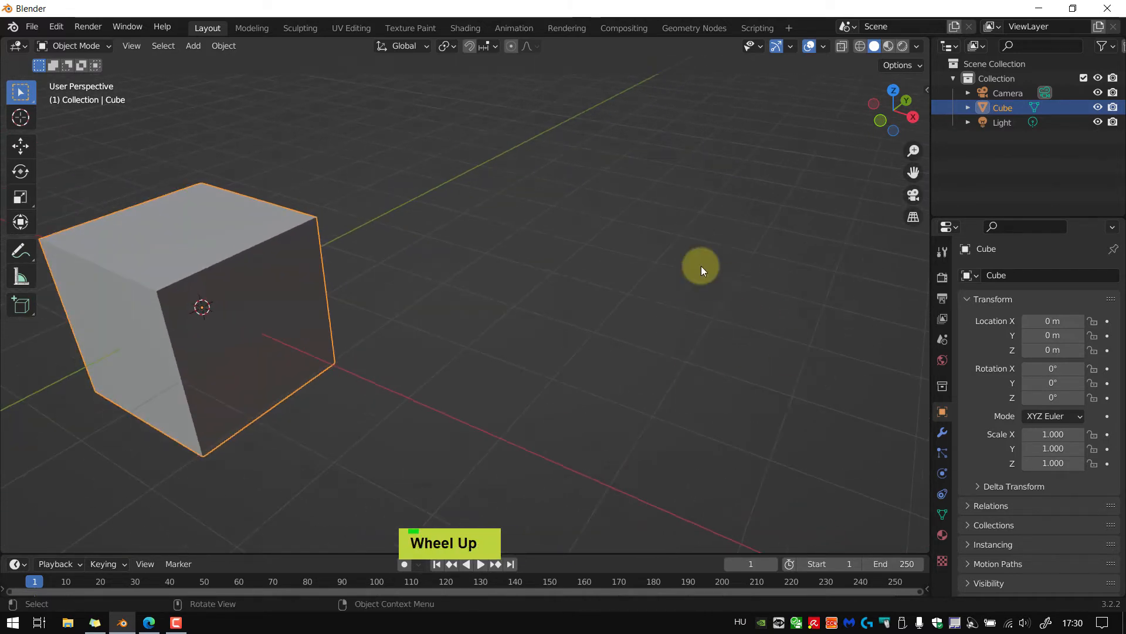
pyautogui.scroll(-4, 741, 310)
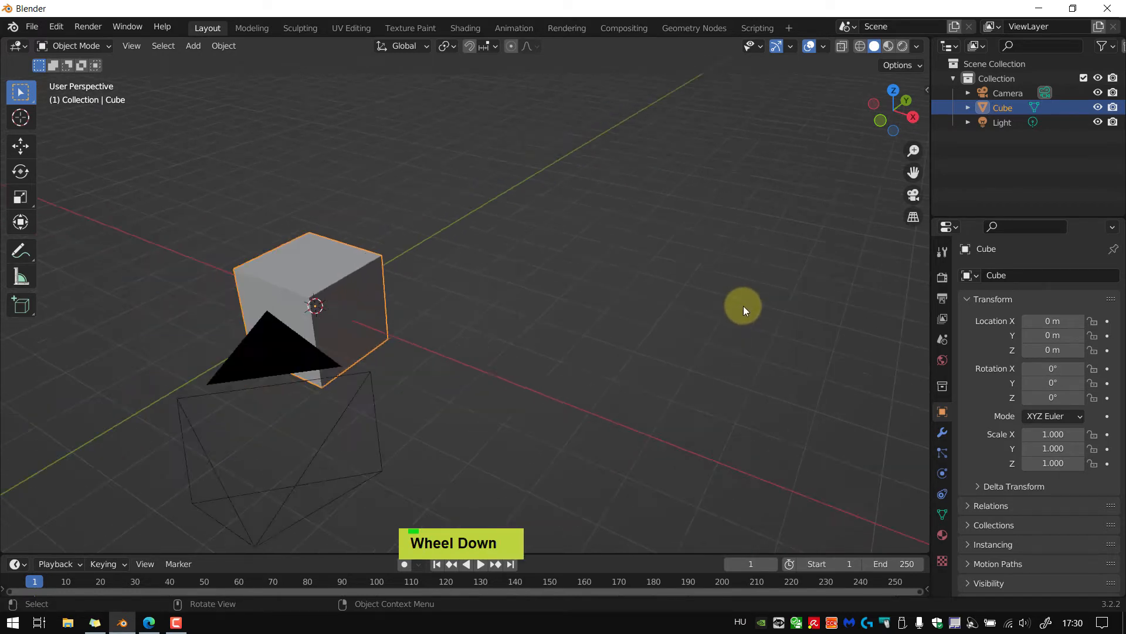
# Zoom in and out with the cube off-centre, and pan it further aside to examine what point the zoom centres on
pyautogui.scroll(3, 744, 305)
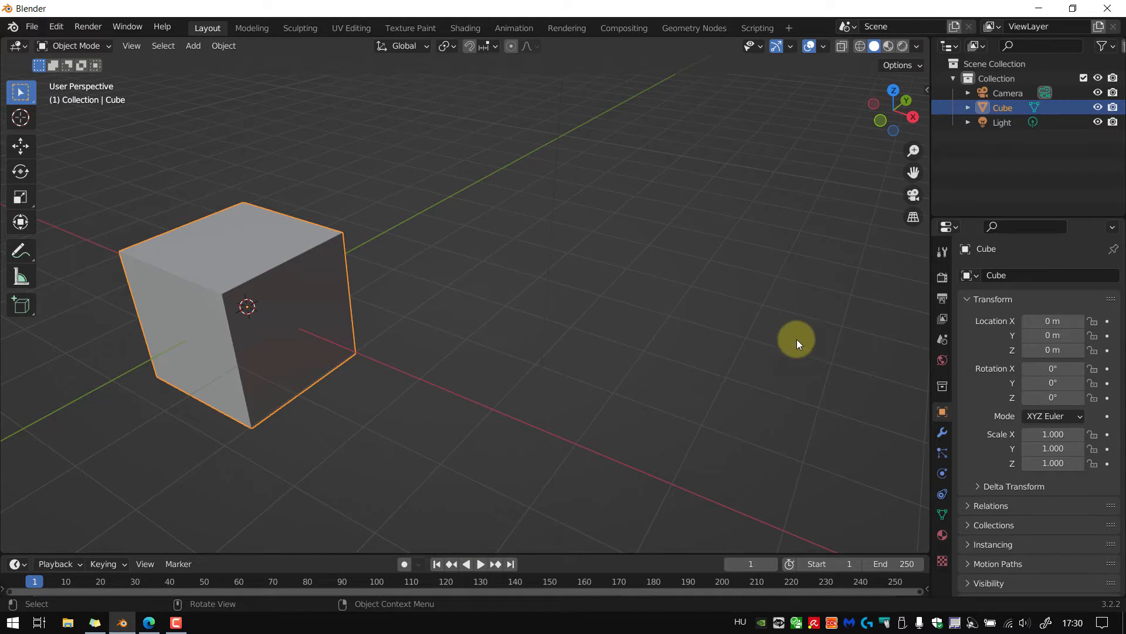
pyautogui.scroll(-3, 798, 339)
pyautogui.scroll(4, 824, 334)
pyautogui.scroll(-2, 827, 332)
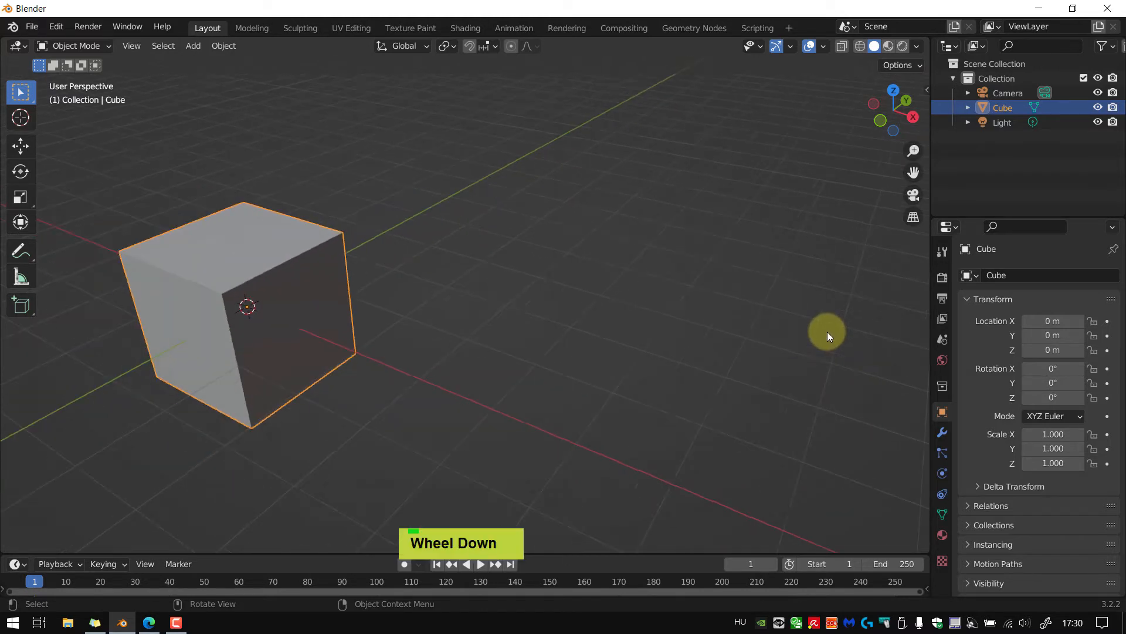
pyautogui.keyDown('shift'); pyautogui.moveTo(827, 332); pyautogui.dragTo(721, 335, button='middle'); pyautogui.keyUp('shift')
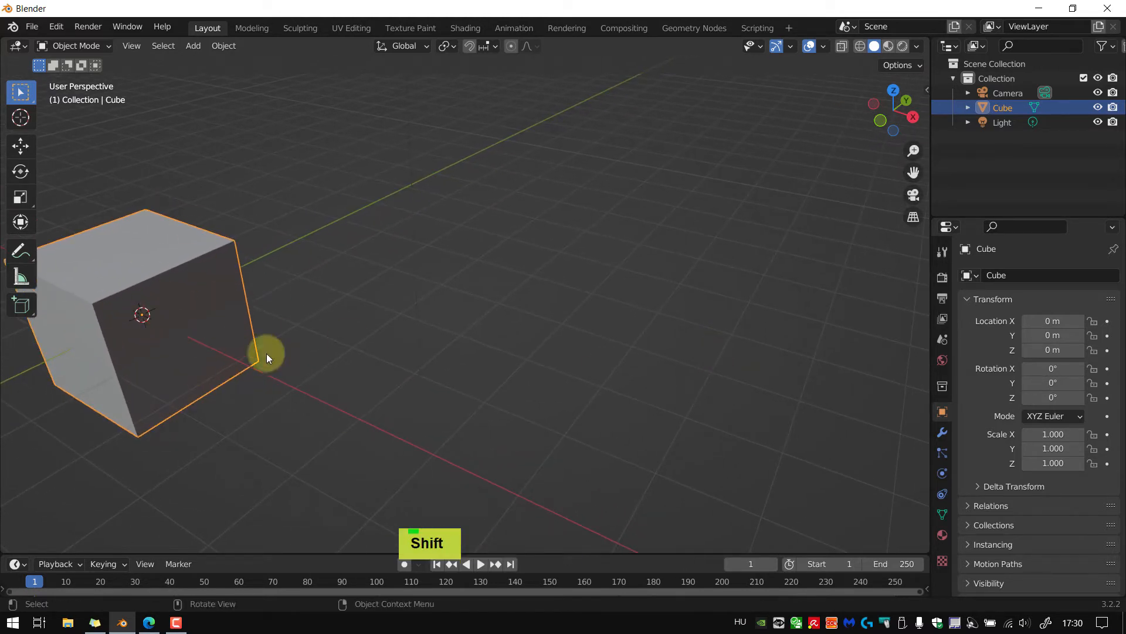
pyautogui.scroll(5, 838, 330)
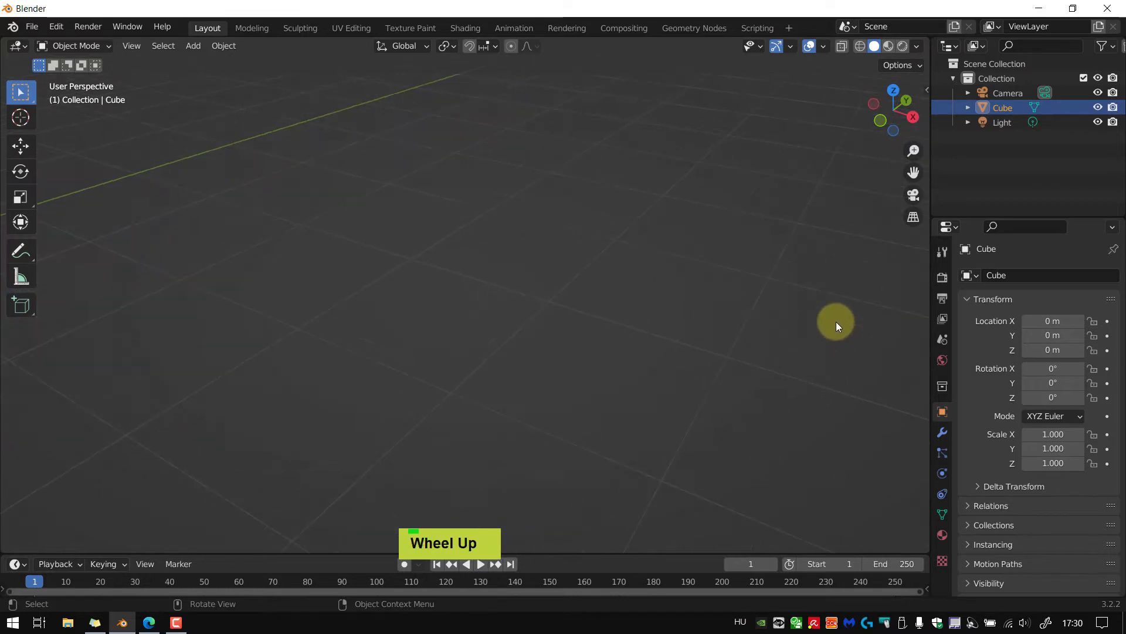
pyautogui.scroll(-1, 836, 321)
pyautogui.scroll(1, 836, 322)
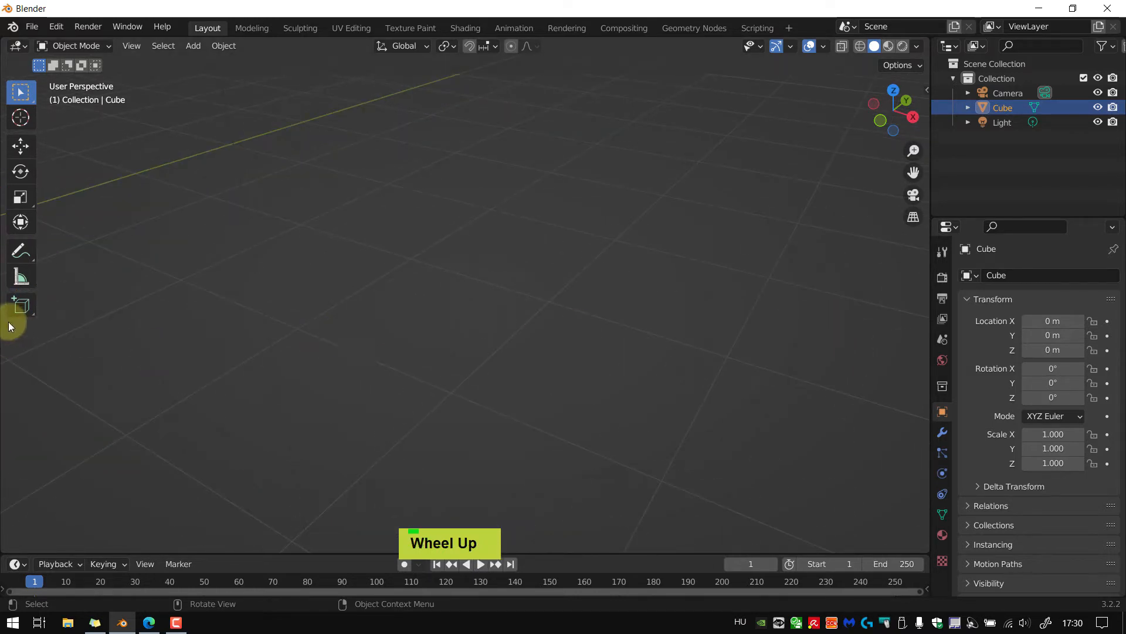
pyautogui.scroll(-3, 784, 328)
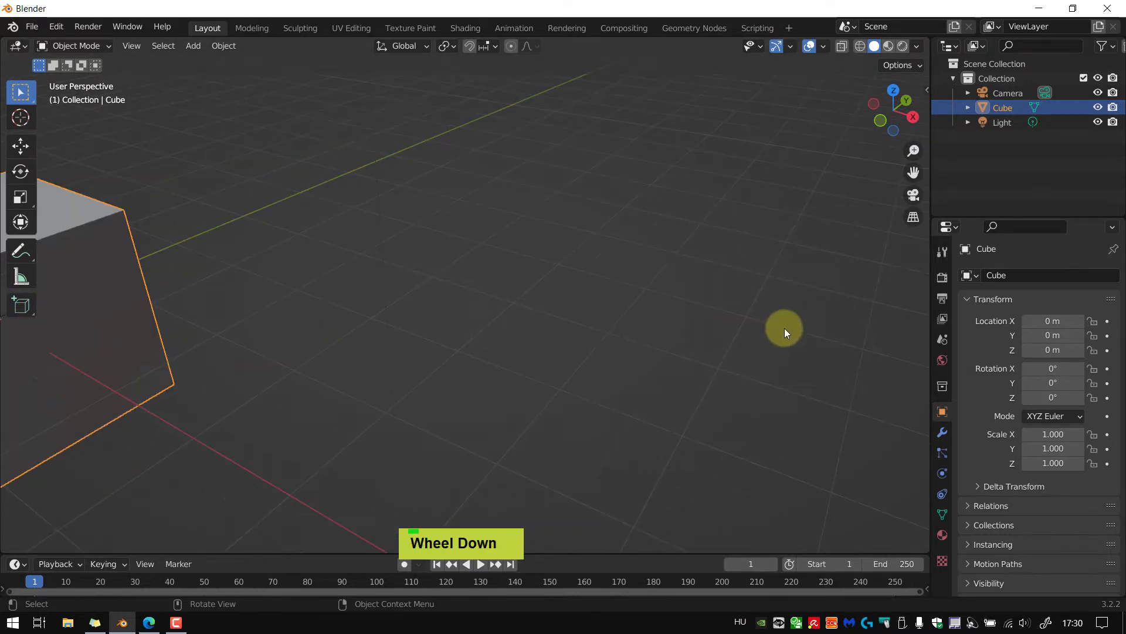
# Bring the cube back near the centre of the viewport, and orbit, pan and zoom around it to examine the orbit centre
pyautogui.keyDown('shift'); pyautogui.moveTo(469, 311); pyautogui.dragTo(531, 341, button='middle'); pyautogui.keyUp('shift')
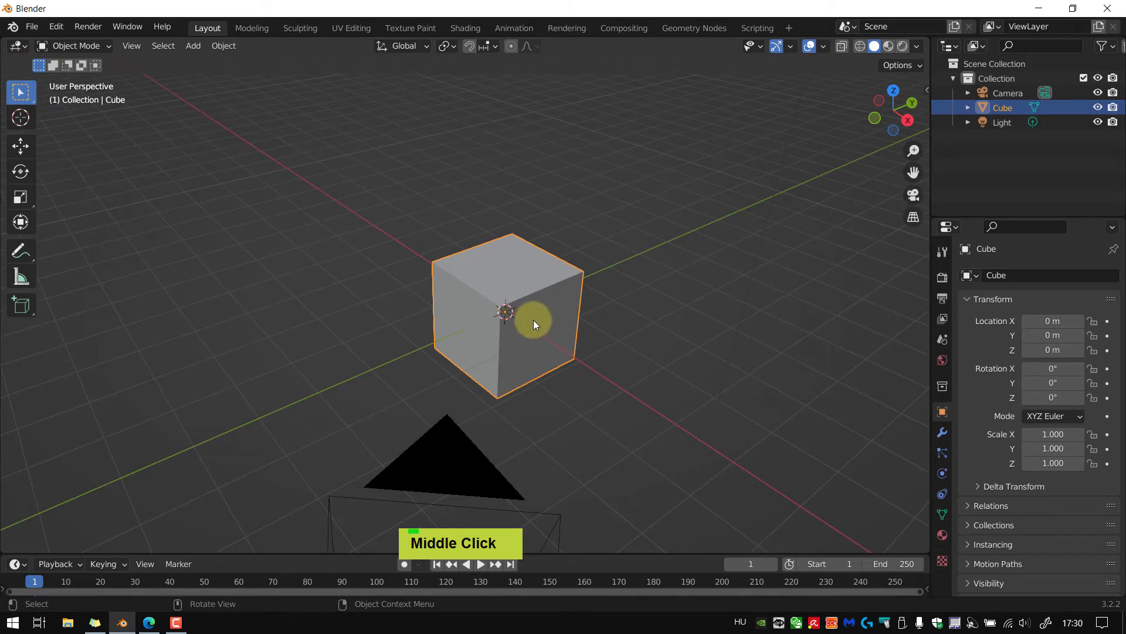
pyautogui.scroll(1, 524, 322)
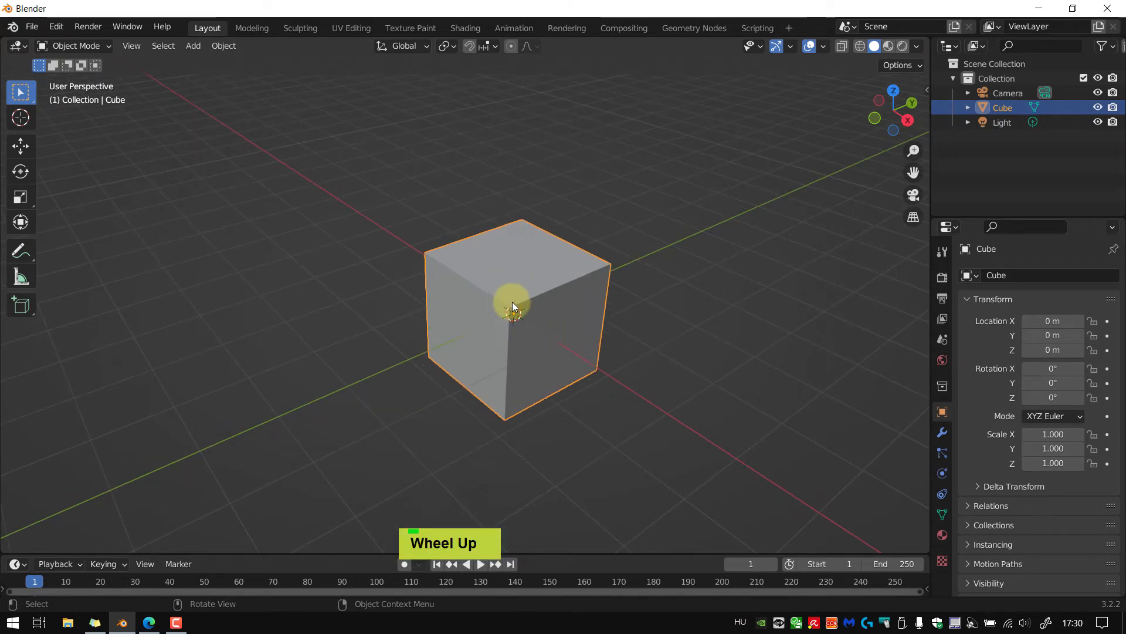
pyautogui.keyDown('shift'); pyautogui.moveTo(647, 307); pyautogui.dragTo(545, 311, button='middle'); pyautogui.keyUp('shift')
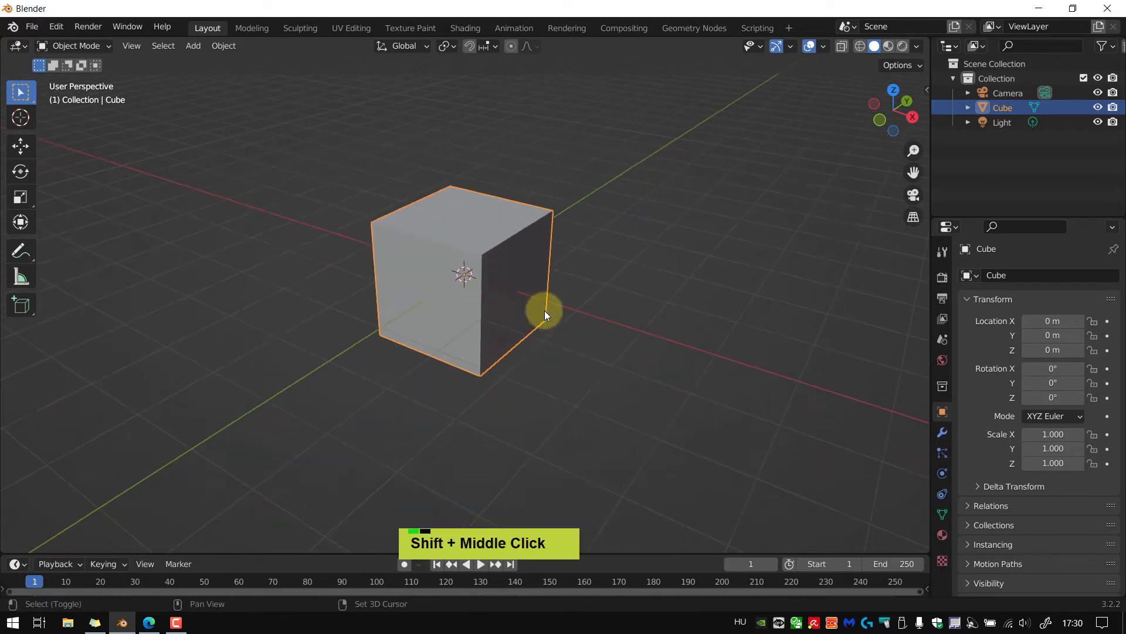
pyautogui.moveTo(555, 394); pyautogui.dragTo(648, 314, button='middle')
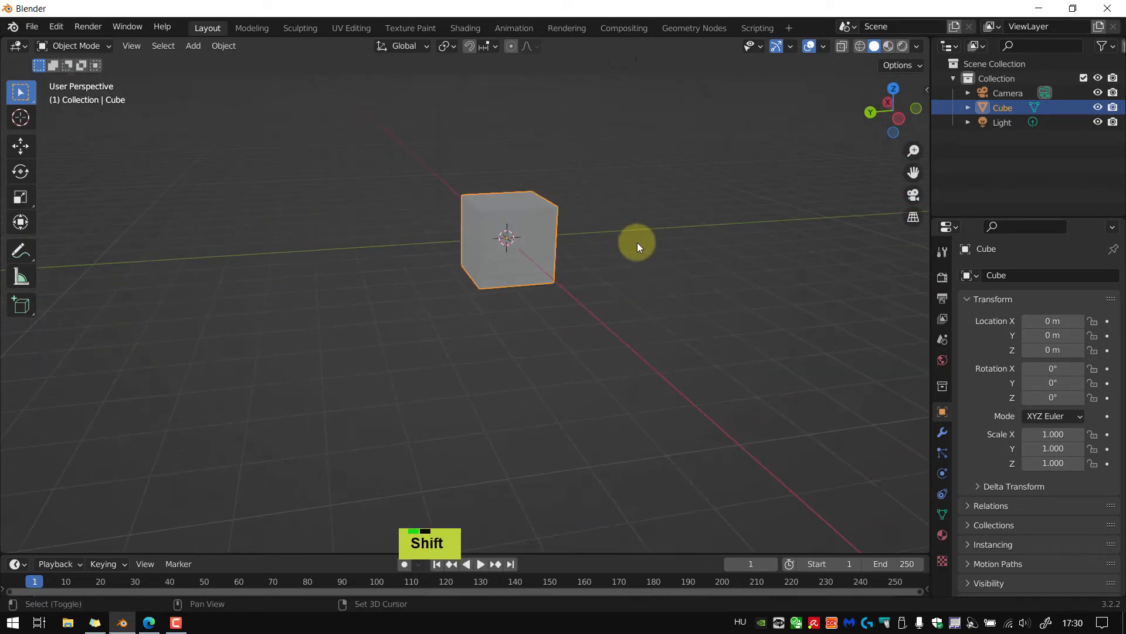
pyautogui.keyDown('shift'); pyautogui.moveTo(636, 244); pyautogui.dragTo(519, 265, button='middle'); pyautogui.keyUp('shift')
pyautogui.scroll(2, 521, 269)
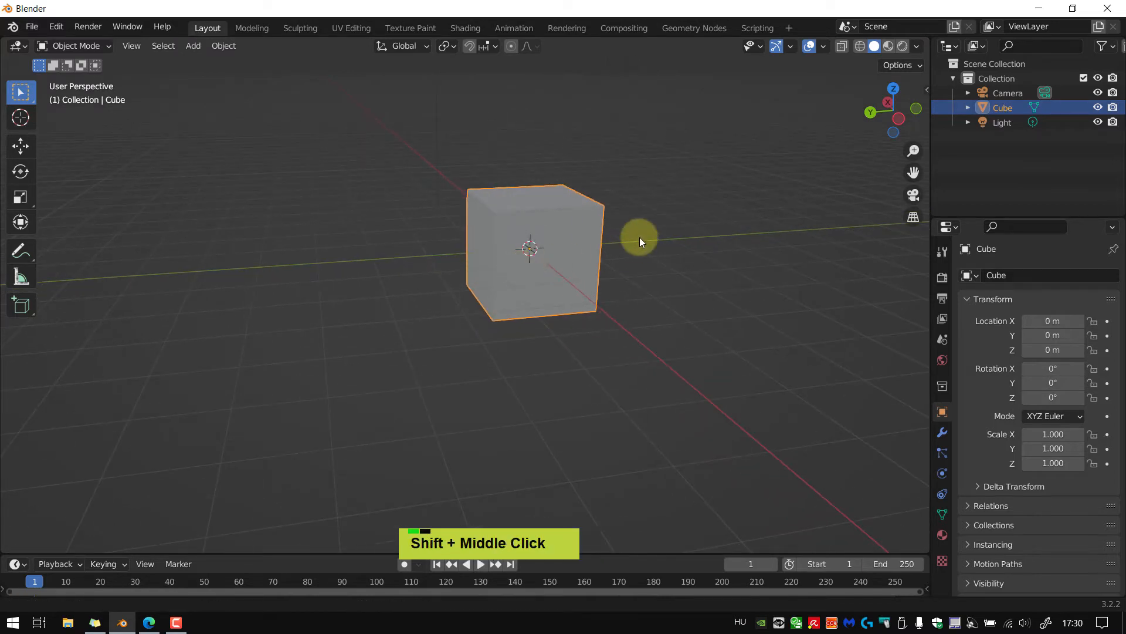
pyautogui.keyDown('shift'); pyautogui.moveTo(639, 237); pyautogui.dragTo(596, 304, button='middle'); pyautogui.keyUp('shift')
pyautogui.moveTo(667, 271); pyautogui.dragTo(635, 327, button='middle')
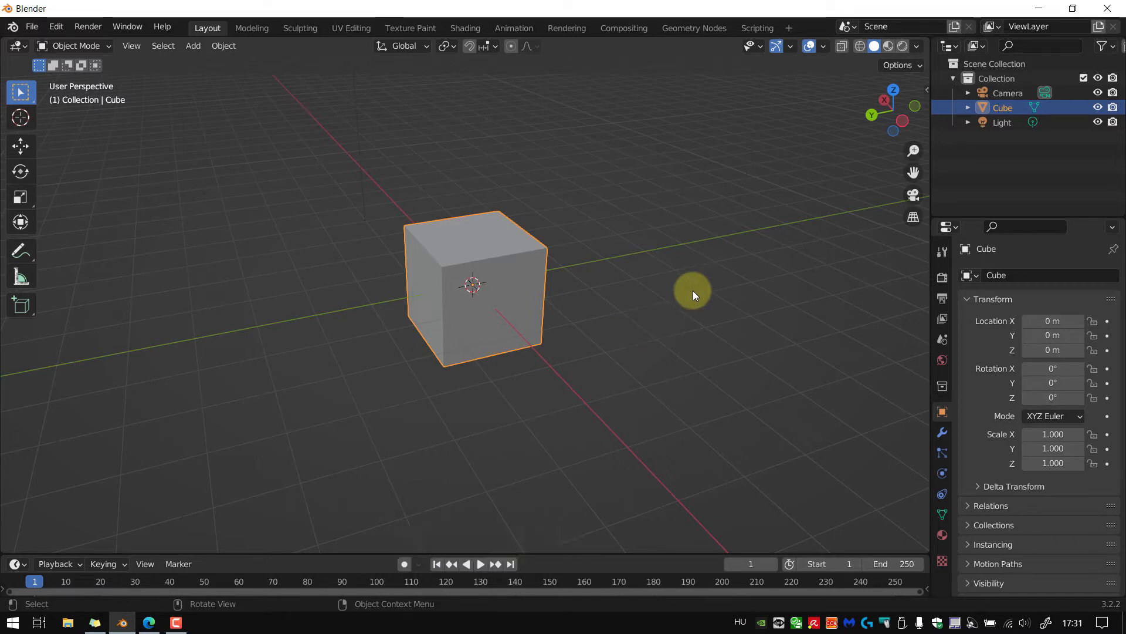
# Open the Navigation section of the Blender Preferences and place its window so the cube stays visible
pyautogui.click(57, 28)
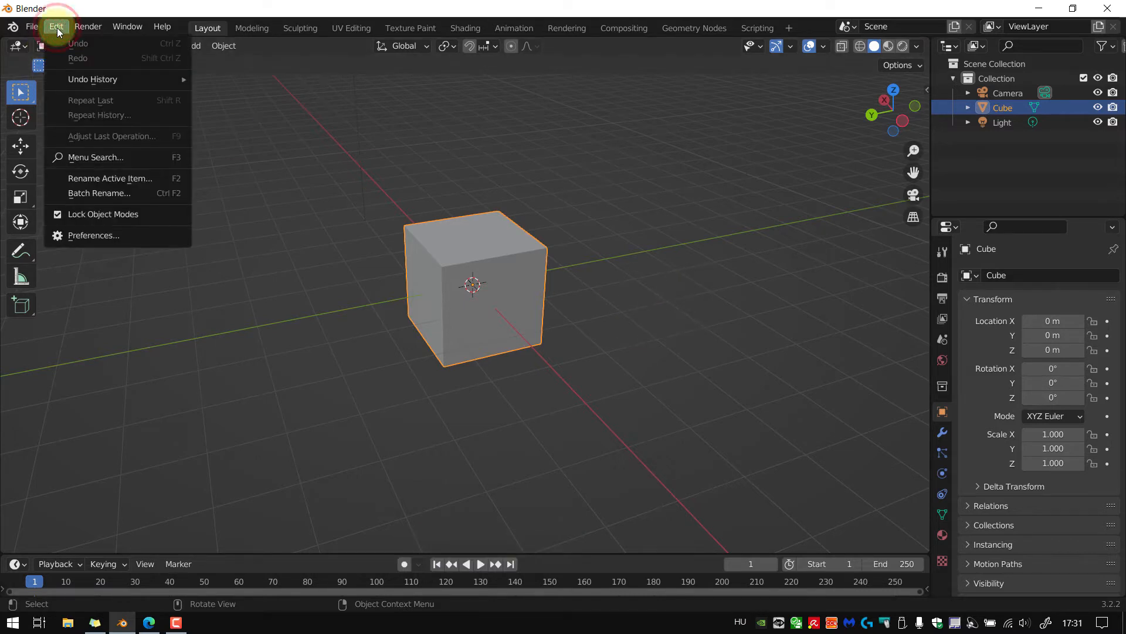
pyautogui.click(82, 234)
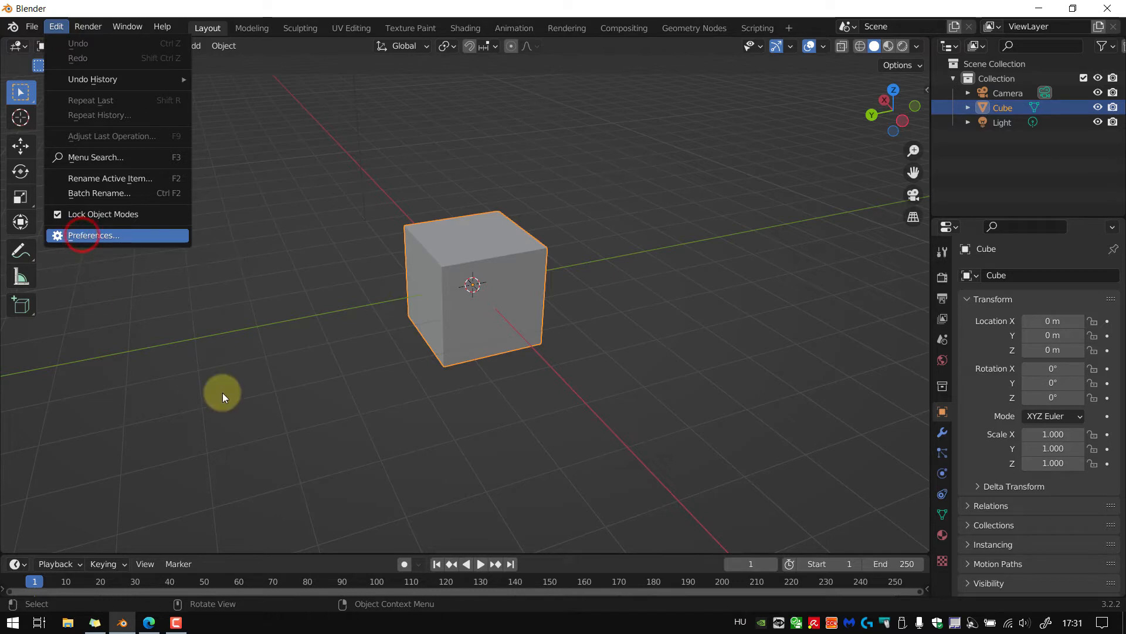
pyautogui.moveTo(265, 35); pyautogui.dragTo(664, 147)
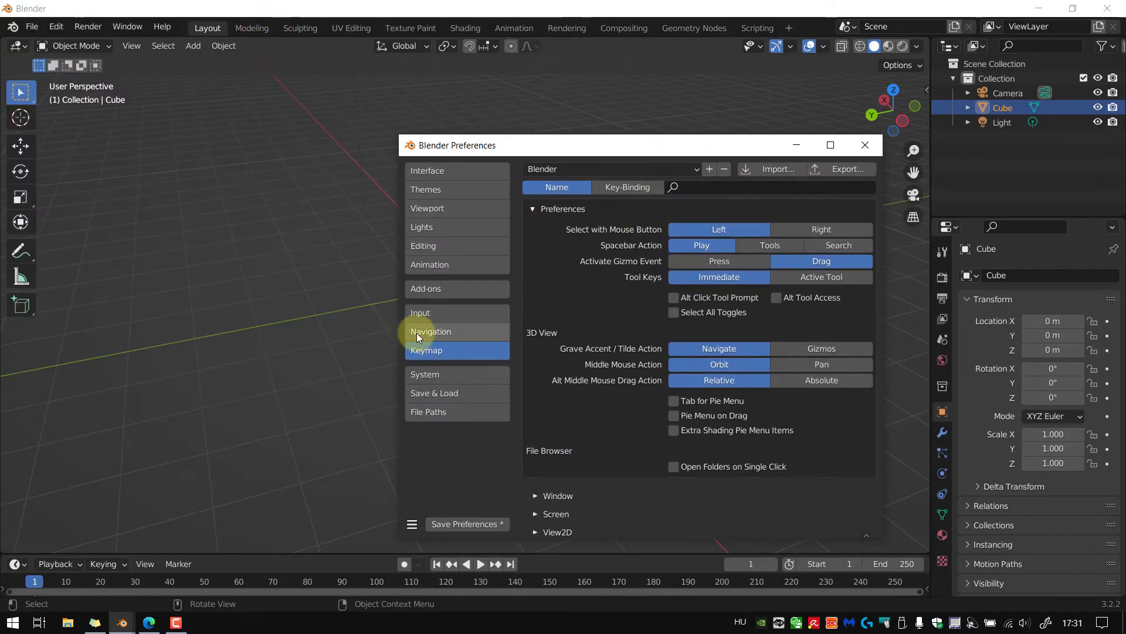
pyautogui.click(437, 333)
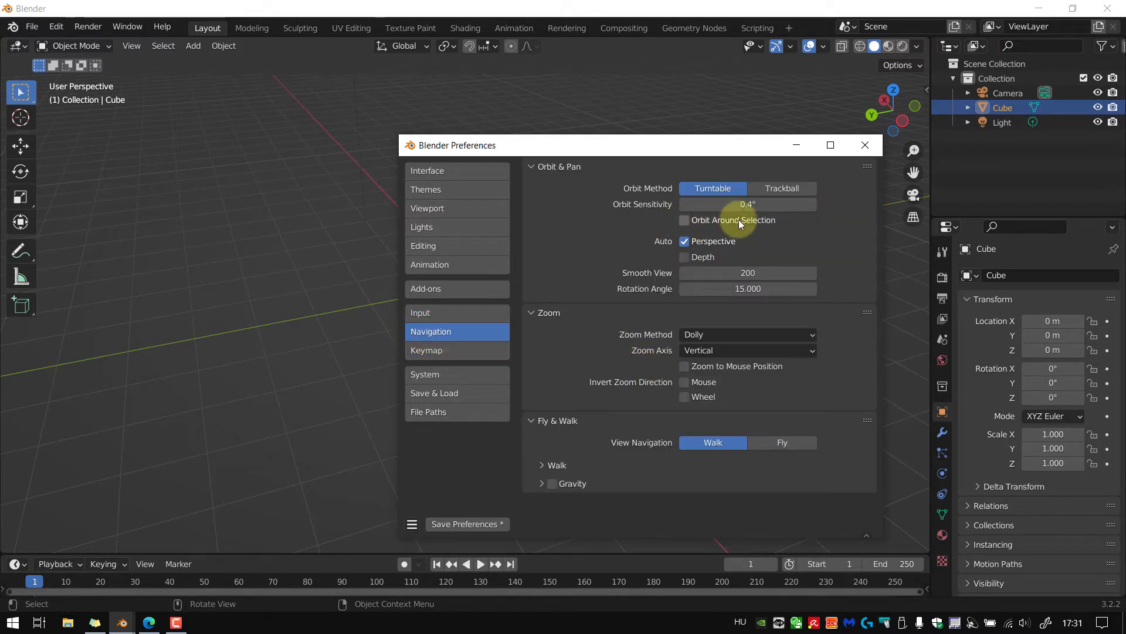
pyautogui.moveTo(710, 153); pyautogui.dragTo(938, 132)
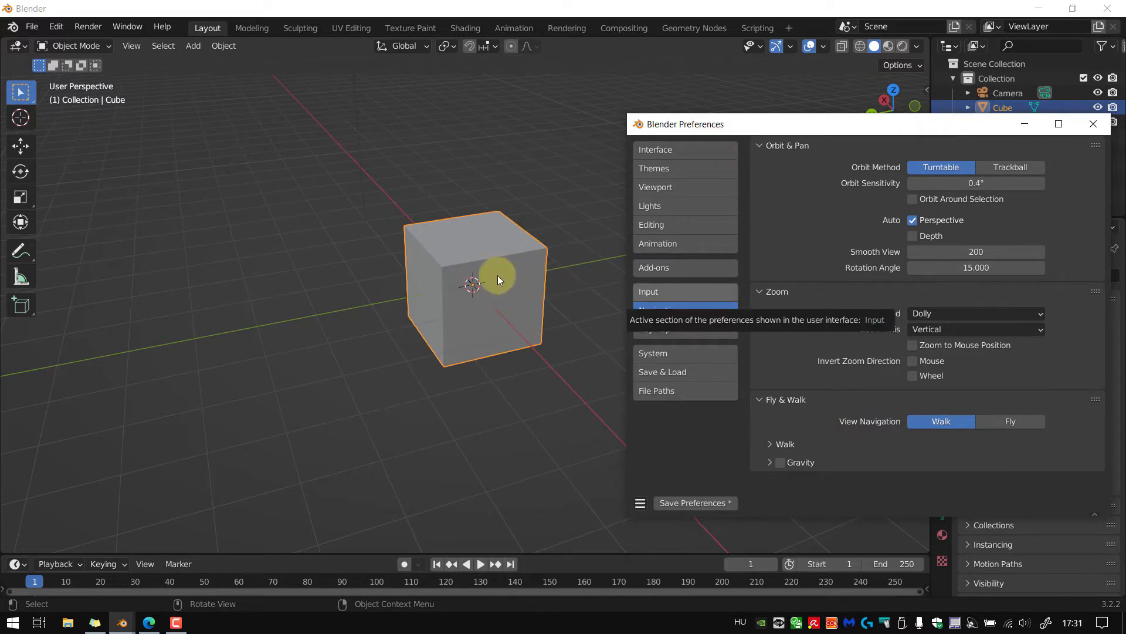
# Enable Orbit Around Selection and Zoom to Mouse Position, and save the preferences
pyautogui.click(913, 198)
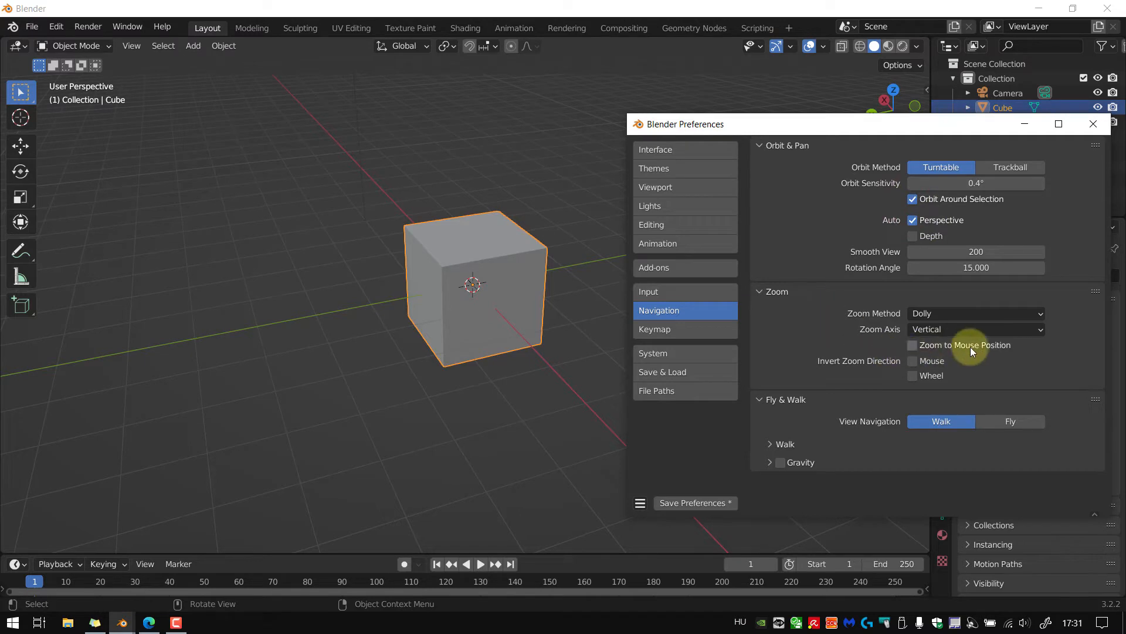
pyautogui.click(914, 344)
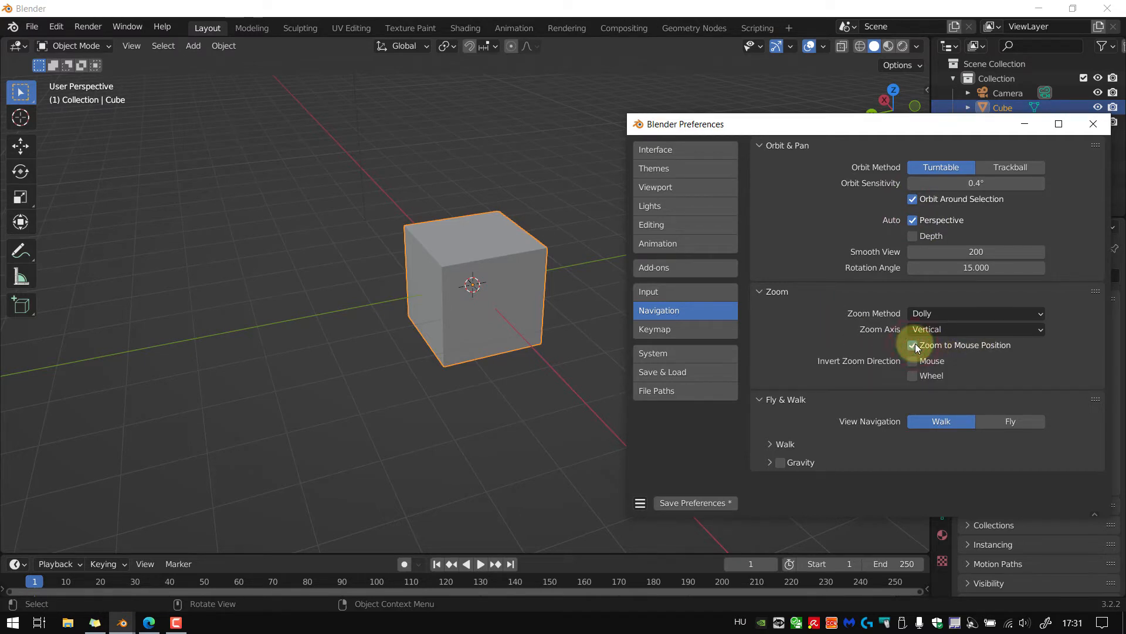
pyautogui.click(691, 505)
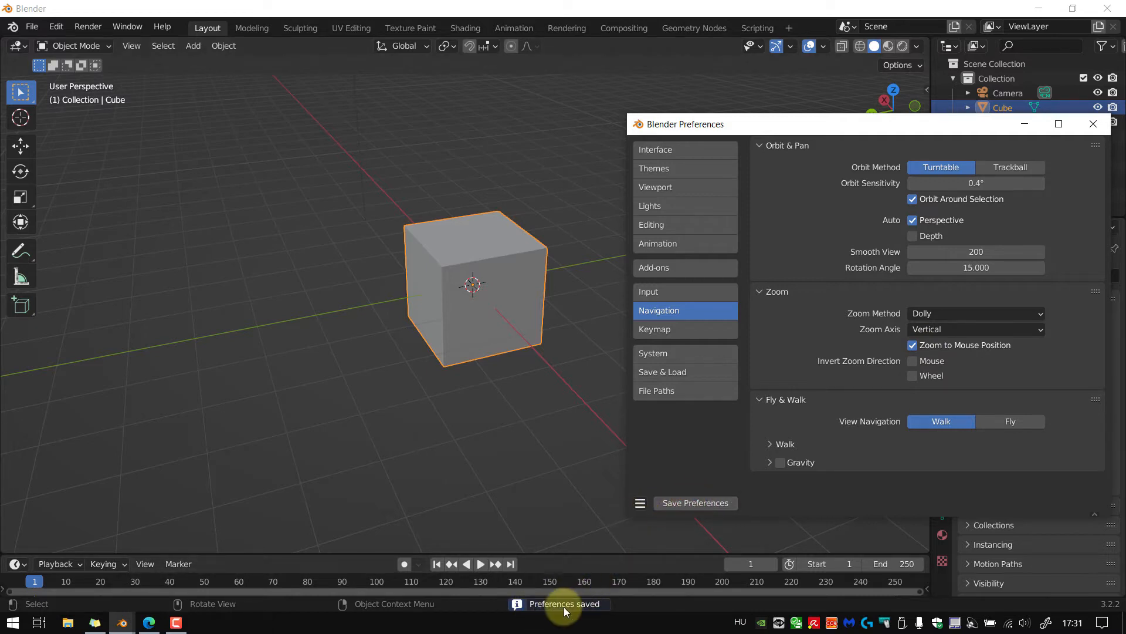
# Look over the factory, revert and auto-save options for the preferences, and save the current preferences as default
pyautogui.click(641, 505)
pyautogui.click(655, 500)
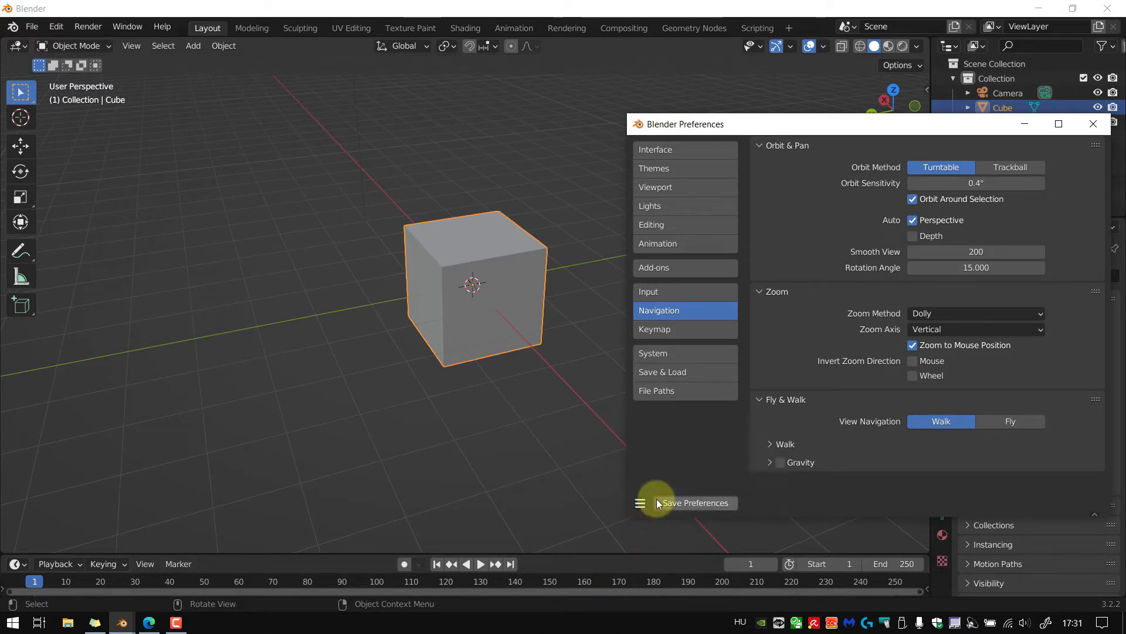
pyautogui.click(640, 503)
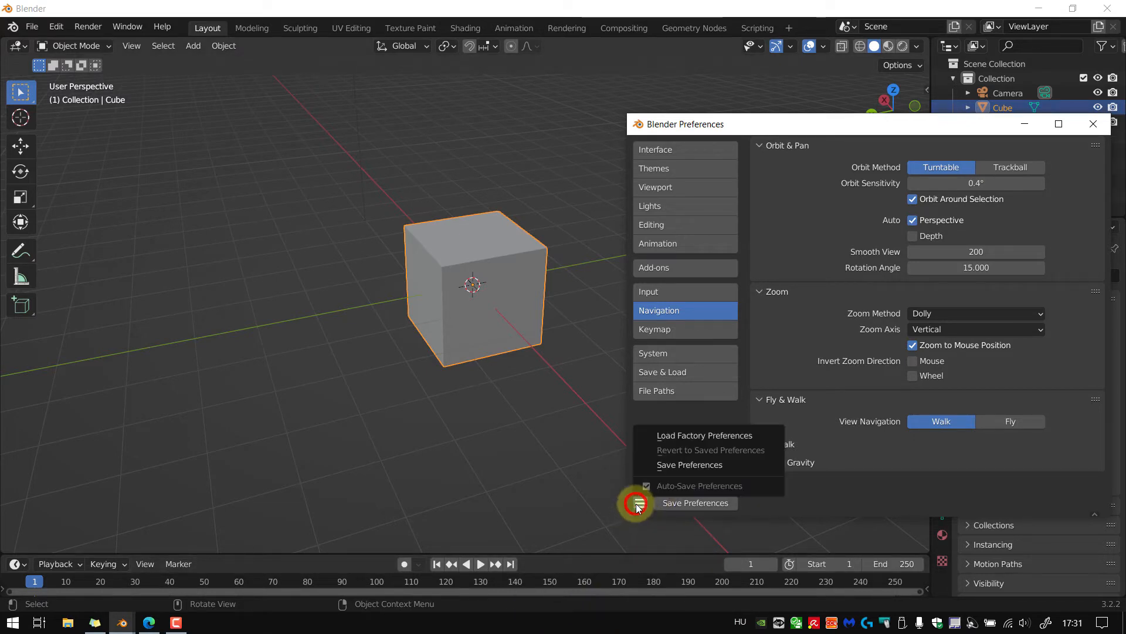
pyautogui.click(695, 467)
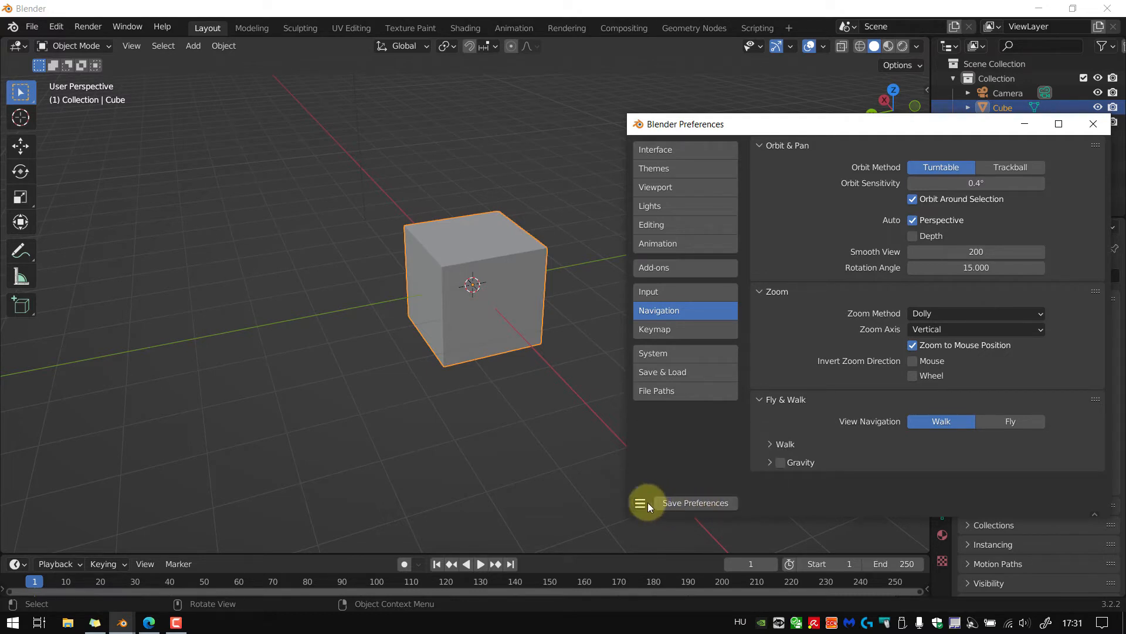
pyautogui.click(648, 502)
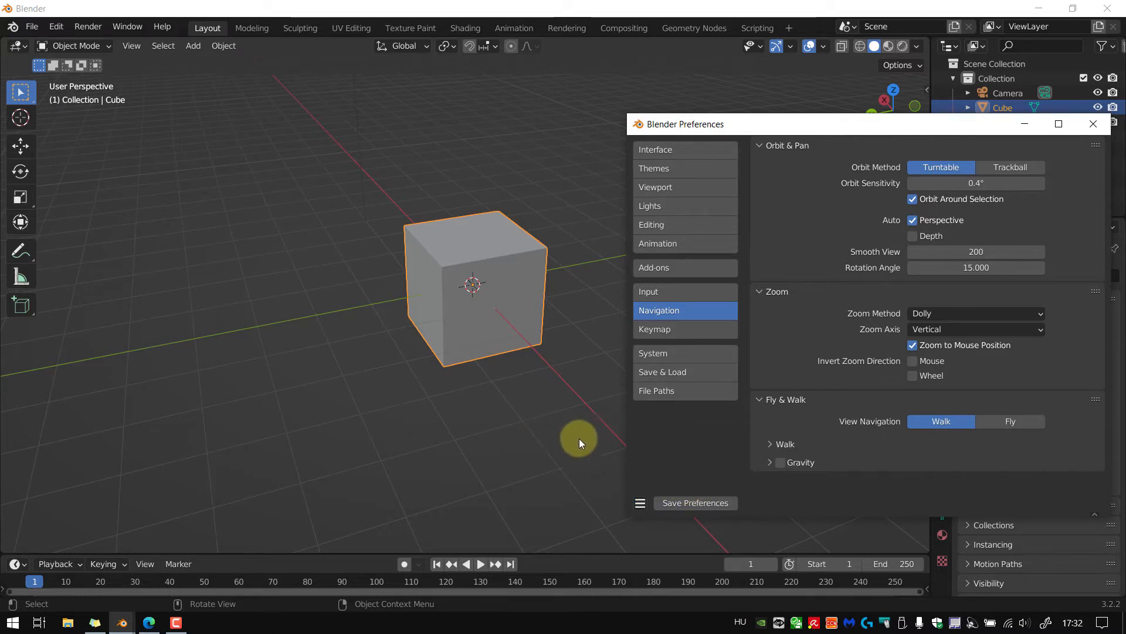
pyautogui.click(644, 503)
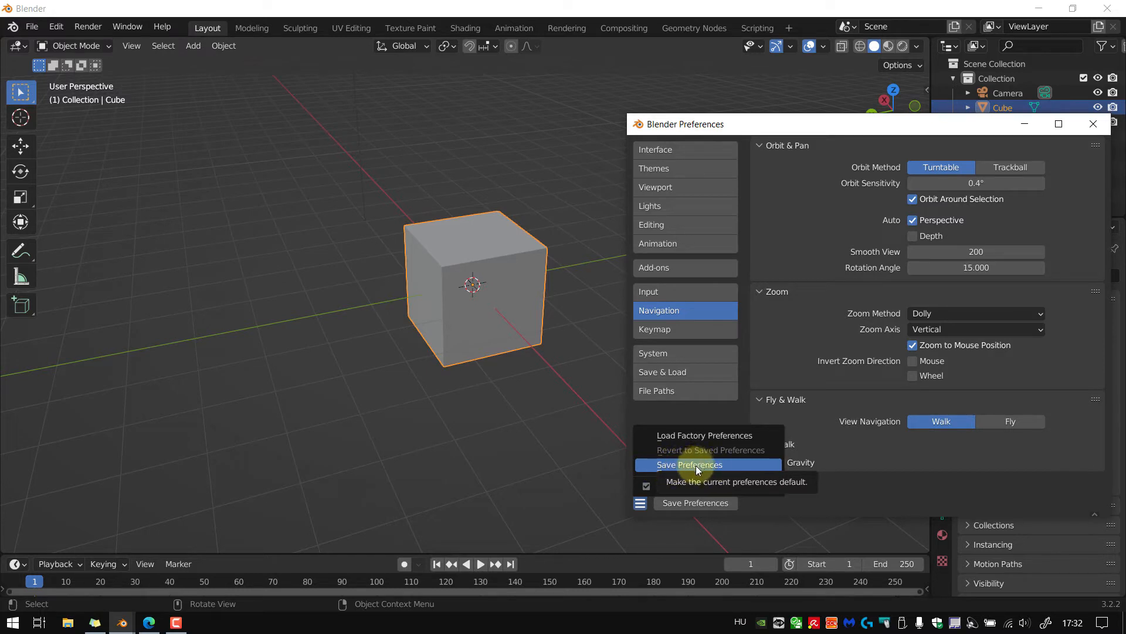
pyautogui.click(692, 464)
# Move the Preferences window over the viewport to review the Navigation settings, and close it
pyautogui.moveTo(836, 129); pyautogui.dragTo(720, 122)
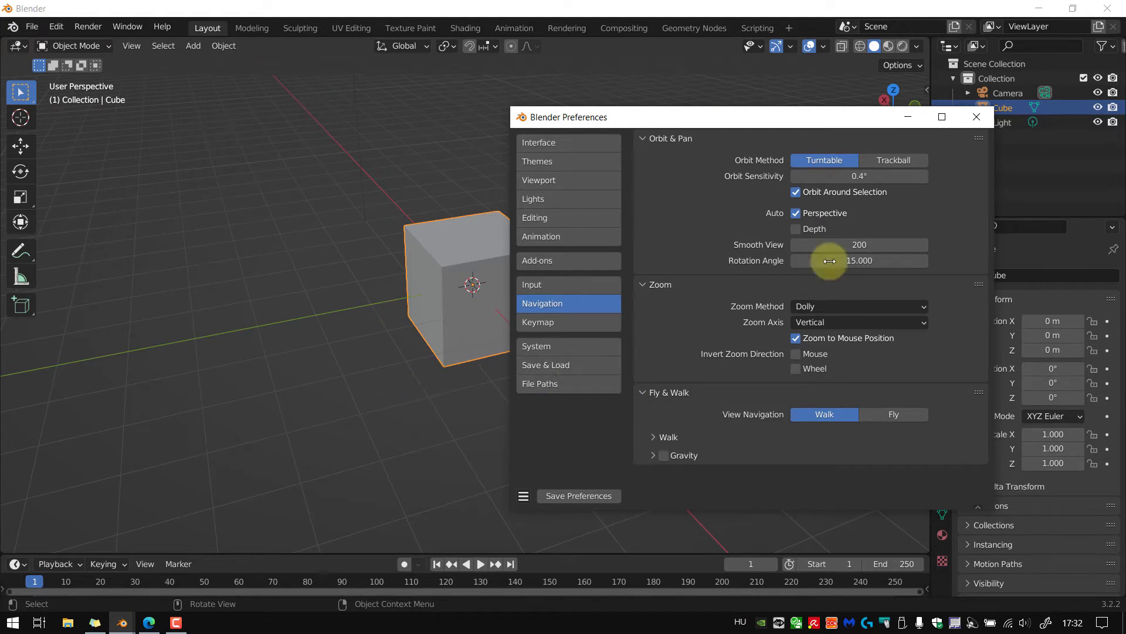
pyautogui.moveTo(828, 117); pyautogui.dragTo(769, 119)
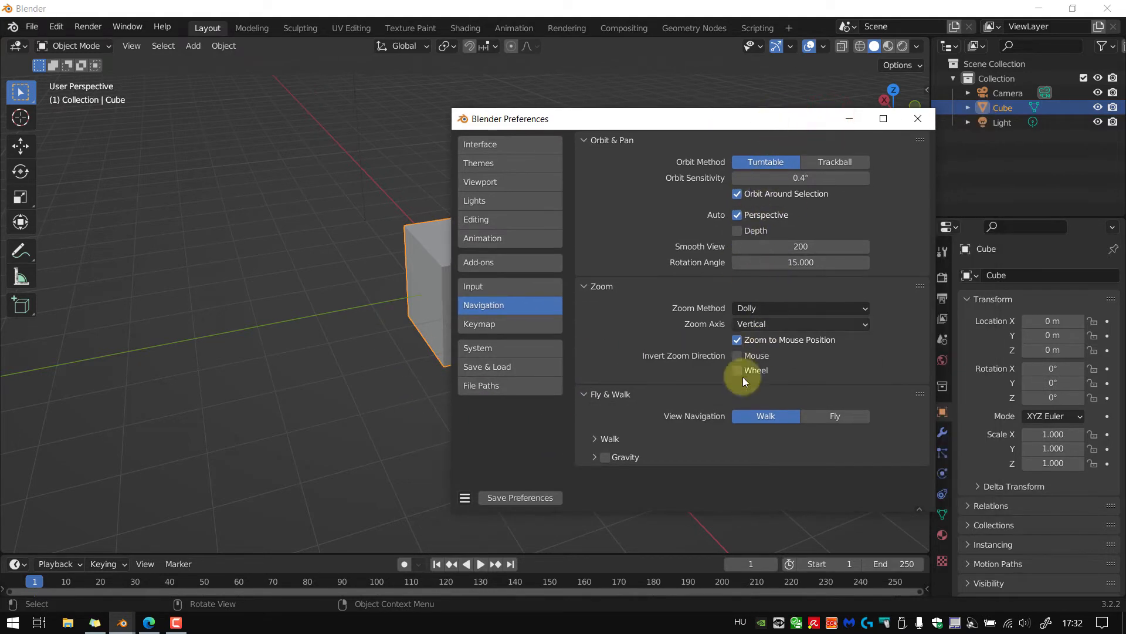
pyautogui.click(919, 118)
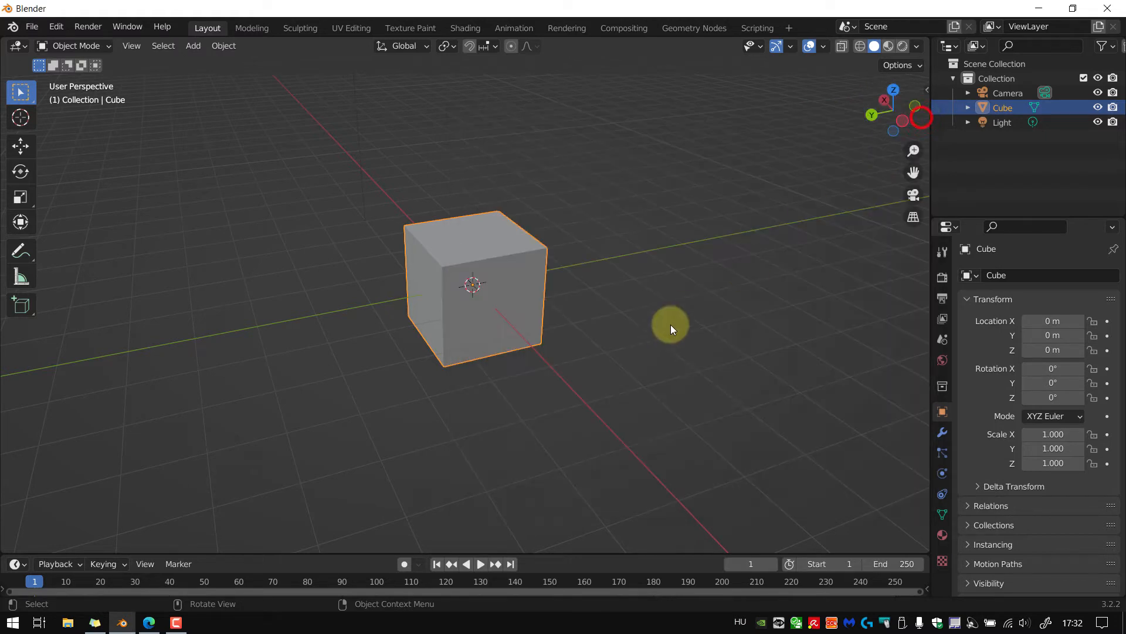
# Pan the cube off-centre and orbit the view to test rotation around the selected cube
pyautogui.keyDown('shift'); pyautogui.moveTo(647, 341); pyautogui.dragTo(266, 364, button='middle'); pyautogui.keyUp('shift')
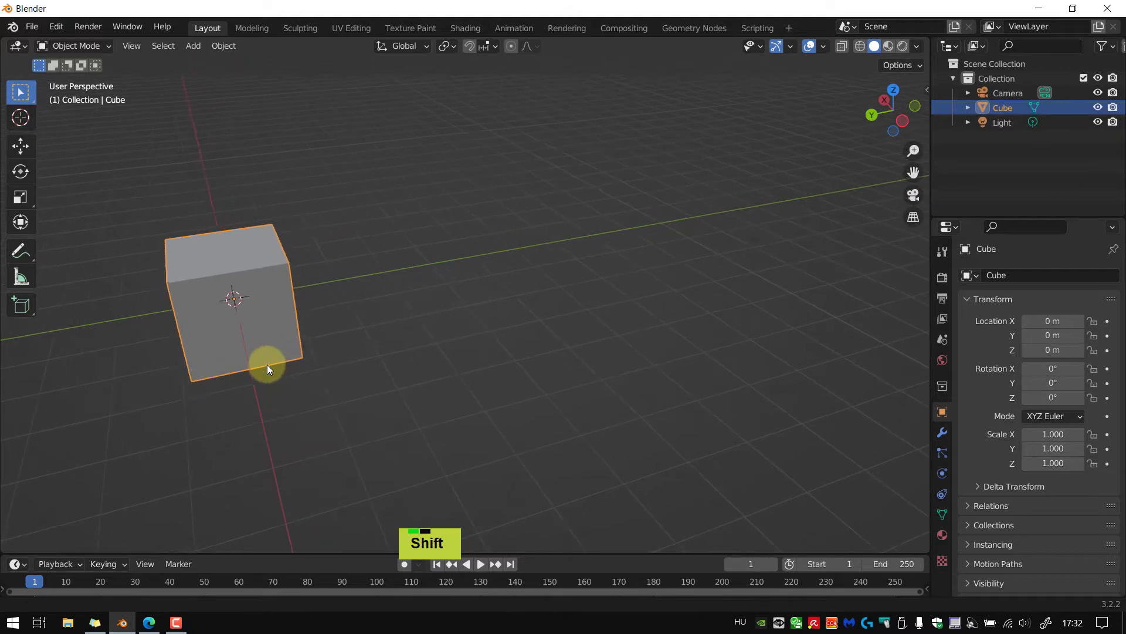
pyautogui.moveTo(435, 340); pyautogui.dragTo(405, 317, button='middle')
pyautogui.moveTo(909, 176); pyautogui.dragTo(920, 156)
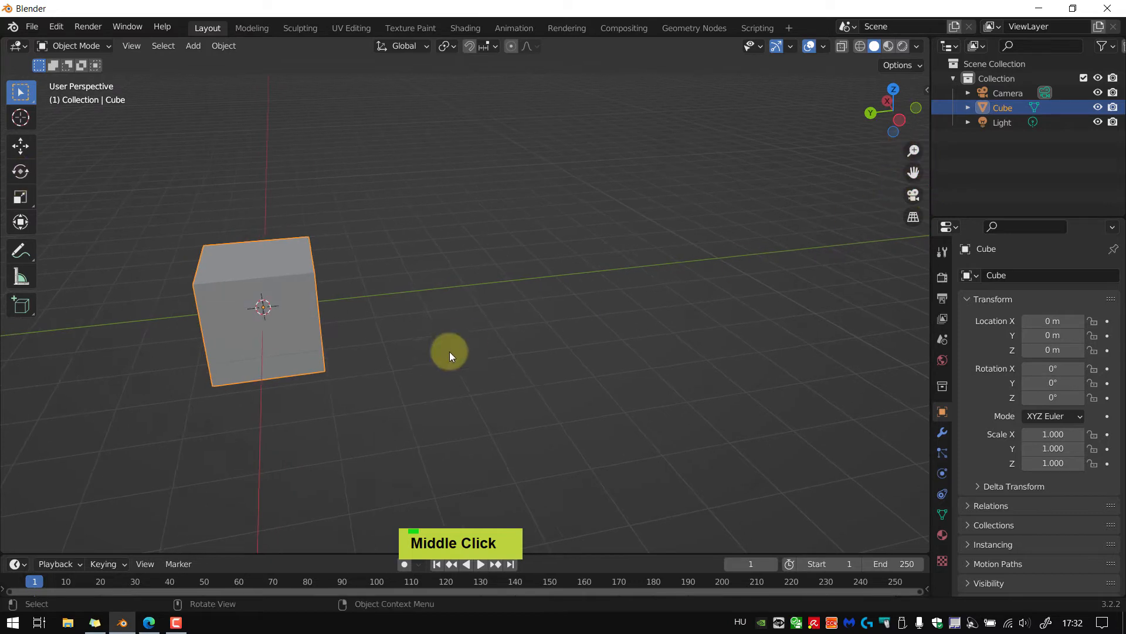
pyautogui.keyDown('shift'); pyautogui.moveTo(449, 350); pyautogui.dragTo(452, 330, button='middle'); pyautogui.keyUp('shift')
pyautogui.moveTo(547, 312); pyautogui.dragTo(739, 332, button='middle')
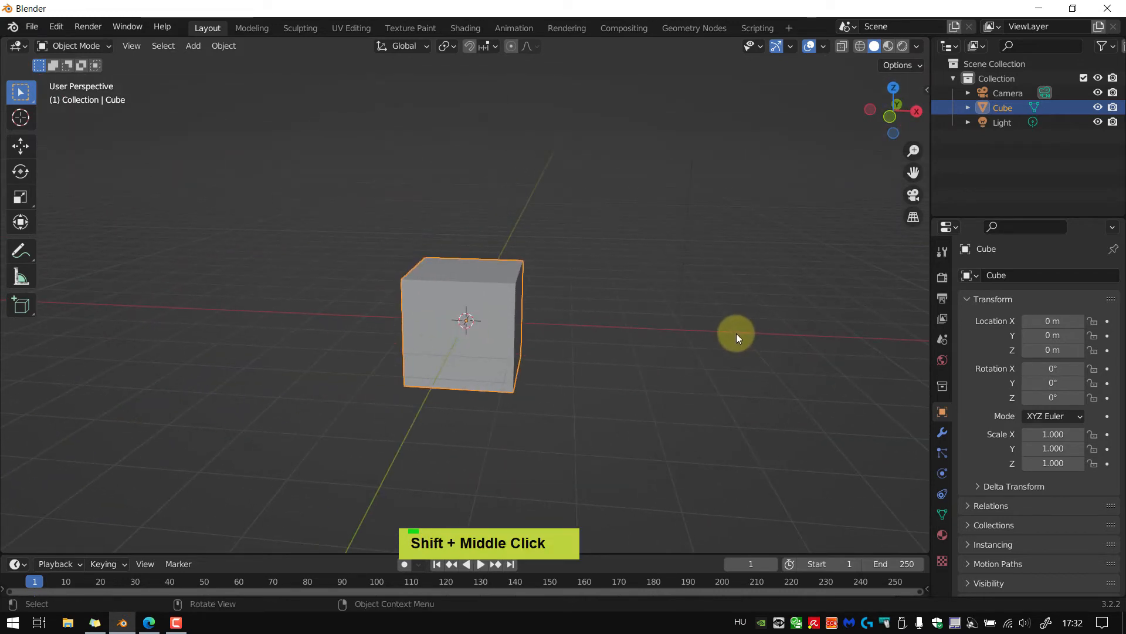
# Zoom in and out with the pointer on either side of the cube to test zooming towards the mouse position
pyautogui.scroll(-1, 847, 340)
pyautogui.scroll(2, 199, 319)
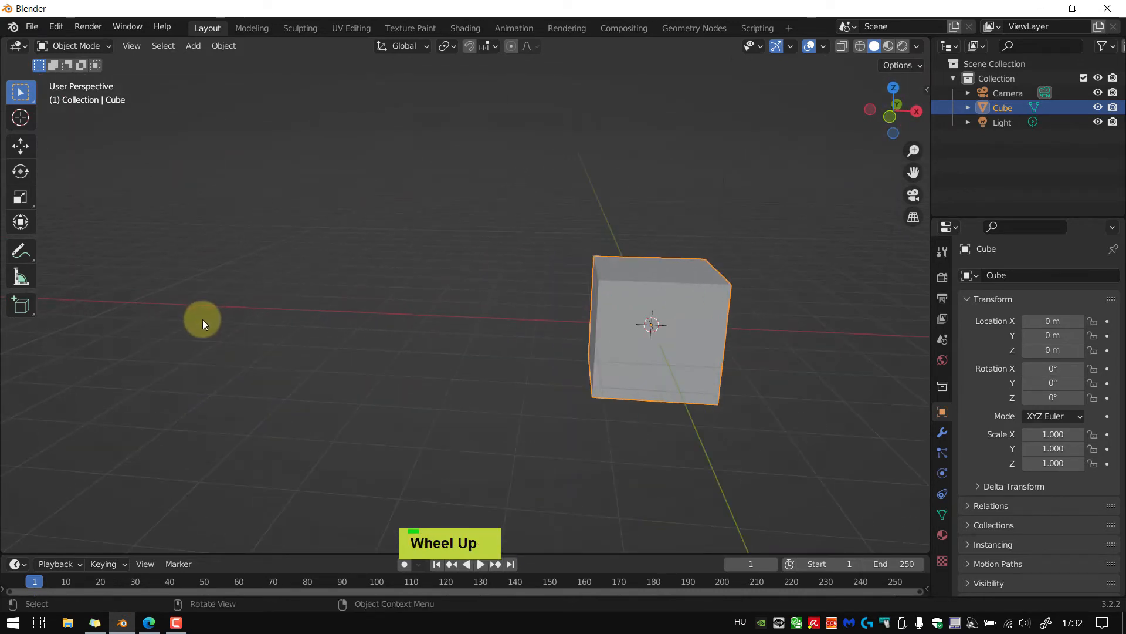
pyautogui.scroll(-2, 774, 382)
pyautogui.scroll(2, 802, 352)
pyautogui.scroll(2, 807, 320)
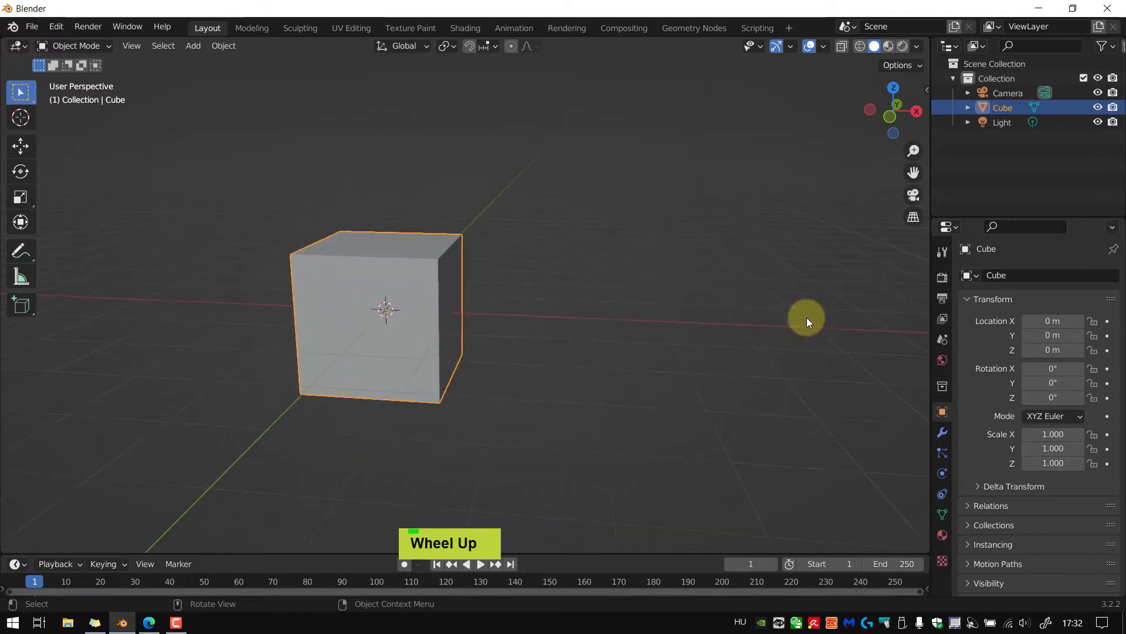
pyautogui.scroll(-2, 809, 334)
pyautogui.scroll(3, 810, 330)
pyautogui.scroll(1, 810, 329)
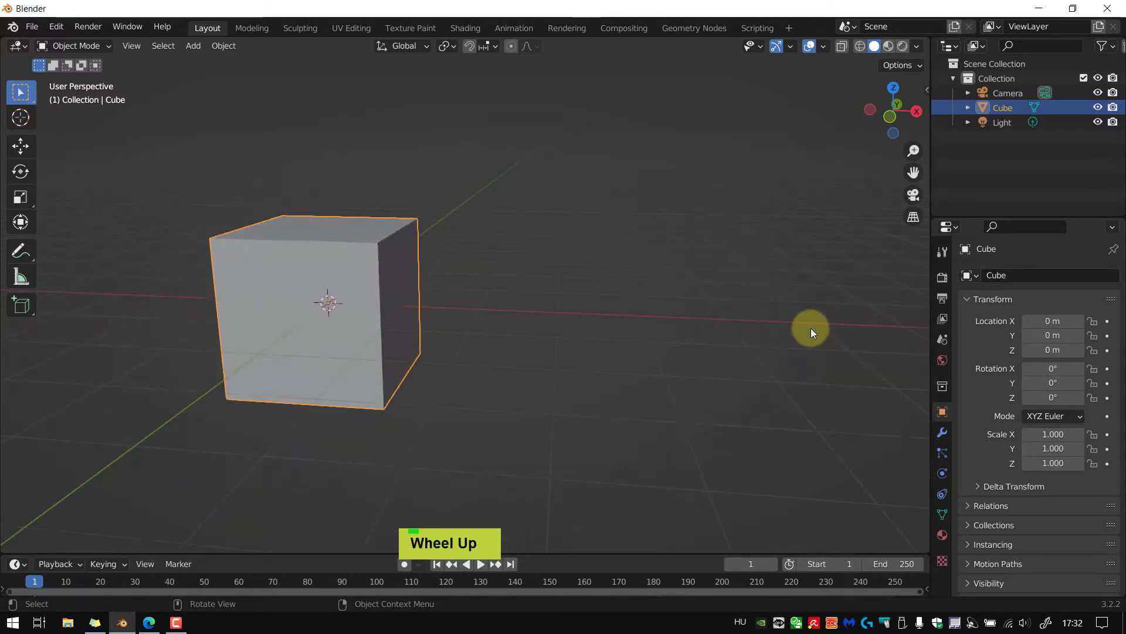
pyautogui.scroll(-2, 811, 328)
pyautogui.scroll(1, 811, 328)
pyautogui.scroll(-1, 811, 328)
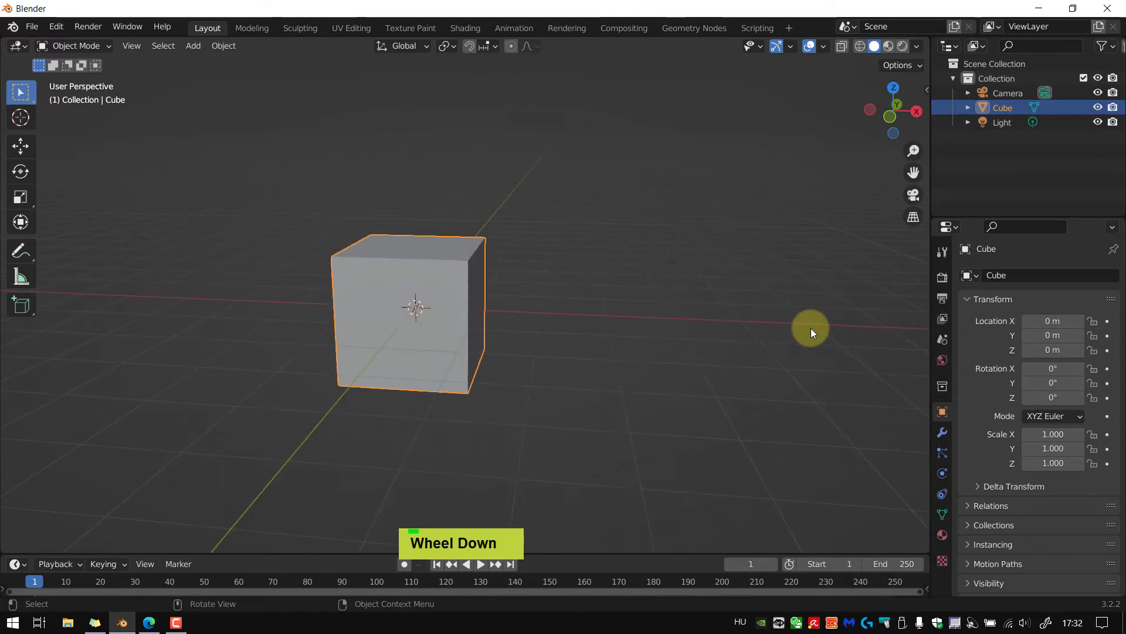
# Zoom in and out with the pointer well away from the cube to check how the view shifts towards the mouse position
pyautogui.scroll(-1, 799, 334)
pyautogui.scroll(4, 815, 326)
pyautogui.scroll(-2, 815, 326)
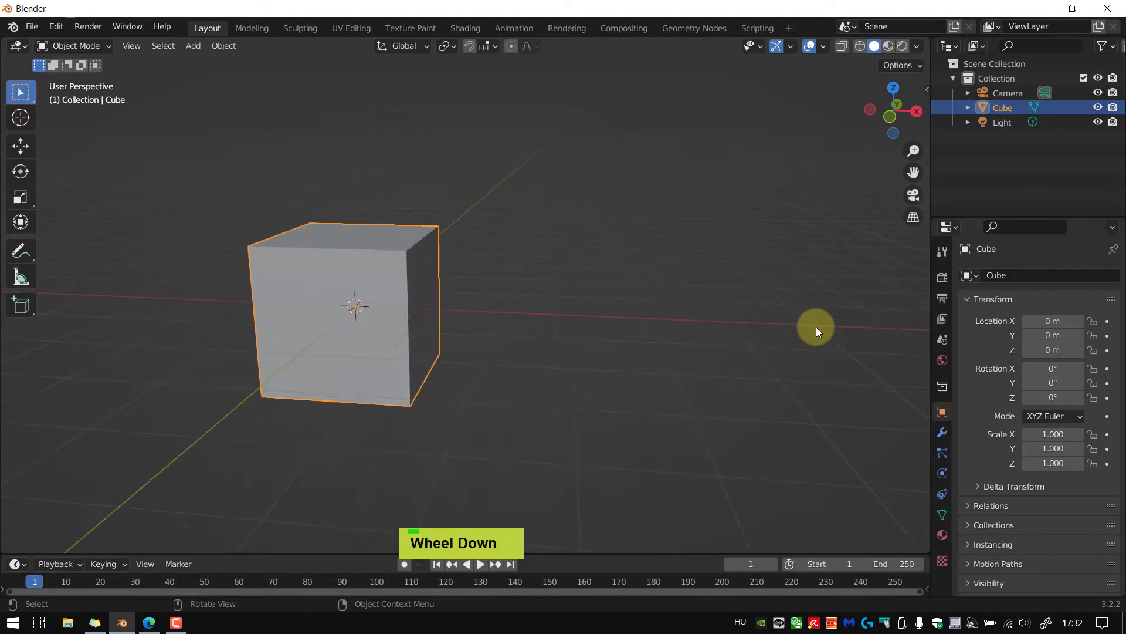
pyautogui.scroll(2, 815, 326)
pyautogui.scroll(-1, 815, 326)
pyautogui.scroll(1, 815, 326)
pyautogui.scroll(-2, 486, 269)
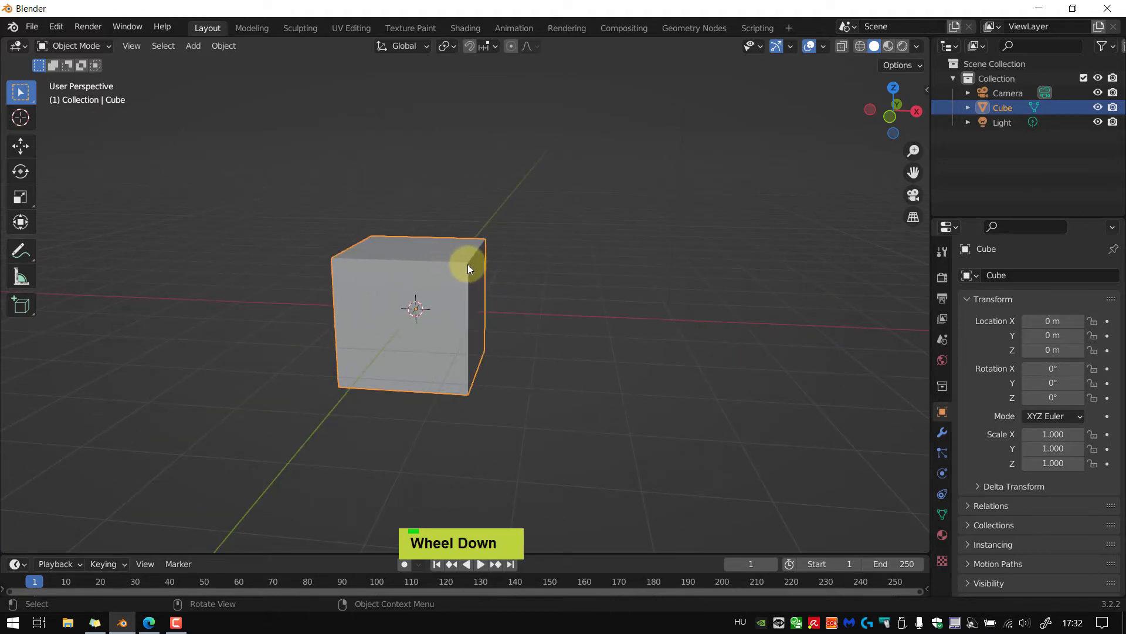
# Zoom in and out with the pointer over the cube's upper front corner, and view the cube from another angle
pyautogui.scroll(2, 467, 268)
pyautogui.scroll(-1, 467, 269)
pyautogui.scroll(2, 467, 268)
pyautogui.scroll(-1, 468, 268)
pyautogui.scroll(1, 468, 268)
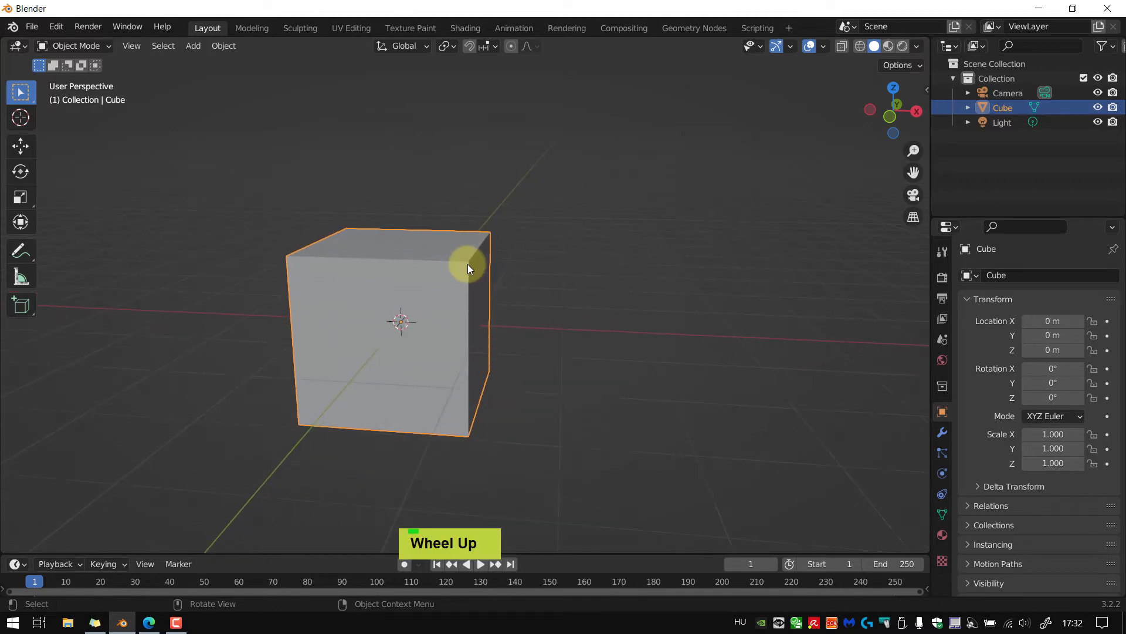
pyautogui.scroll(-1, 467, 265)
pyautogui.scroll(1, 468, 265)
pyautogui.keyDown('shift'); pyautogui.moveTo(481, 318); pyautogui.dragTo(509, 327, button='middle'); pyautogui.keyUp('shift')
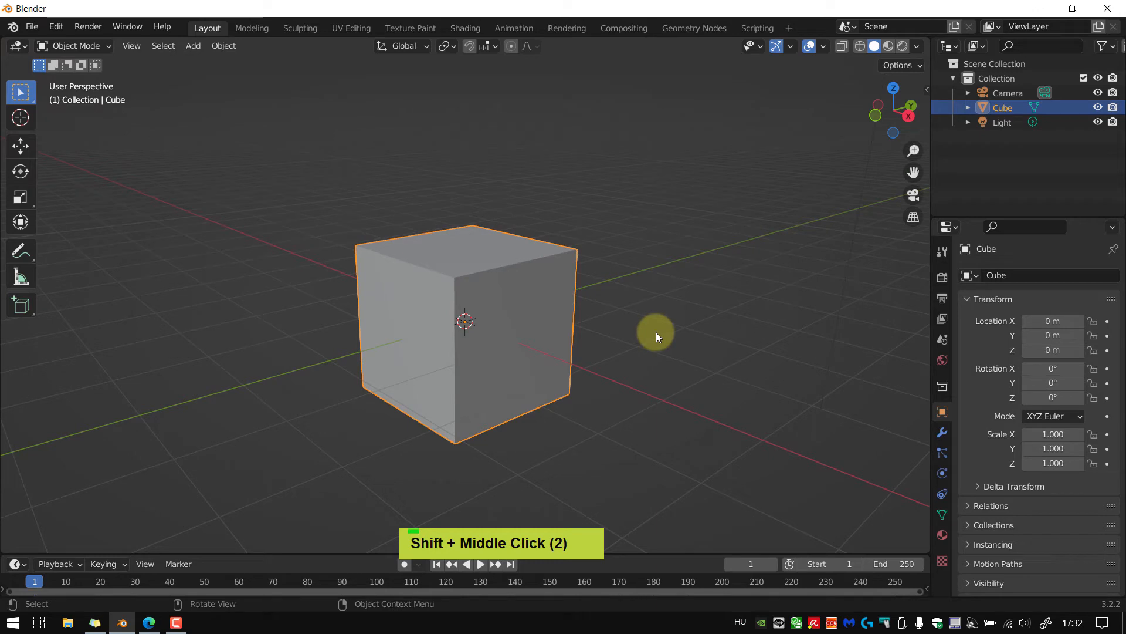
# Practise selecting with the Select Box tool by deselecting the cube in empty space and reselecting it
pyautogui.click(712, 326)
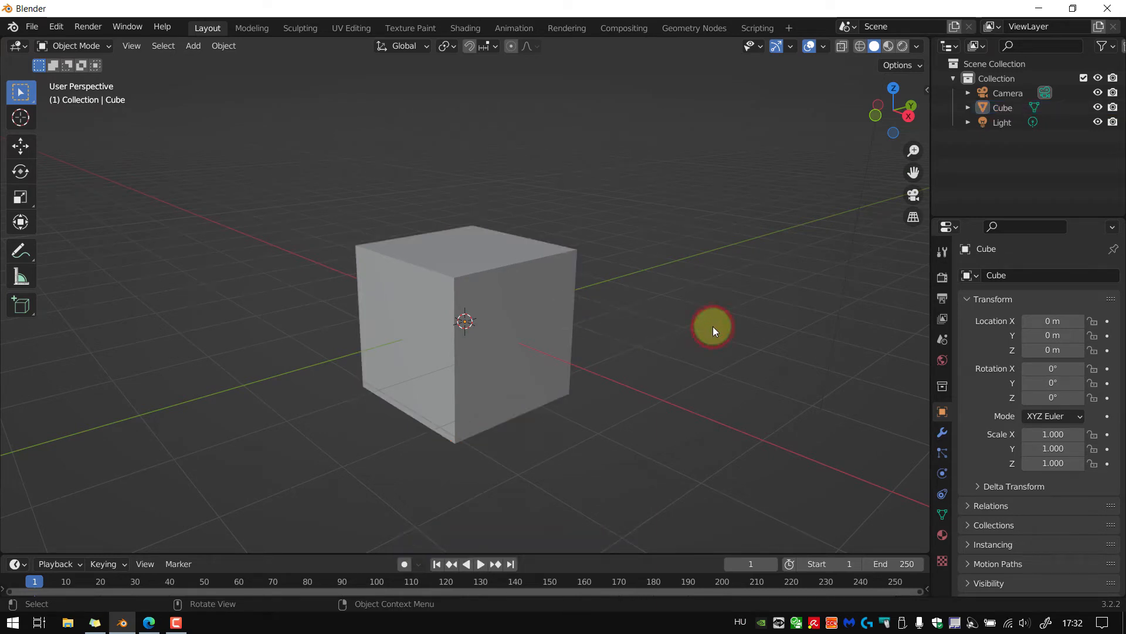
pyautogui.doubleClick(494, 301)
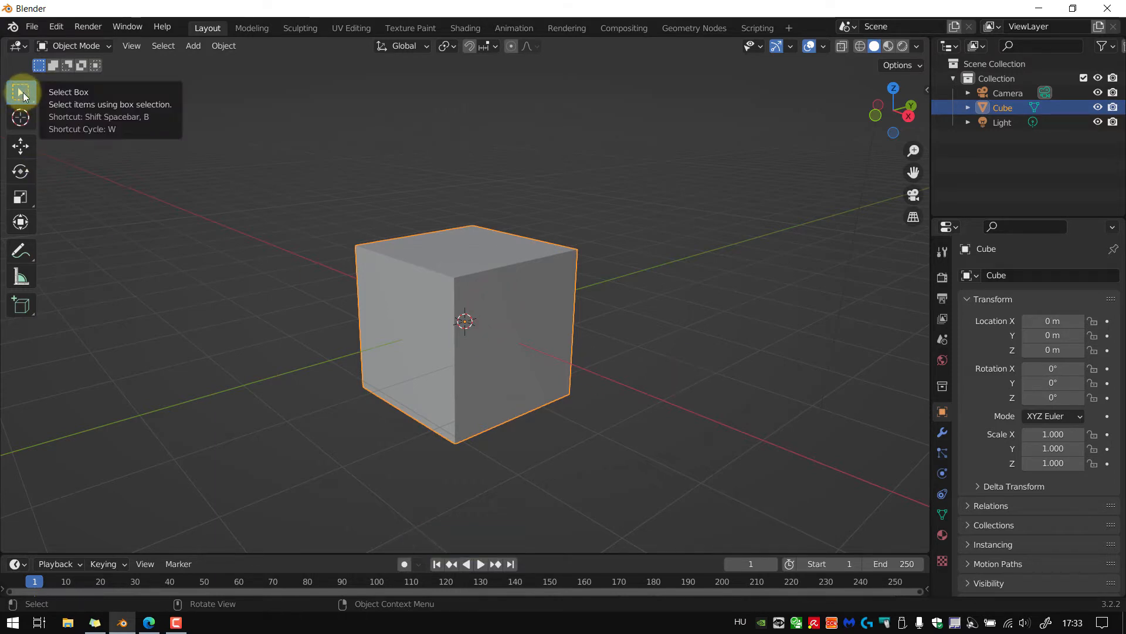
pyautogui.click(671, 301)
pyautogui.click(514, 287)
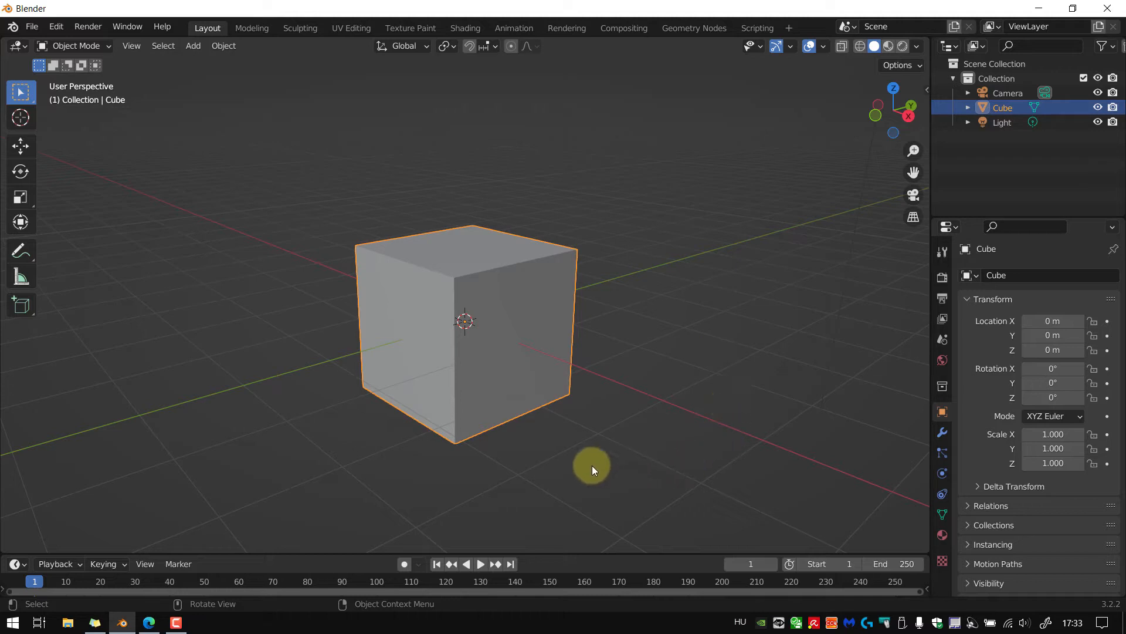
# Select the cube and delete it from the scene
pyautogui.click(763, 324)
pyautogui.click(512, 291)
pyautogui.press('x')
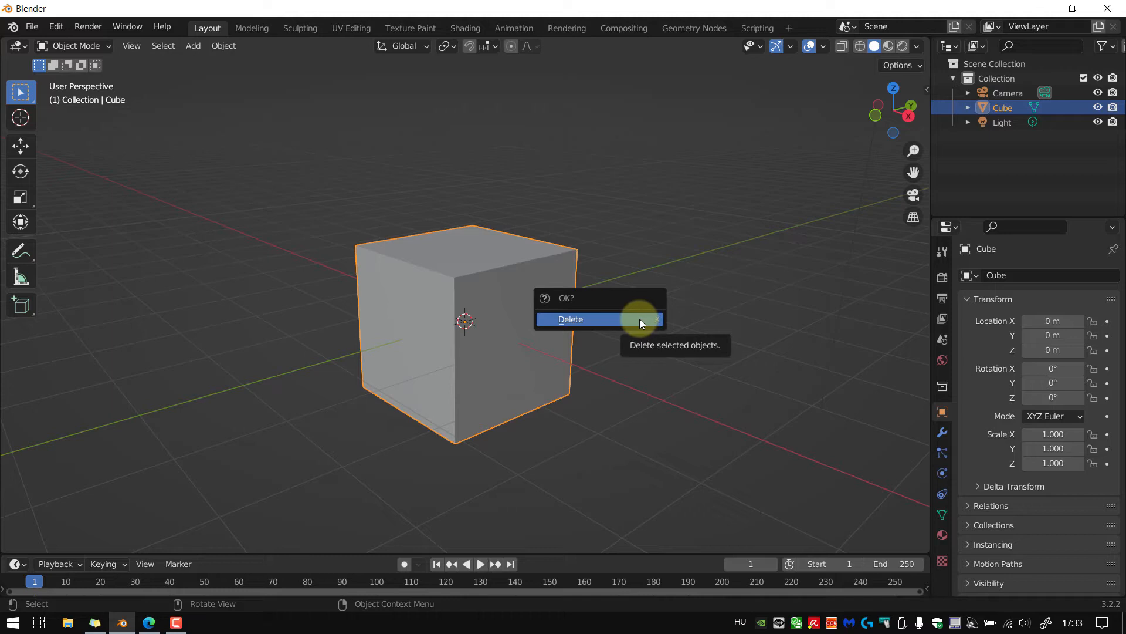
pyautogui.click(639, 319)
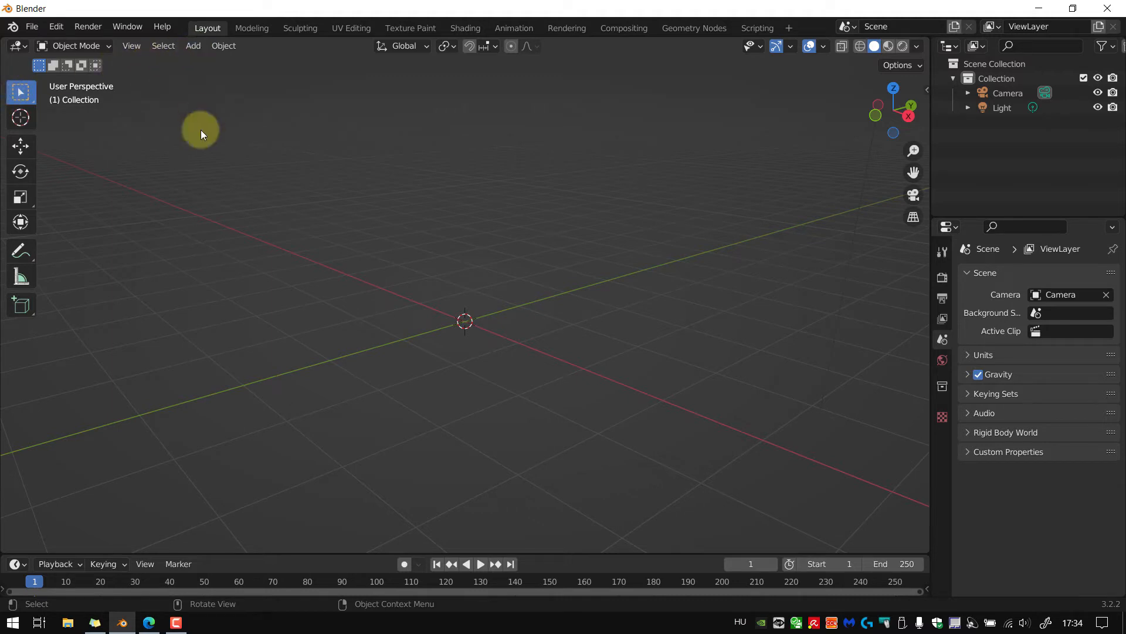
# Add a Monkey mesh to the empty scene
pyautogui.click(194, 47)
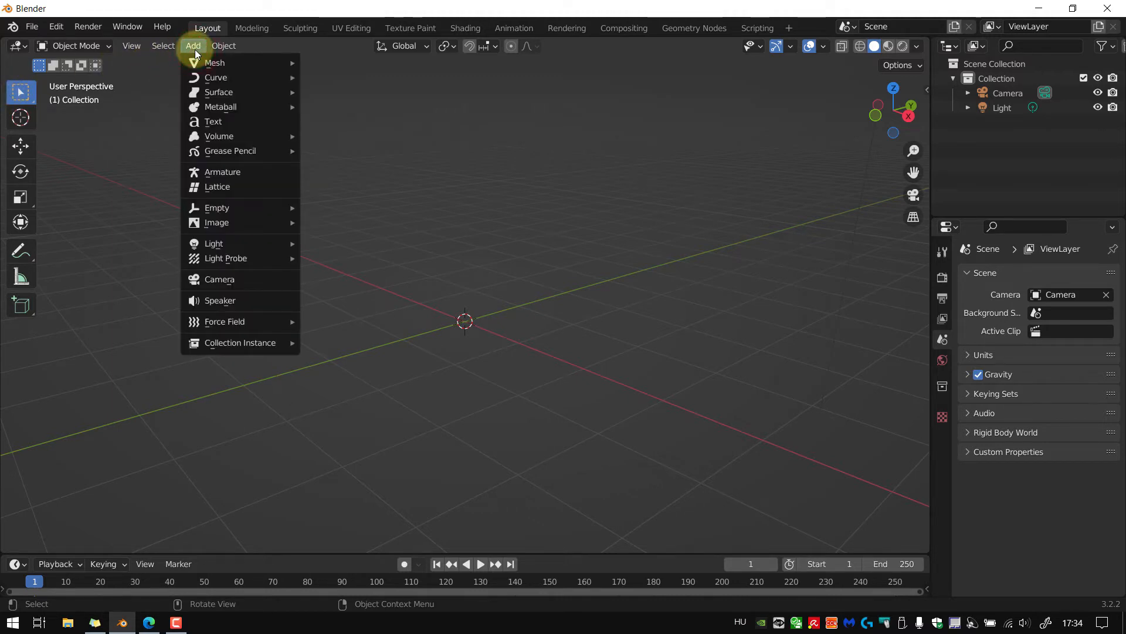
pyautogui.moveTo(215, 65)
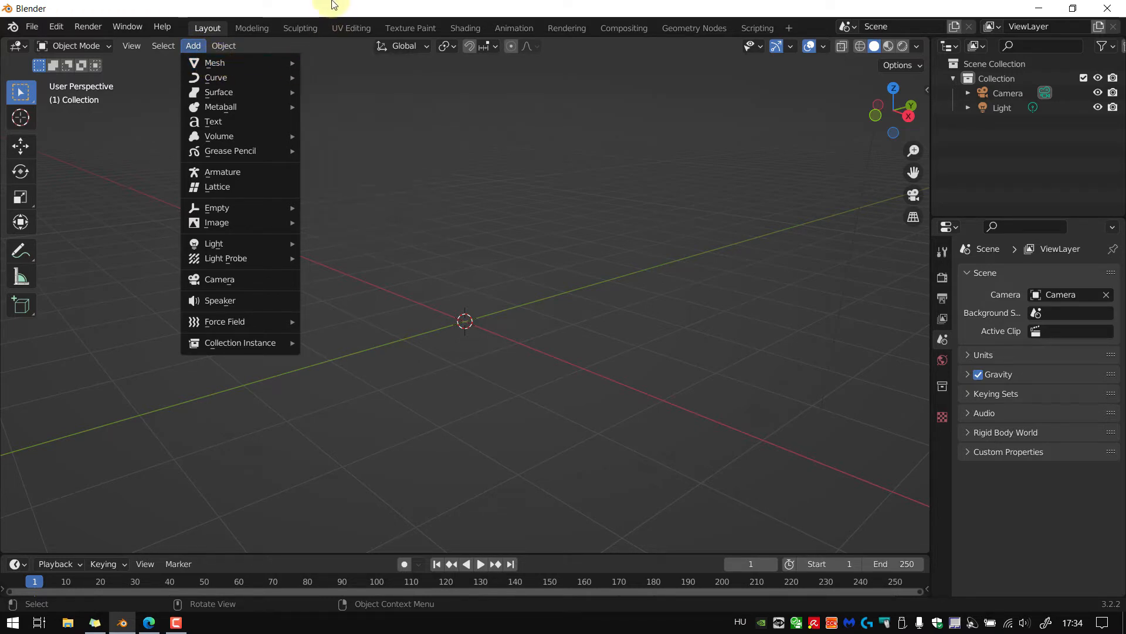
pyautogui.hotkey('shift', 'a')
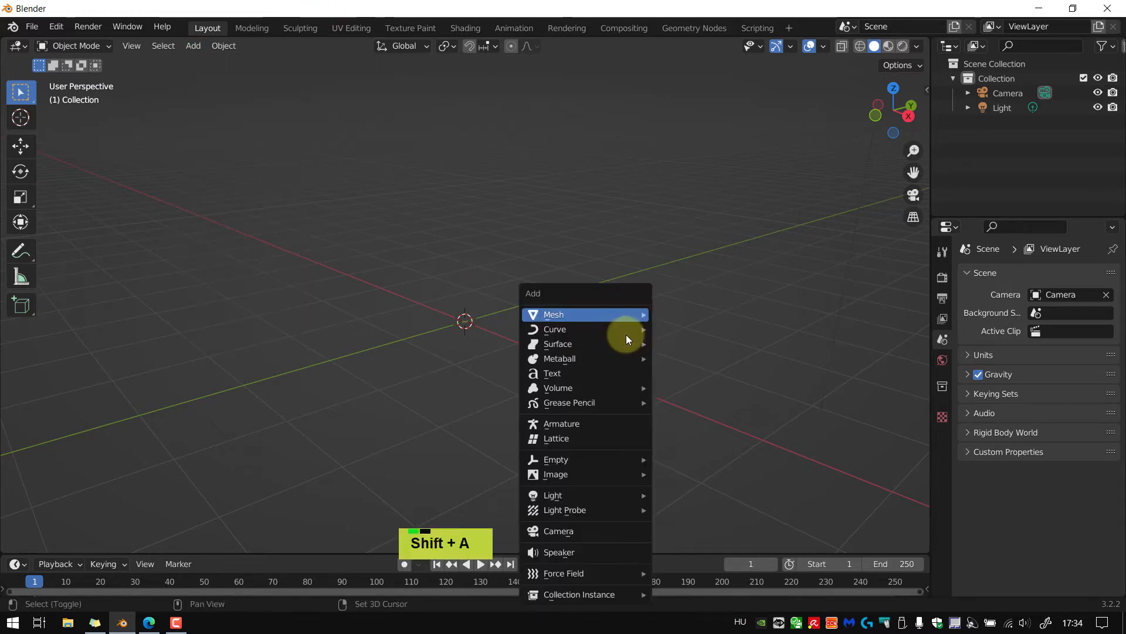
pyautogui.moveTo(623, 332)
pyautogui.moveTo(574, 314)
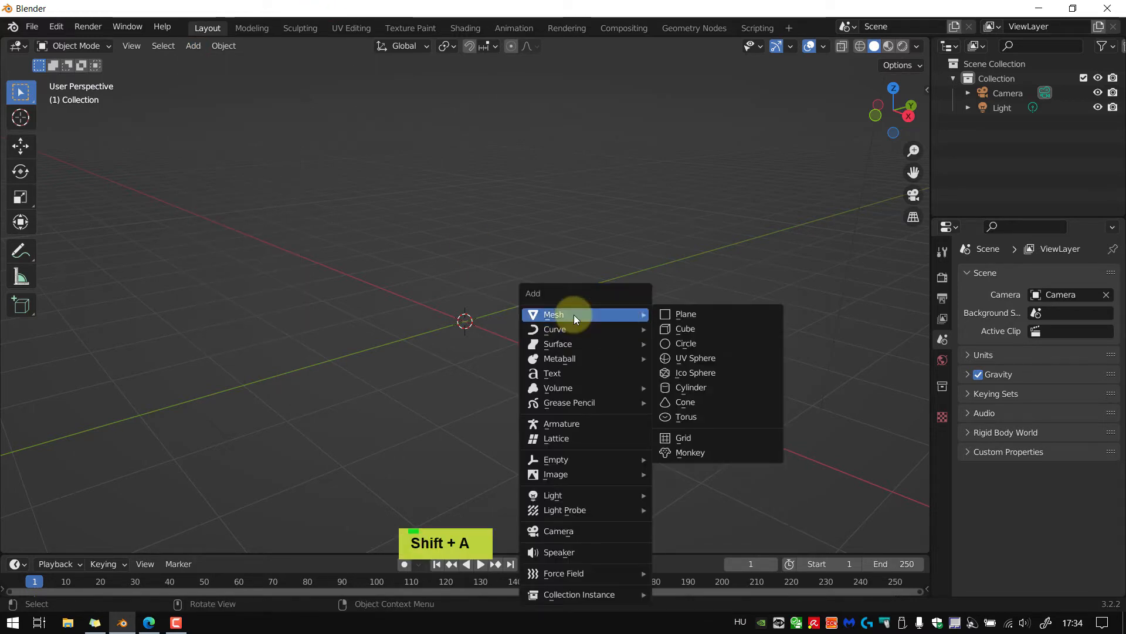
pyautogui.press('m')
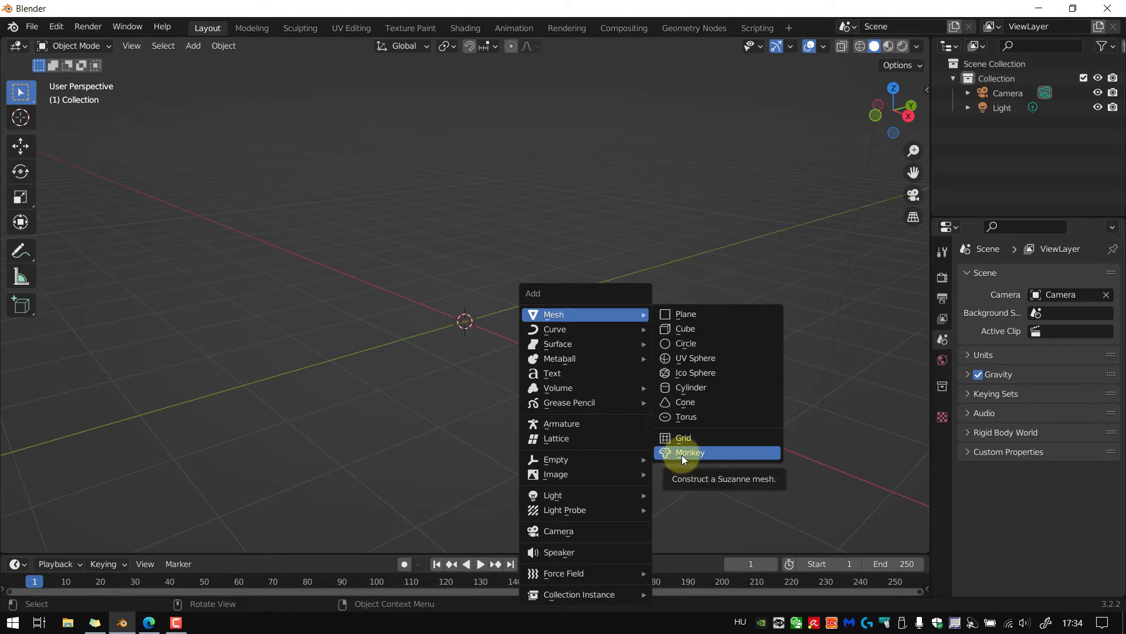
pyautogui.press('m')
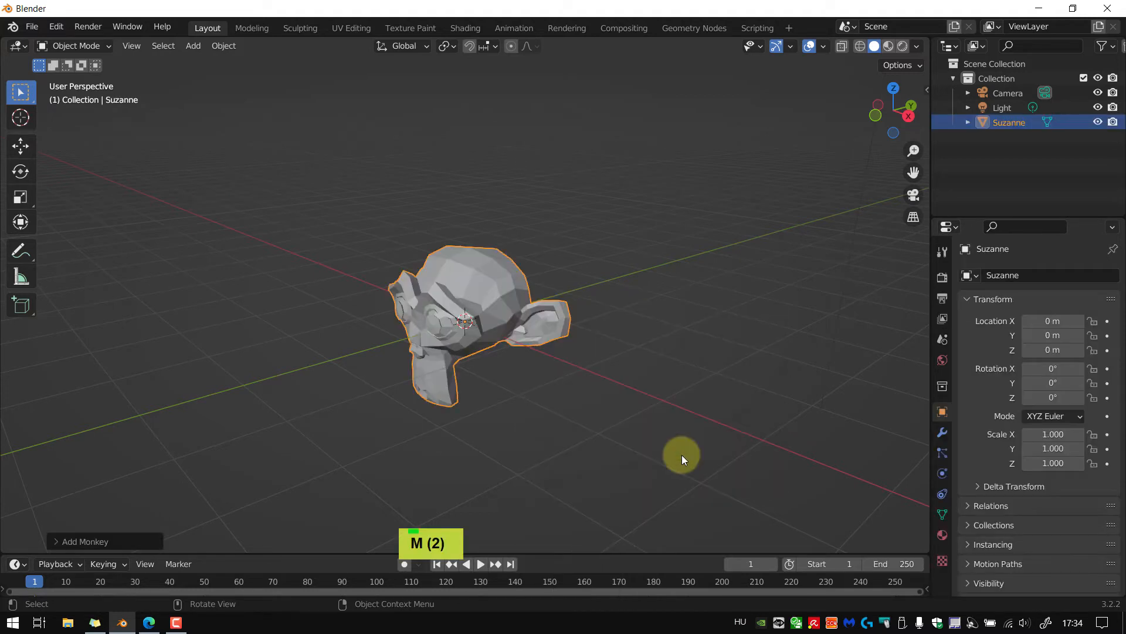
# Examine the Add Monkey settings in both their floating and docked forms, and collapse them again
pyautogui.moveTo(535, 402); pyautogui.dragTo(679, 383, button='middle')
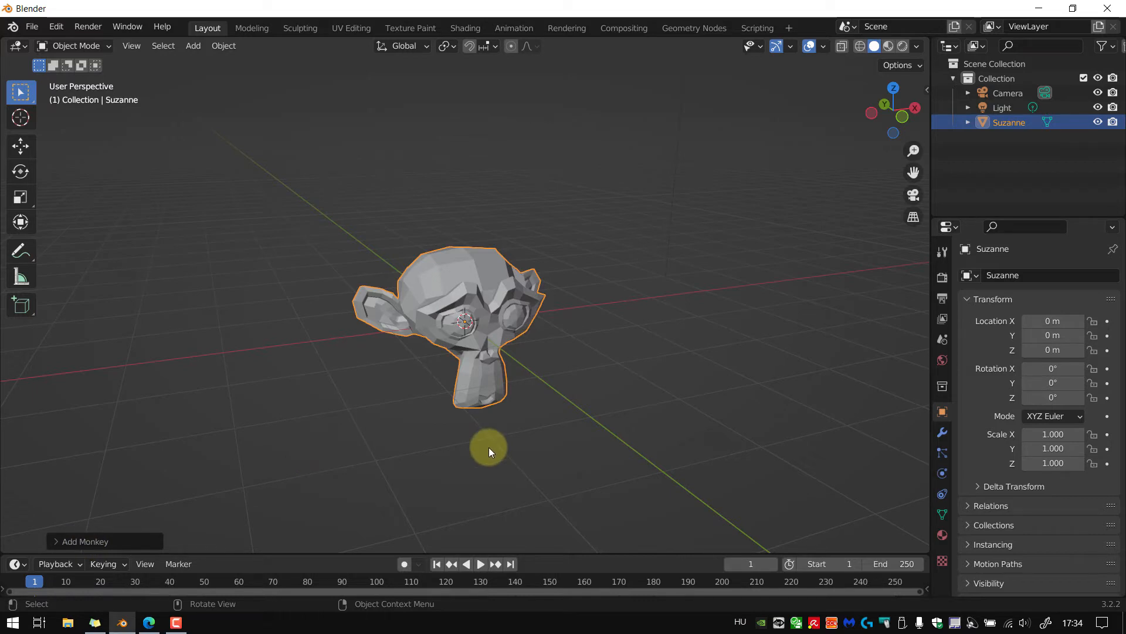
pyautogui.press('F9')
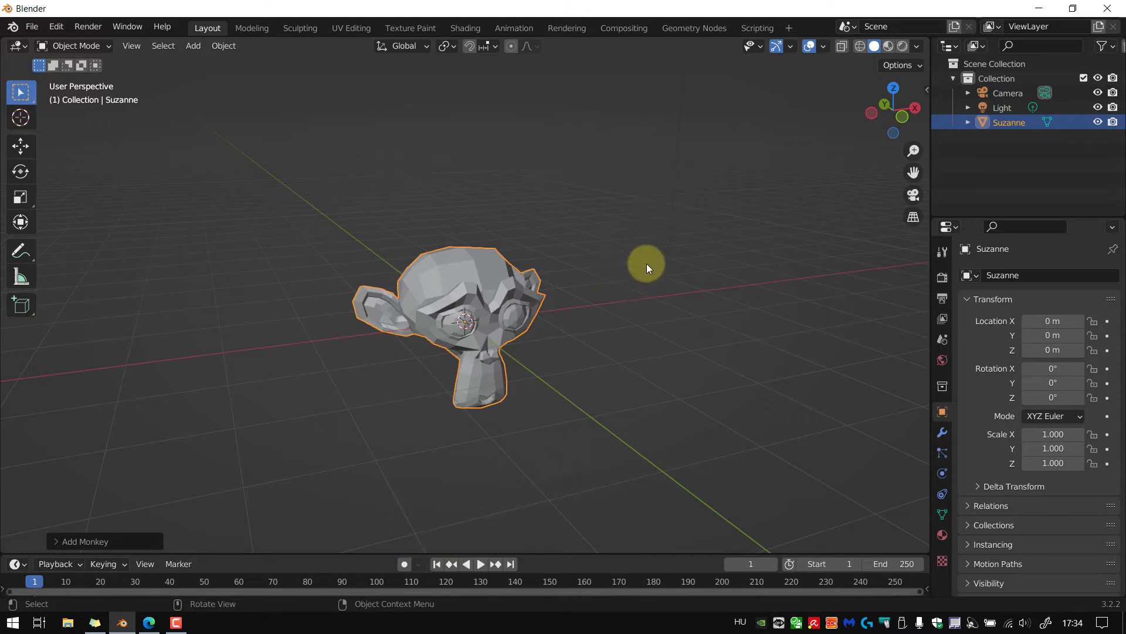
pyautogui.press('F9')
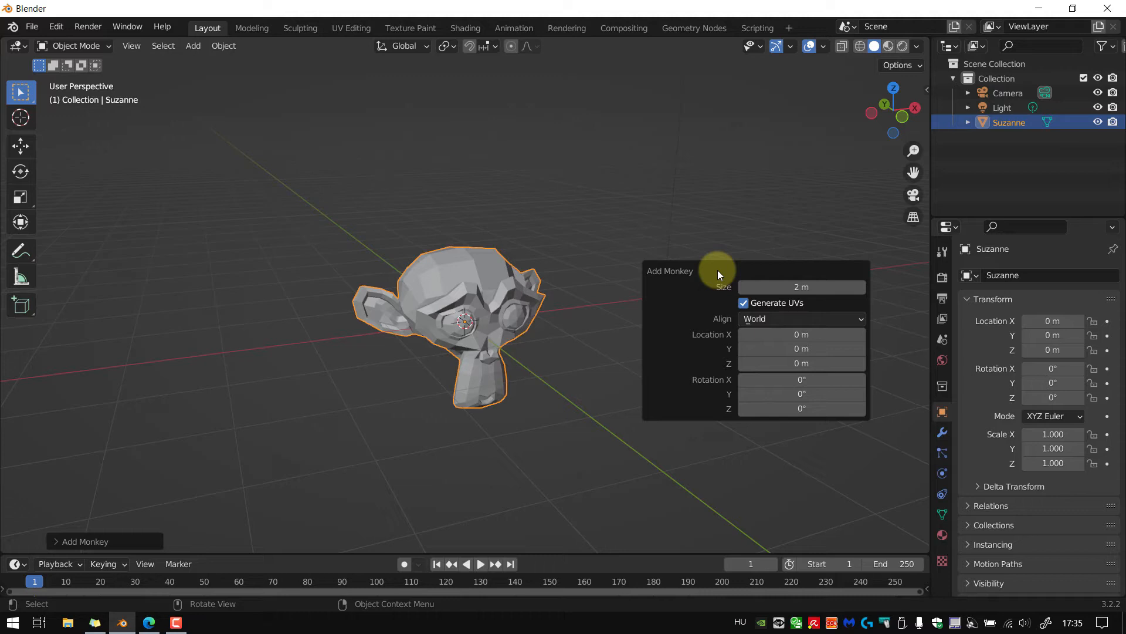
pyautogui.click(67, 540)
pyautogui.click(58, 394)
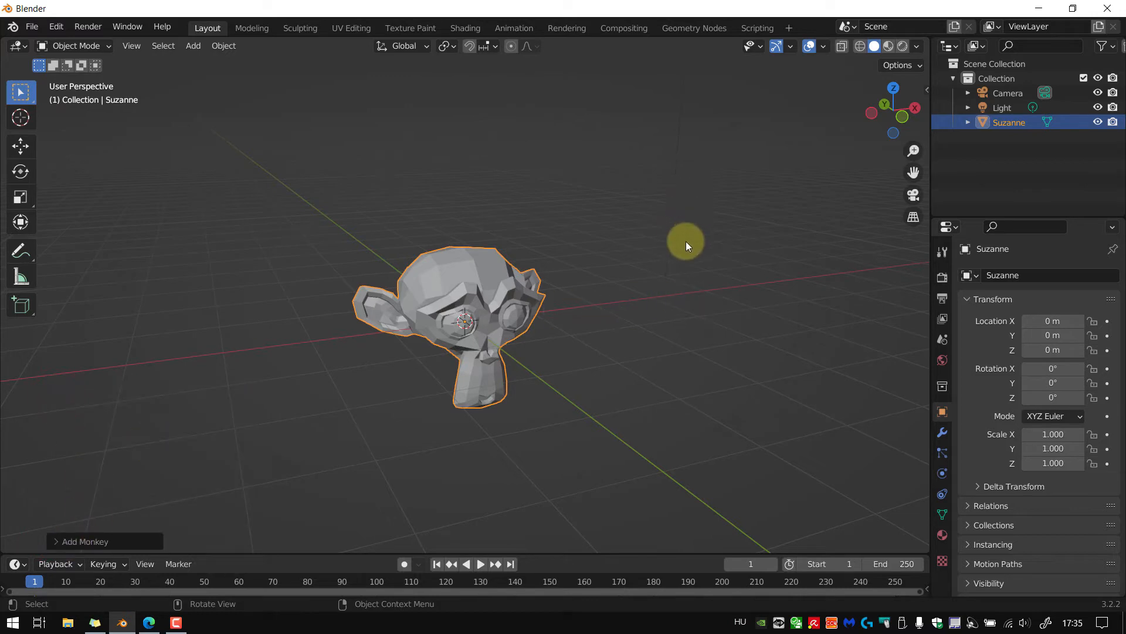
# Reduce the monkey's size slightly in its Add Monkey settings
pyautogui.press('F9')
pyautogui.press('F9')
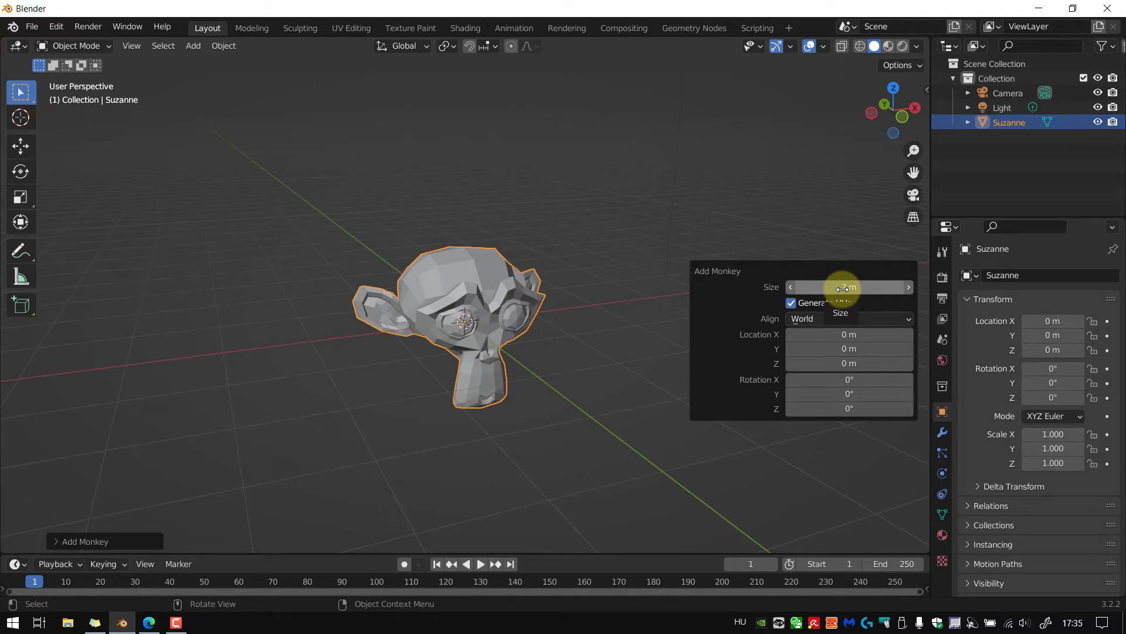
pyautogui.moveTo(842, 288)
pyautogui.mouseDown()
pyautogui.moveTo(819, 292)
pyautogui.moveTo(854, 292)
pyautogui.moveTo(822, 291)
pyautogui.moveTo(837, 289)
pyautogui.mouseUp()
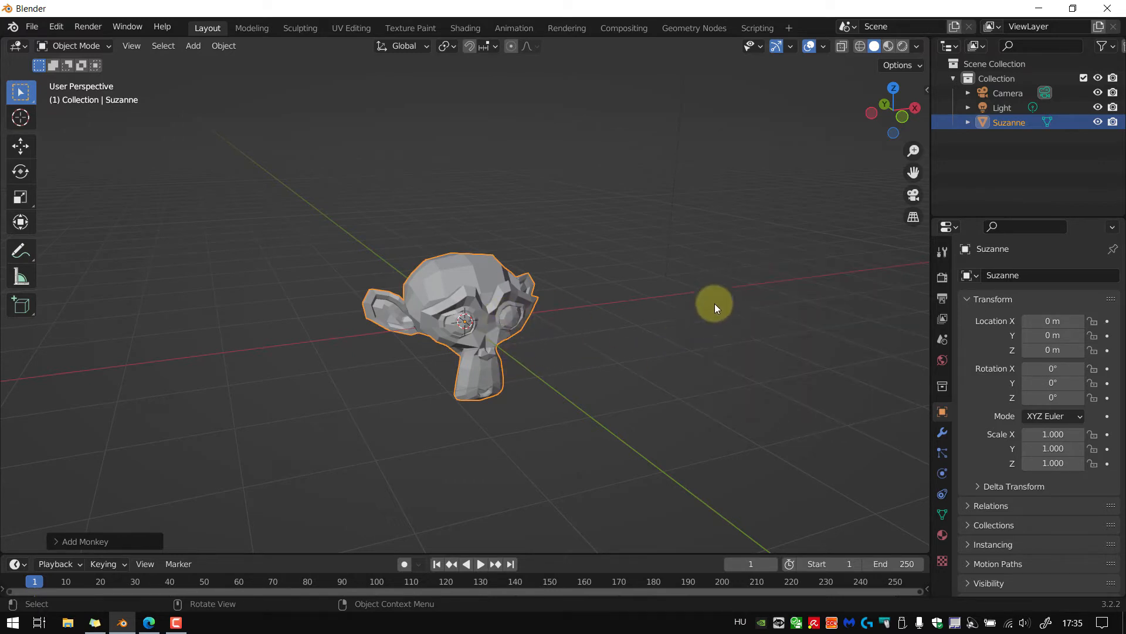
# Recall the Add Monkey settings once more, and deselect and reselect the monkey
pyautogui.press('F9')
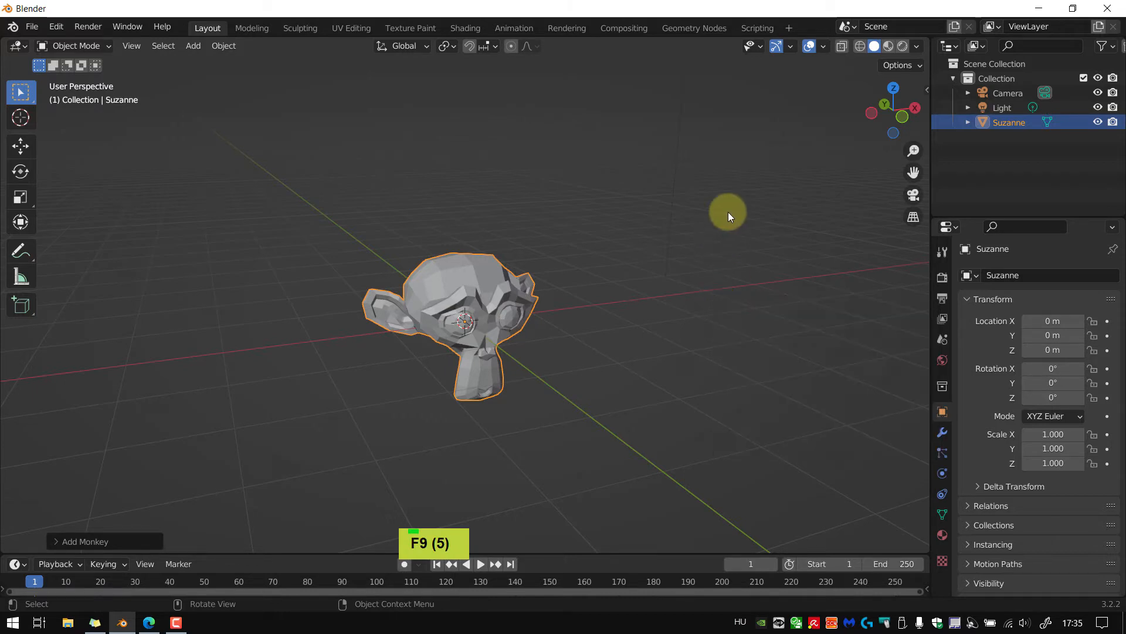
pyautogui.click(728, 215)
pyautogui.click(477, 286)
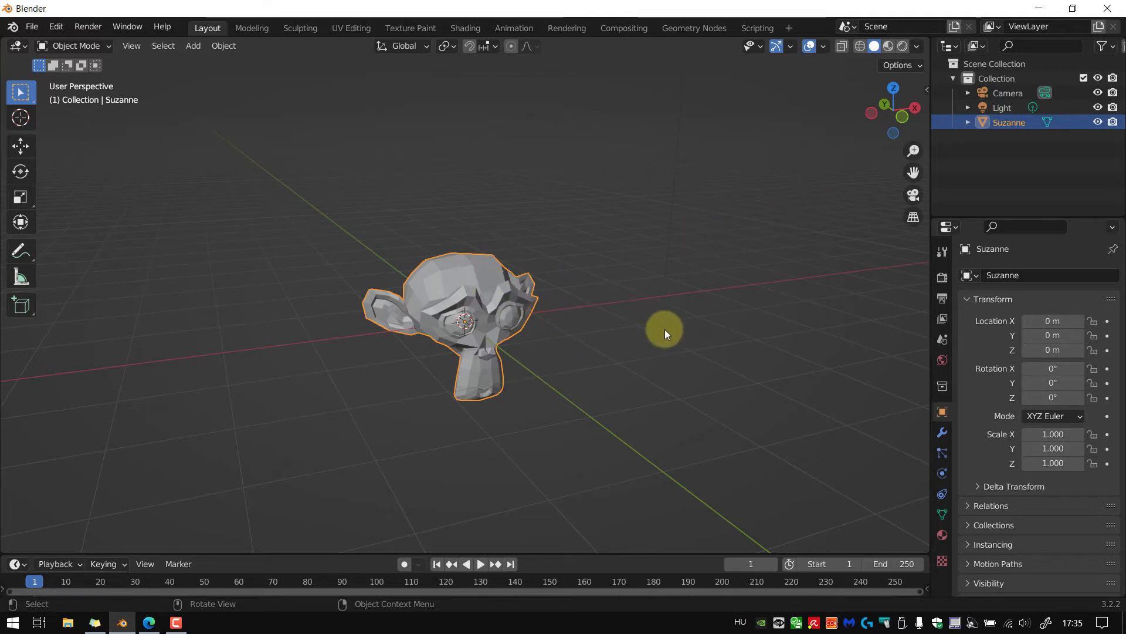
# Orbit around the monkey and zoom in and out to view its face from different angles
pyautogui.moveTo(709, 338); pyautogui.dragTo(681, 331, button='middle')
pyautogui.scroll(3, 540, 341)
pyautogui.scroll(1, 544, 340)
pyautogui.scroll(1, 634, 348)
pyautogui.scroll(-3, 634, 350)
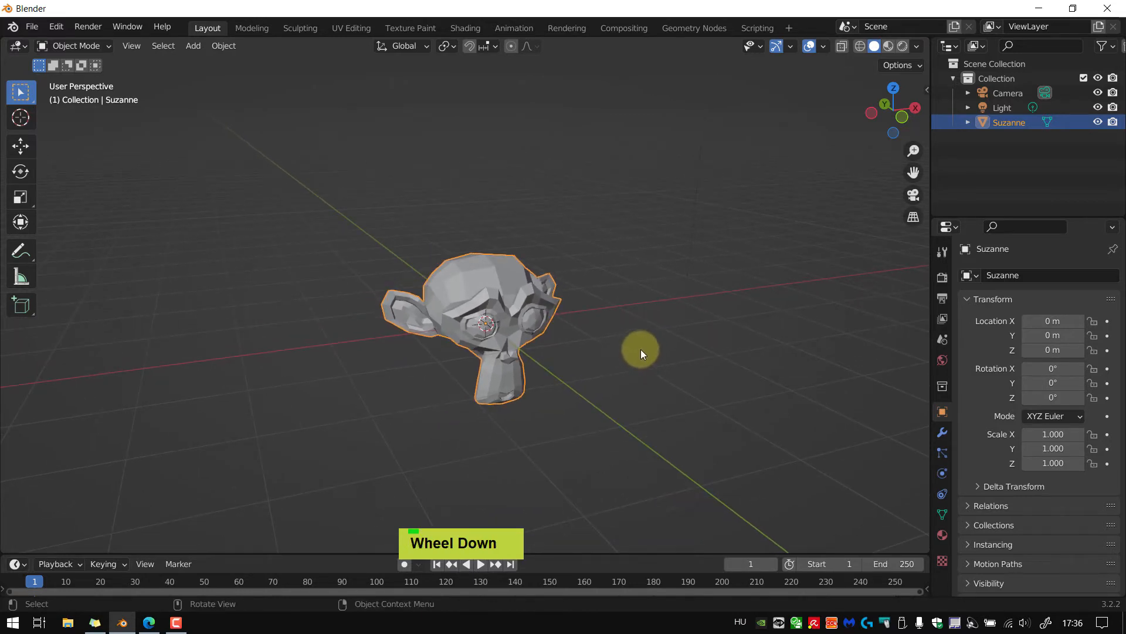
pyautogui.moveTo(646, 350); pyautogui.dragTo(623, 342, button='middle')
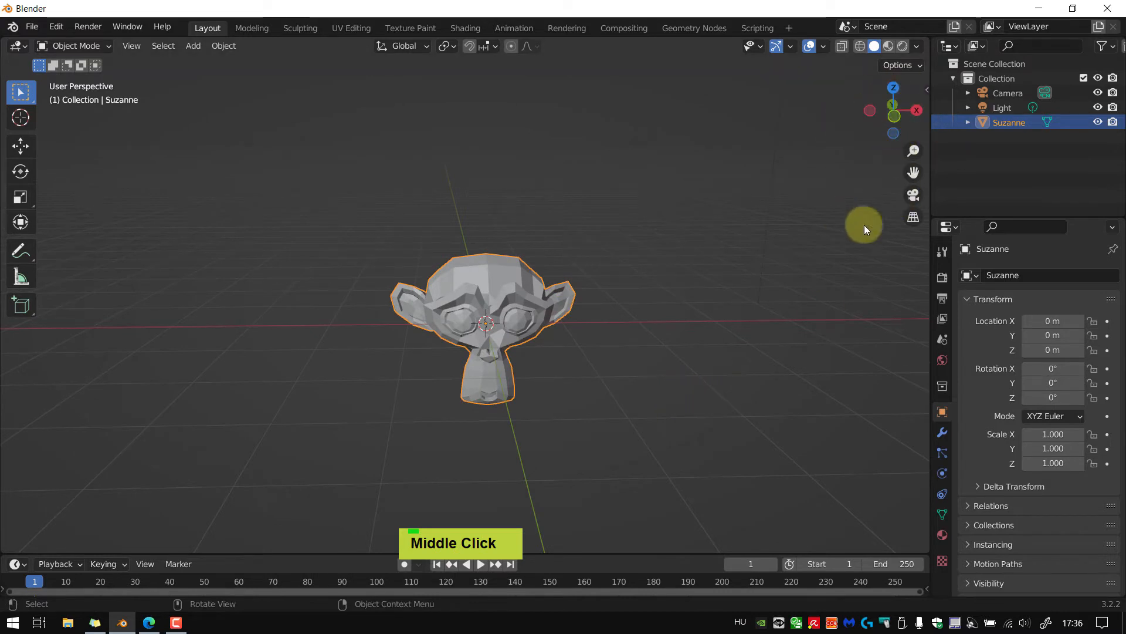
pyautogui.moveTo(604, 331); pyautogui.dragTo(453, 251, button='middle')
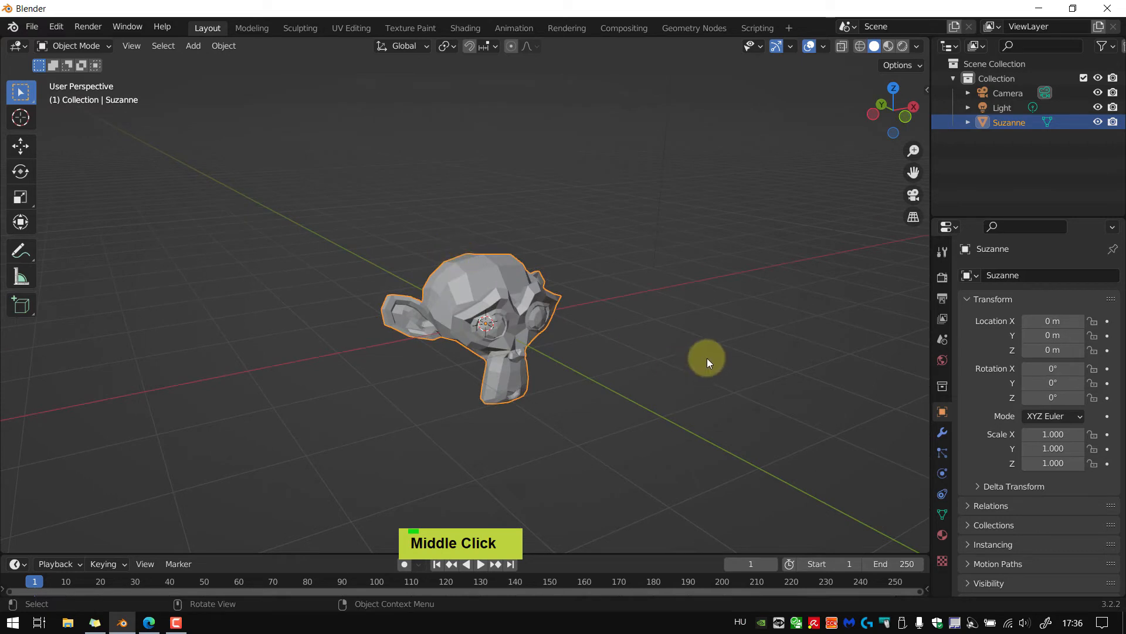
# Zoom in and out with the pointer beside the monkey and over its face to practise zooming towards the mouse position
pyautogui.scroll(2, 900, 339)
pyautogui.scroll(-3, 774, 337)
pyautogui.scroll(3, 209, 284)
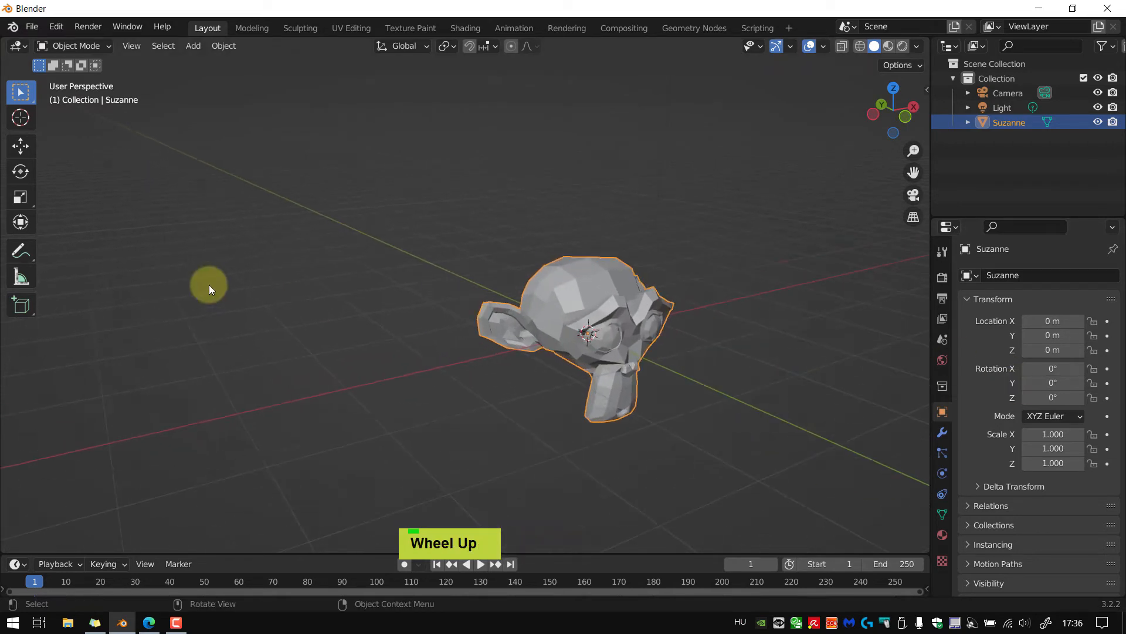
pyautogui.scroll(-3, 209, 284)
pyautogui.scroll(1, 641, 349)
pyautogui.scroll(-1, 679, 314)
pyautogui.scroll(4, 516, 302)
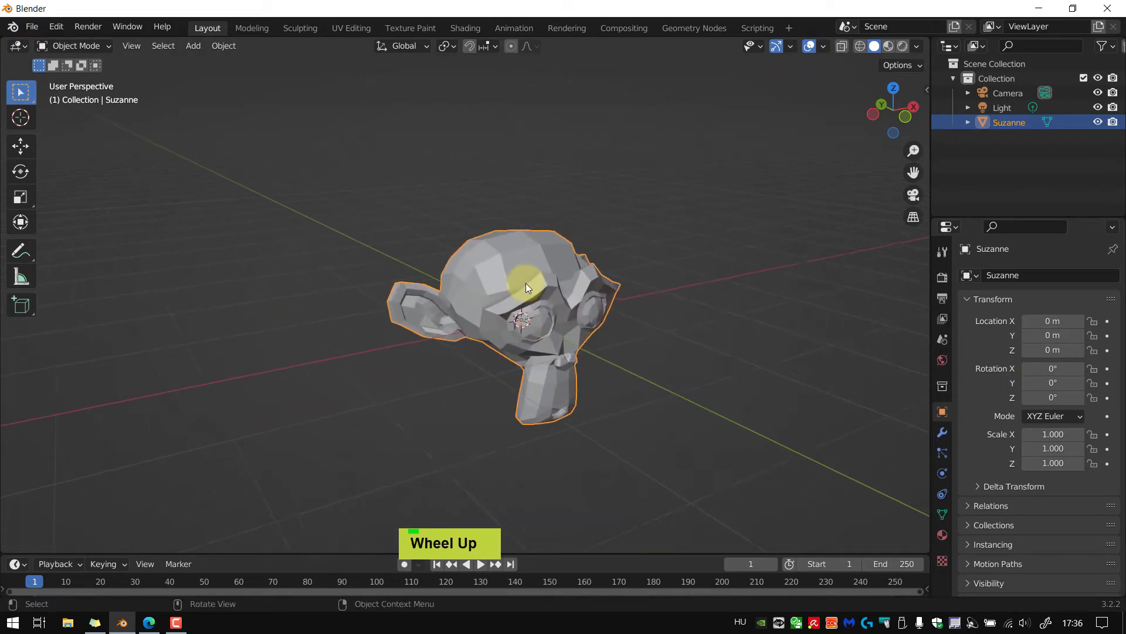
pyautogui.scroll(-5, 532, 271)
pyautogui.scroll(5, 531, 304)
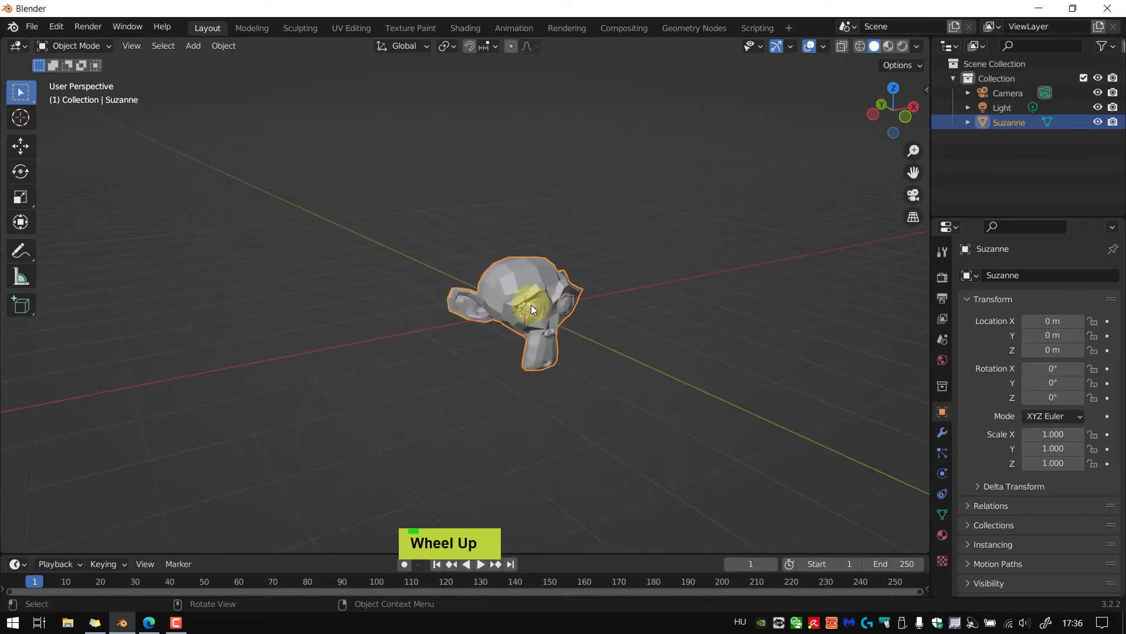
pyautogui.scroll(1, 530, 305)
pyautogui.scroll(-1, 531, 304)
pyautogui.moveTo(725, 313); pyautogui.dragTo(728, 316, button='middle')
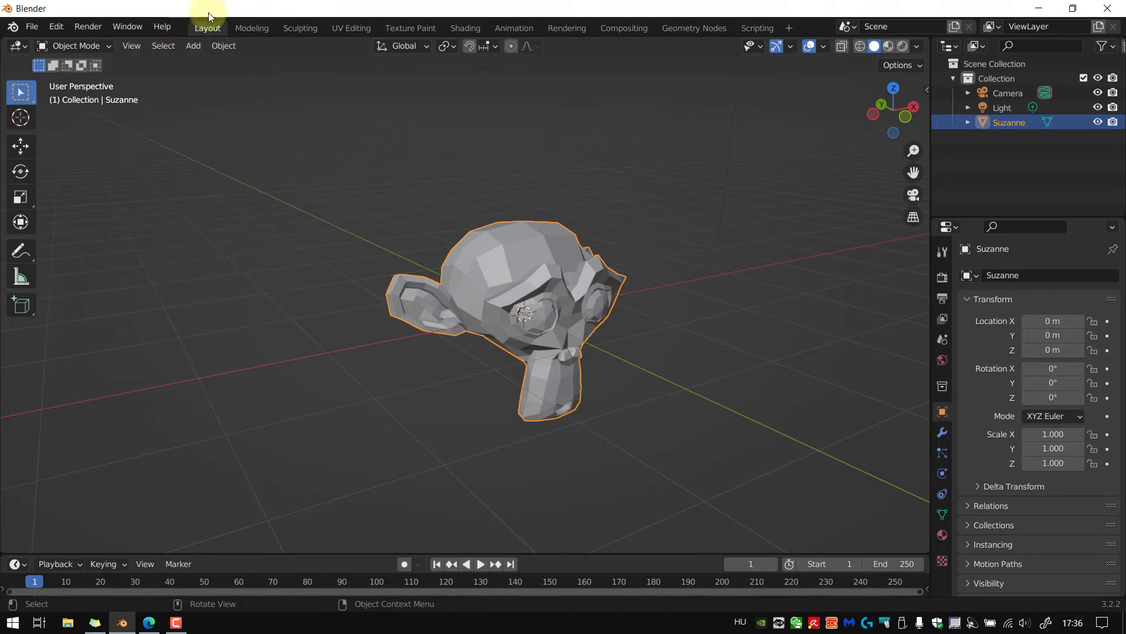
# Look through the Modeling, Sculpting, UV Editing, Texture Paint and Shading workspaces with the monkey selected
pyautogui.click(252, 29)
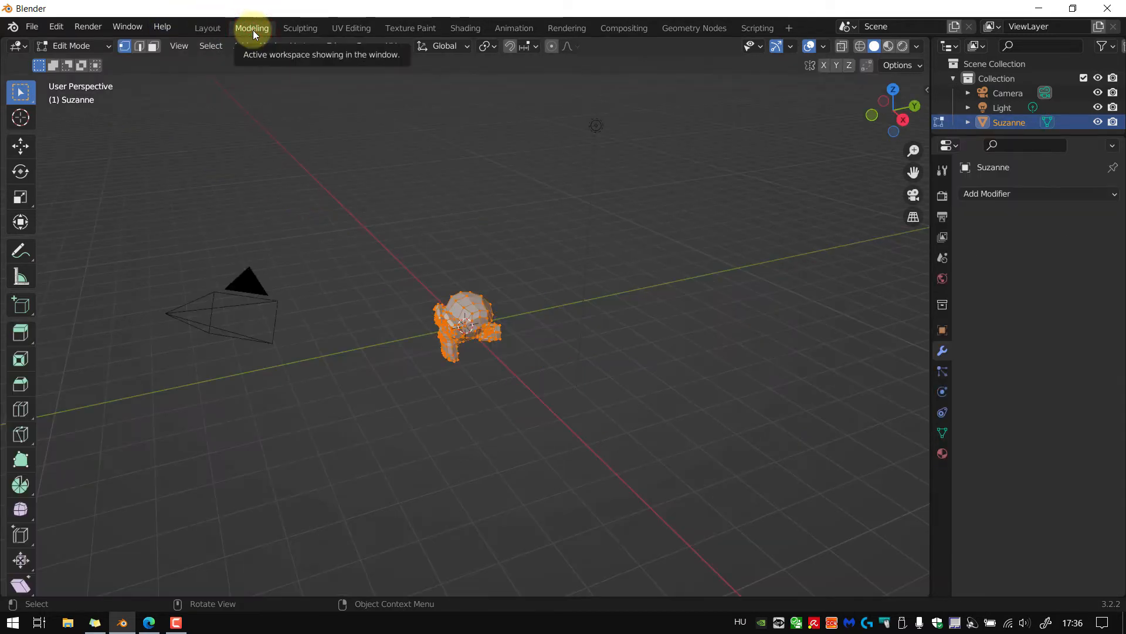
pyautogui.click(301, 31)
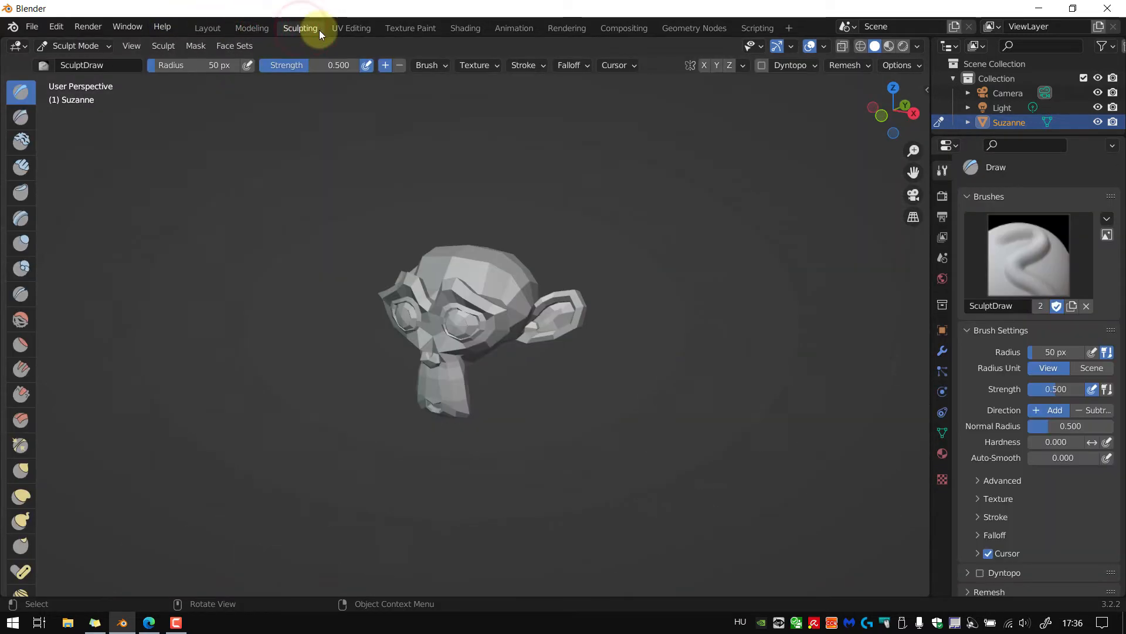
pyautogui.click(346, 28)
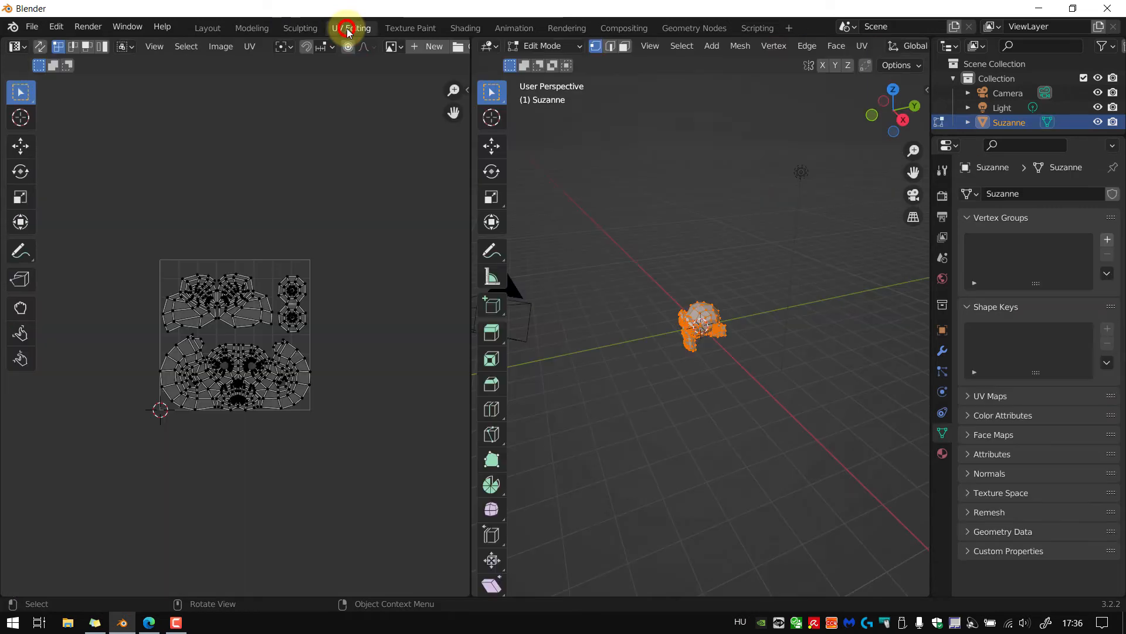
pyautogui.click(414, 28)
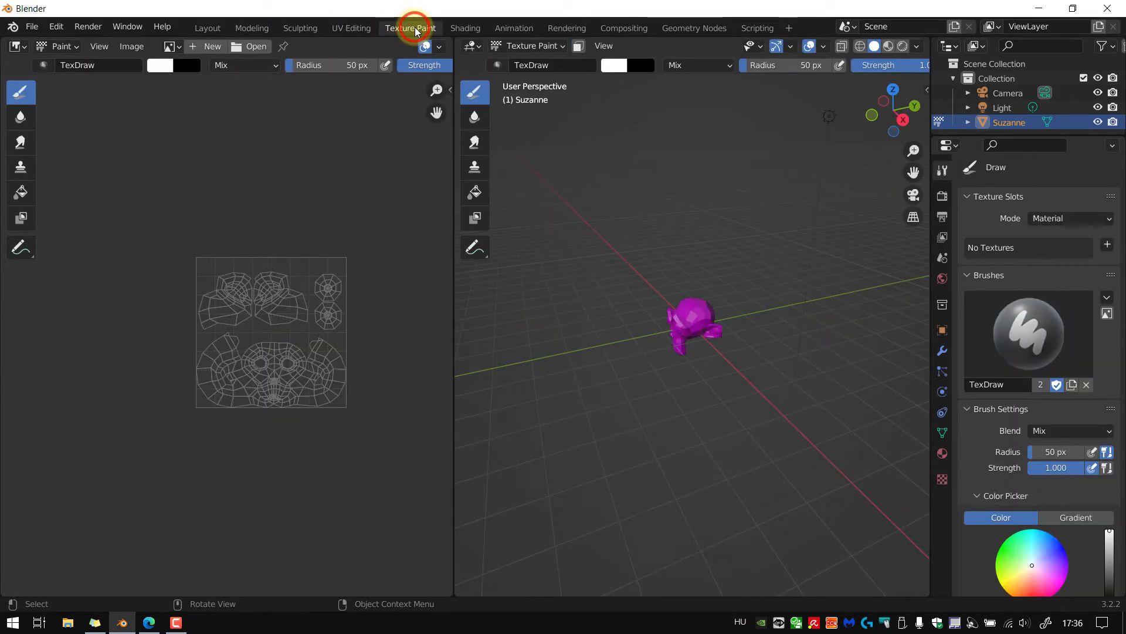
pyautogui.click(468, 29)
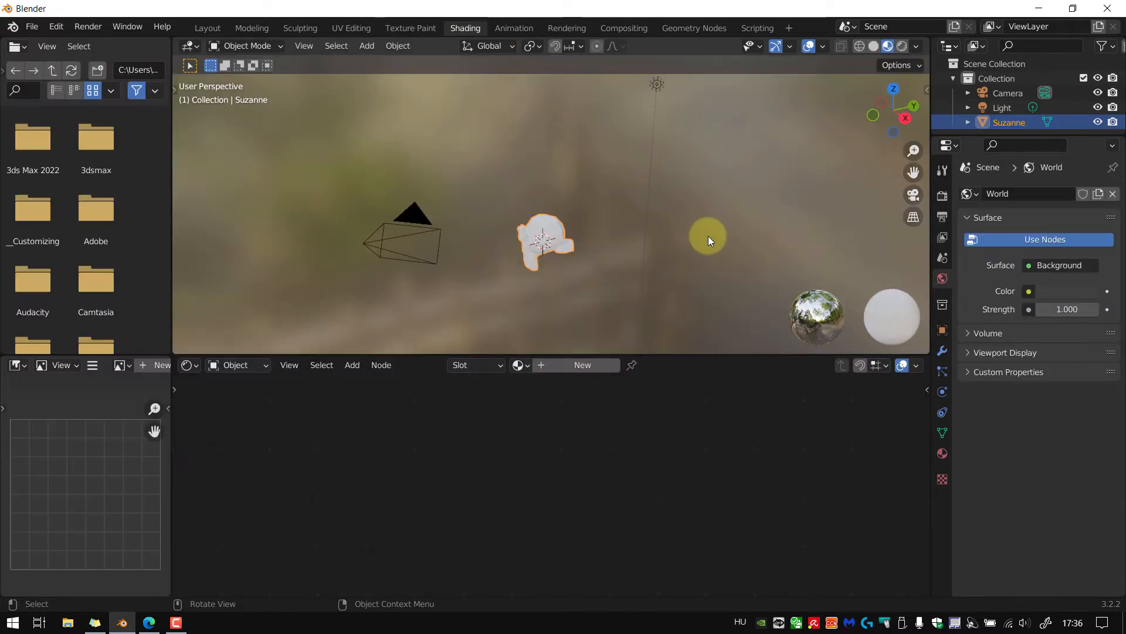
# Look through the Animation, Rendering, Compositing, Geometry Nodes and Scripting workspaces, and return to the Layout workspace
pyautogui.moveTo(597, 271); pyautogui.dragTo(525, 51, button='middle')
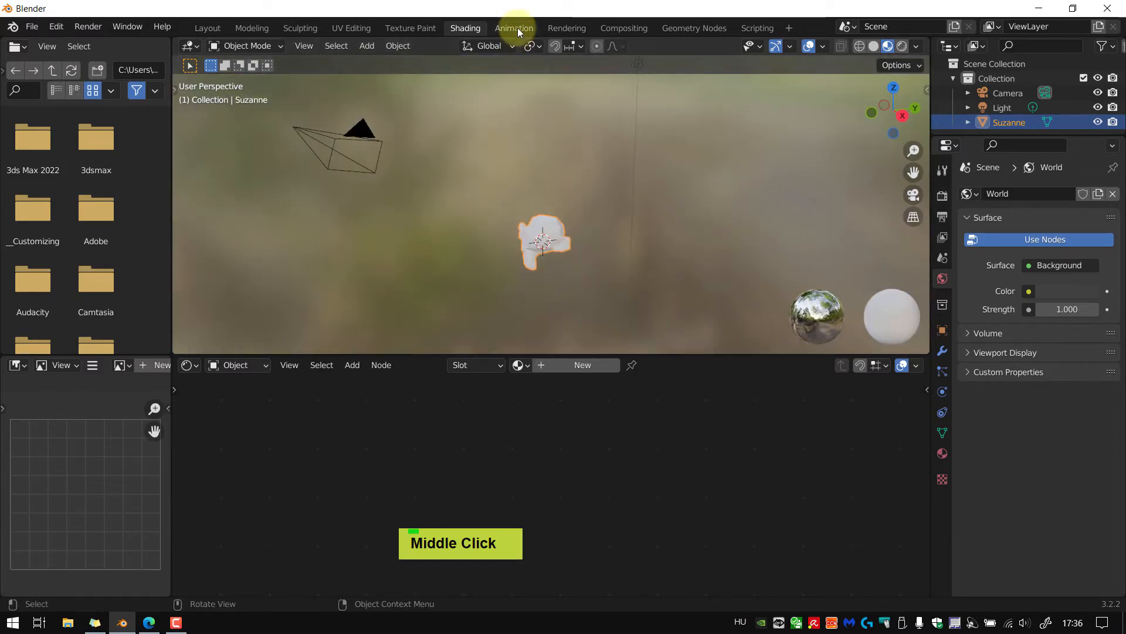
pyautogui.click(518, 27)
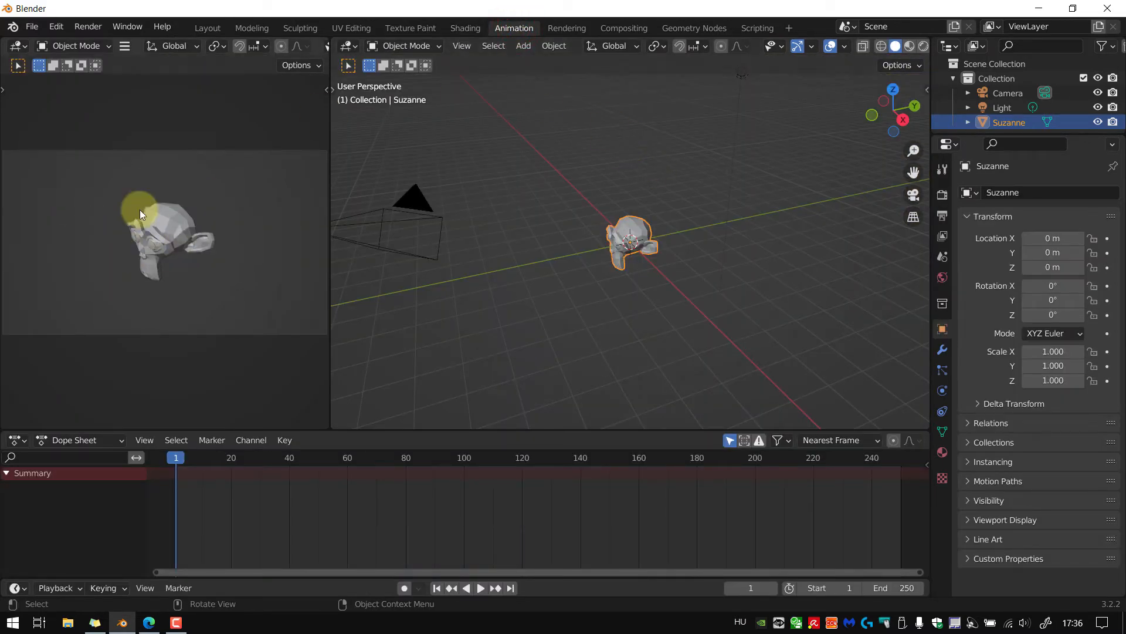
pyautogui.click(558, 27)
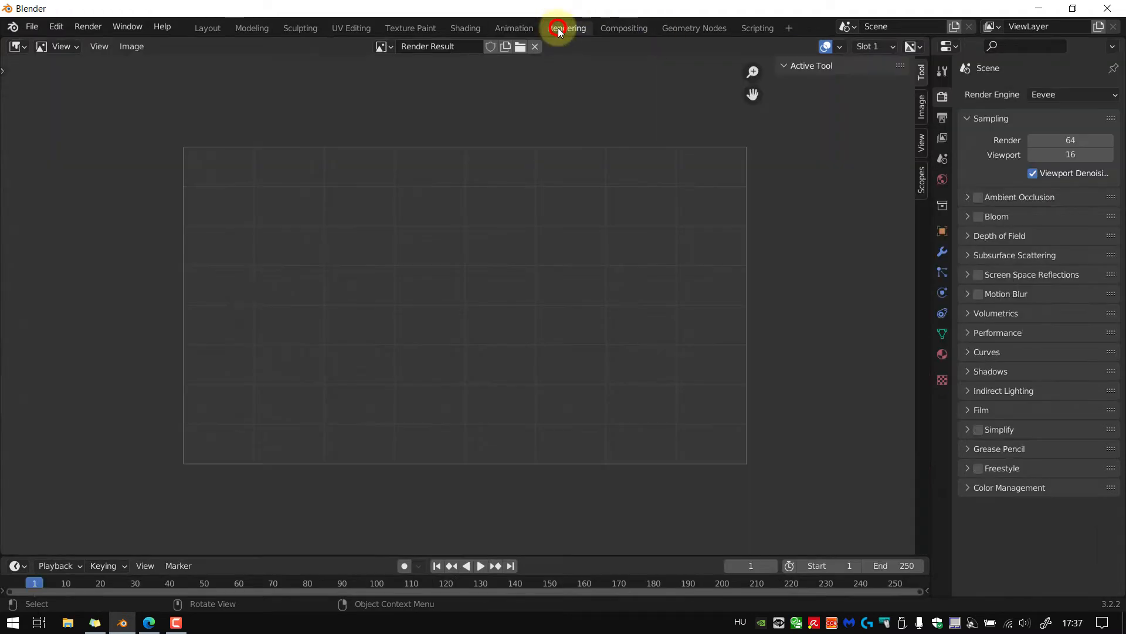
pyautogui.click(633, 29)
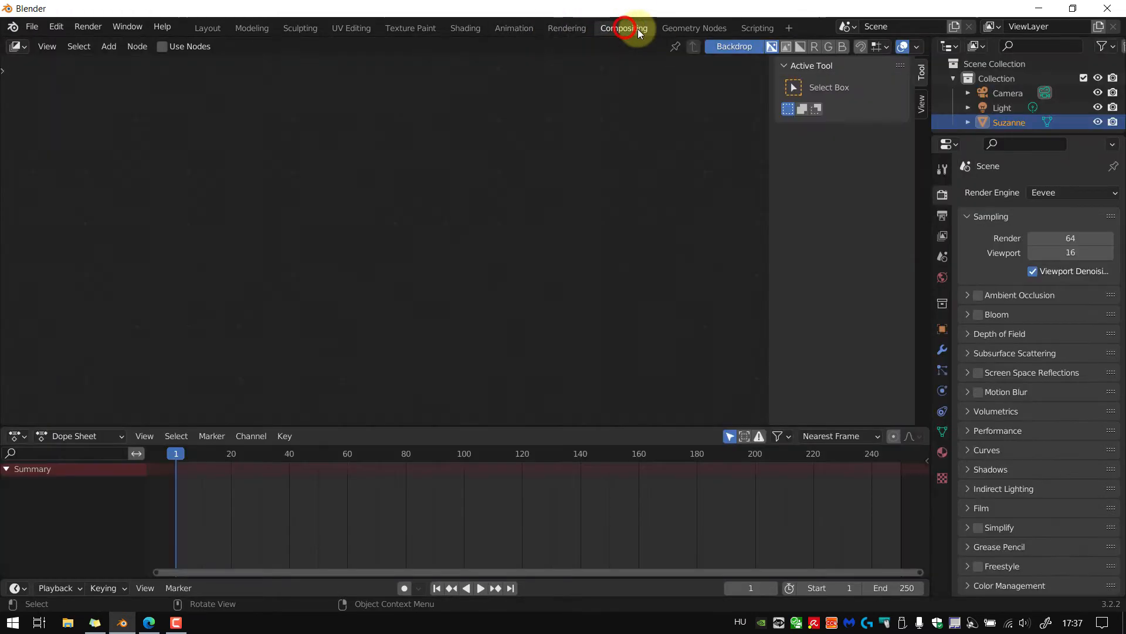
pyautogui.click(693, 29)
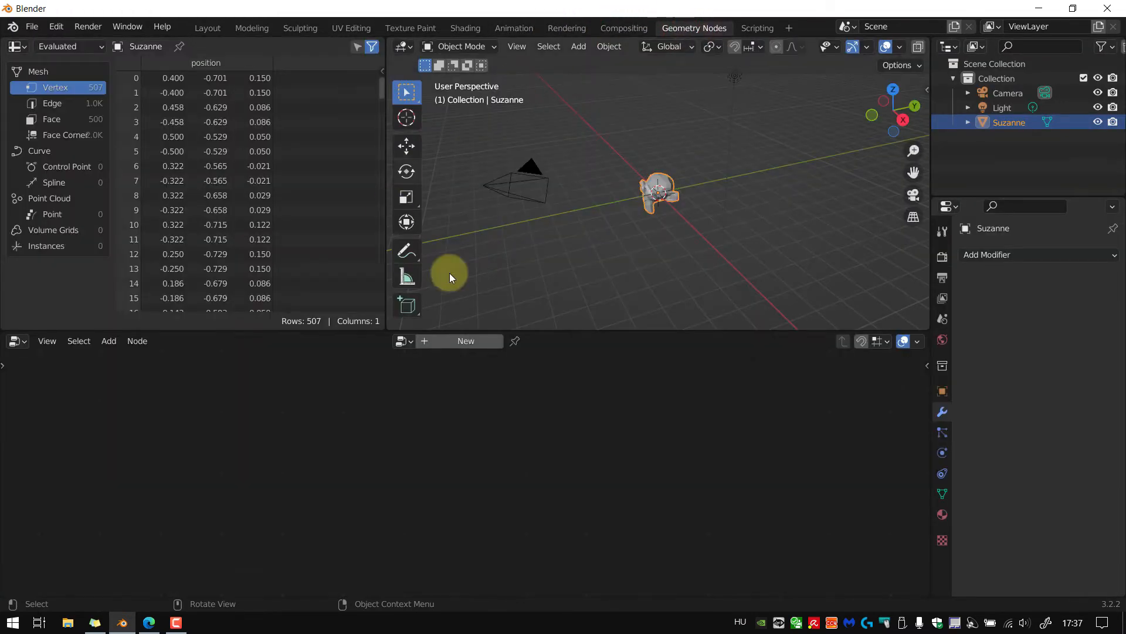
pyautogui.click(760, 28)
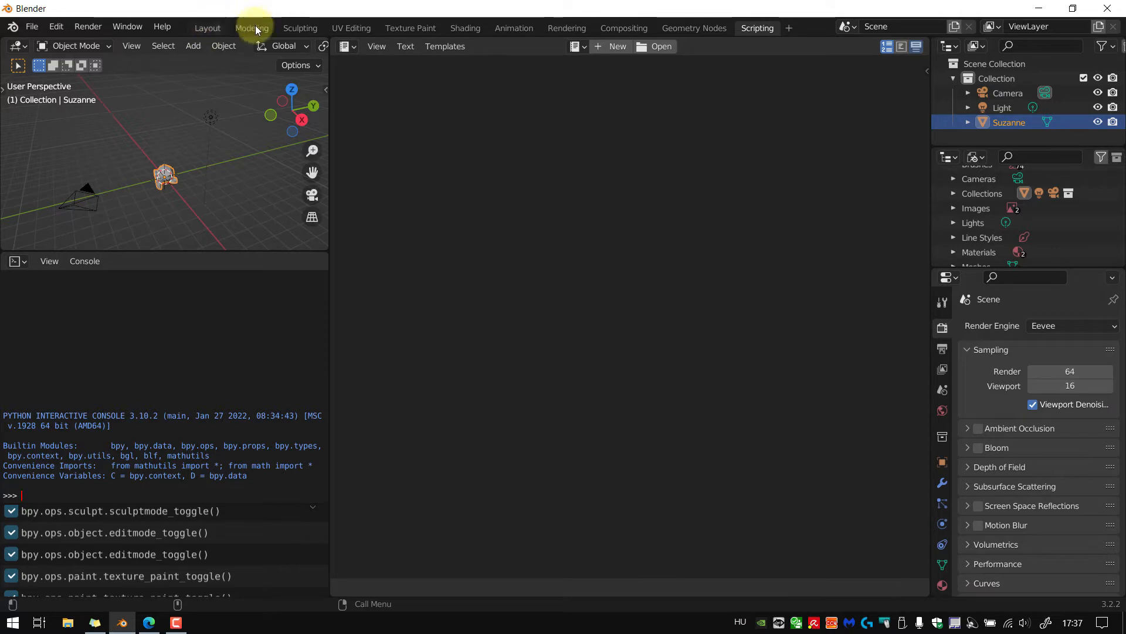
pyautogui.click(222, 29)
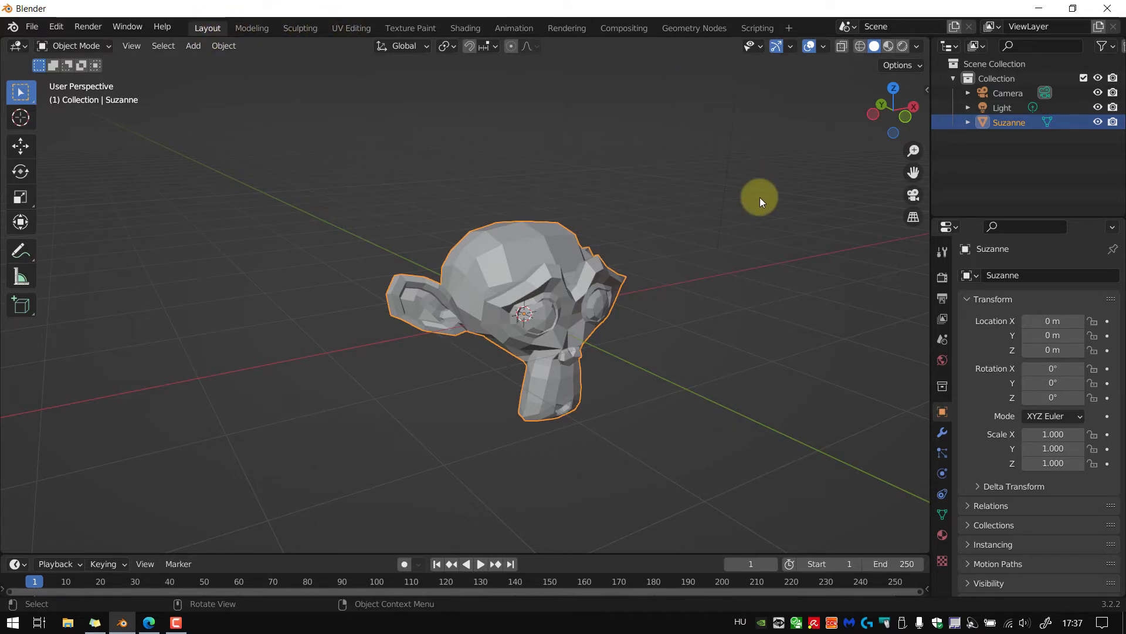
# Cycle forward through the workspaces to UV Editing and back again to Layout
pyautogui.hotkey('ctrl', 'pagedown')
pyautogui.hotkey('ctrl', 'pagedown')
pyautogui.hotkey('ctrl', 'pagedown')
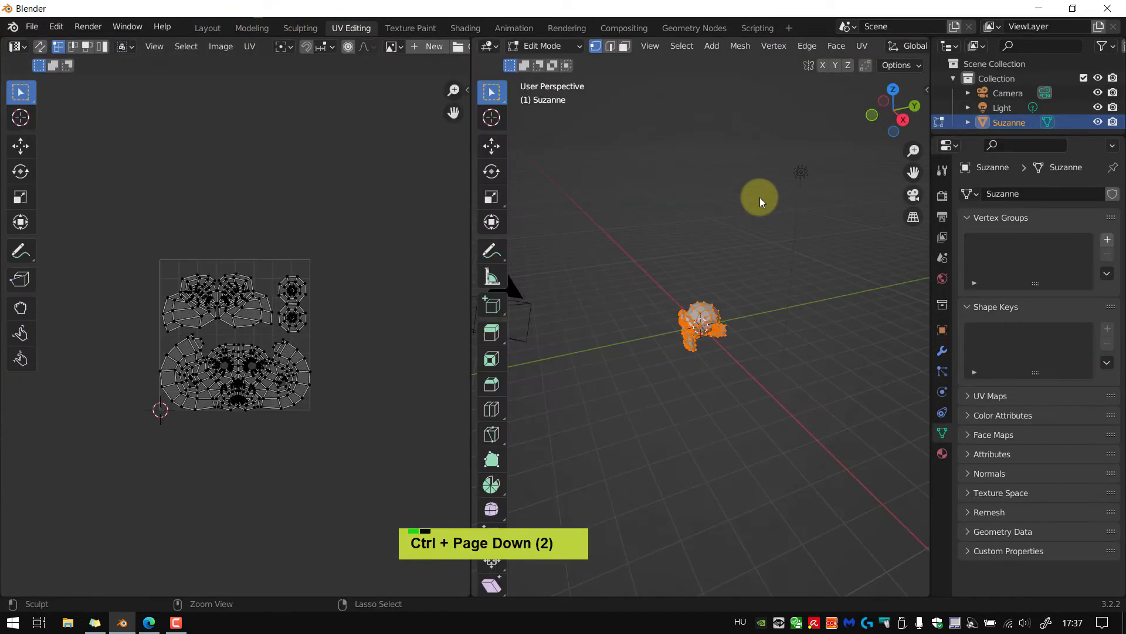
pyautogui.hotkey('ctrl', 'pageup')
pyautogui.hotkey('ctrl', 'pageup')
pyautogui.hotkey('ctrl', 'pageup')
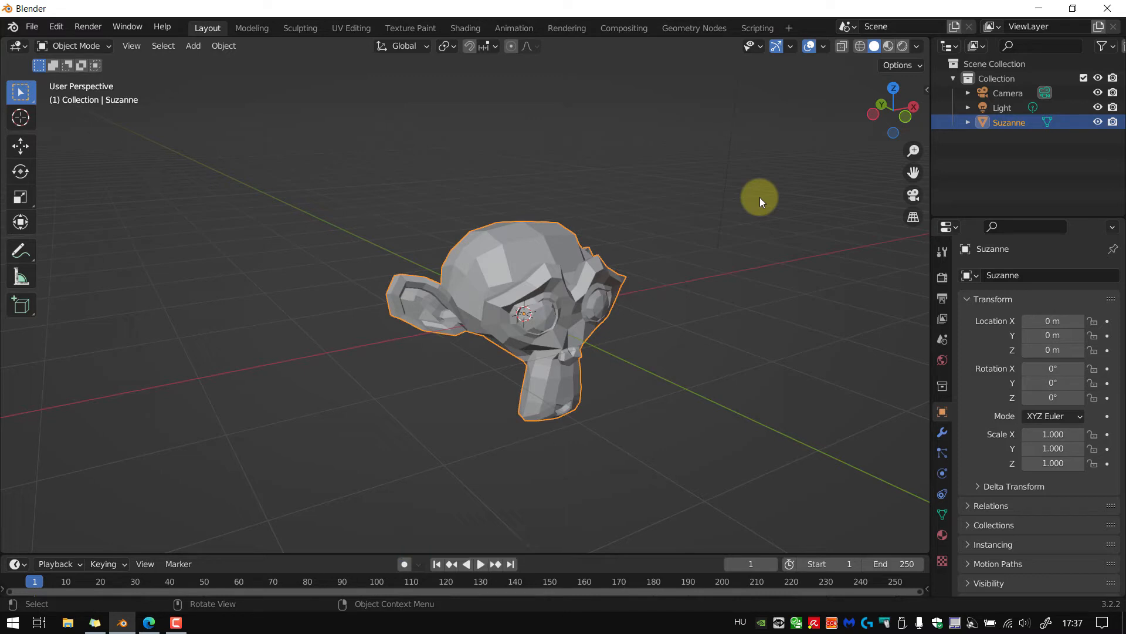
# Switch the monkey to Edit Mode and practise toggling between Edit Mode and Object Mode
pyautogui.hotkey('ctrl', 'Tab')
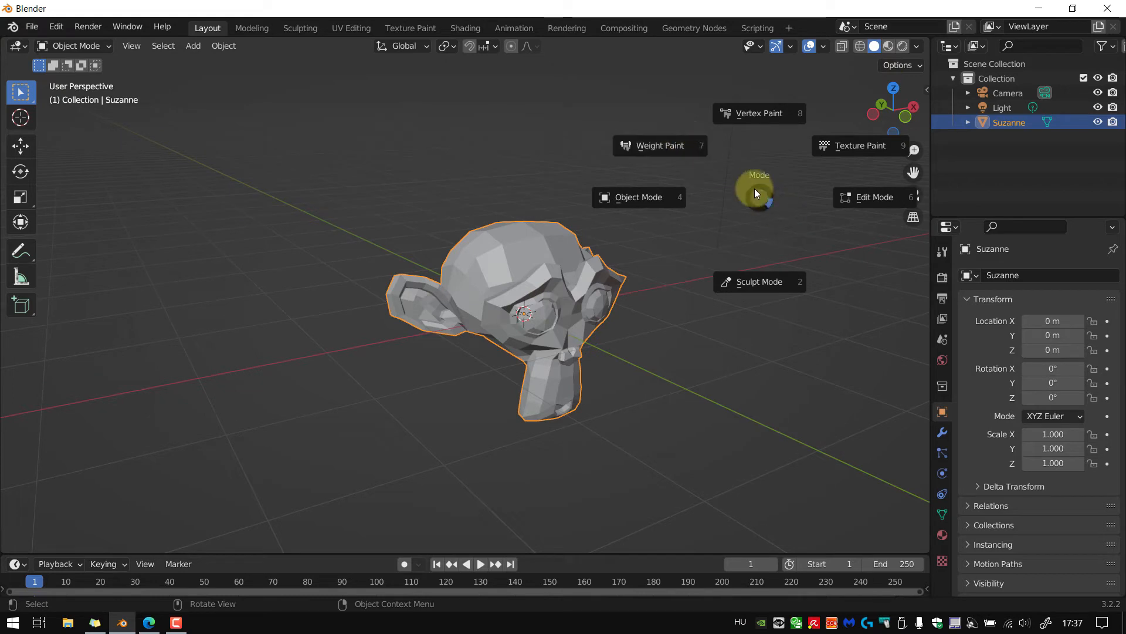
pyautogui.click(874, 201)
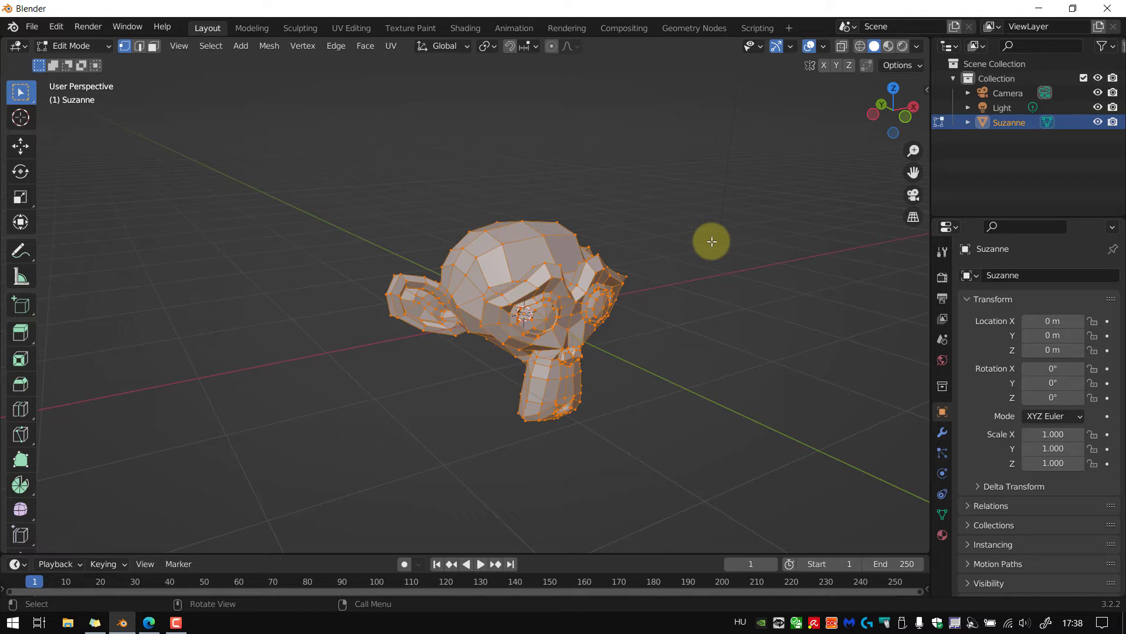
pyautogui.press('Tab')
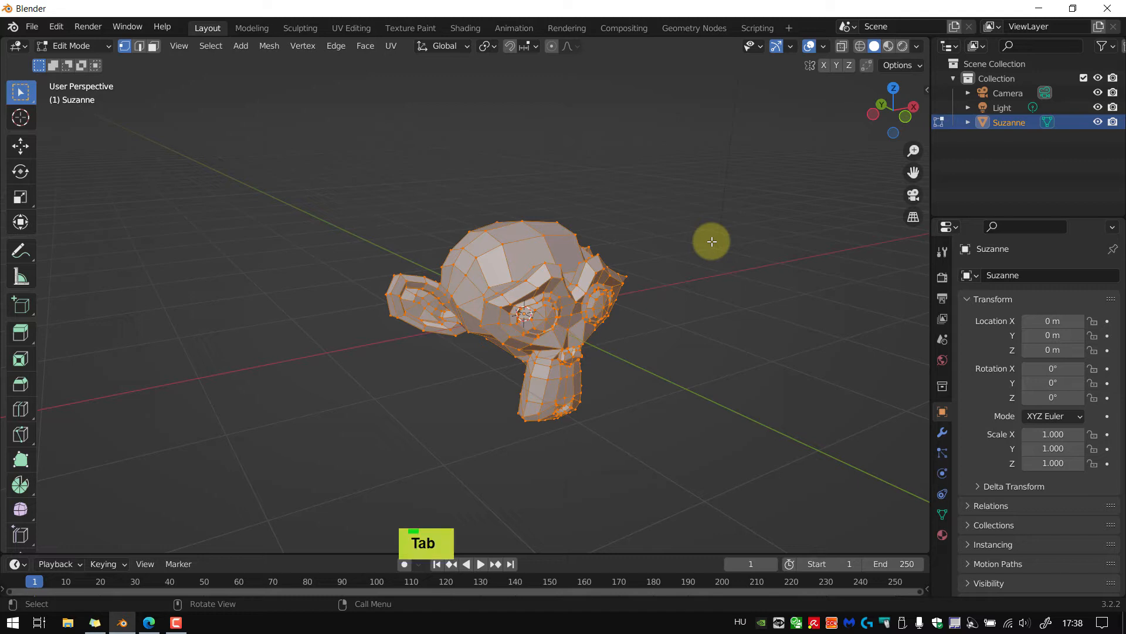
pyautogui.press('Tab')
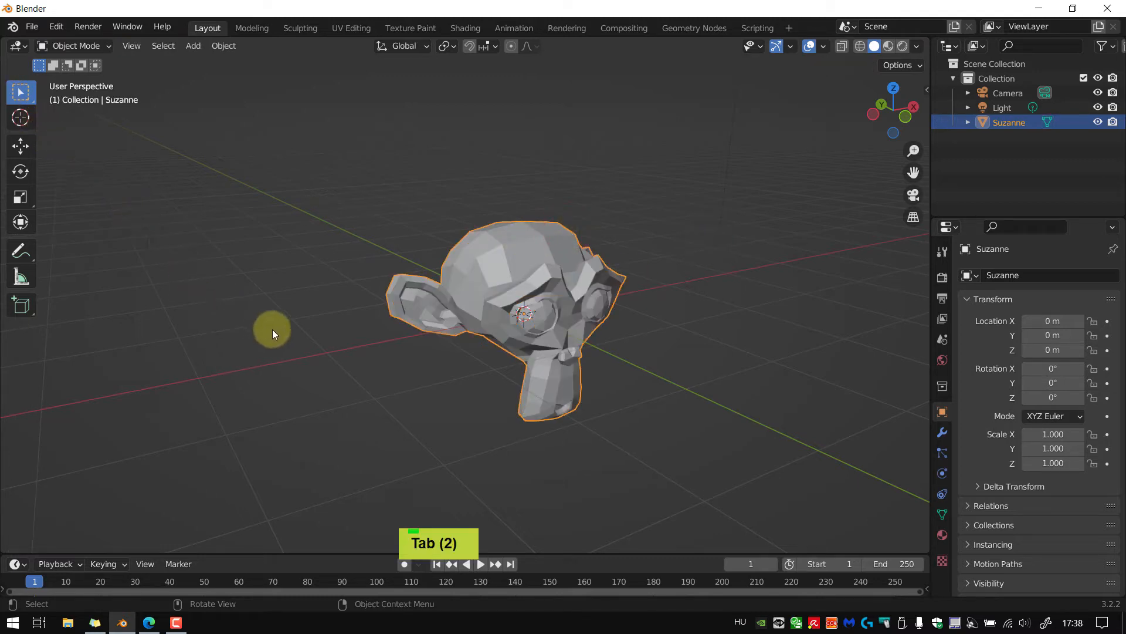
pyautogui.press('Tab')
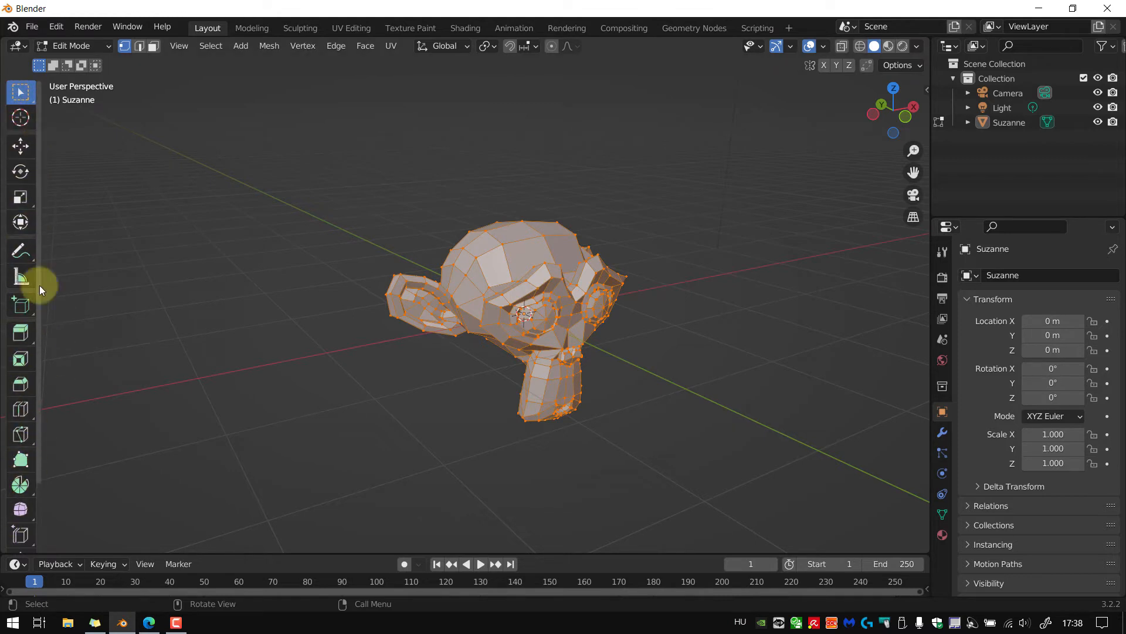
pyautogui.press('Tab')
# Deselect all of the monkey's vertices in Edit Mode and toggle the modes, finishing in Object Mode
pyautogui.click(276, 382)
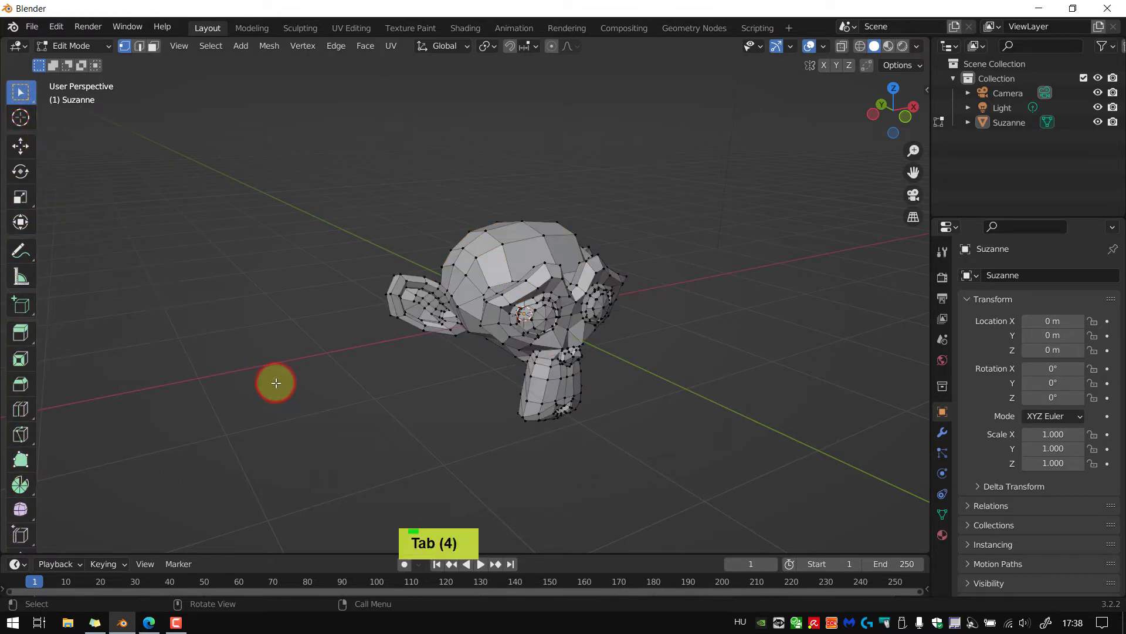
pyautogui.press('Tab')
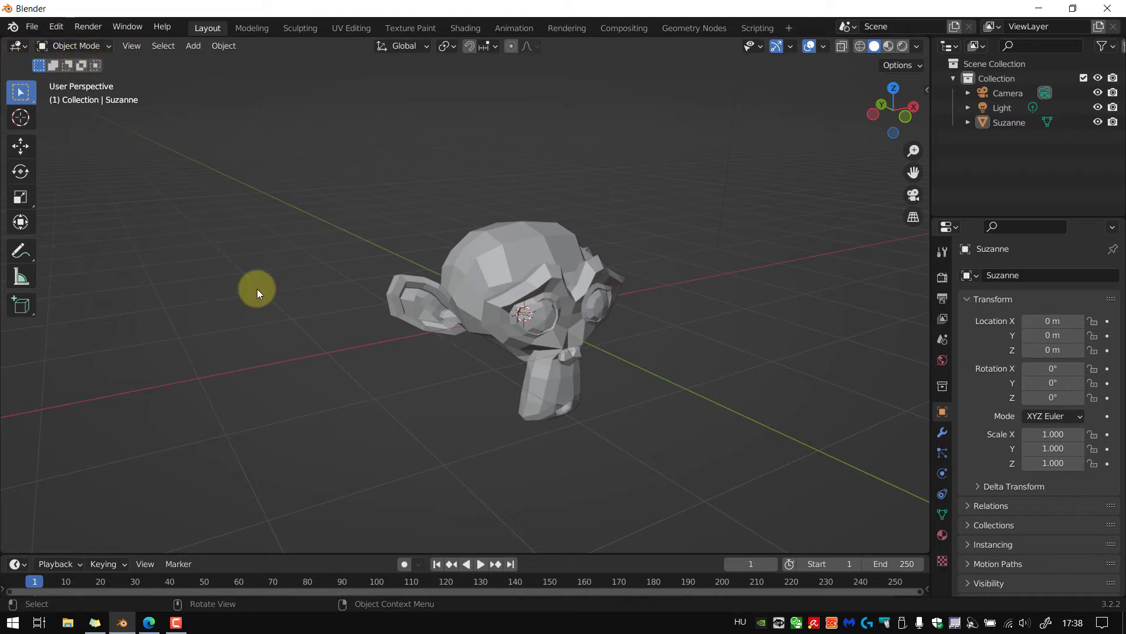
pyautogui.press('Tab')
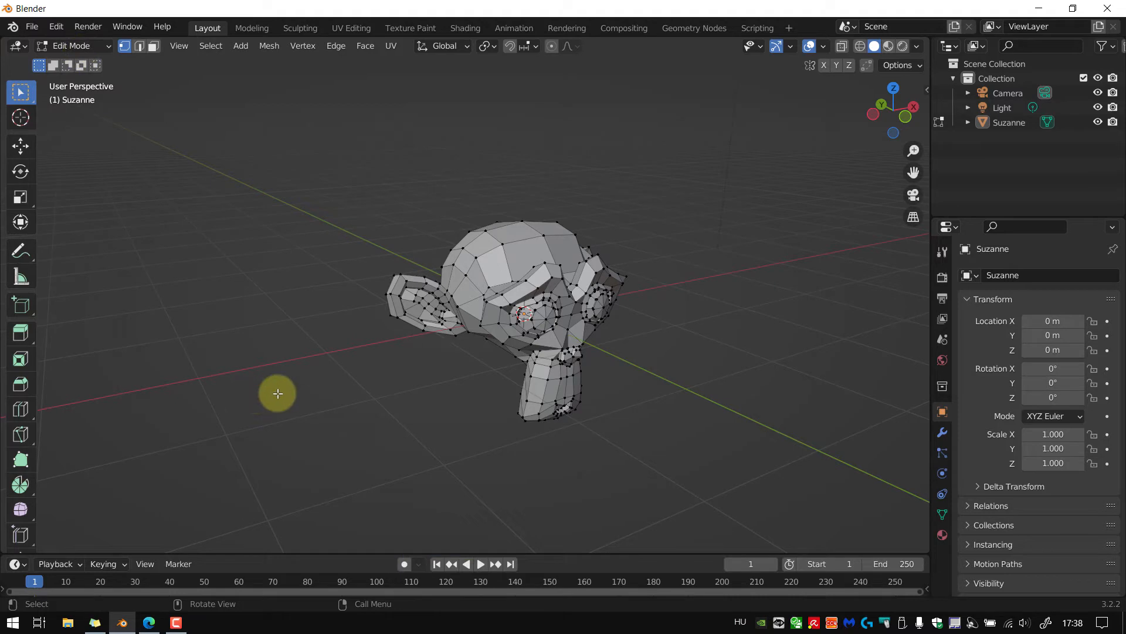
pyautogui.press('Tab')
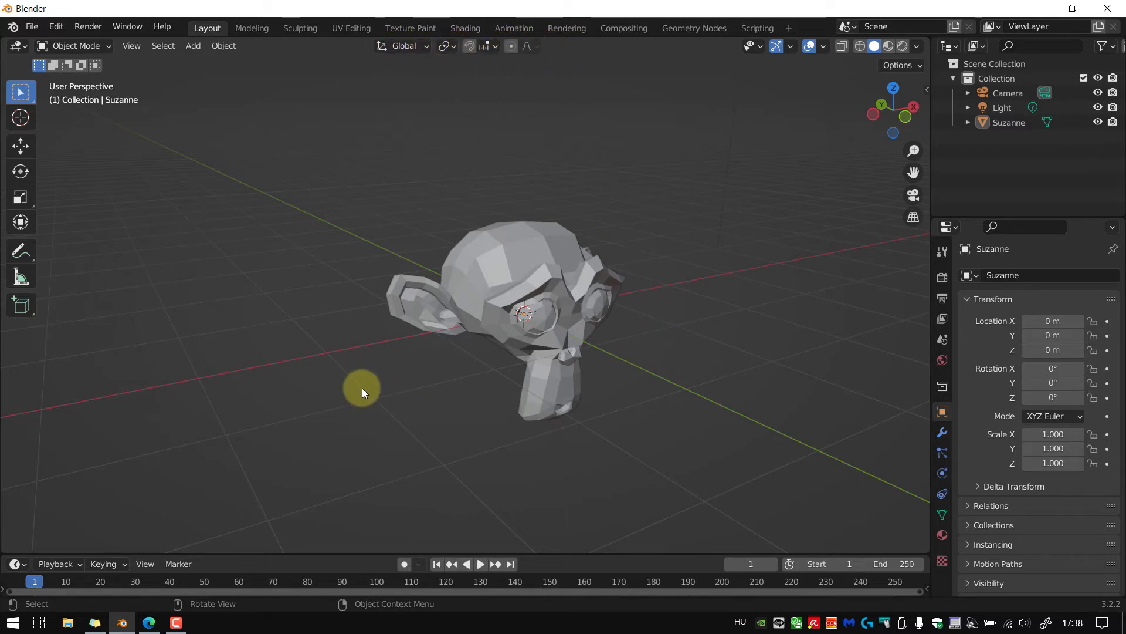
# Hide and show the 3D viewport's toolbar twice
pyautogui.press('t')
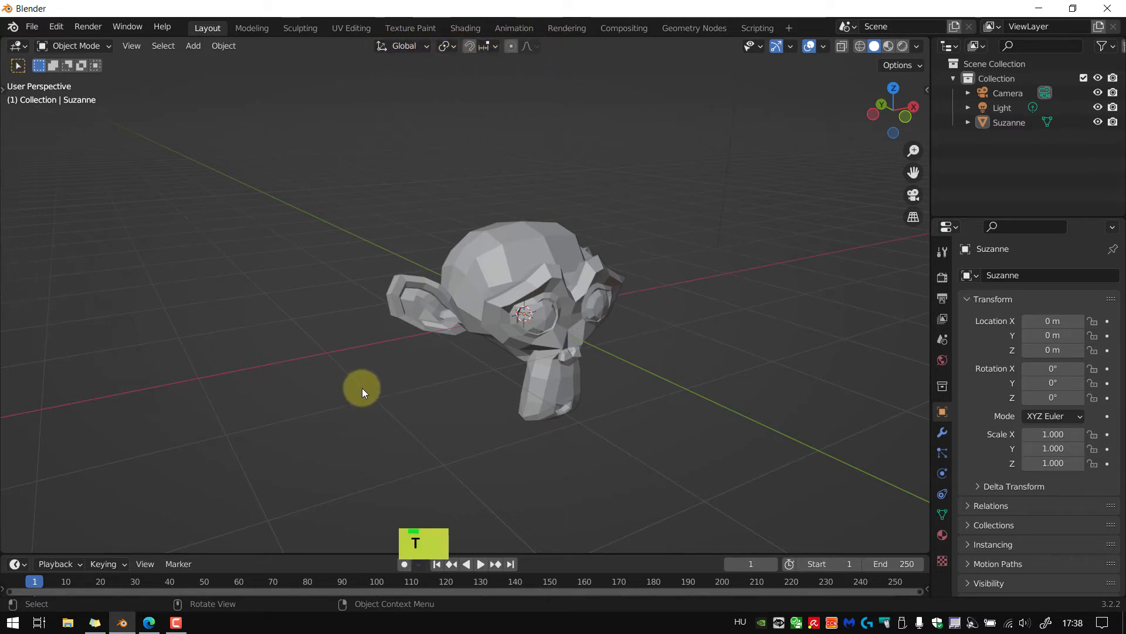
pyautogui.click(3, 89)
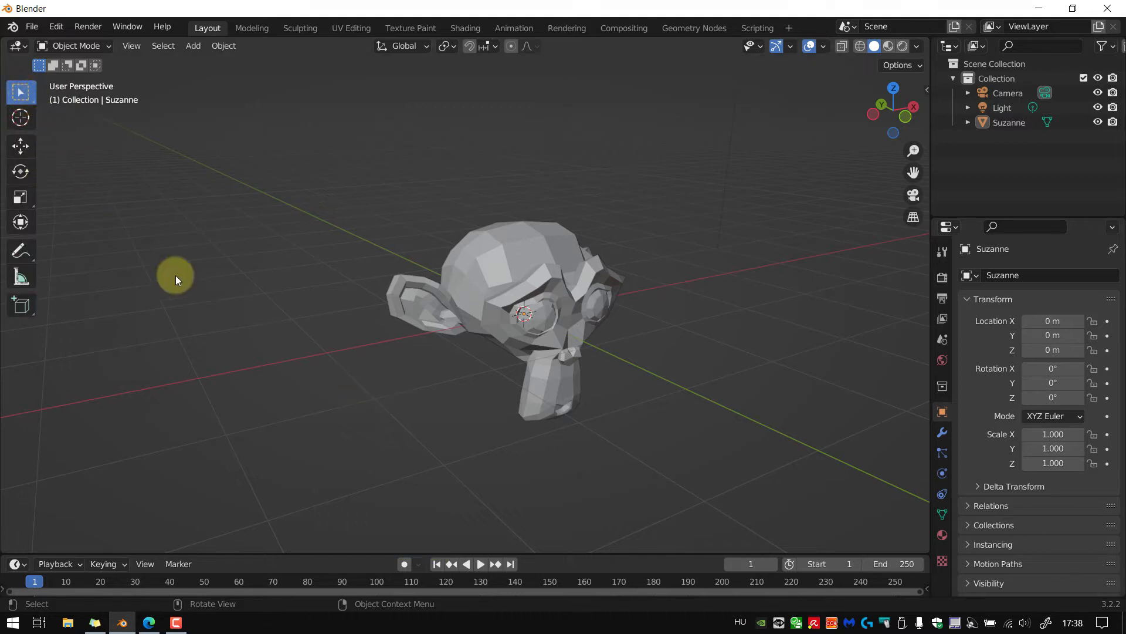
pyautogui.press('t')
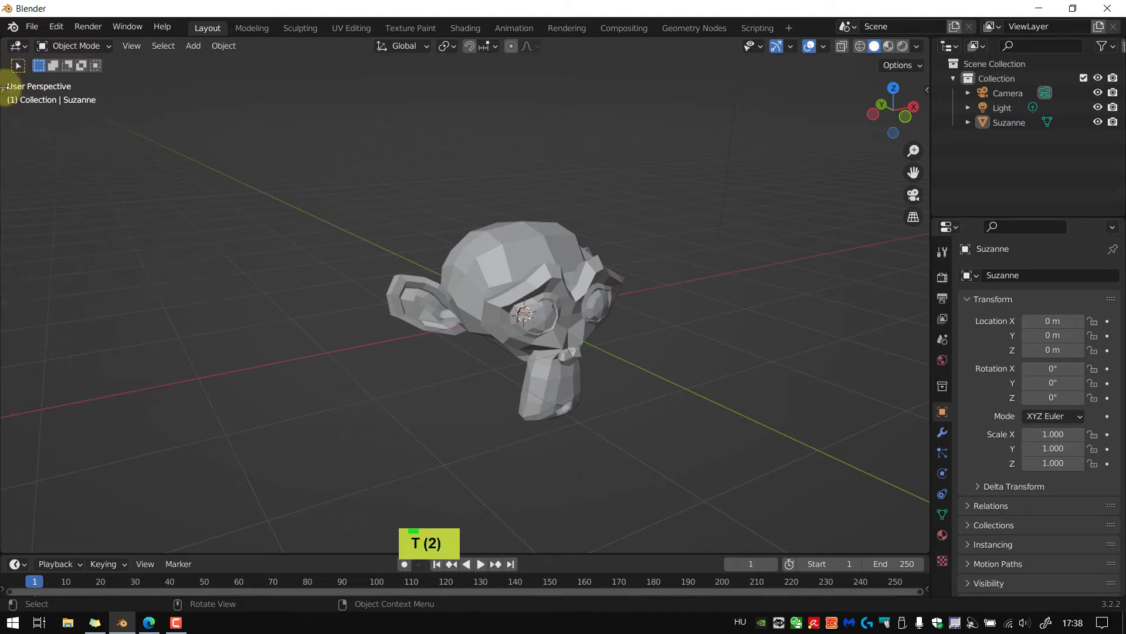
pyautogui.click(3, 88)
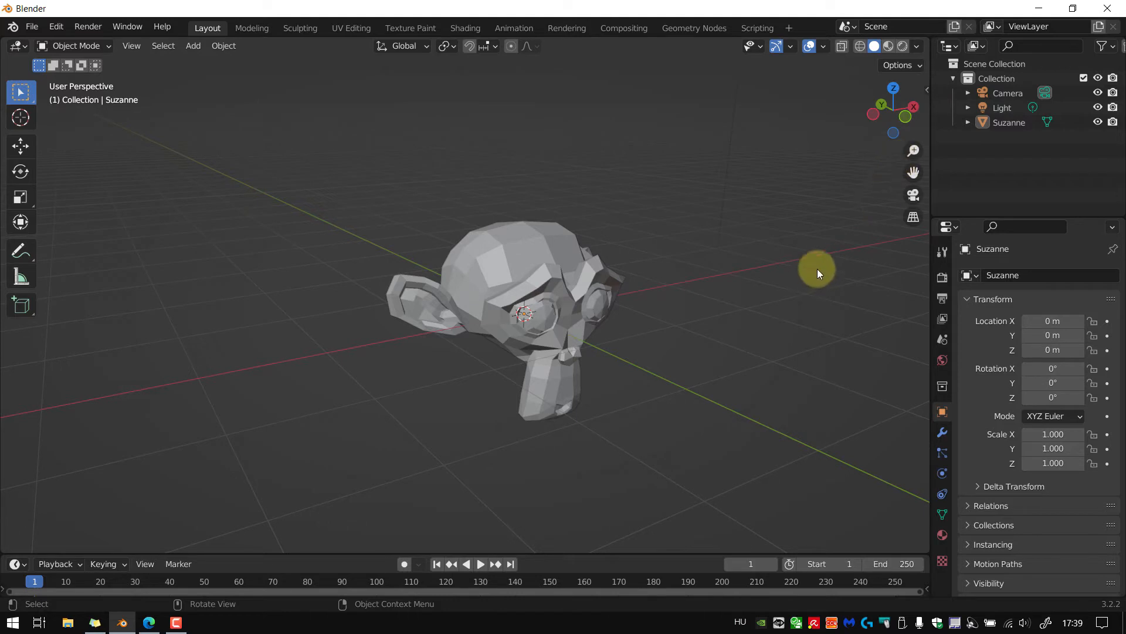
# Show the viewport sidebar to examine the Item transform values and Tool options, and hide it with the monkey viewed from the front
pyautogui.press('n')
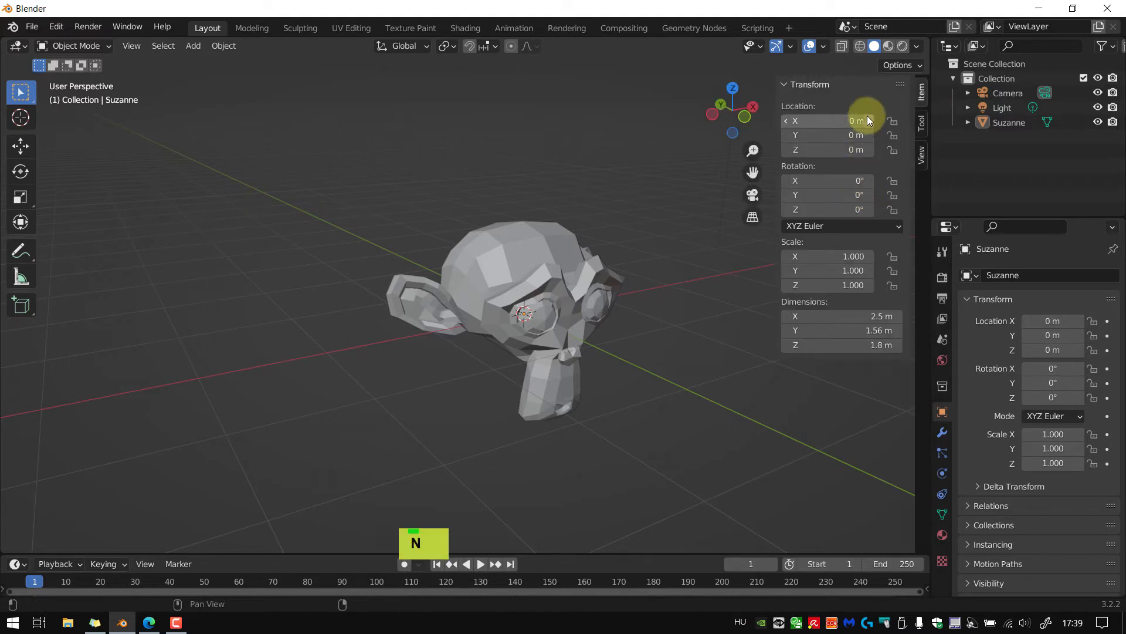
pyautogui.click(922, 126)
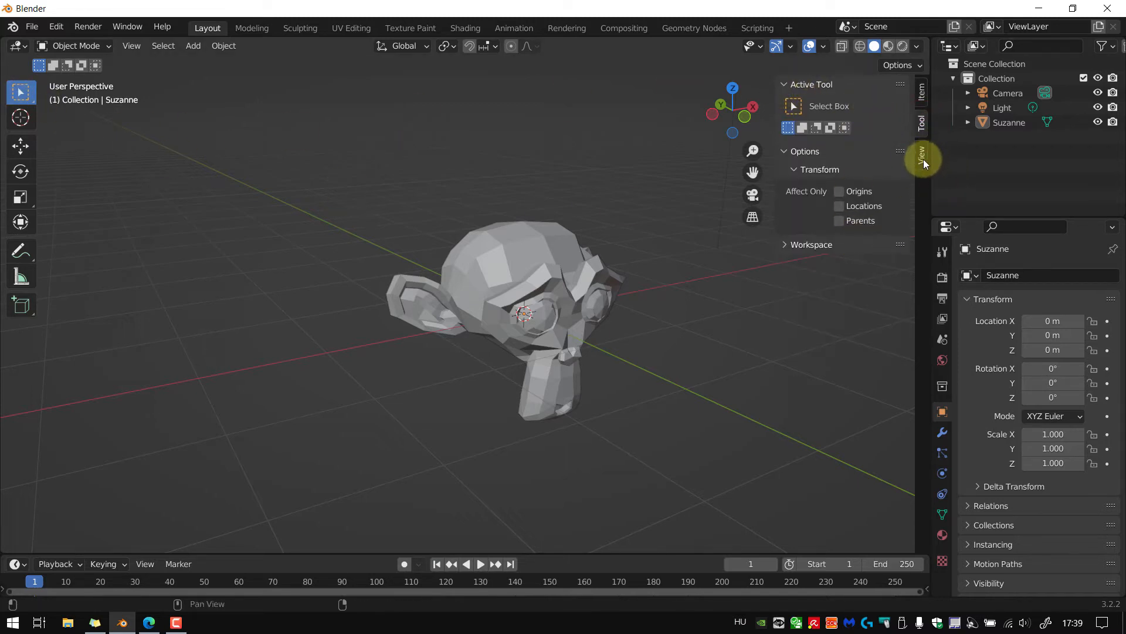
pyautogui.click(923, 93)
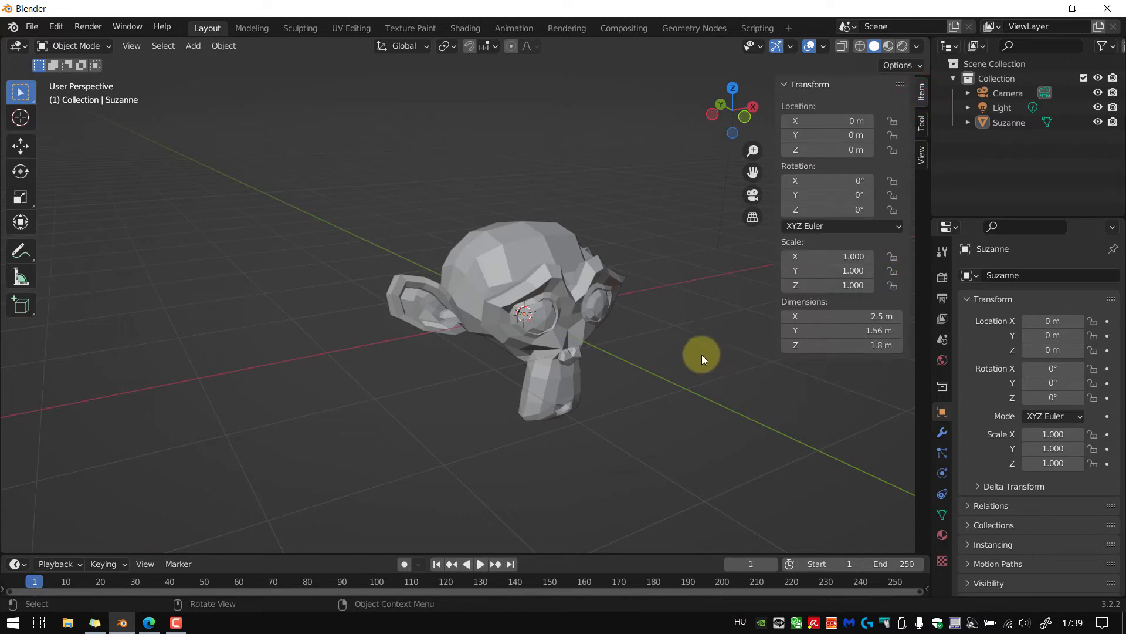
pyautogui.click(919, 124)
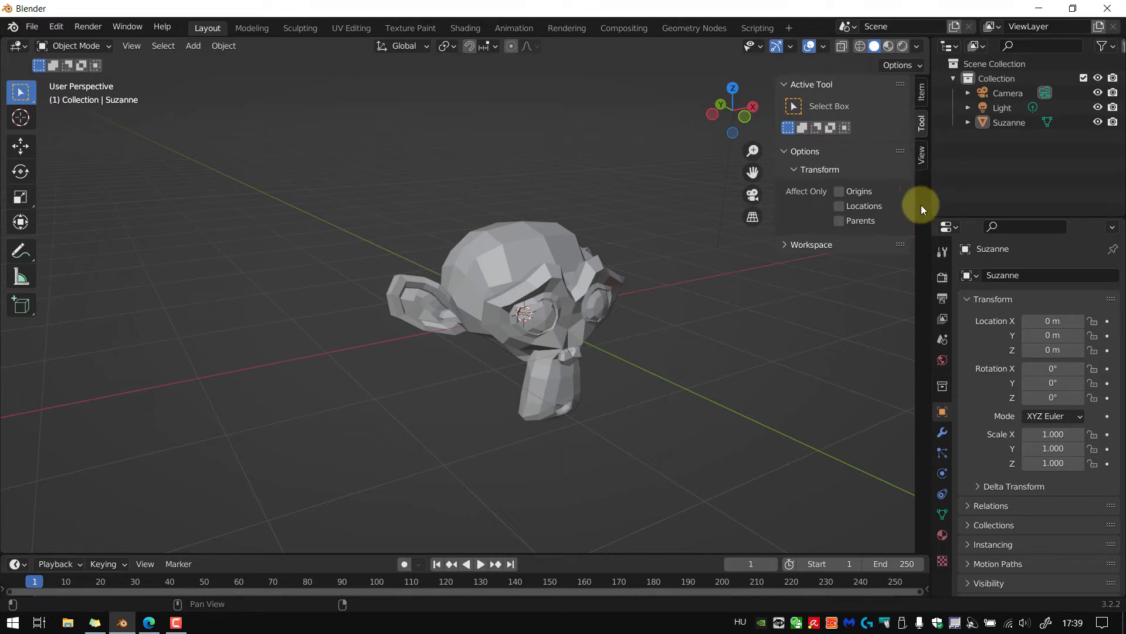
pyautogui.moveTo(701, 371); pyautogui.dragTo(674, 366, button='middle')
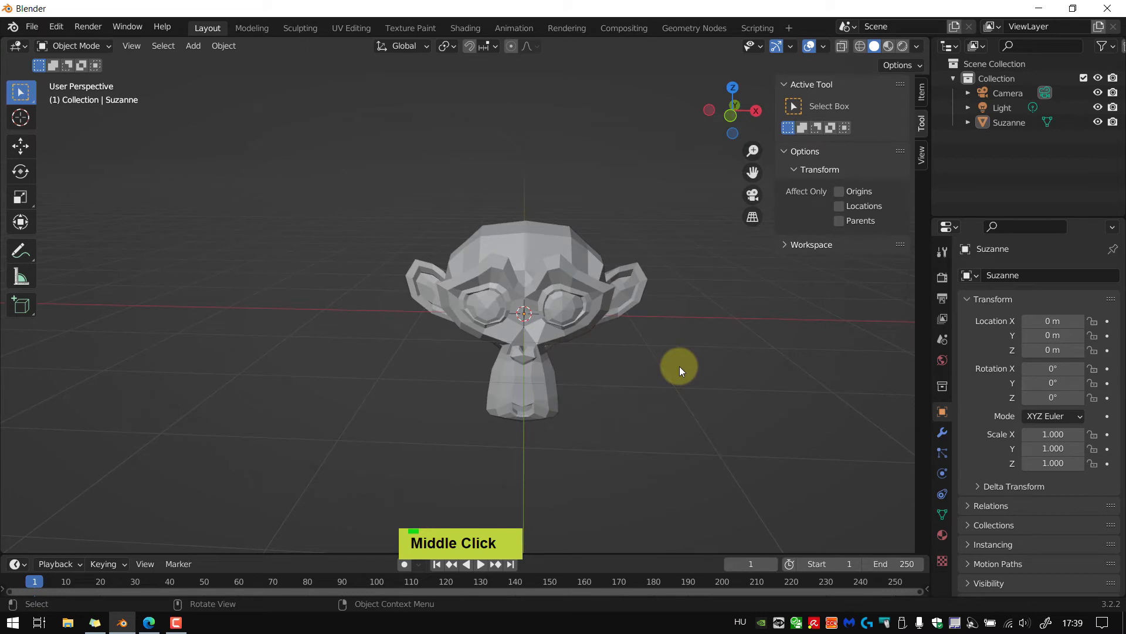
pyautogui.press('n')
pyautogui.moveTo(800, 270); pyautogui.dragTo(787, 299, button='middle')
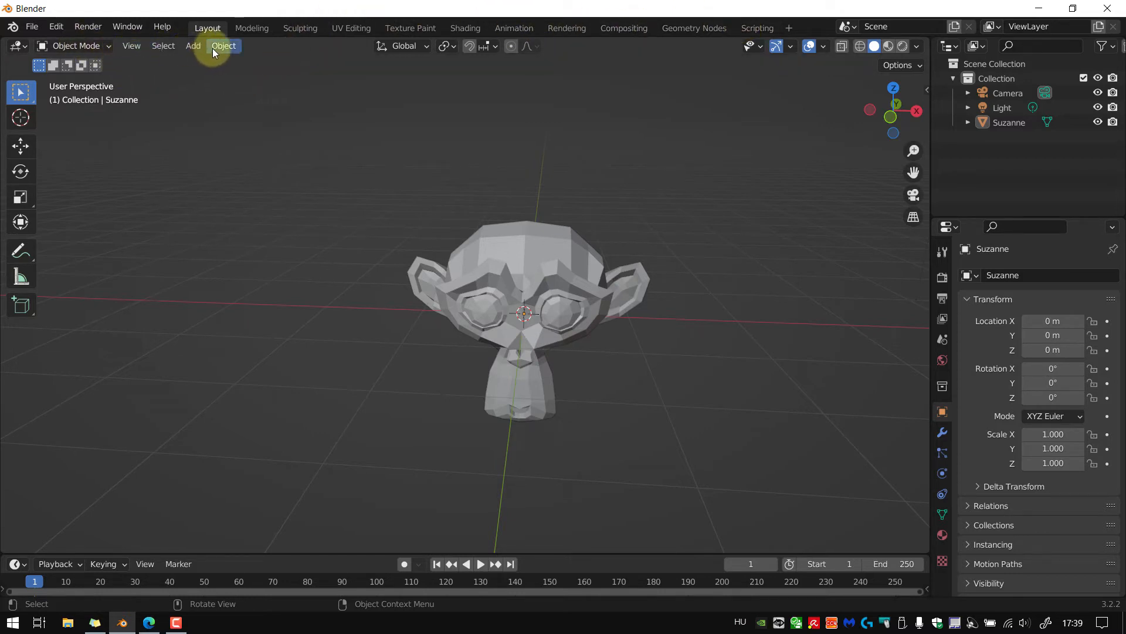
pyautogui.click(99, 47)
pyautogui.click(170, 5)
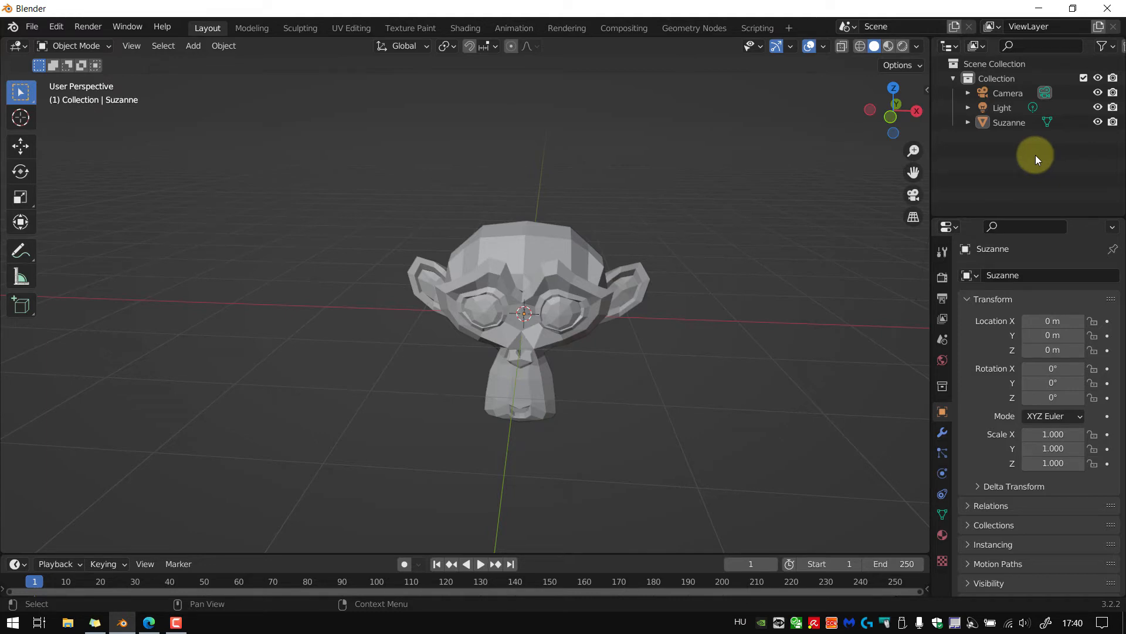
# Expand Camera, Light and Suzanne in the Outliner and select each in turn, finishing with Suzanne's mesh data
pyautogui.click(968, 93)
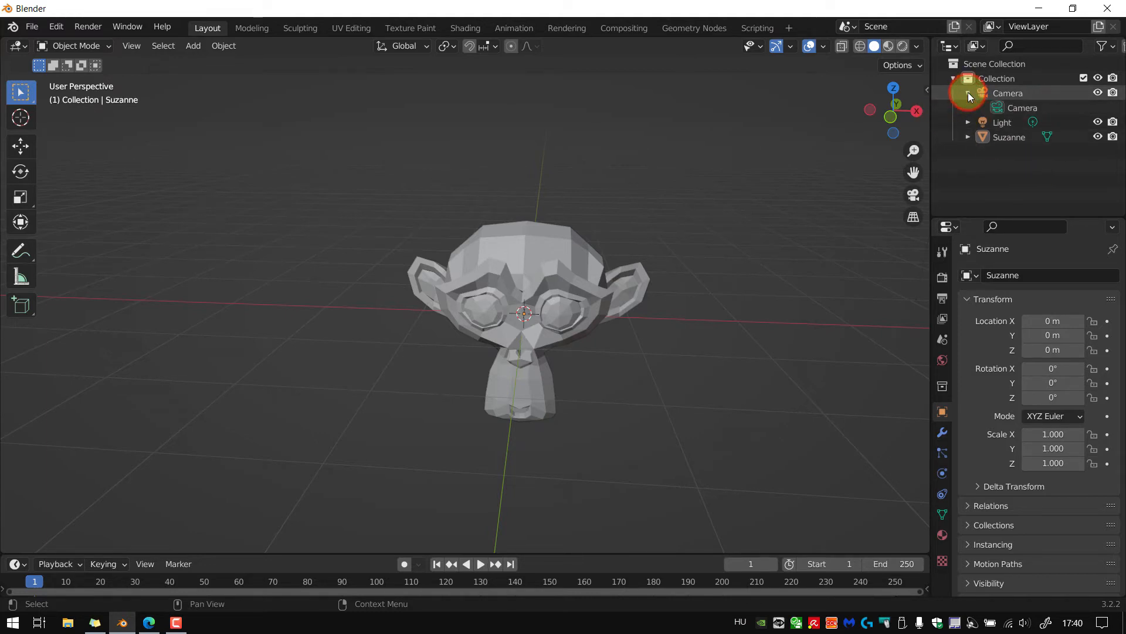
pyautogui.click(1024, 108)
pyautogui.click(1007, 92)
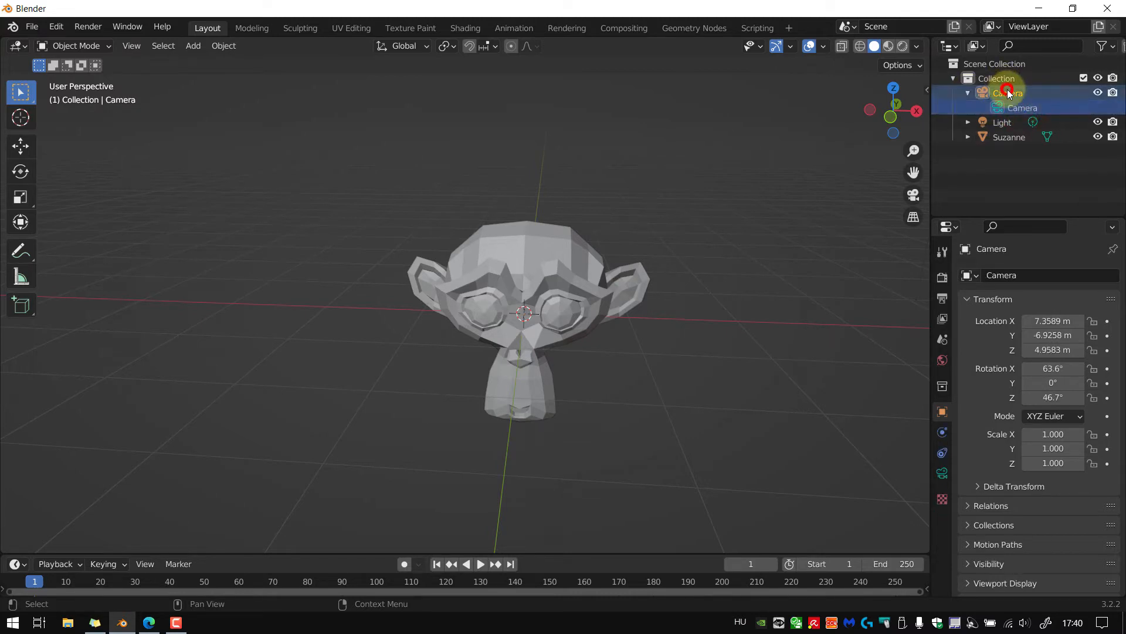
pyautogui.click(968, 122)
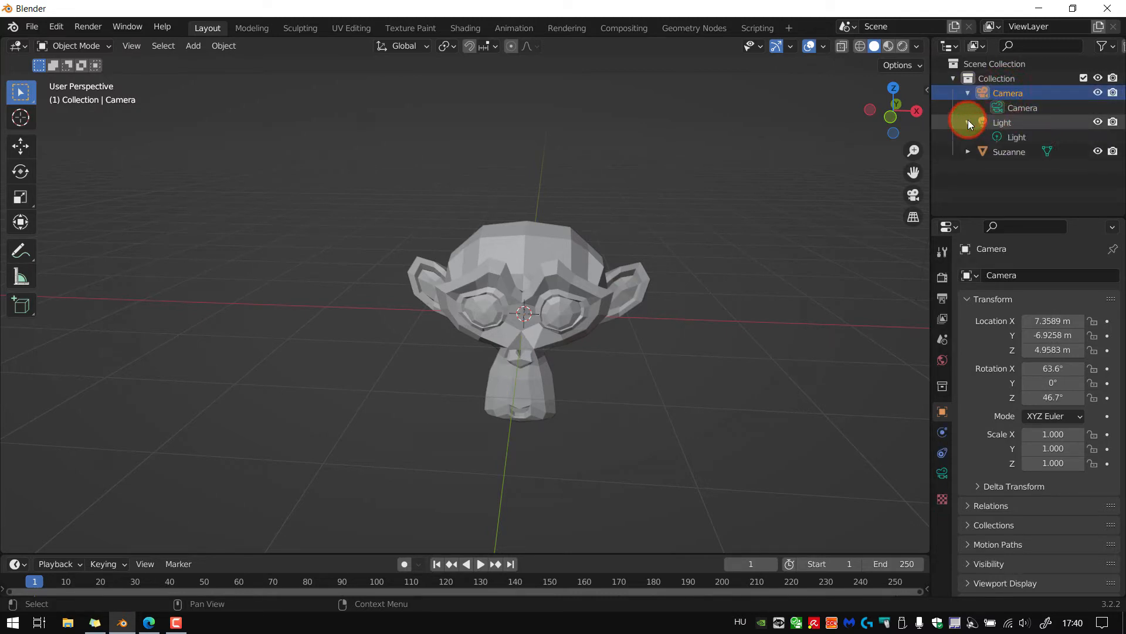
pyautogui.click(1012, 138)
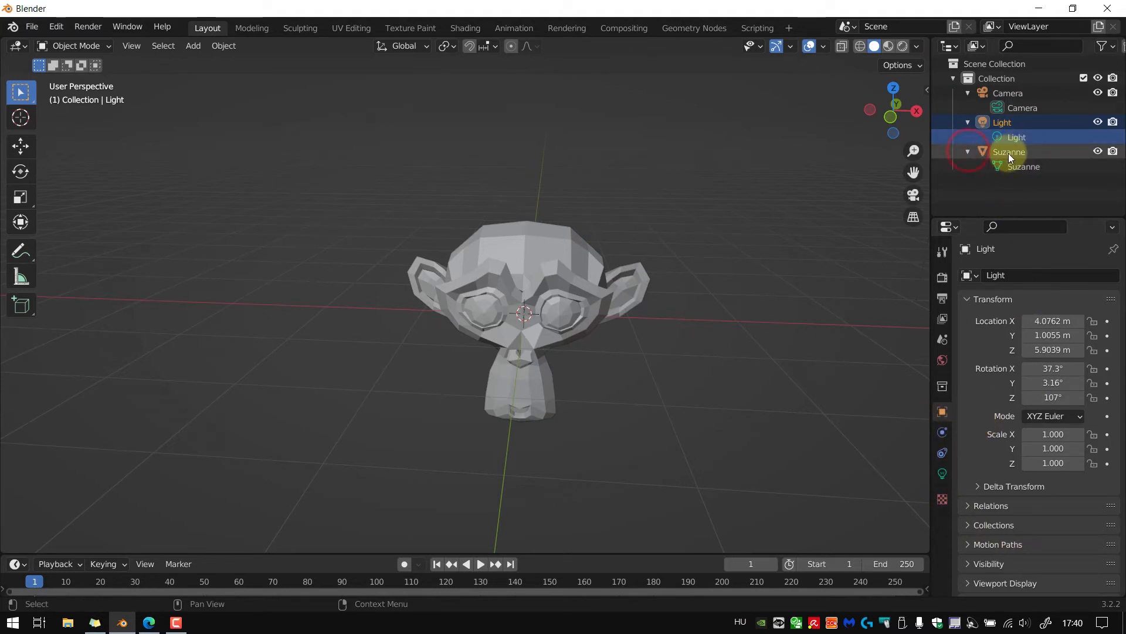
pyautogui.click(968, 151)
pyautogui.click(1019, 166)
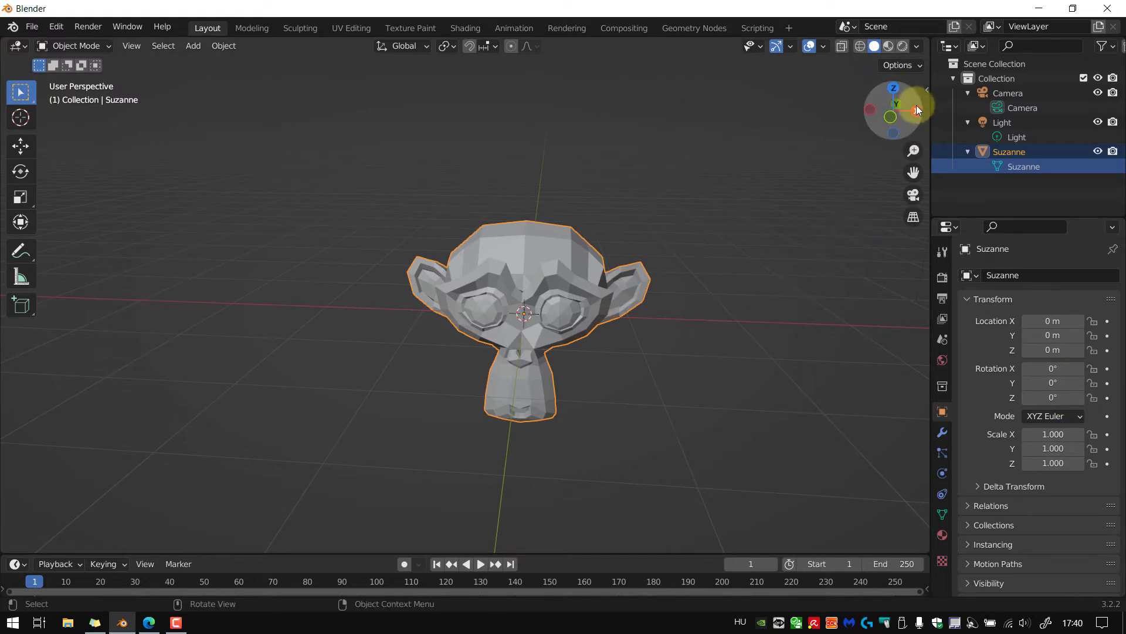
# Move Suzanne to about X -0.18 m, Y 0.57 m through the object properties with the sidebar's Item values shown, and reset the location
pyautogui.press('n')
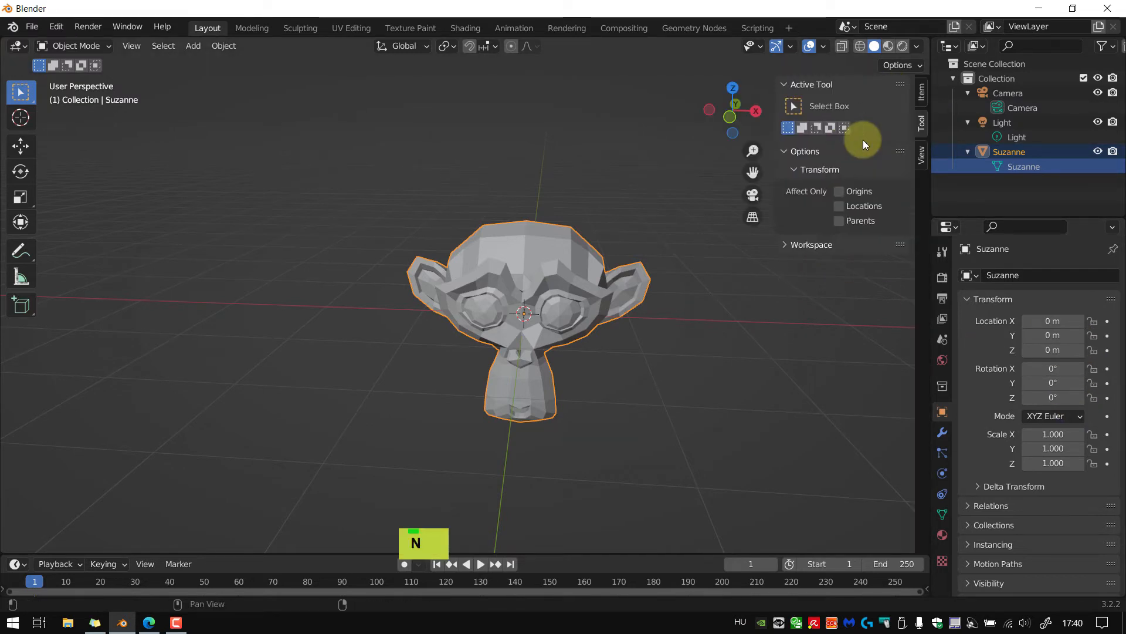
pyautogui.click(922, 93)
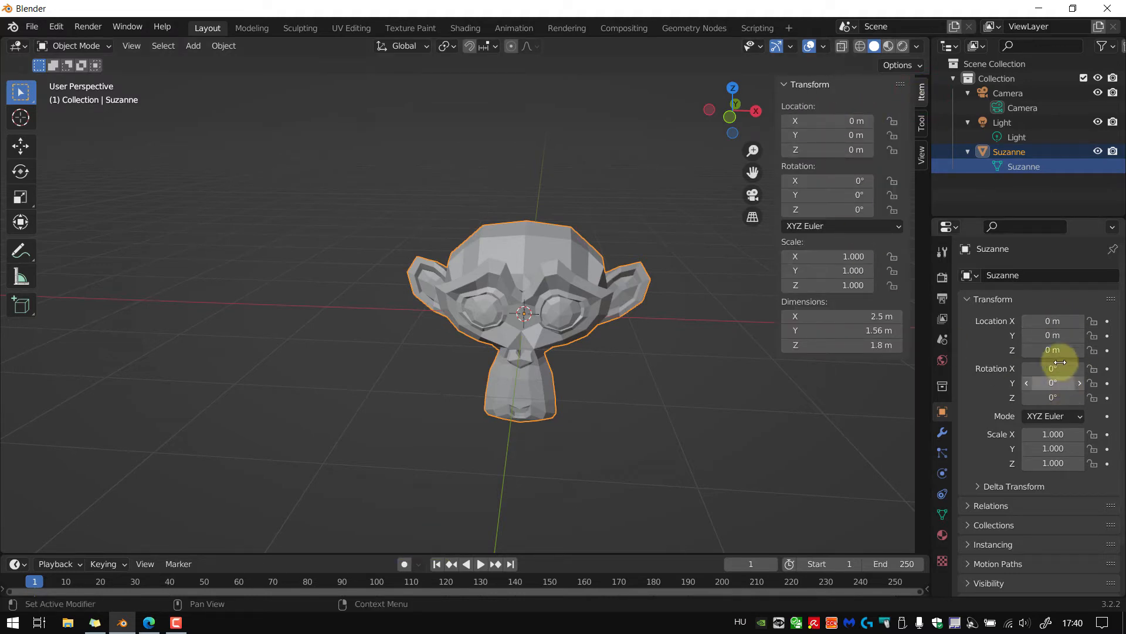
pyautogui.moveTo(1056, 322)
pyautogui.mouseDown()
pyautogui.moveTo(1091, 322)
pyautogui.moveTo(1041, 340)
pyautogui.moveTo(1056, 348)
pyautogui.moveTo(1044, 333)
pyautogui.moveTo(1056, 332)
pyautogui.mouseUp()
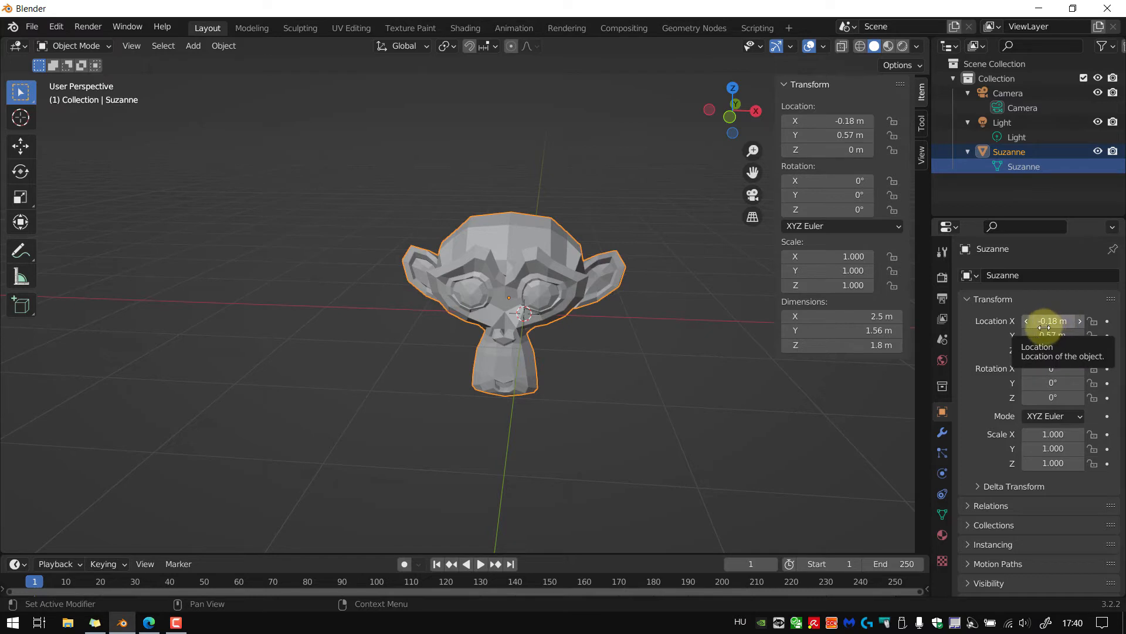
pyautogui.press('BackSpace')
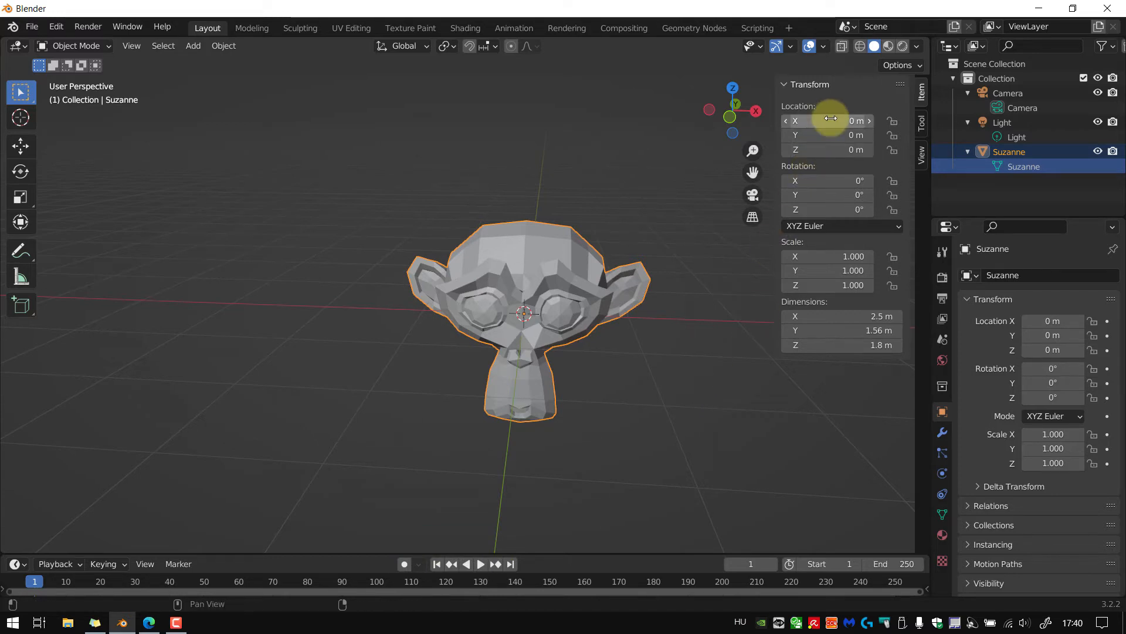
# Move Suzanne to about X -0.99 m, Y -0.69 m, Z -0.36 m through the sidebar, reset the location and hide the sidebar
pyautogui.moveTo(843, 120); pyautogui.dragTo(786, 135)
pyautogui.moveTo(849, 152)
pyautogui.mouseDown()
pyautogui.moveTo(829, 156)
pyautogui.moveTo(852, 146)
pyautogui.mouseUp()
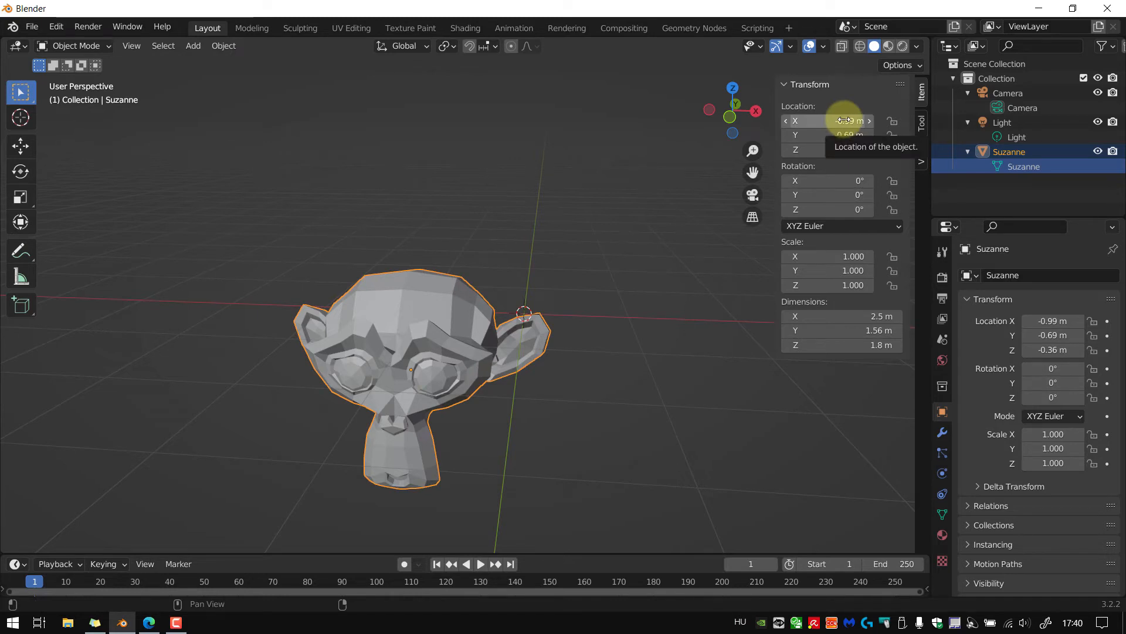
pyautogui.press('BackSpace')
pyautogui.press('BackSpace')
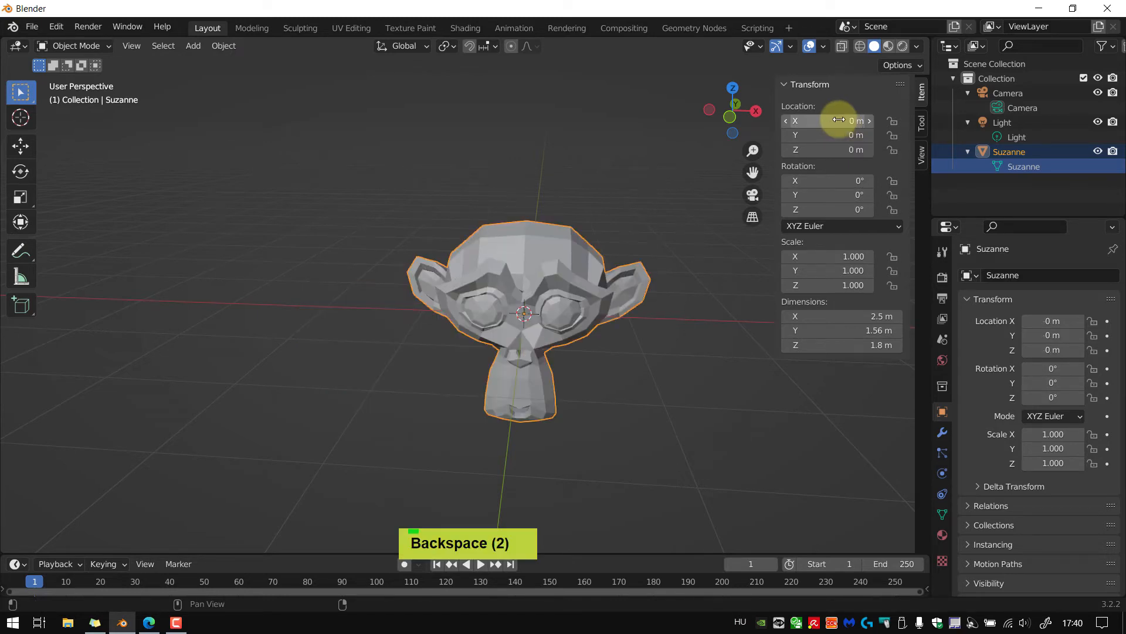
pyautogui.moveTo(676, 385); pyautogui.dragTo(825, 171, button='middle')
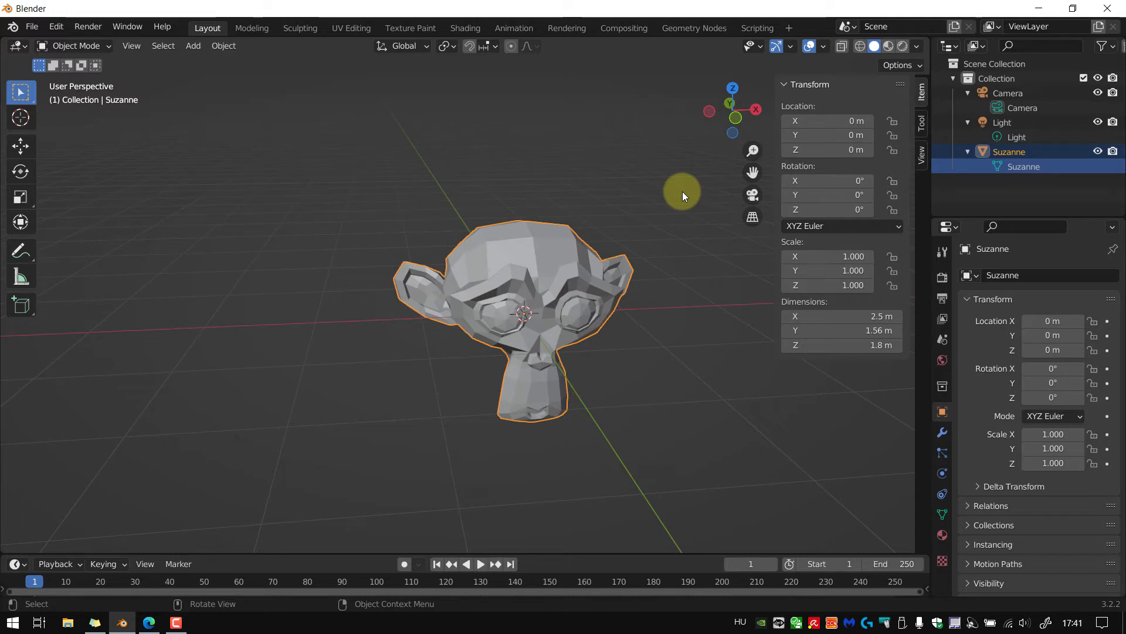
pyautogui.press('n')
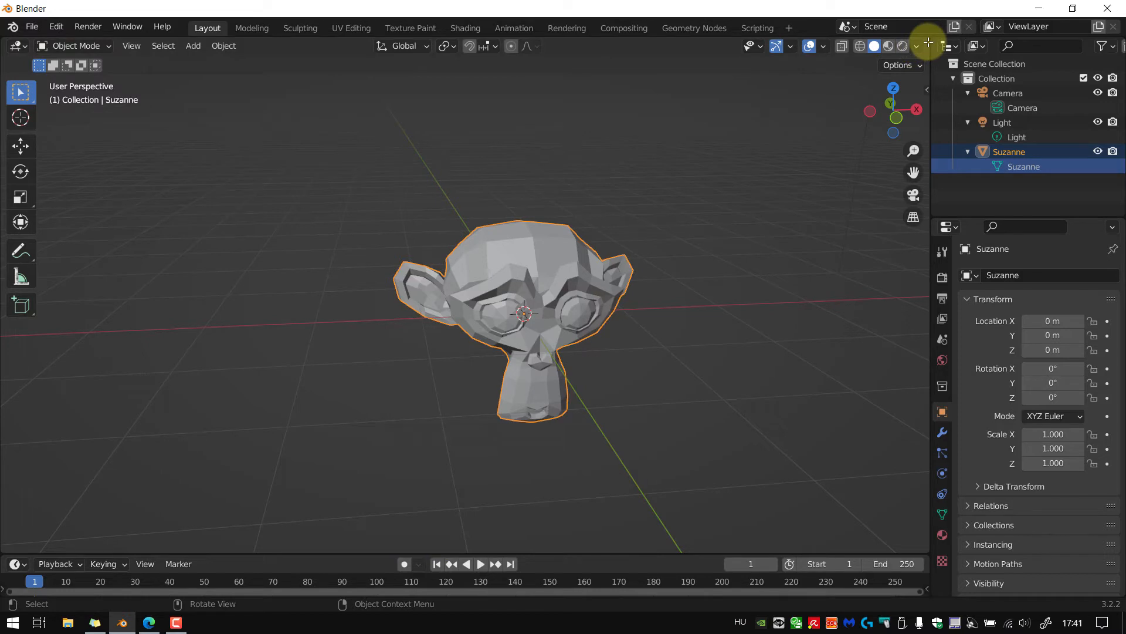
# Split the 3D viewport into two side-by-side areas and join them back into one
pyautogui.moveTo(928, 42); pyautogui.dragTo(941, 86)
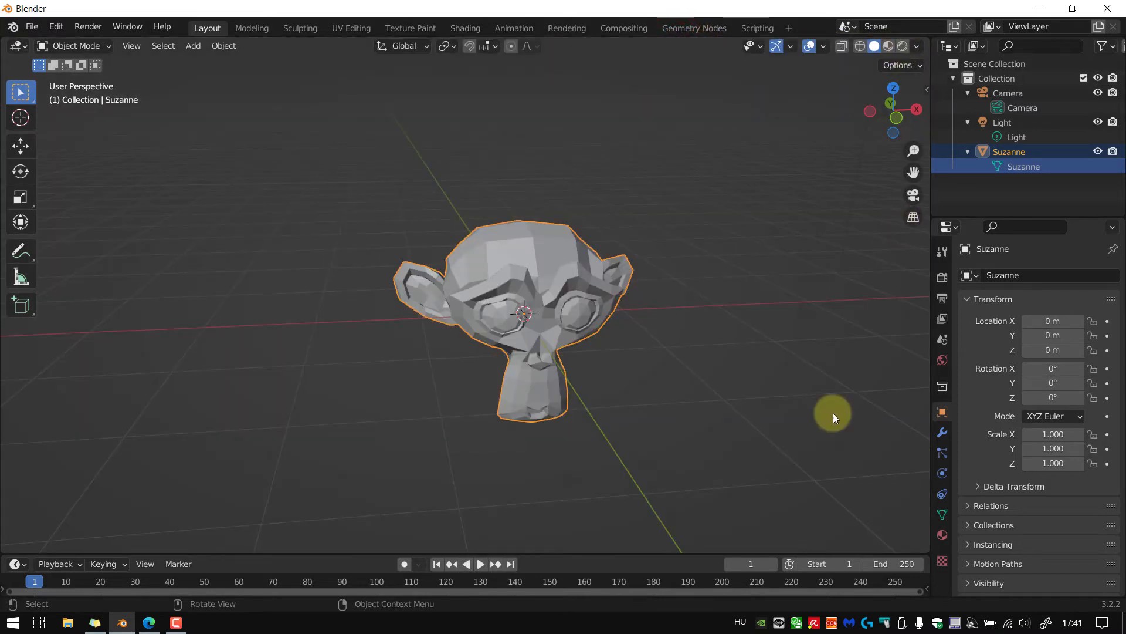
pyautogui.moveTo(925, 39); pyautogui.dragTo(577, 81)
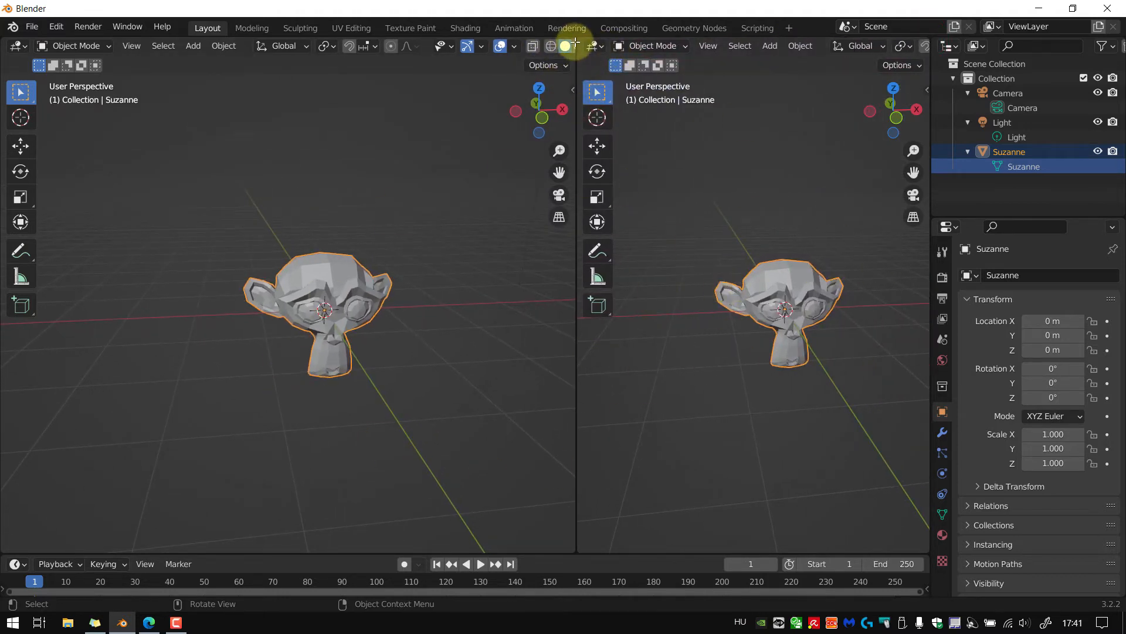
pyautogui.moveTo(574, 41); pyautogui.dragTo(923, 44)
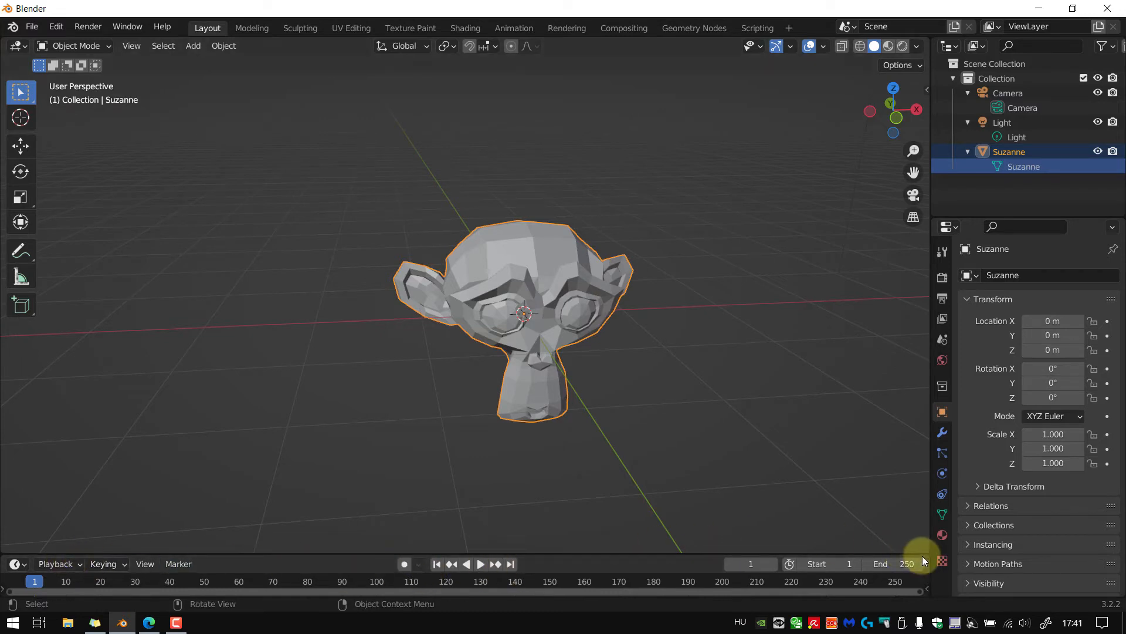
# Close the Timeline by extending the 3D viewport over its area
pyautogui.moveTo(928, 552); pyautogui.dragTo(924, 599)
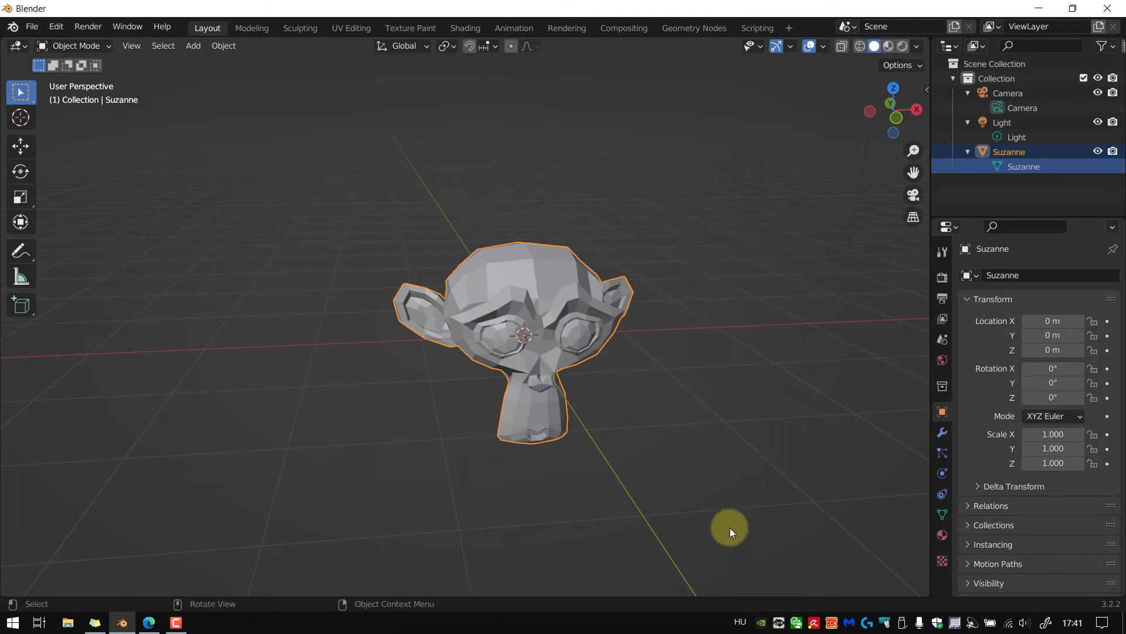
pyautogui.moveTo(730, 527); pyautogui.dragTo(749, 302, button='middle')
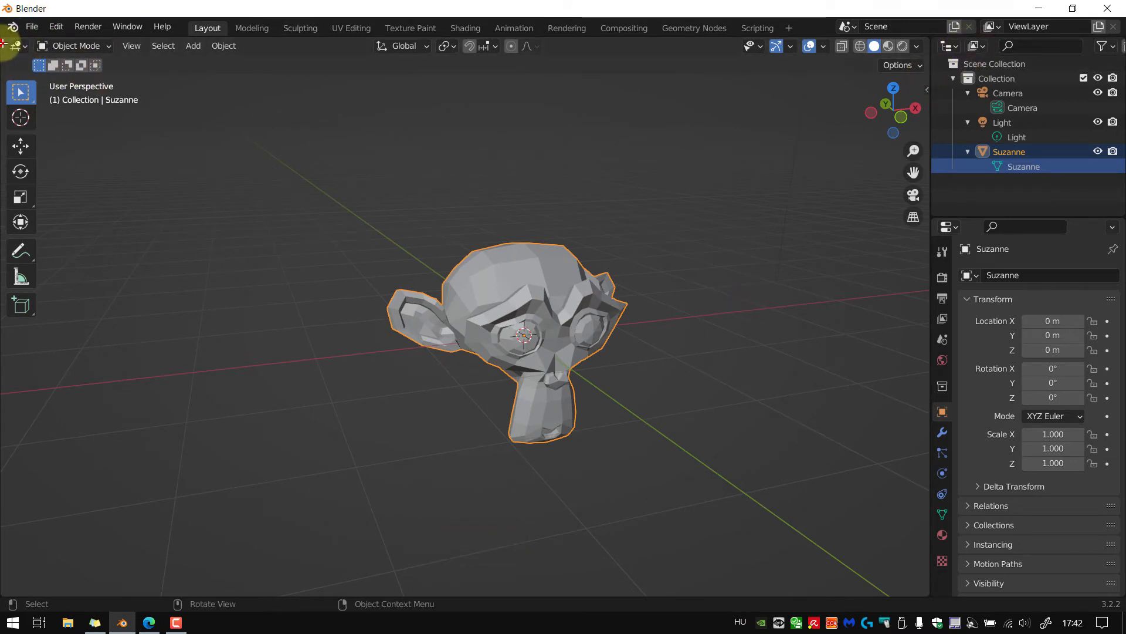
# Relocate the Outliner to a new area split off the viewport's toolbar side, extending the Properties editor over the old Outliner
pyautogui.moveTo(12, 45); pyautogui.dragTo(359, 130)
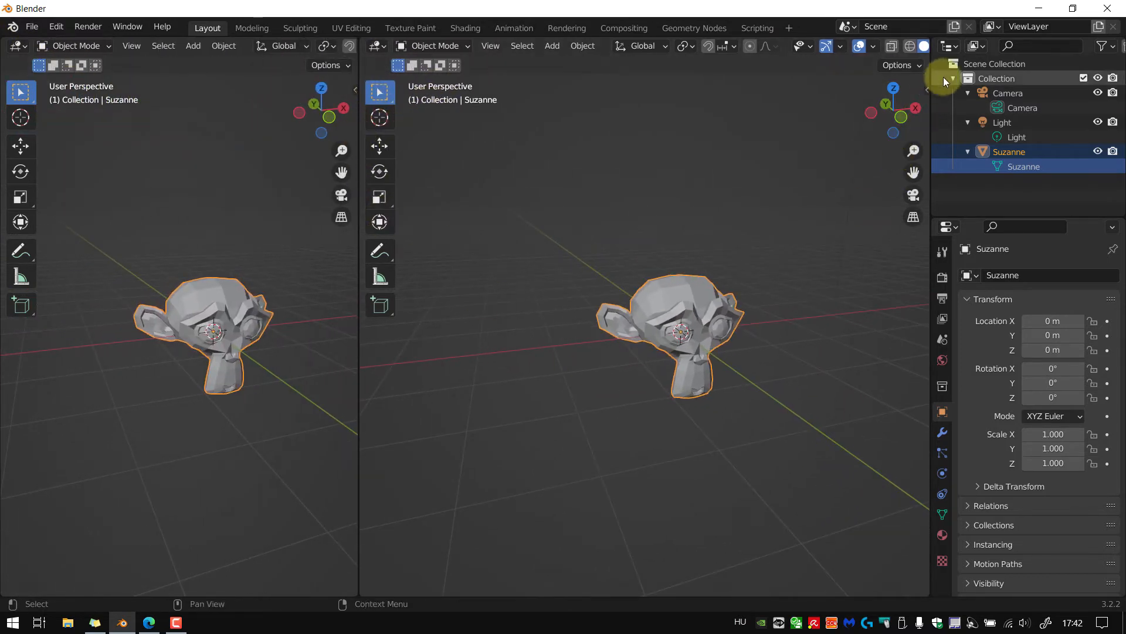
pyautogui.moveTo(935, 220); pyautogui.dragTo(954, 45)
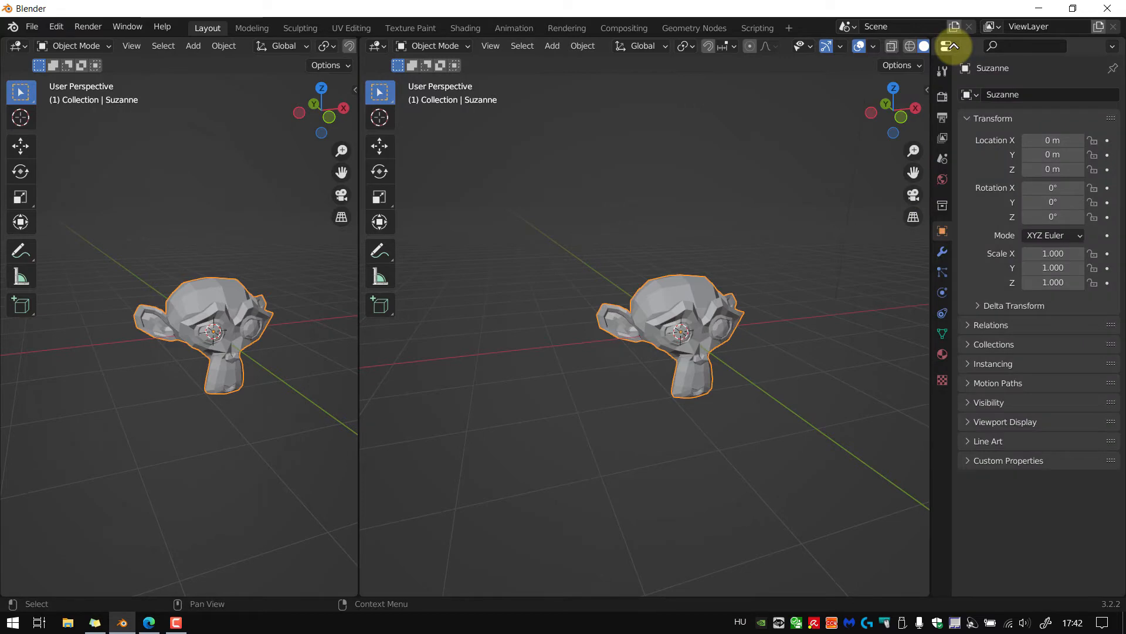
pyautogui.click(26, 47)
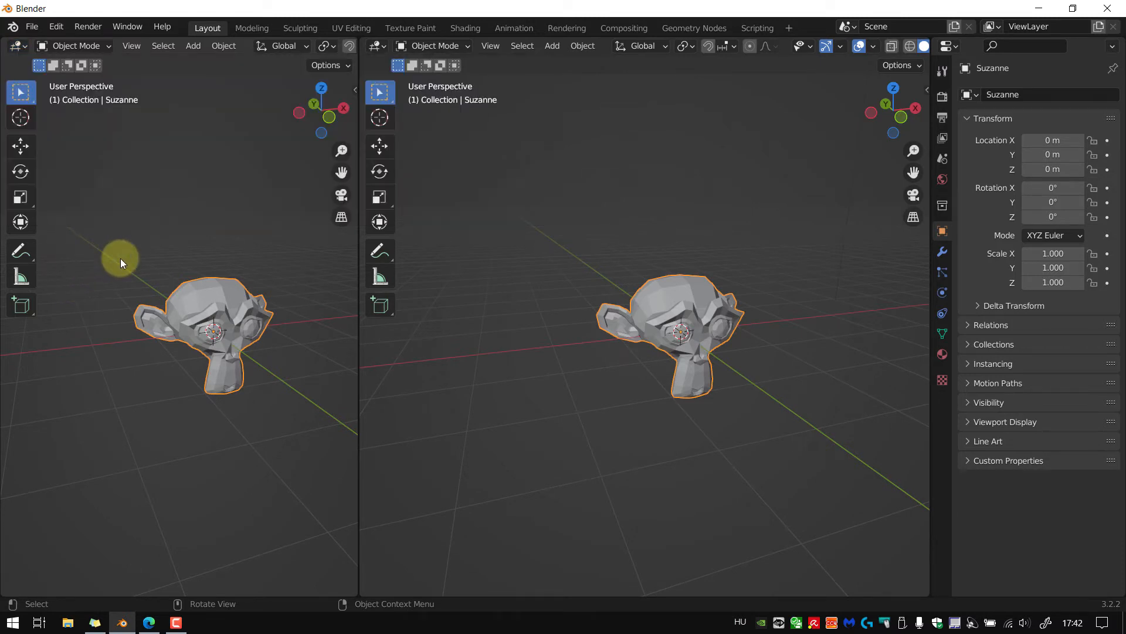
pyautogui.hotkey('shift', 'F9')
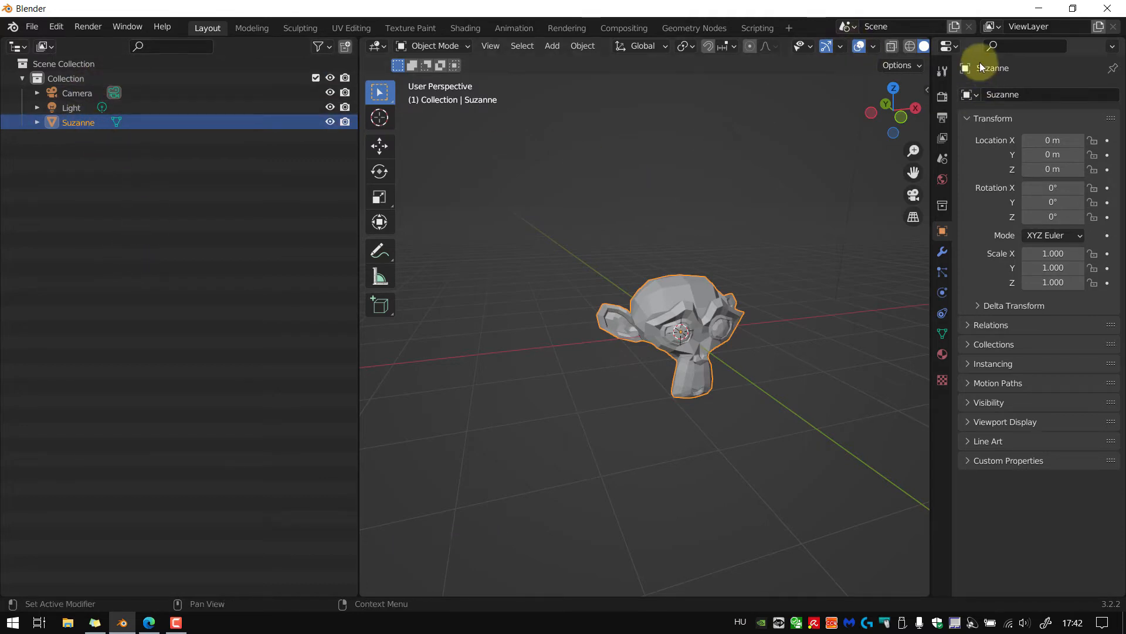
# Resize the relocated Outliner by narrowing it, collapsing it almost completely, and widening it back to a narrow column
pyautogui.moveTo(360, 182); pyautogui.dragTo(195, 176)
pyautogui.click(114, 101)
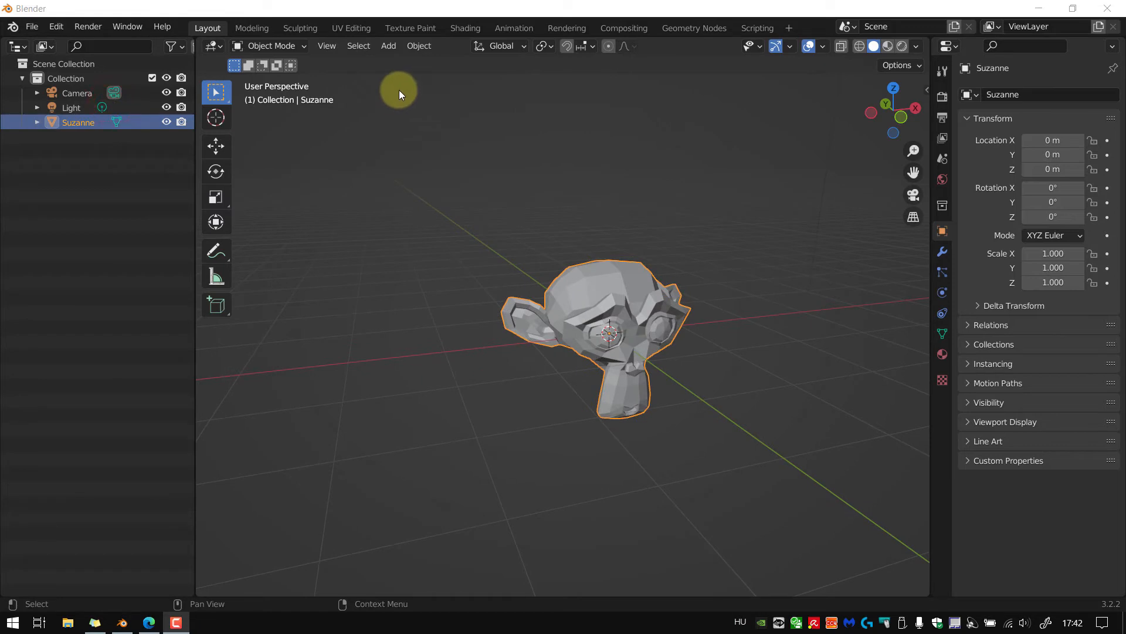
pyautogui.moveTo(192, 209); pyautogui.dragTo(18, 246)
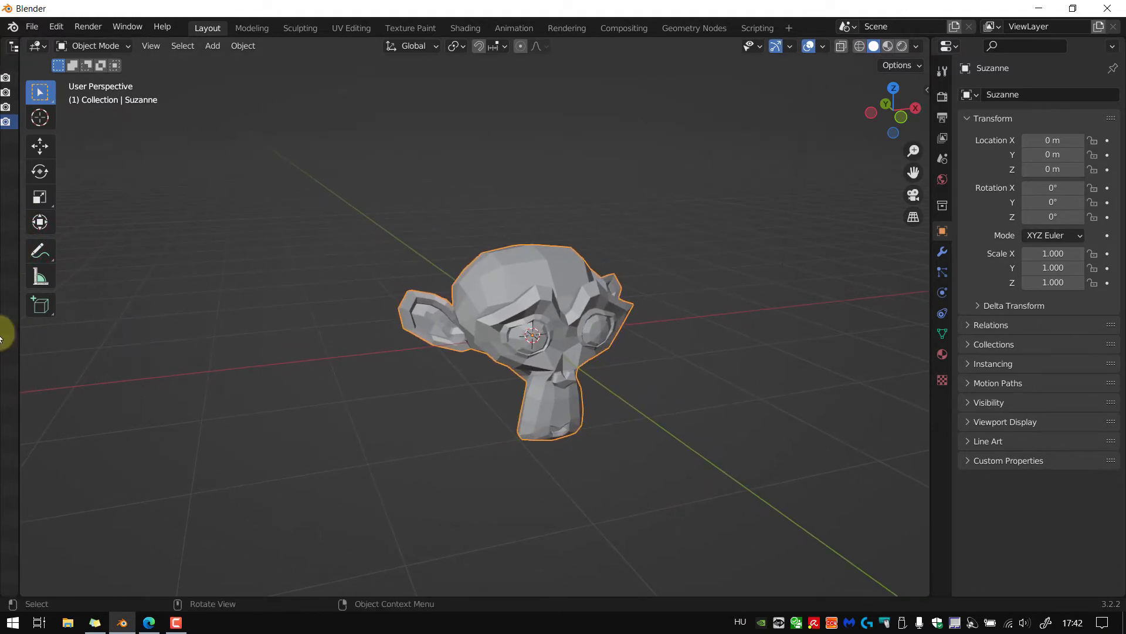
pyautogui.moveTo(18, 347); pyautogui.dragTo(244, 347)
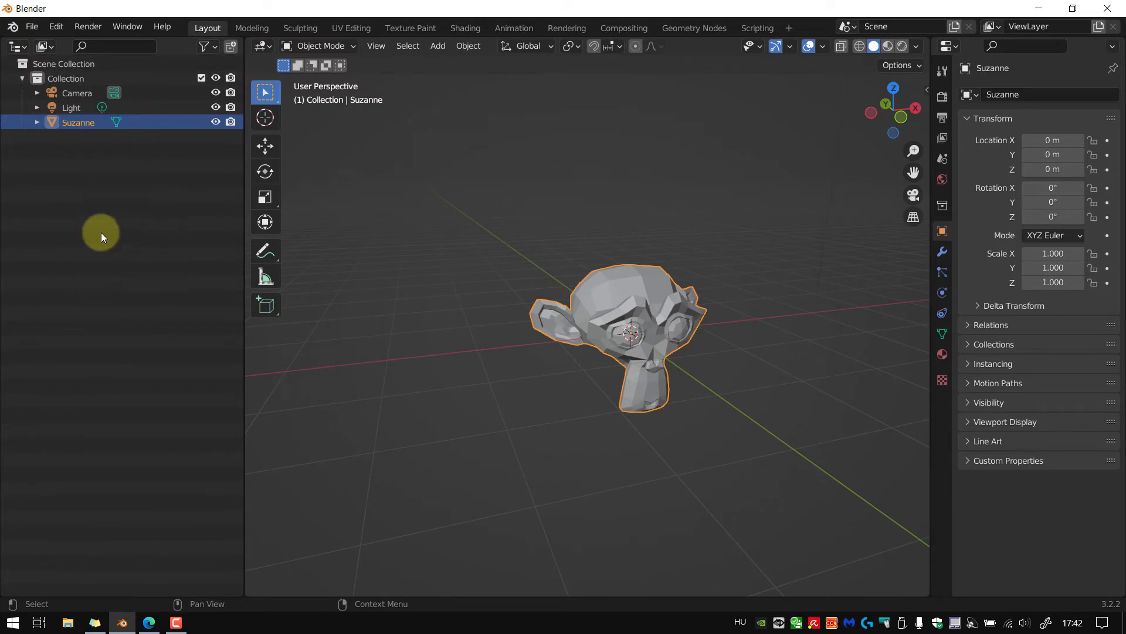
pyautogui.moveTo(244, 350); pyautogui.dragTo(189, 357)
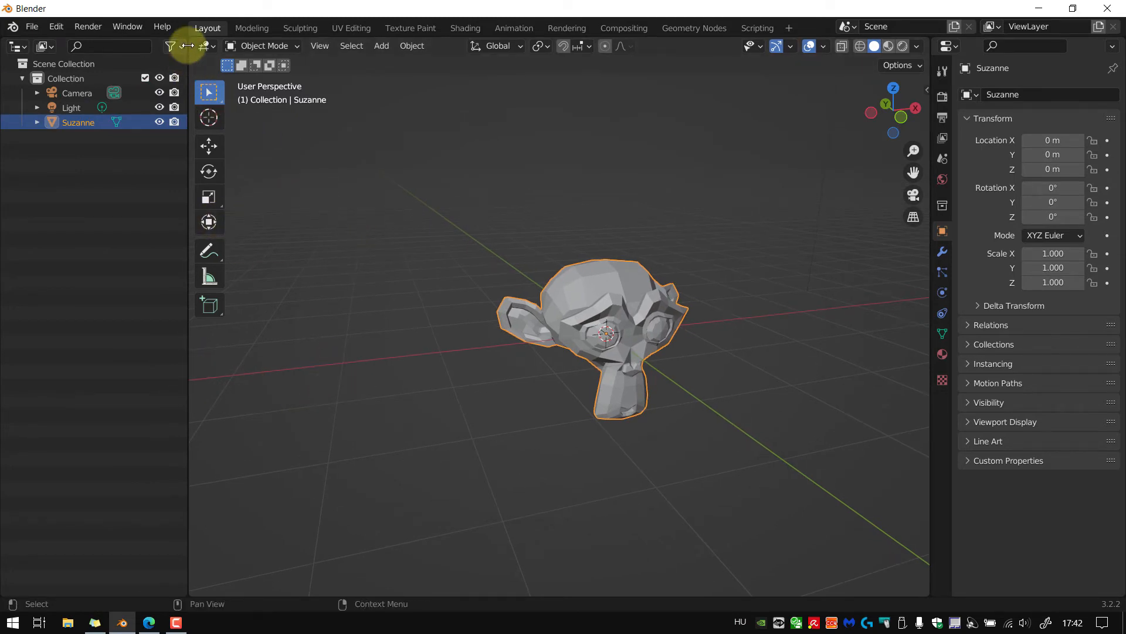
# Duplicate the docked Outliner into a floating window and place it, shortened, over the 3D viewport
pyautogui.press('shift')
pyautogui.keyDown('shift'); pyautogui.moveTo(183, 43); pyautogui.dragTo(311, 229); pyautogui.keyUp('shift')
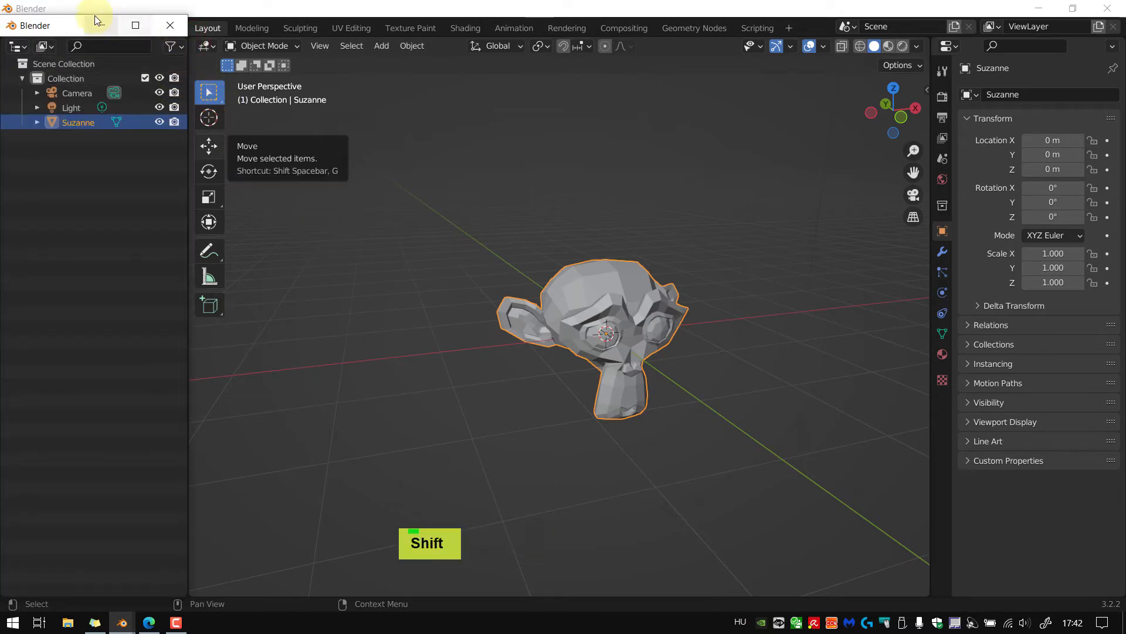
pyautogui.moveTo(66, 26); pyautogui.dragTo(342, 144)
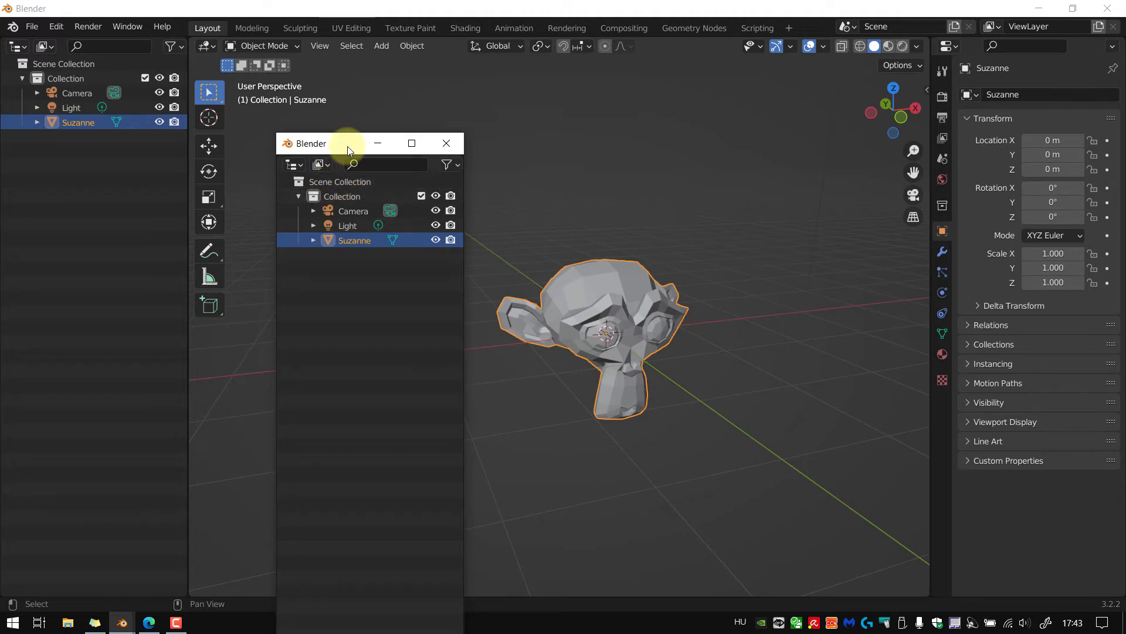
pyautogui.moveTo(342, 132); pyautogui.dragTo(272, 305)
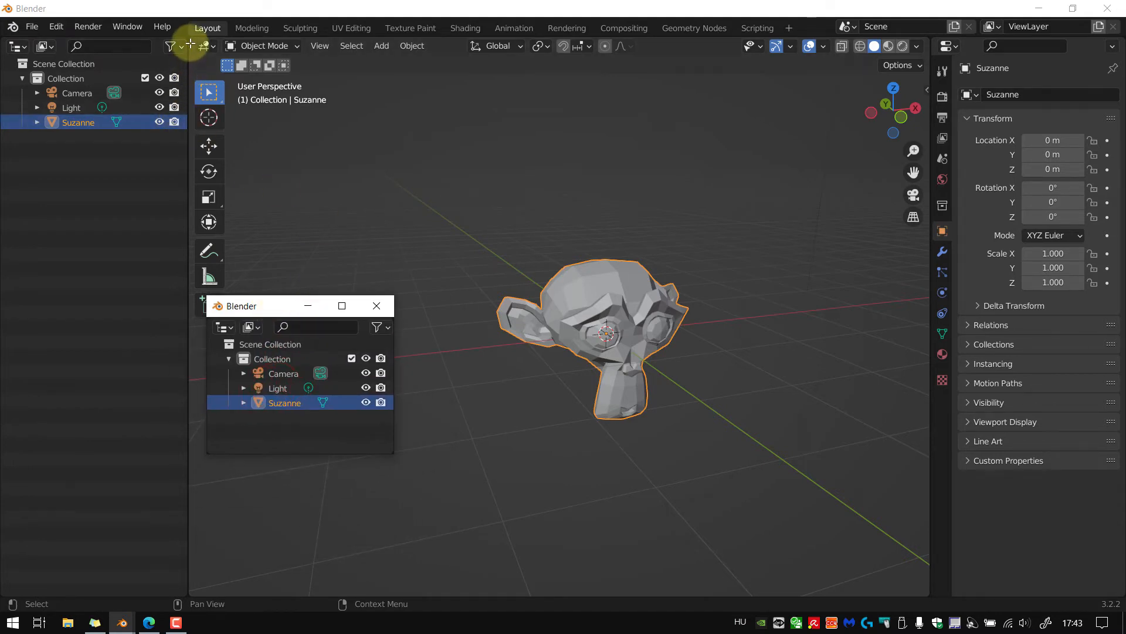
# Extend the 3D viewport over the docked Outliner, and reposition the floating Outliner, stretching it to full height and shortening it again
pyautogui.moveTo(191, 44); pyautogui.dragTo(13, 45)
pyautogui.click(238, 309)
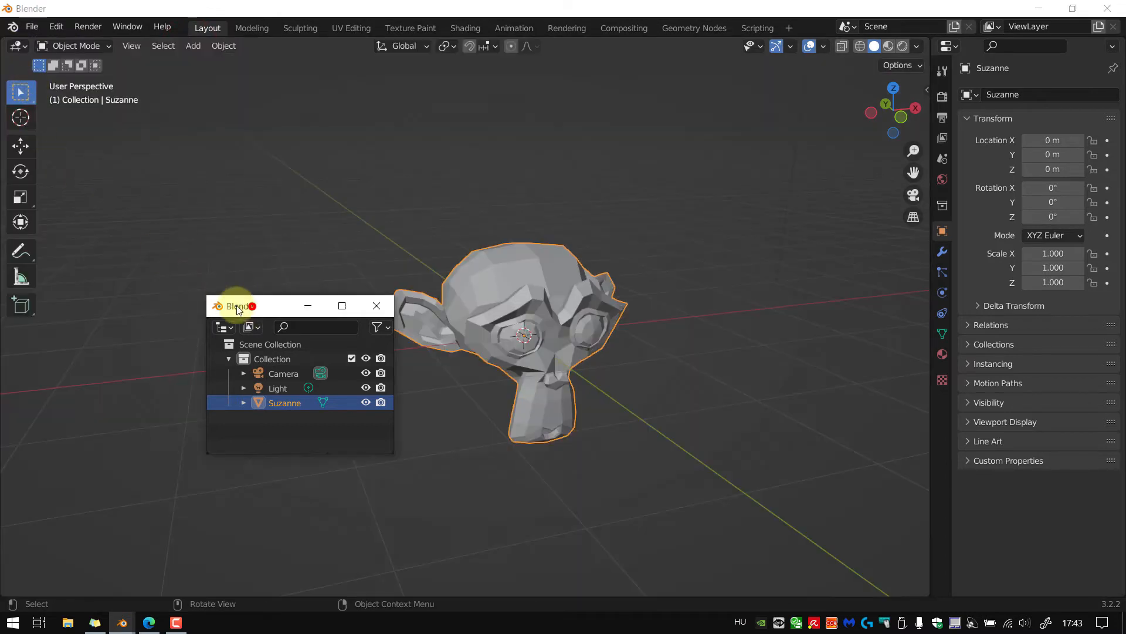
pyautogui.moveTo(239, 309); pyautogui.dragTo(88, 327)
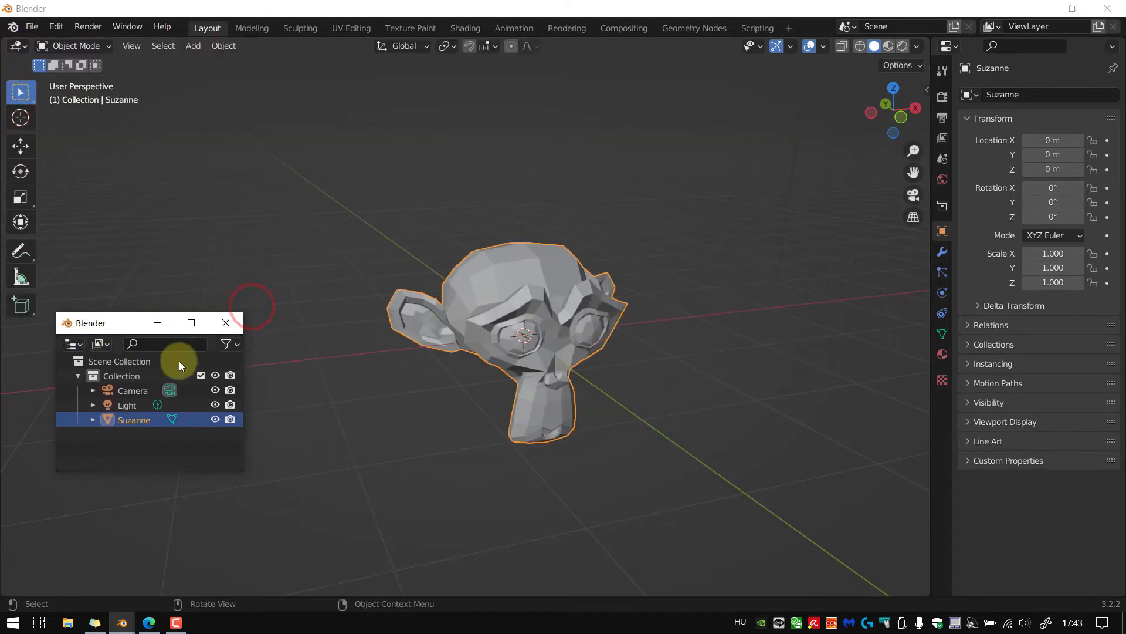
pyautogui.doubleClick(128, 312)
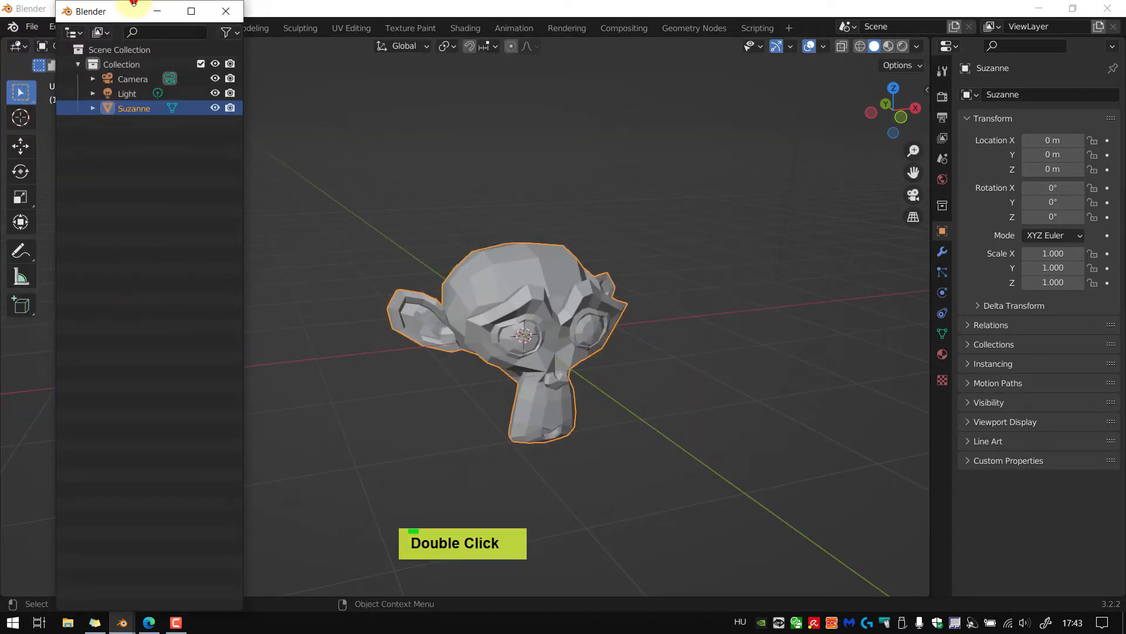
pyautogui.moveTo(134, 2); pyautogui.dragTo(130, 274)
# Move the floating Outliner window slightly over the front view of the monkey and close it
pyautogui.moveTo(599, 407); pyautogui.dragTo(621, 360, button='middle')
pyautogui.scroll(1, 423, 400)
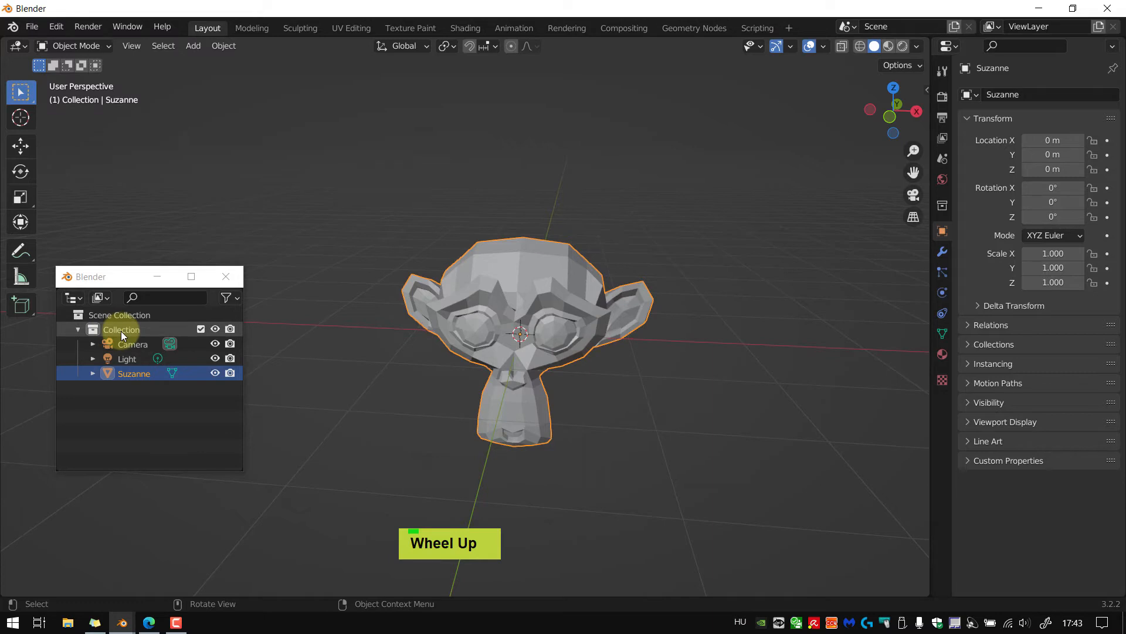
pyautogui.moveTo(124, 276); pyautogui.dragTo(158, 278)
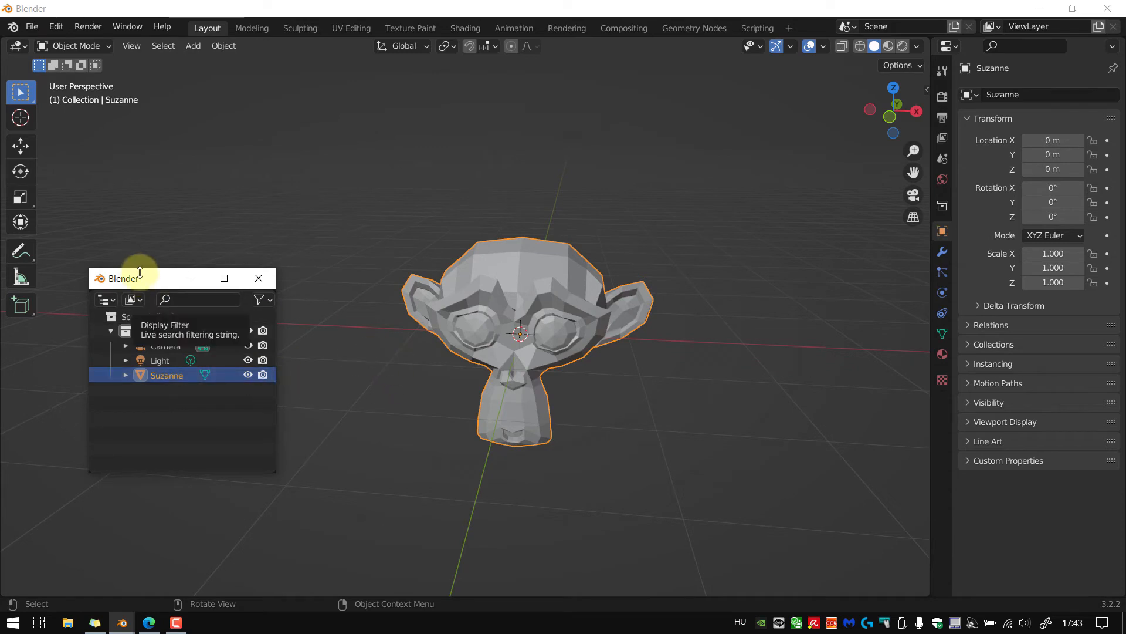
pyautogui.click(262, 277)
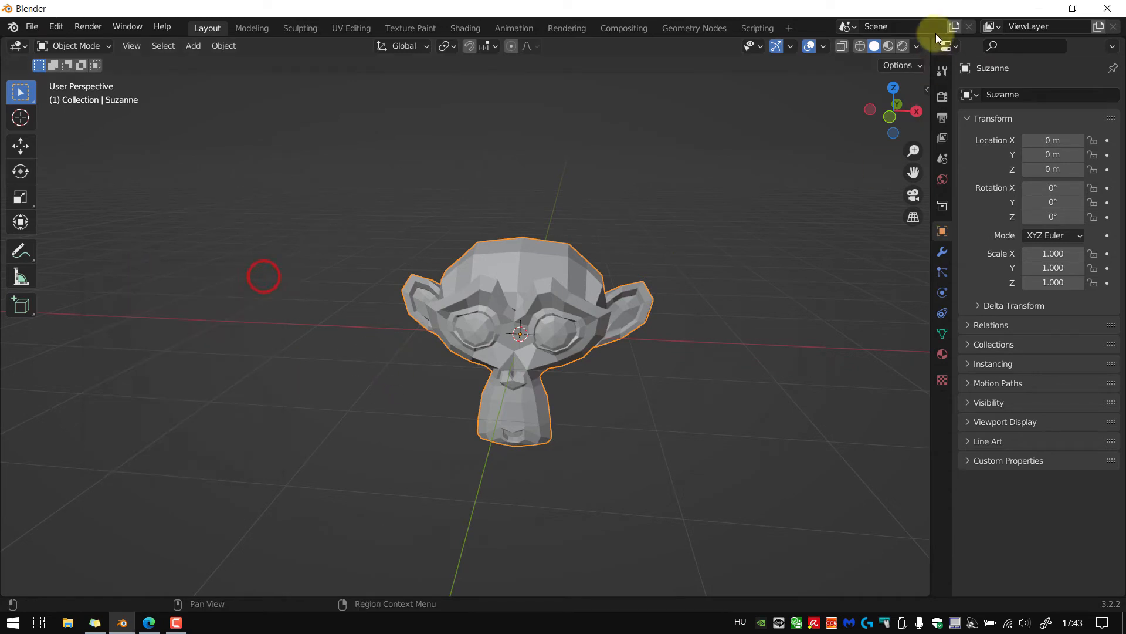
# Split the Properties area horizontally and turn its upper part into an Outliner
pyautogui.moveTo(935, 39); pyautogui.dragTo(956, 194)
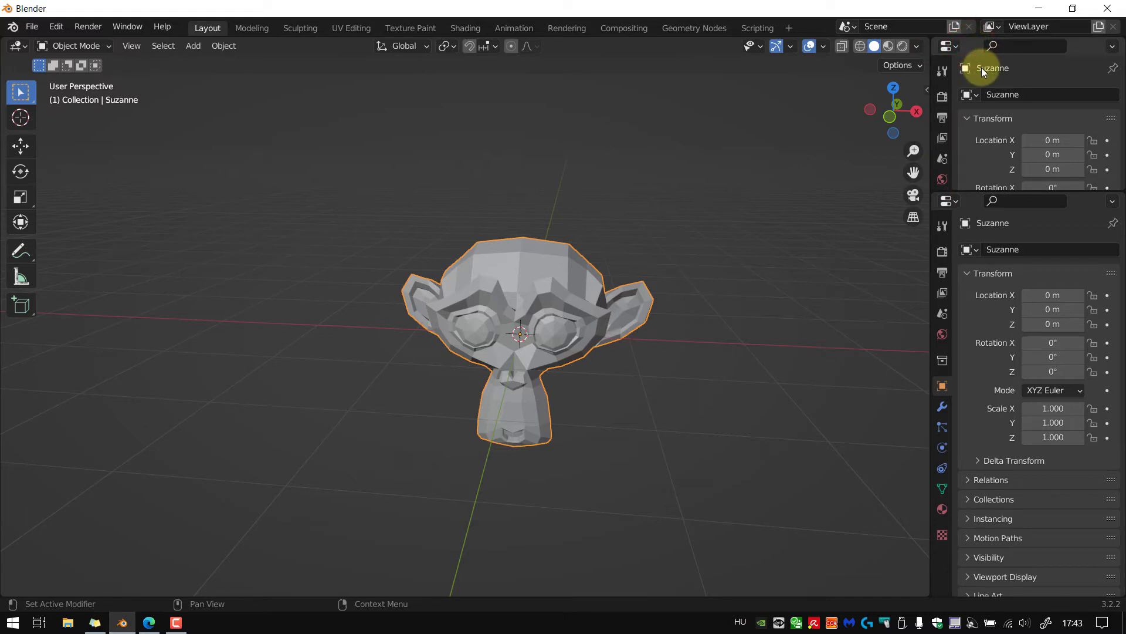
pyautogui.hotkey('shift', 'F9')
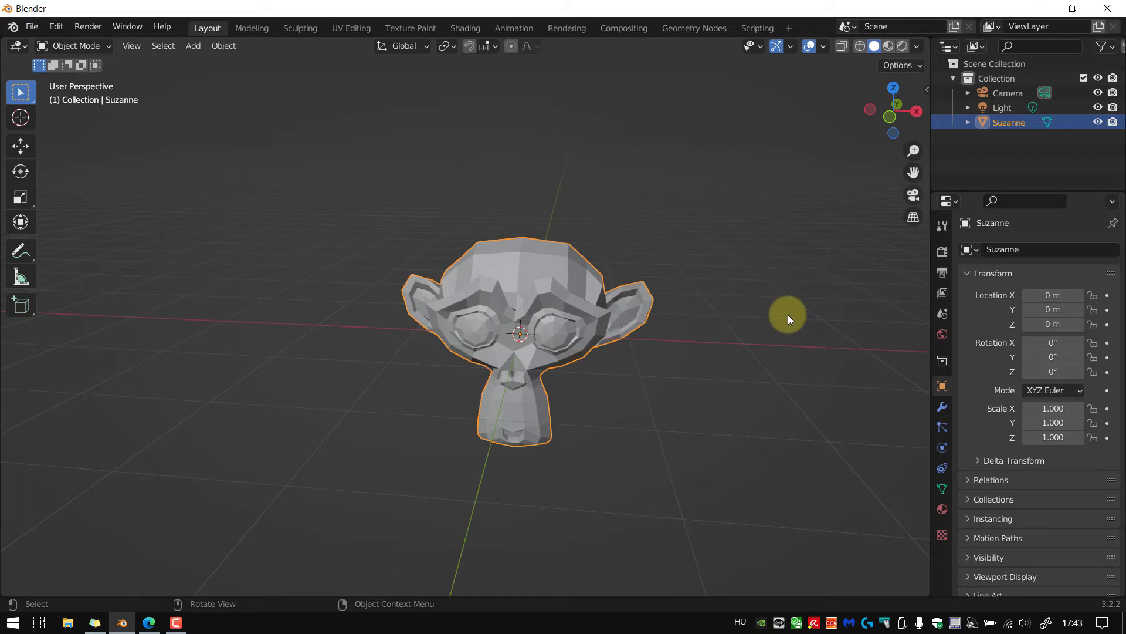
pyautogui.rightClick(930, 145)
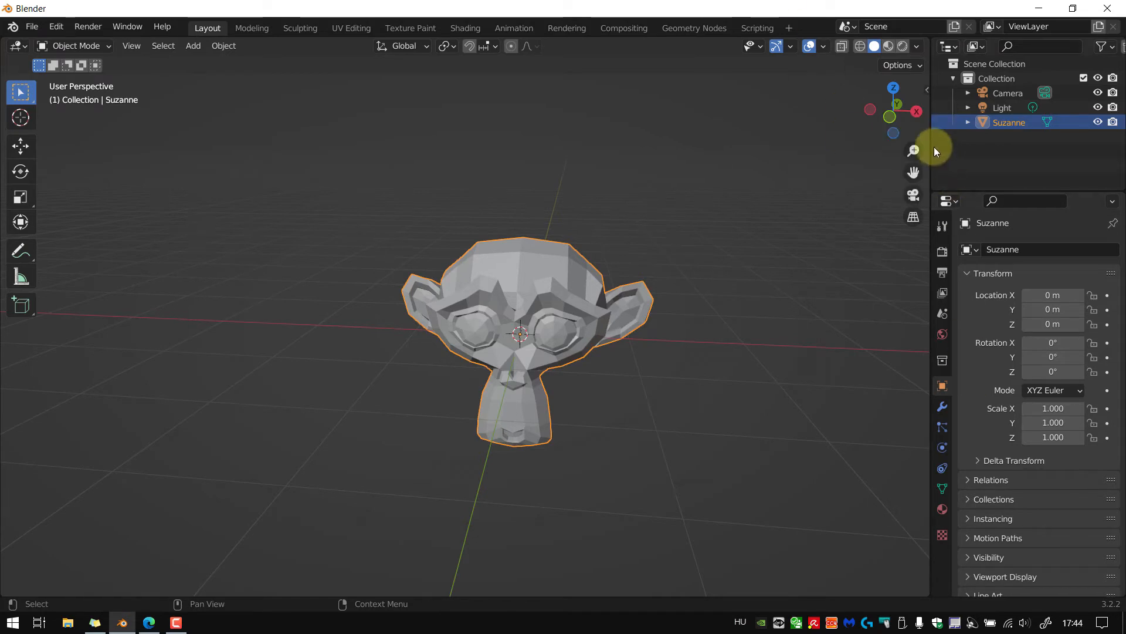
pyautogui.click(949, 46)
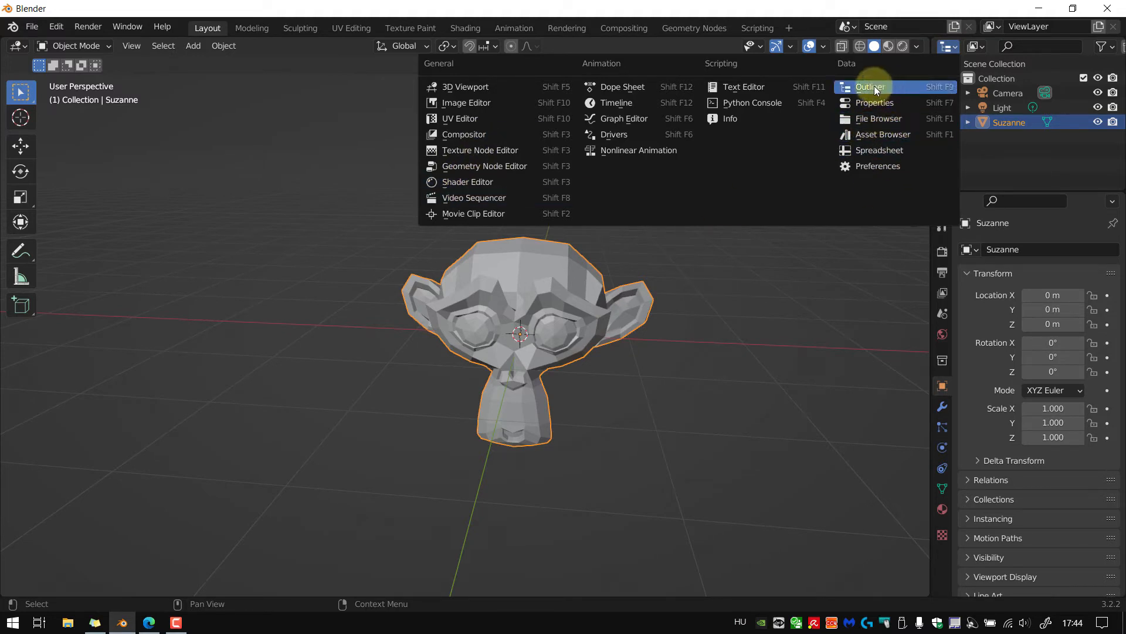
pyautogui.click(953, 89)
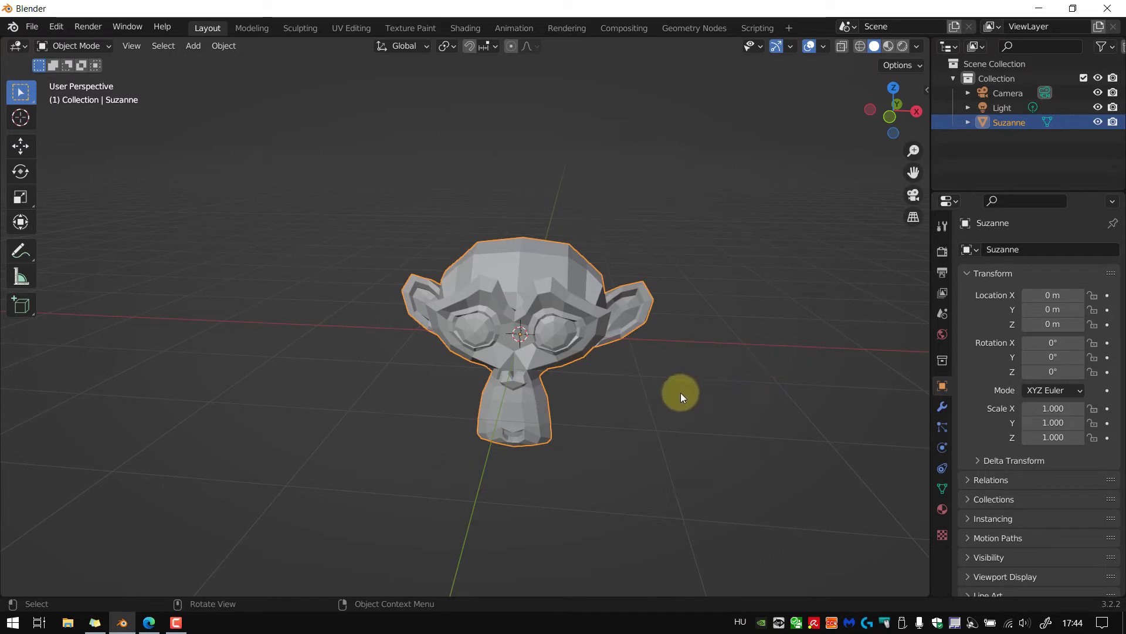
# Inspect the monkey head in the 3D viewport from different angles and distances
pyautogui.moveTo(586, 388); pyautogui.dragTo(579, 357, button='middle')
pyautogui.scroll(1, 502, 327)
pyautogui.scroll(-1, 523, 341)
pyautogui.scroll(-1, 584, 374)
pyautogui.scroll(-1, 597, 398)
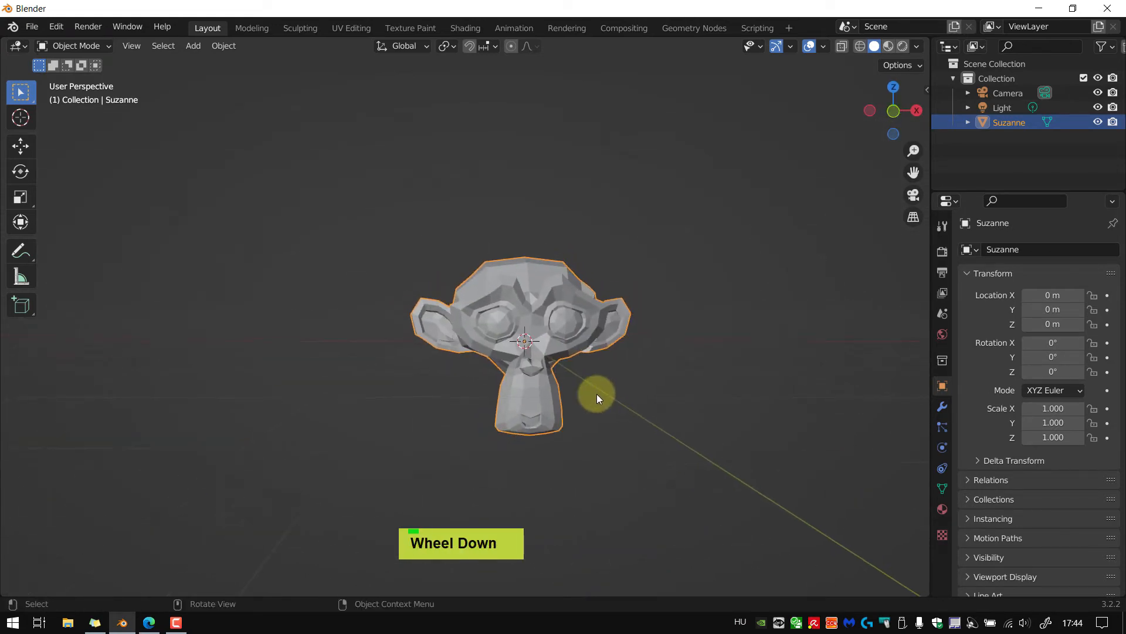
pyautogui.scroll(-3, 596, 393)
pyautogui.moveTo(596, 394)
pyautogui.mouseDown(button='middle')
pyautogui.moveTo(608, 434)
pyautogui.moveTo(603, 385)
pyautogui.mouseUp(button='middle')
pyautogui.scroll(2, 602, 387)
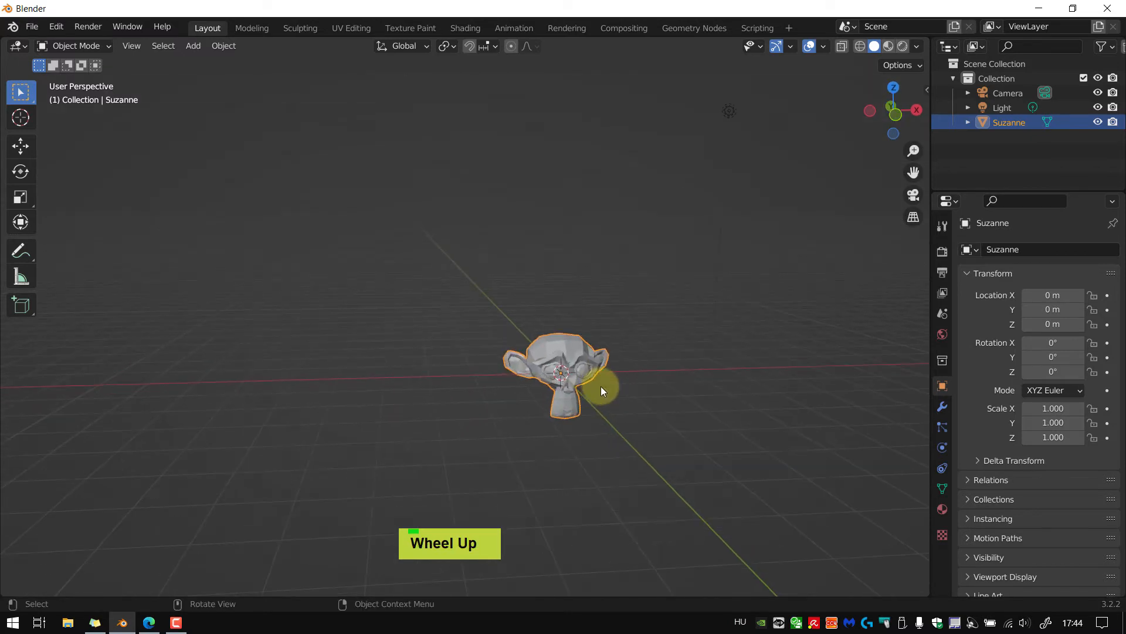
pyautogui.scroll(2, 600, 386)
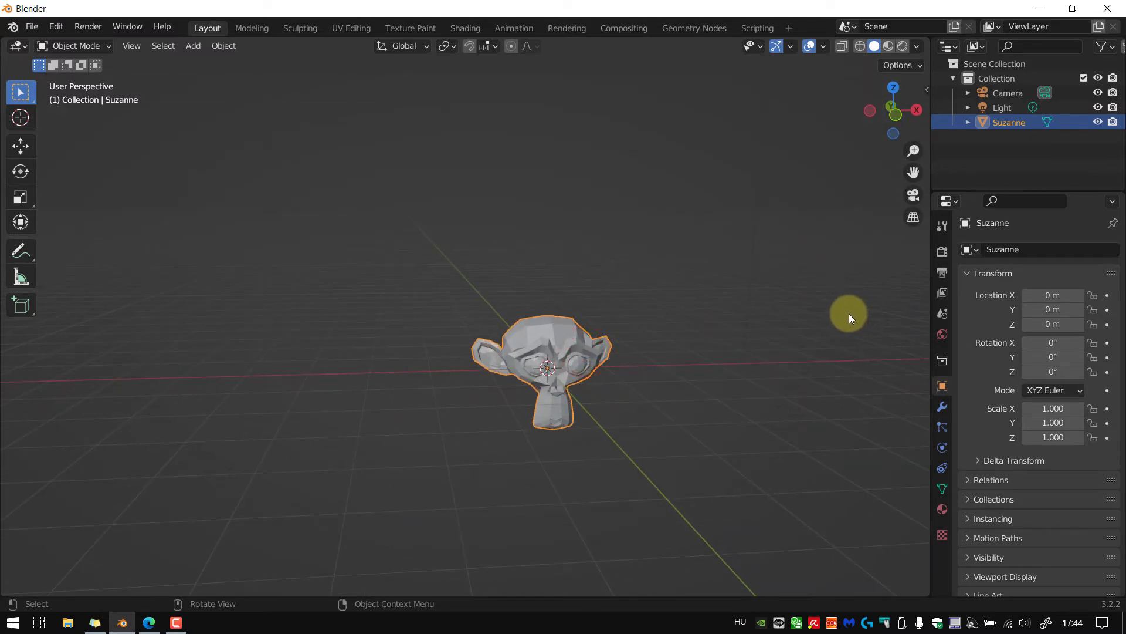
# Show the viewport sidebar, stretch the monkey's X dimension to 10.3 m, and undo that change
pyautogui.press('n')
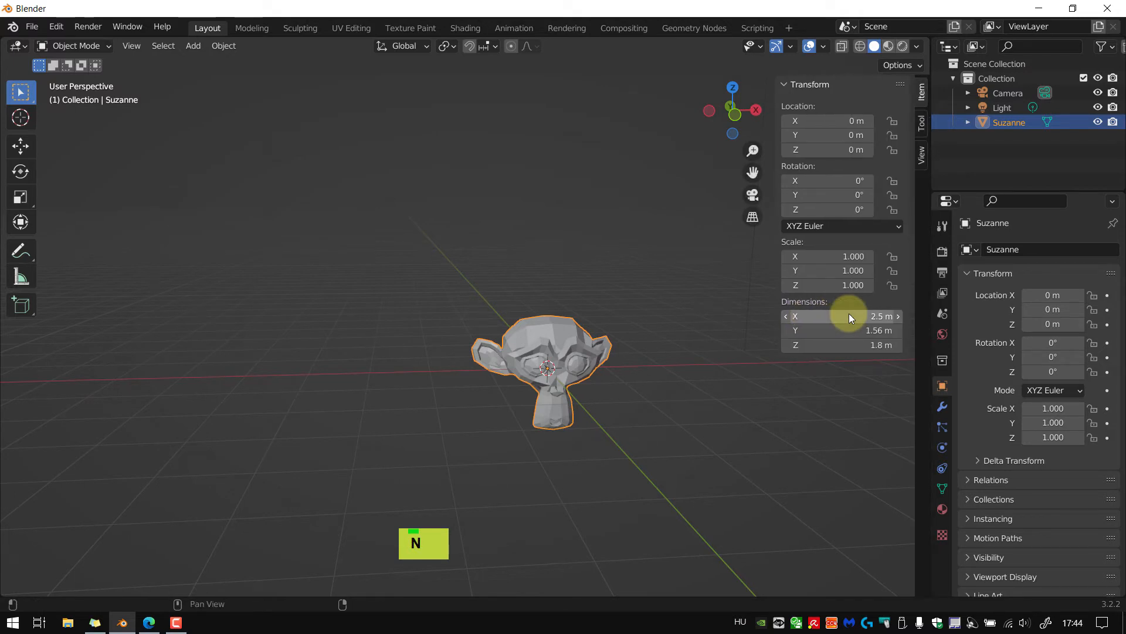
pyautogui.moveTo(870, 316)
pyautogui.mouseDown()
pyautogui.moveTo(829, 317)
pyautogui.moveTo(886, 319)
pyautogui.moveTo(874, 317)
pyautogui.mouseUp()
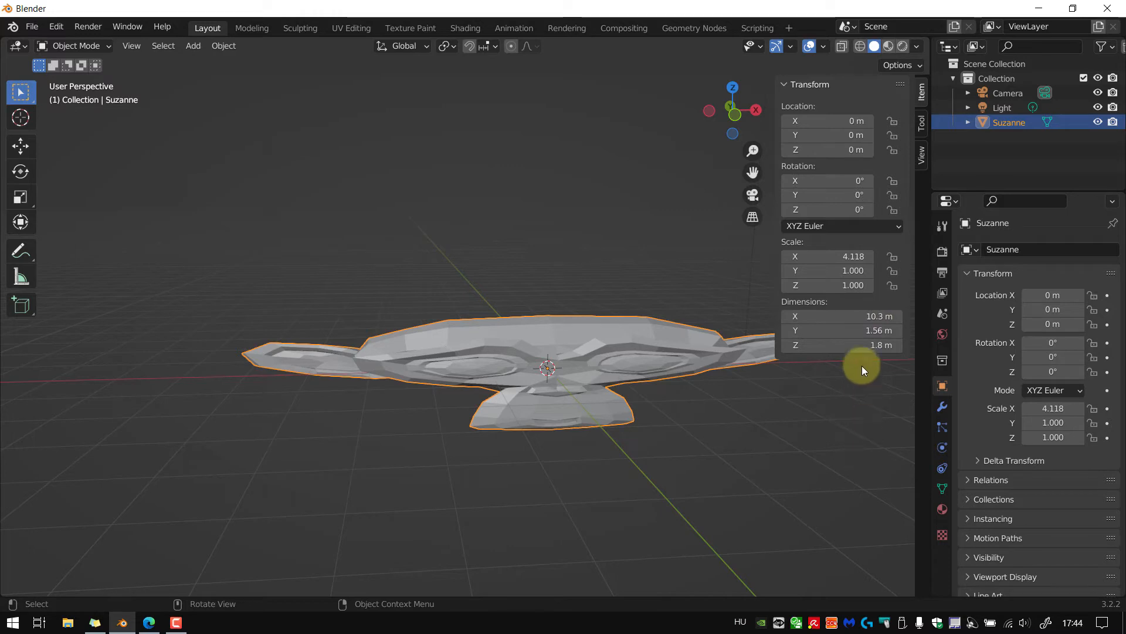
pyautogui.hotkey('ctrl', 'z')
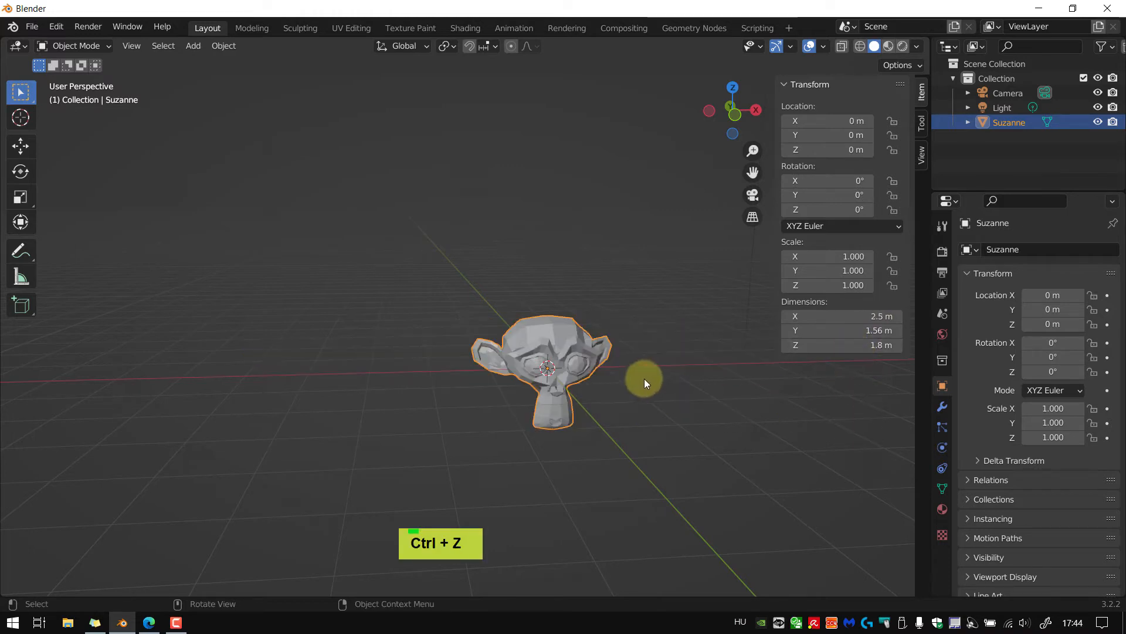
pyautogui.moveTo(561, 375); pyautogui.dragTo(583, 386, button='middle')
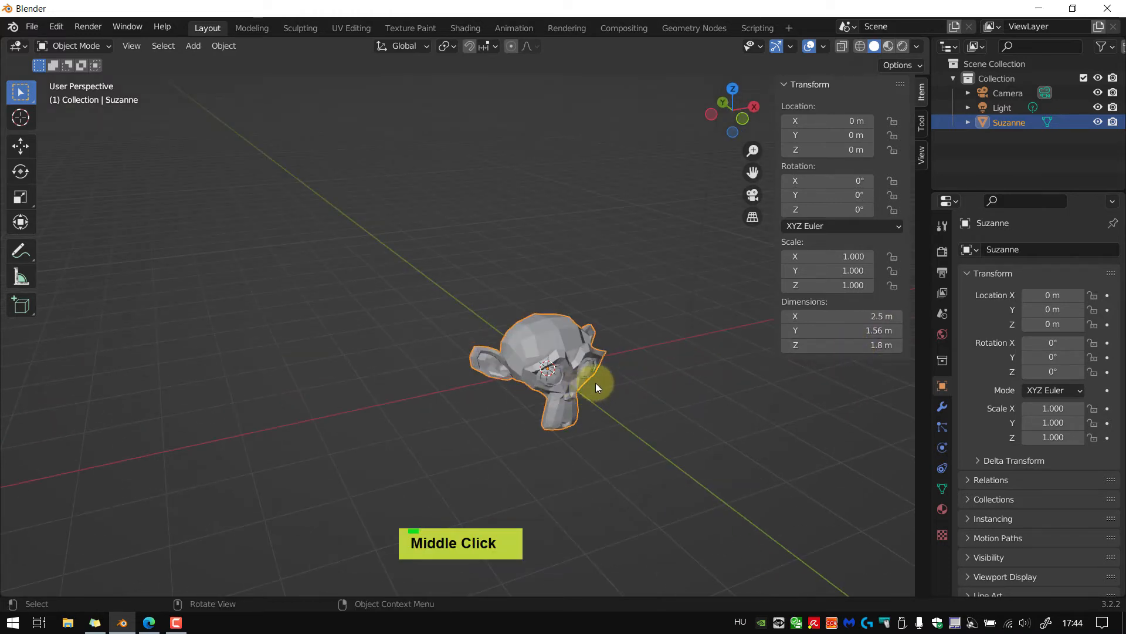
pyautogui.click(664, 373)
pyautogui.doubleClick(566, 335)
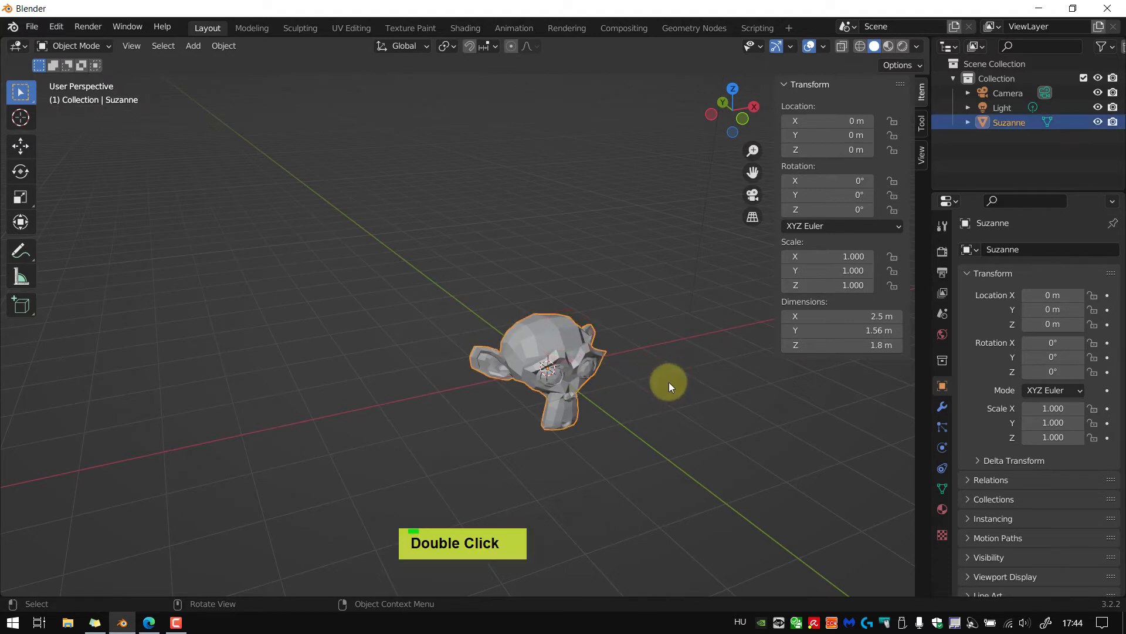
pyautogui.scroll(2, 535, 374)
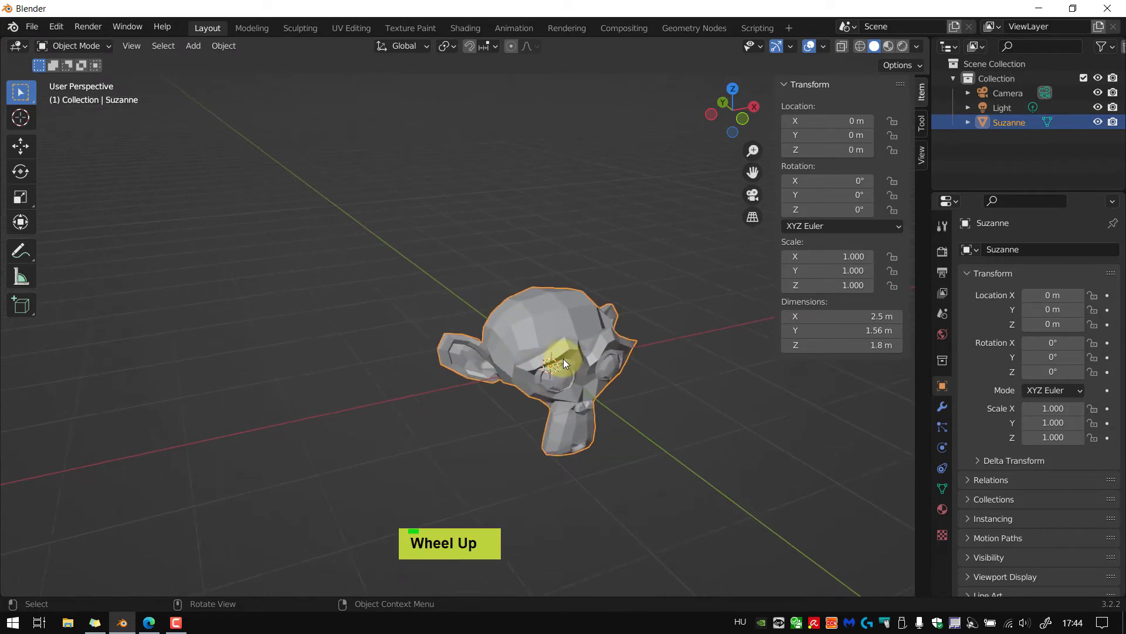
pyautogui.scroll(-2, 730, 395)
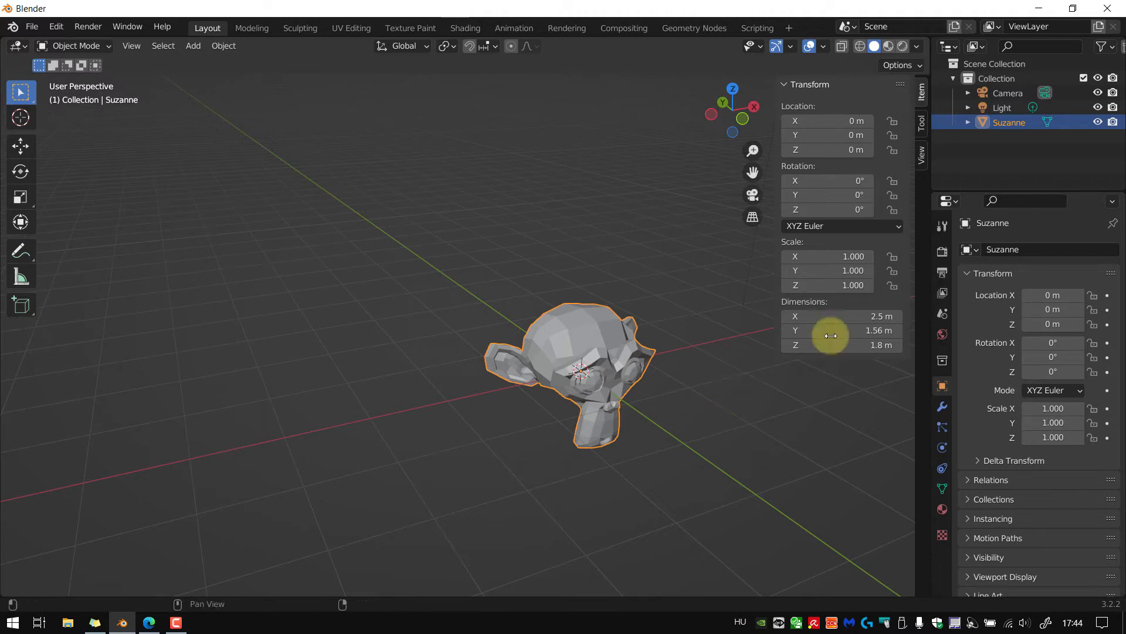
# Select the light in the Outliner and frame it in the viewport, widening the view to include the monkey and camera
pyautogui.click(1000, 107)
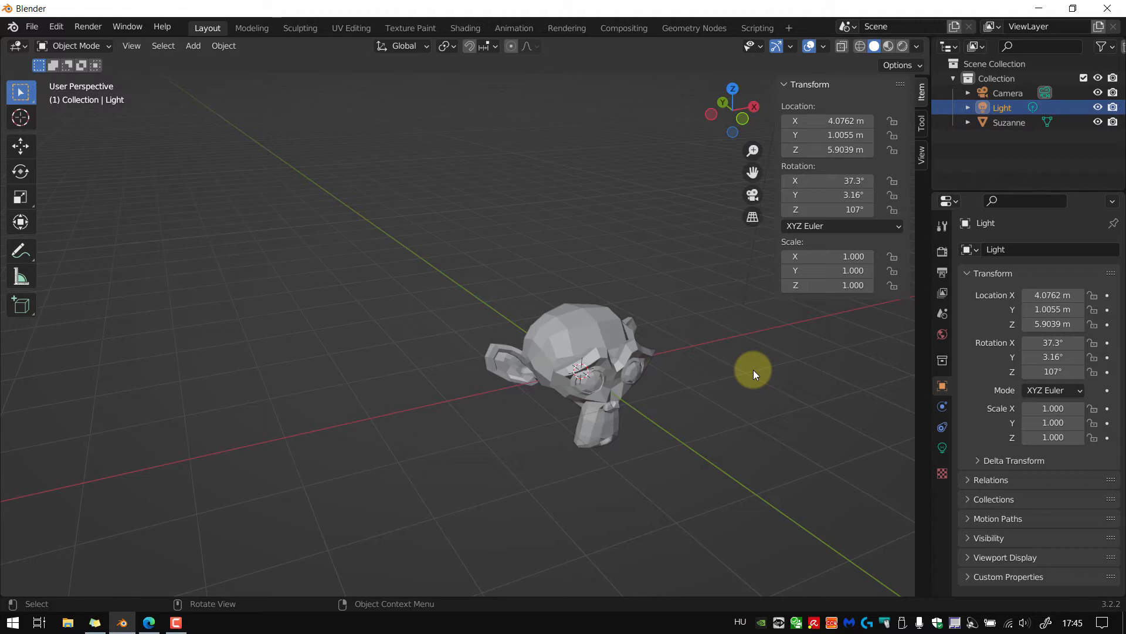
pyautogui.press('KP_Decimal')
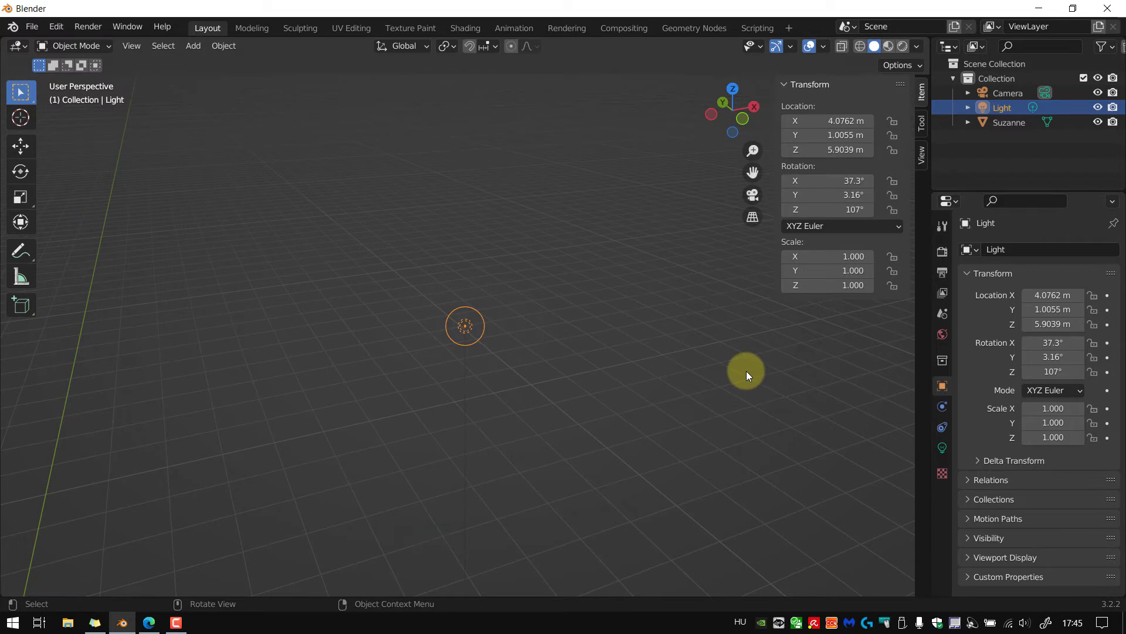
pyautogui.scroll(-5, 747, 370)
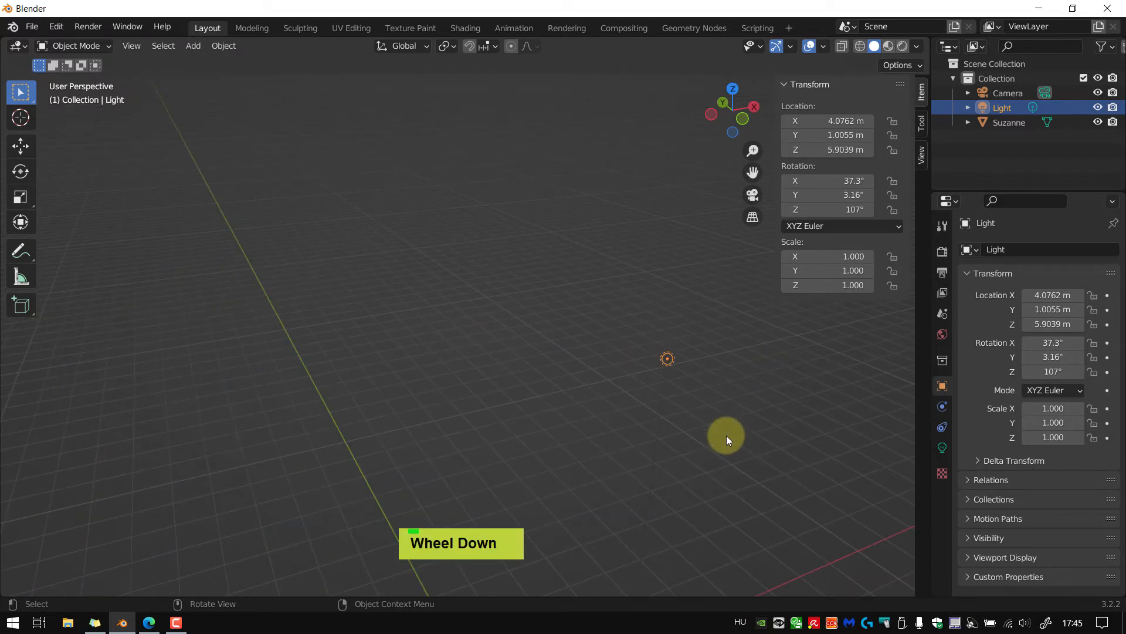
pyautogui.scroll(-3, 726, 435)
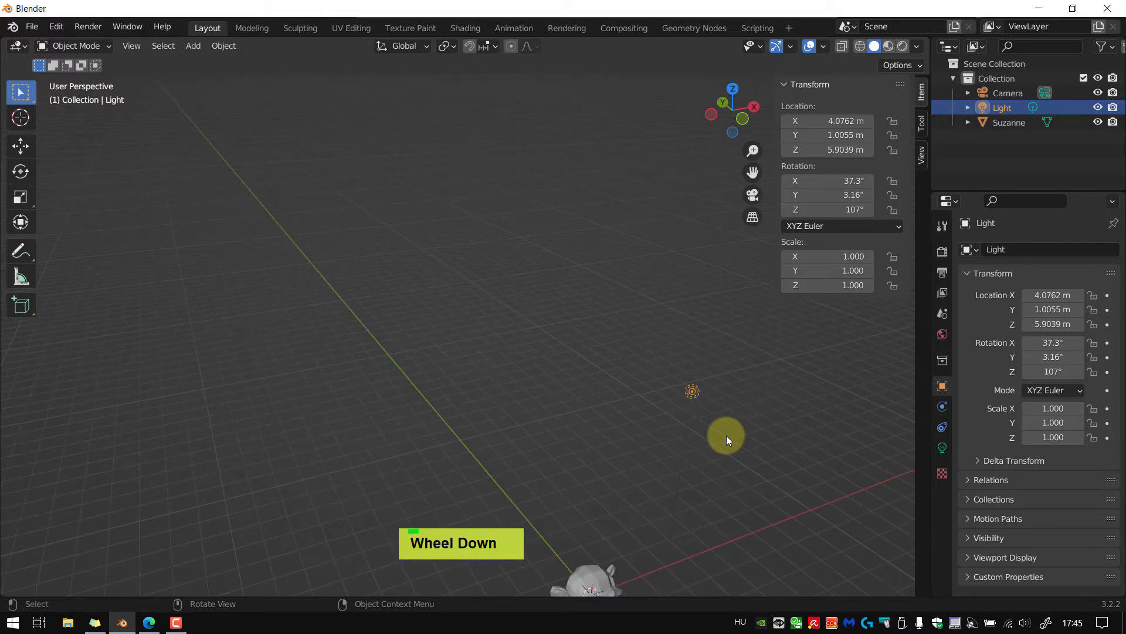
pyautogui.scroll(-1, 726, 435)
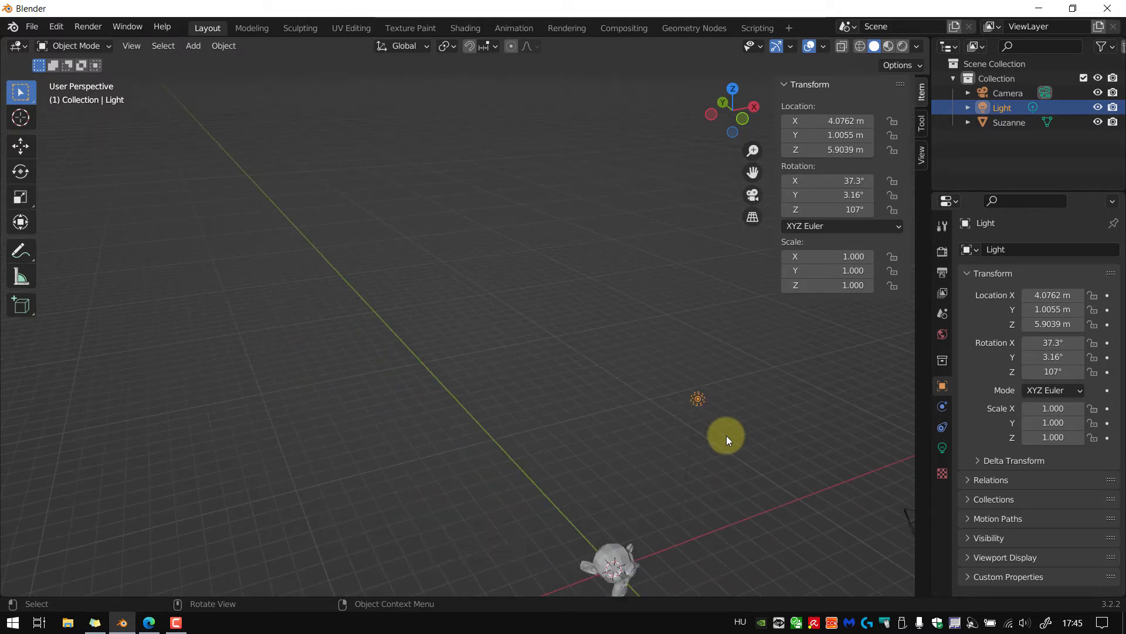
pyautogui.scroll(-1, 726, 435)
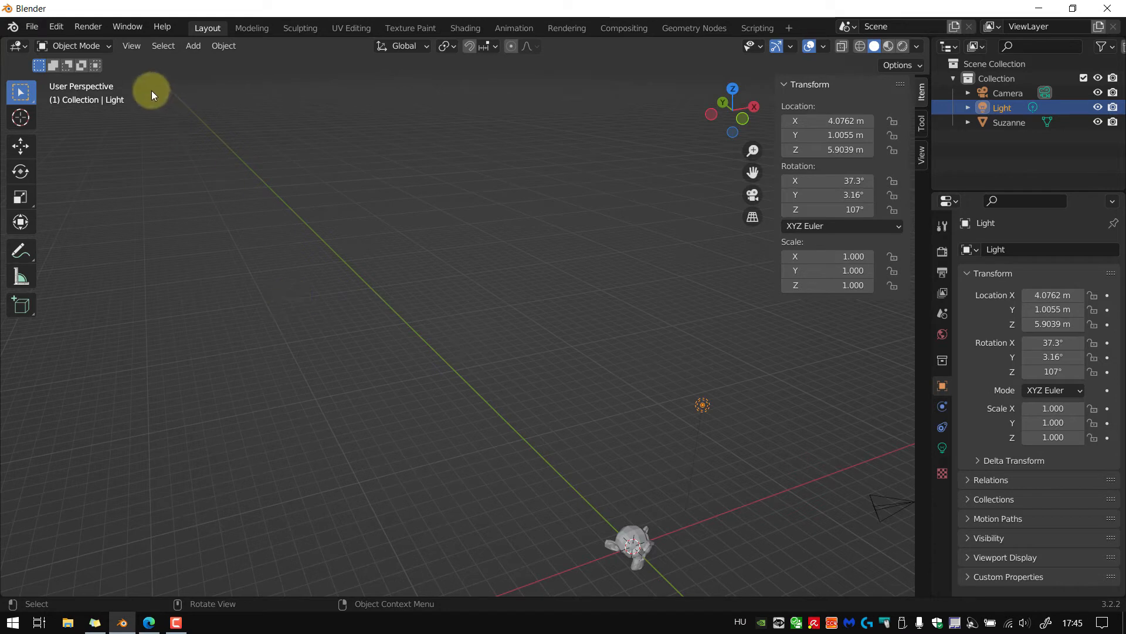
# Change the shortcut of the viewport's Frame Selected command to Shift+F
pyautogui.click(132, 46)
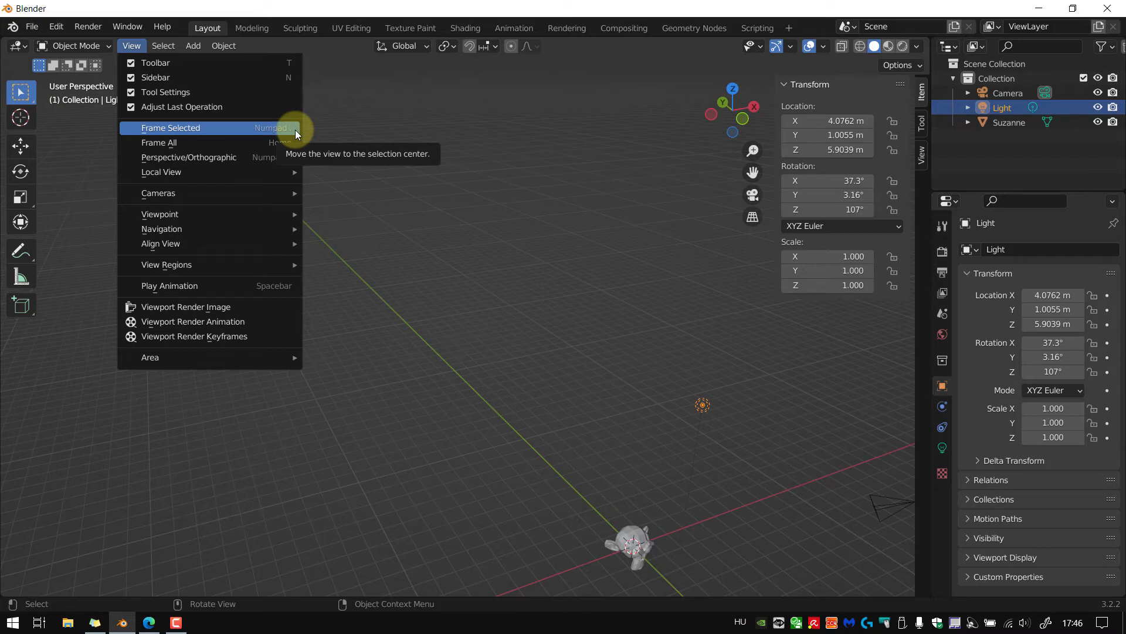
pyautogui.rightClick(265, 132)
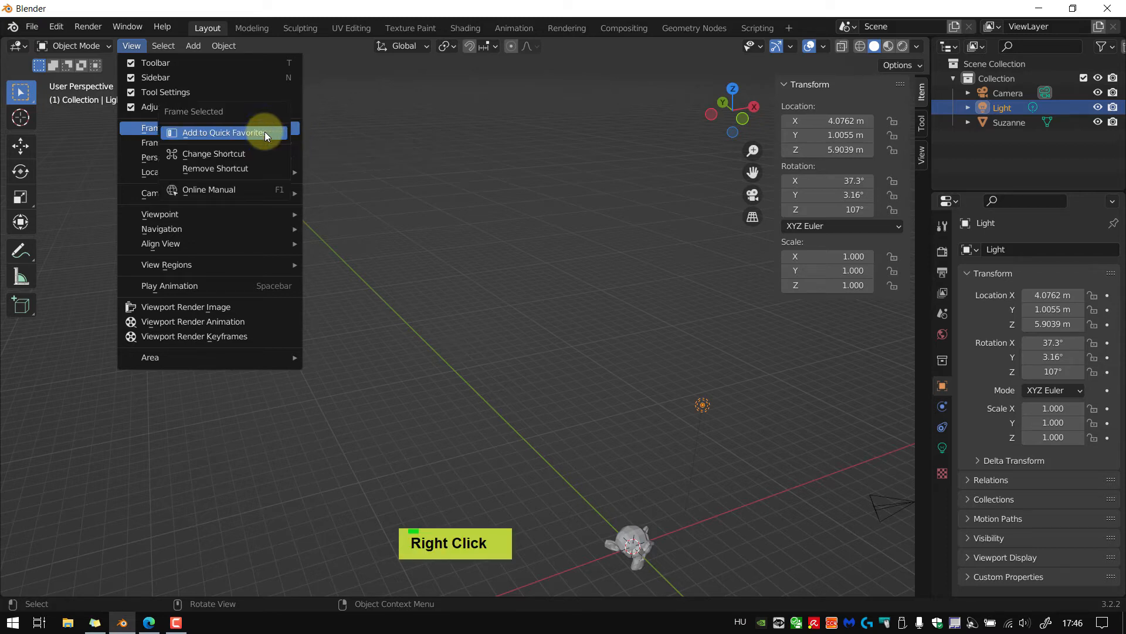
pyautogui.click(223, 154)
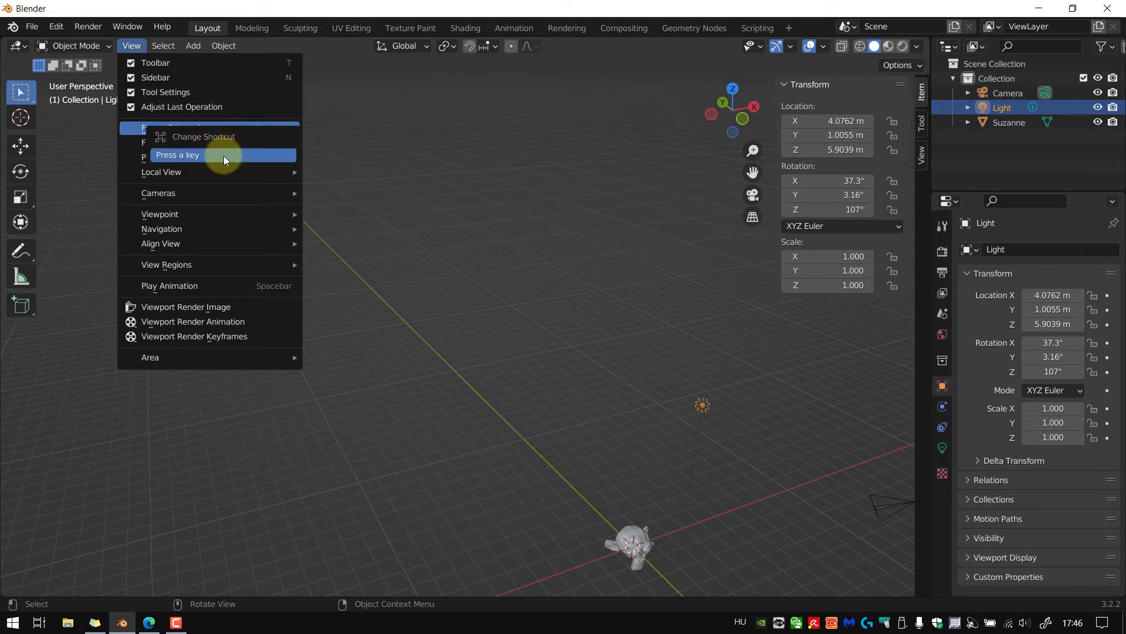
pyautogui.hotkey('shift', 'f')
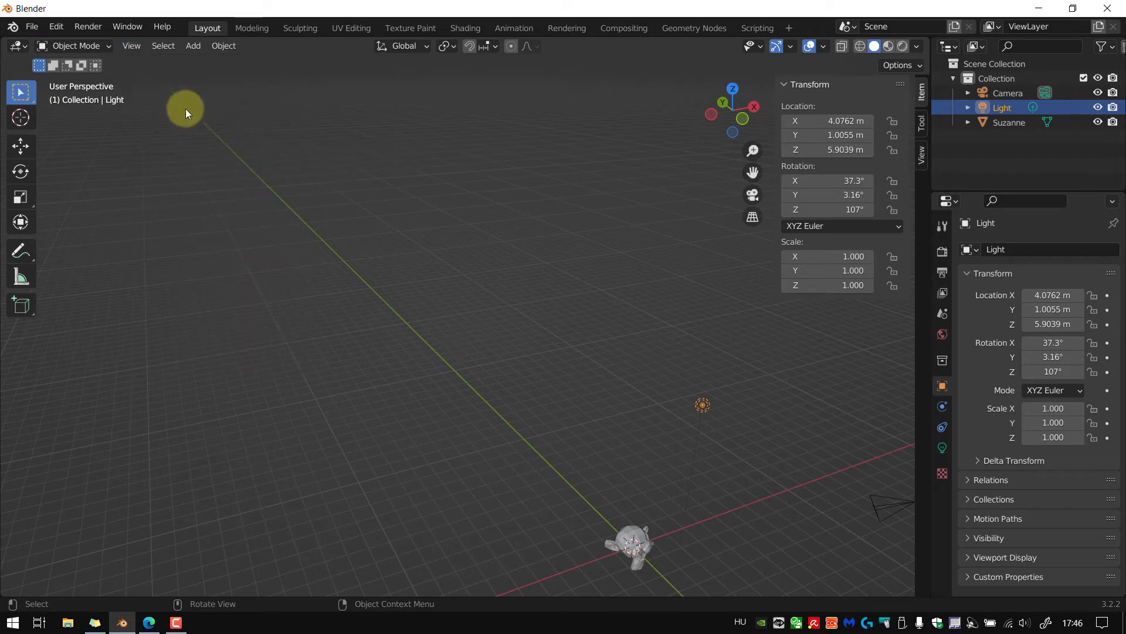
# Select the monkey and apply Frame Selected to it, viewing its face from nearer and farther
pyautogui.click(638, 530)
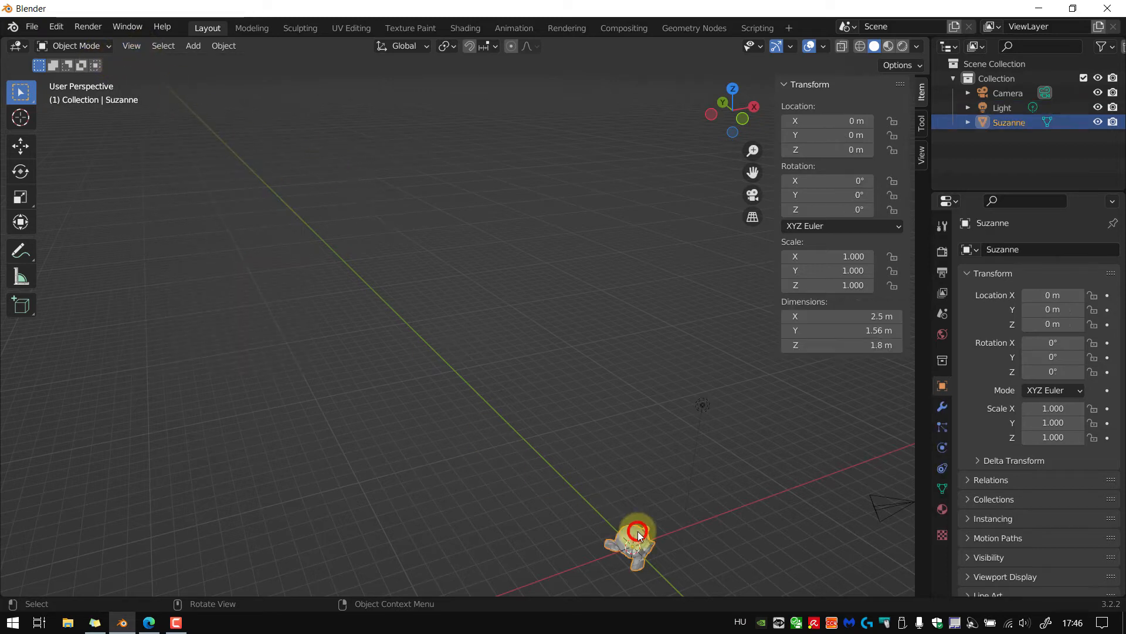
pyautogui.click(1004, 107)
pyautogui.click(1008, 122)
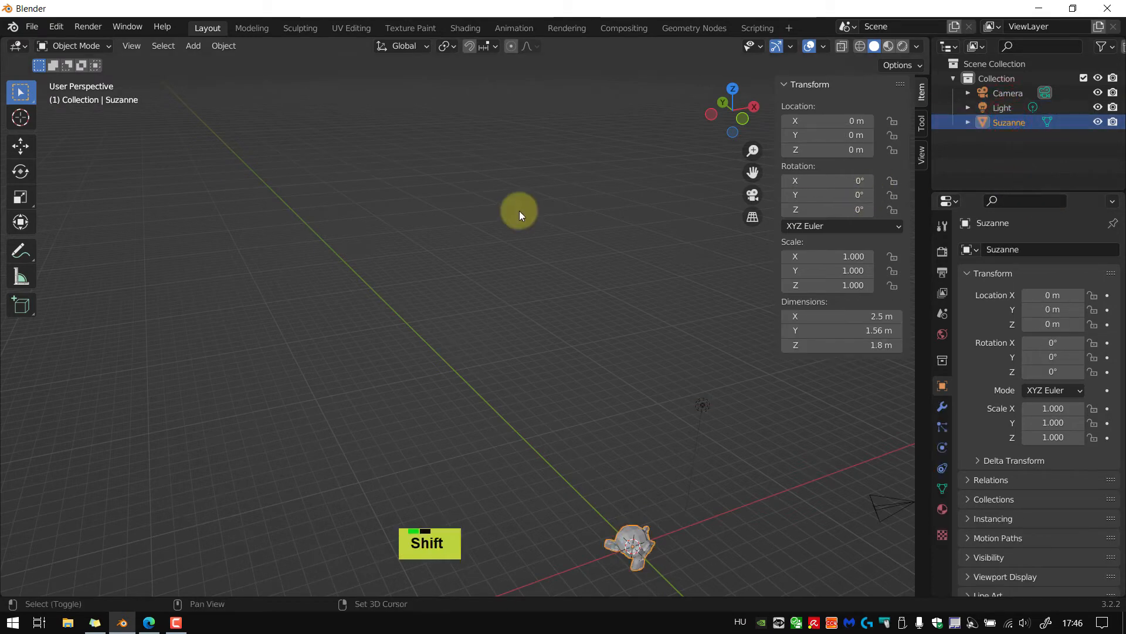
pyautogui.hotkey('shift', 'f')
pyautogui.moveTo(682, 364); pyautogui.dragTo(590, 355, button='middle')
pyautogui.scroll(-3, 590, 356)
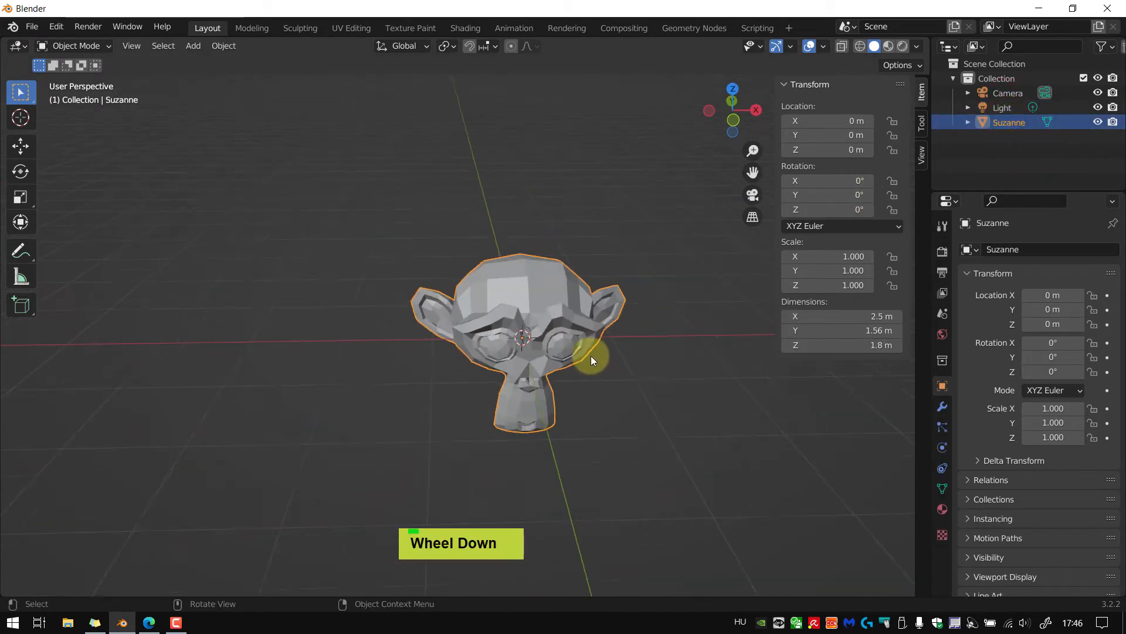
pyautogui.scroll(2, 590, 356)
pyautogui.scroll(-2, 591, 357)
pyautogui.scroll(3, 591, 358)
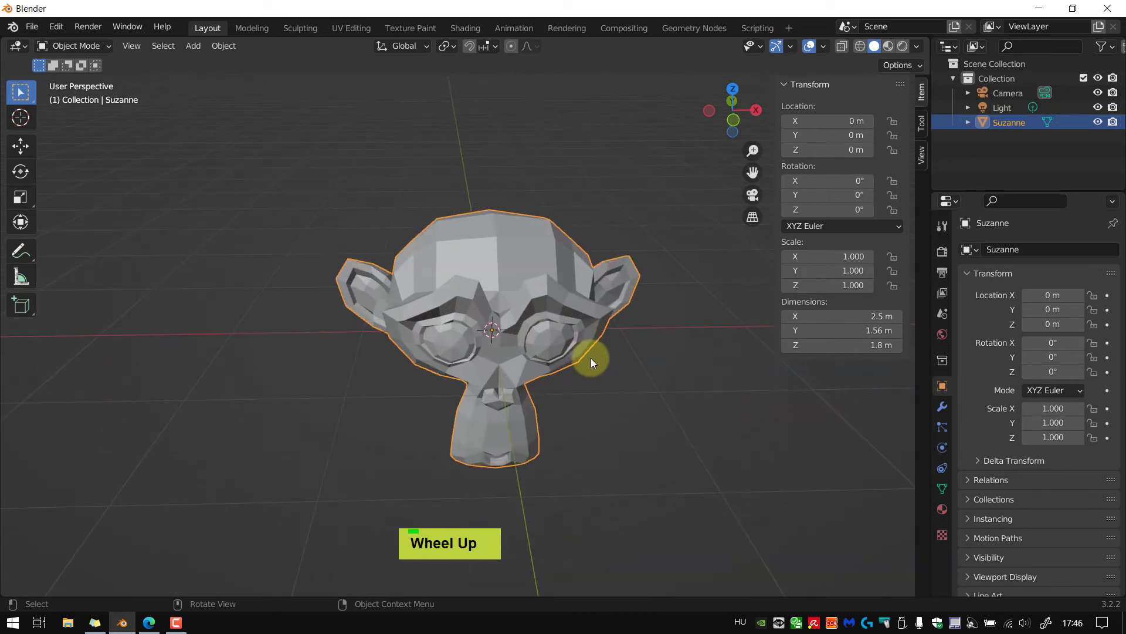
# Pan, orbit and zoom the viewport around the monkey and frame the monkey again
pyautogui.keyDown('shift'); pyautogui.moveTo(653, 369); pyautogui.dragTo(555, 294, button='middle'); pyautogui.keyUp('shift')
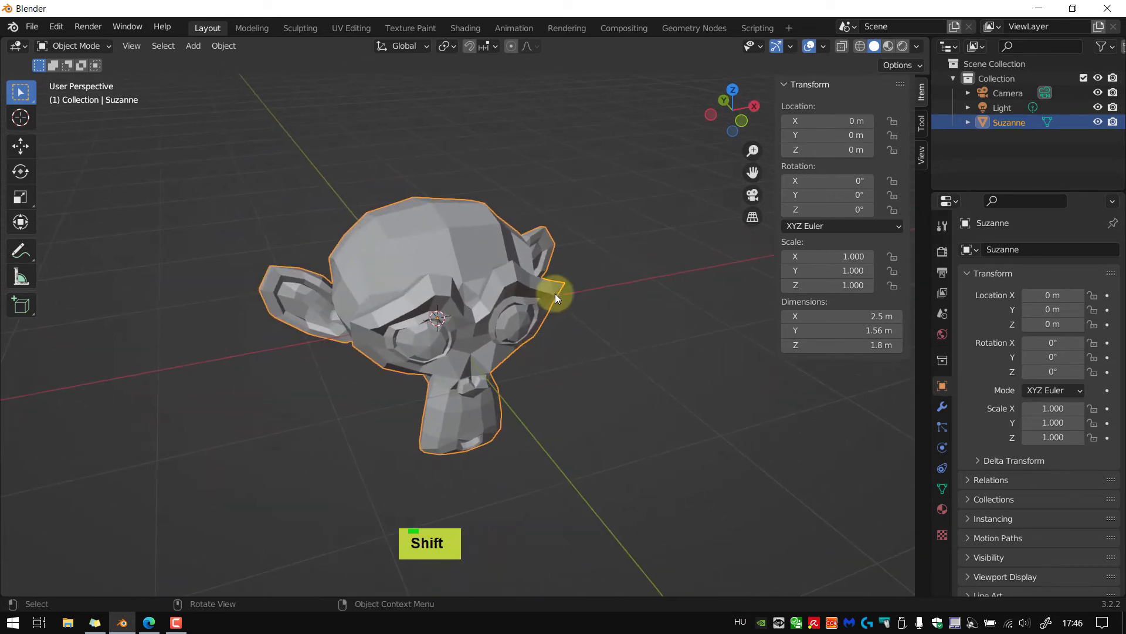
pyautogui.keyDown('shift'); pyautogui.moveTo(441, 283); pyautogui.dragTo(434, 331, button='middle'); pyautogui.keyUp('shift')
pyautogui.scroll(-3, 537, 312)
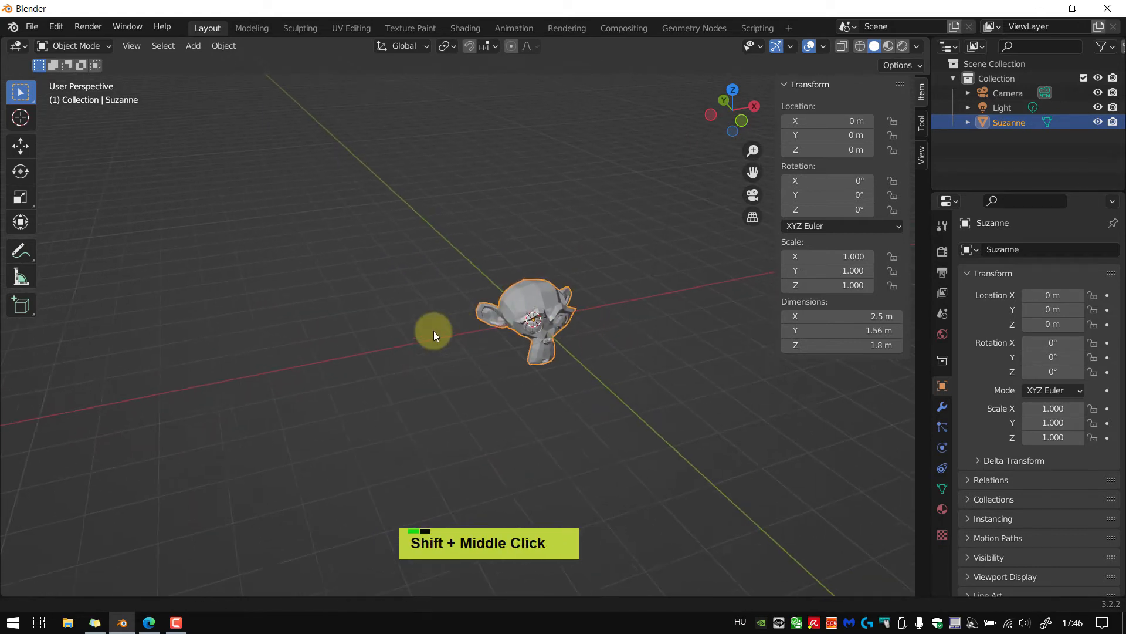
pyautogui.scroll(3, 427, 329)
pyautogui.scroll(3, 428, 329)
pyautogui.keyDown('shift'); pyautogui.moveTo(279, 410); pyautogui.dragTo(568, 333, button='middle'); pyautogui.keyUp('shift')
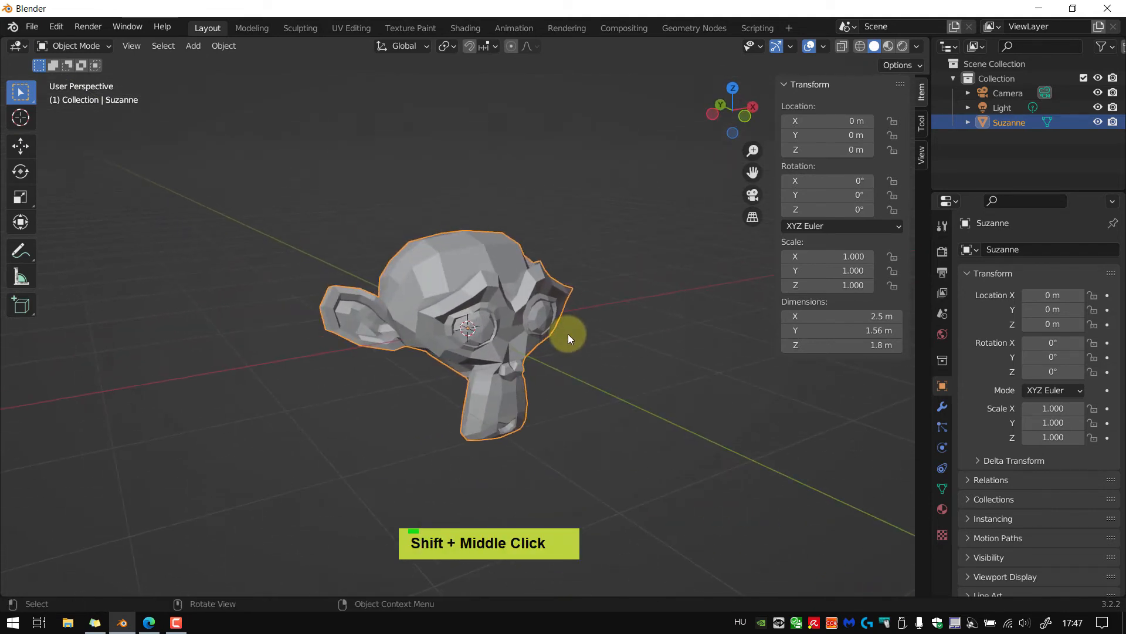
pyautogui.hotkey('shift', 'f')
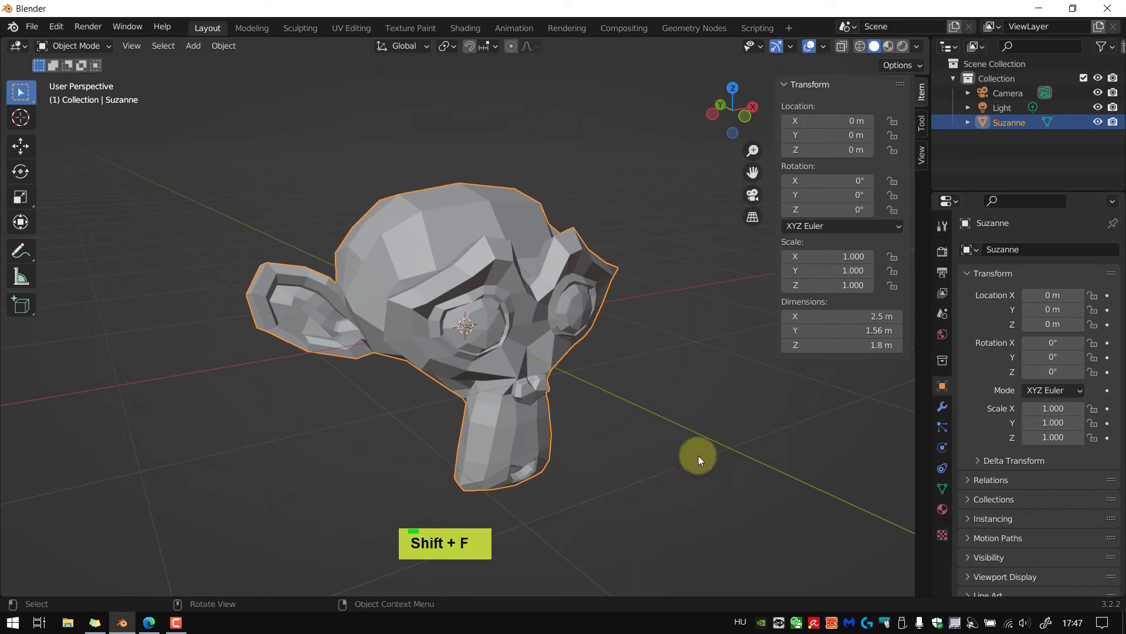
pyautogui.press('.')
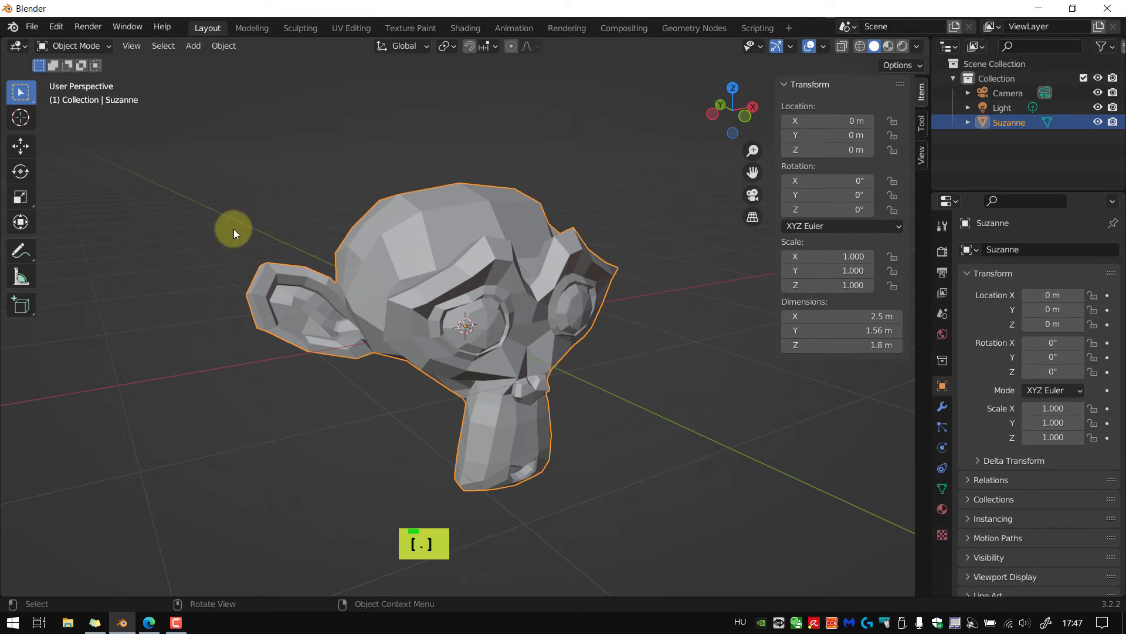
pyautogui.moveTo(657, 399); pyautogui.dragTo(590, 372, button='middle')
pyautogui.hotkey('shift', 'f')
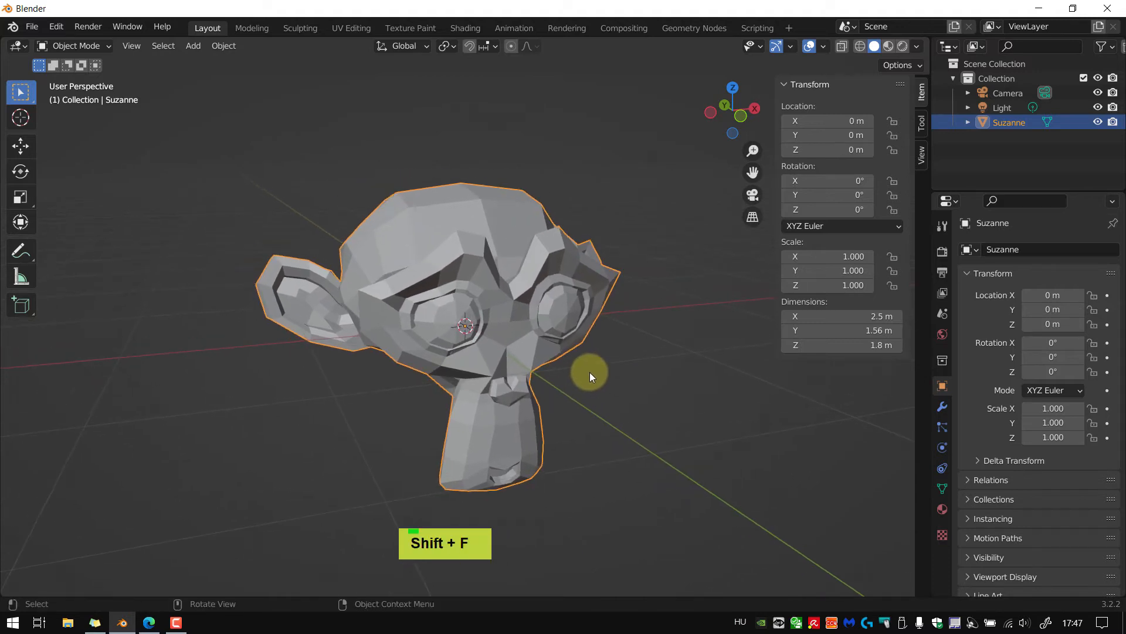
pyautogui.click(616, 375)
pyautogui.click(507, 278)
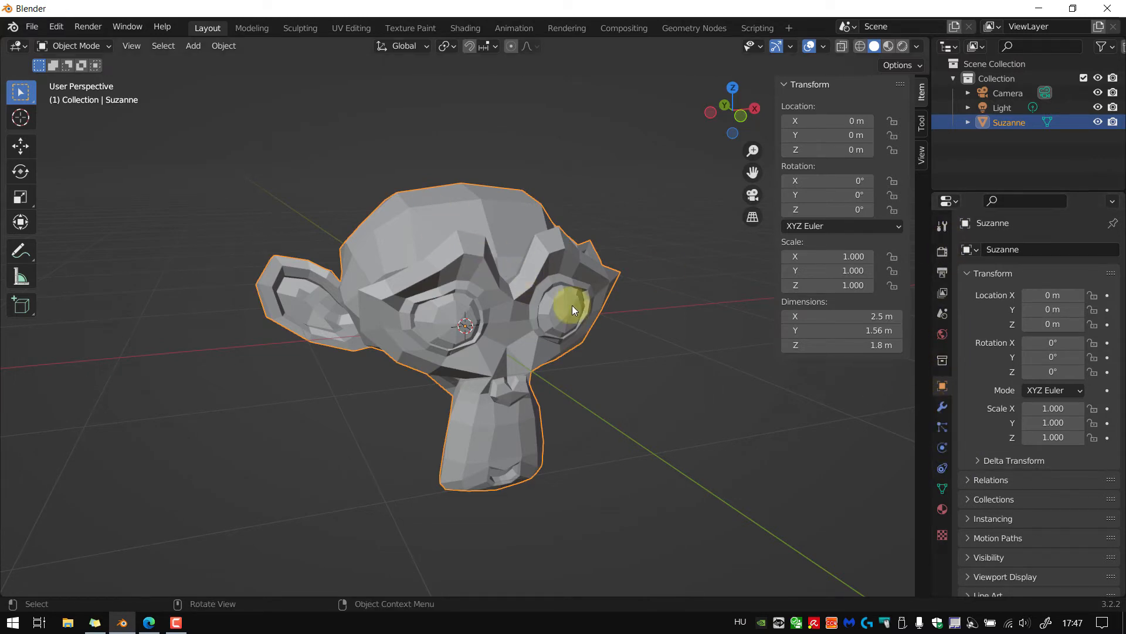
pyautogui.click(683, 416)
pyautogui.doubleClick(526, 279)
pyautogui.click(407, 89)
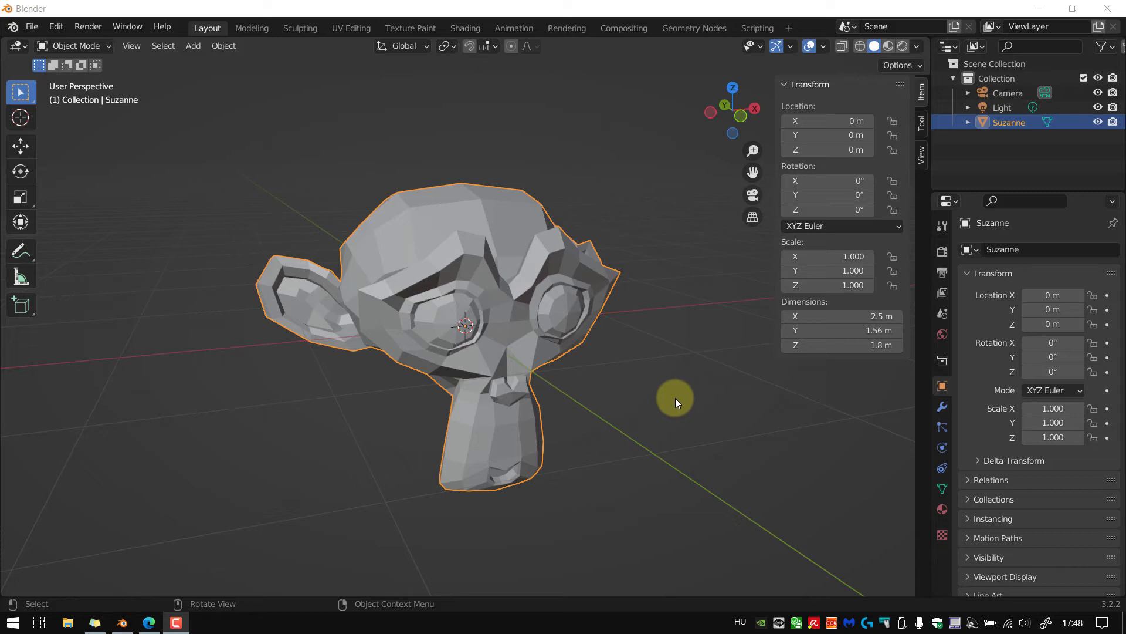
# Activate the combined Transform tool so Suzanne shows move, rotate and scale handles
pyautogui.click(554, 263)
pyautogui.hotkey('shift', 'space')
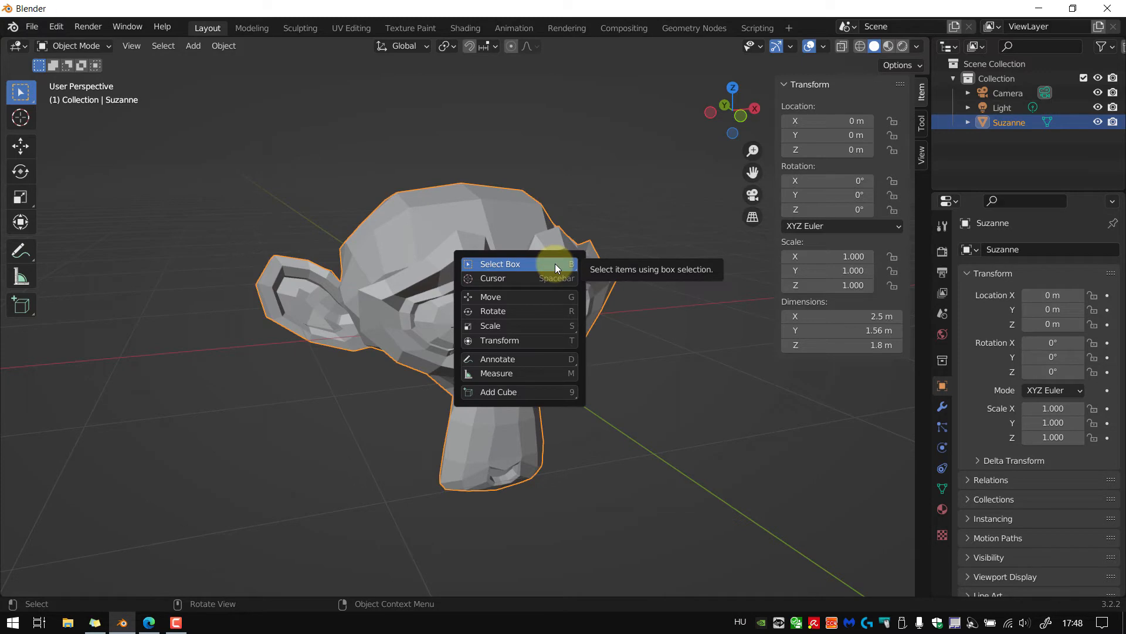
pyautogui.press('t')
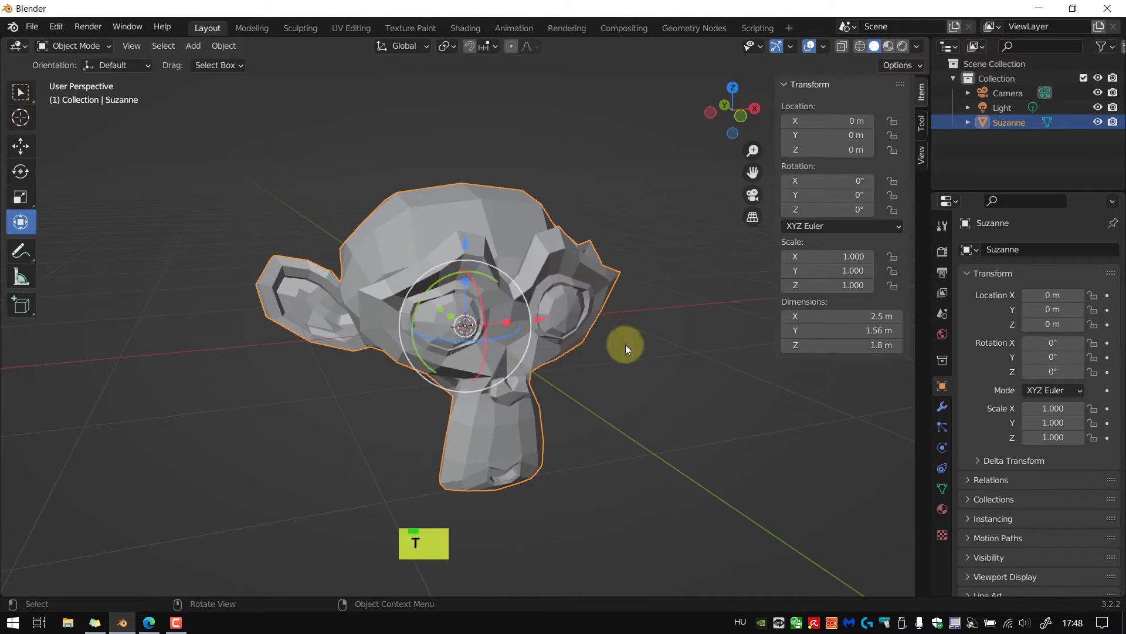
# Move Suzanne along each axis to about X -0.35 m, Y -0.36 m and Z 0.03 m
pyautogui.moveTo(625, 344); pyautogui.dragTo(652, 333, button='middle')
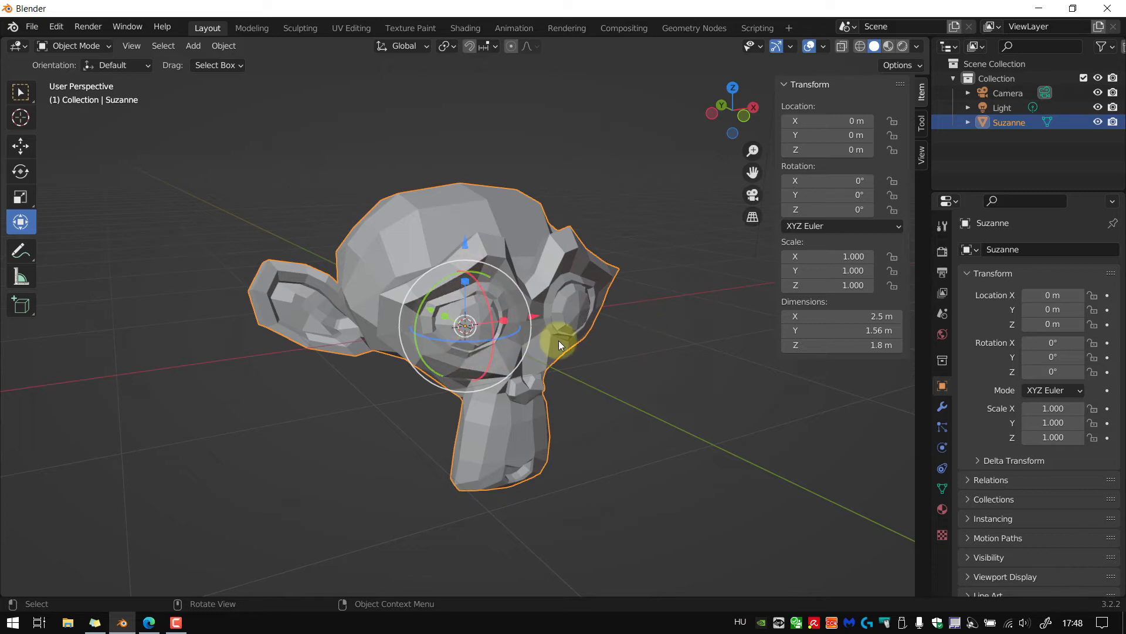
pyautogui.scroll(3, 444, 371)
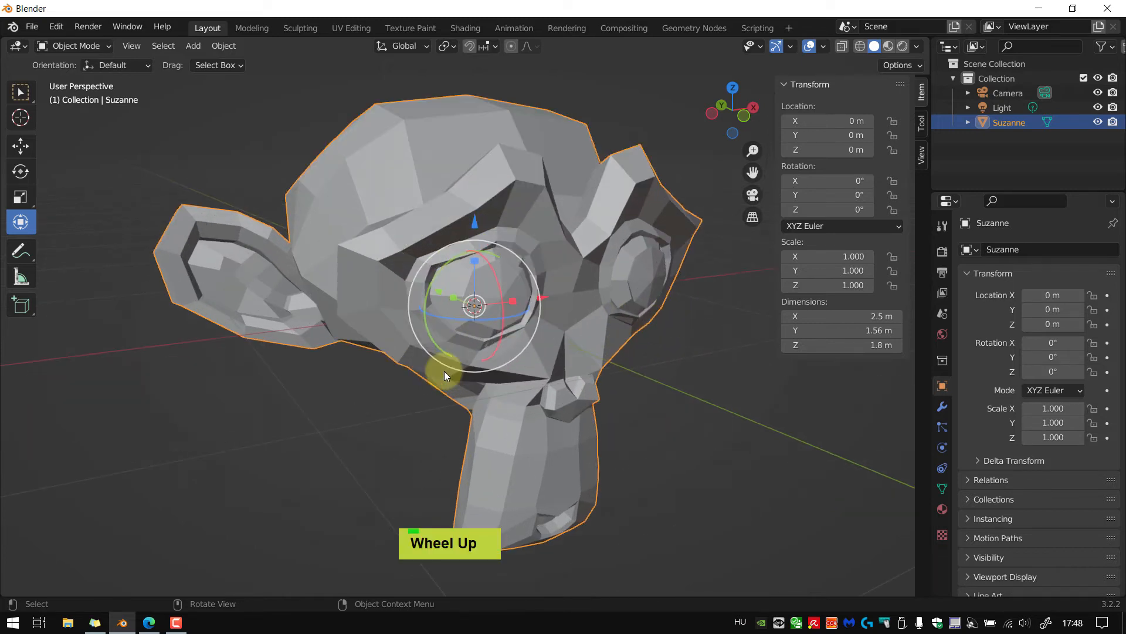
pyautogui.scroll(-1, 463, 298)
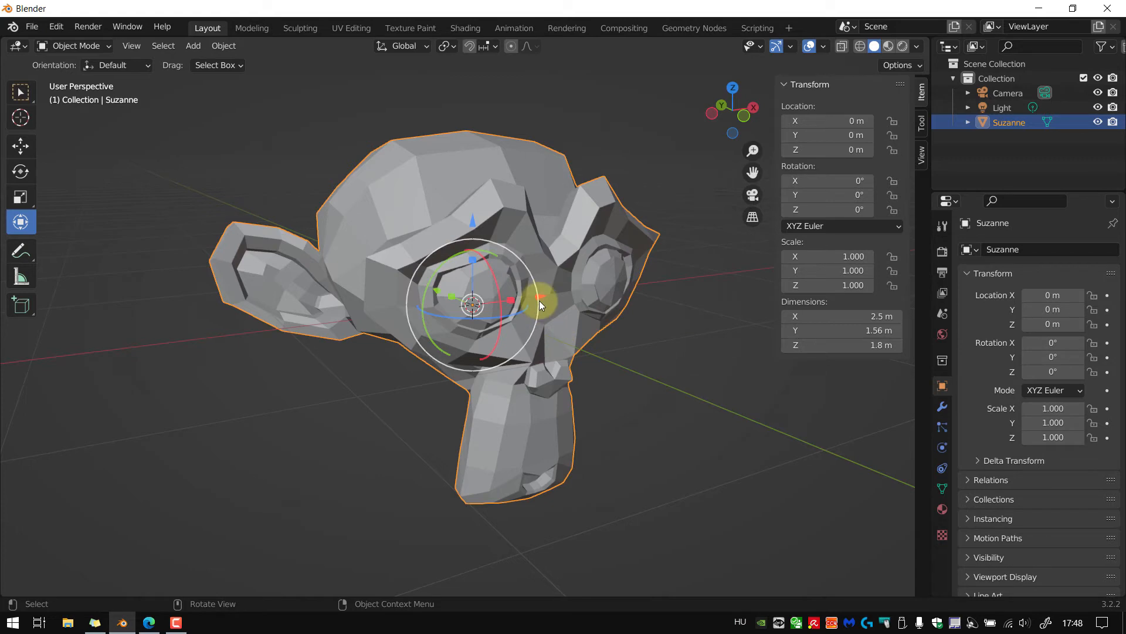
pyautogui.moveTo(542, 297); pyautogui.dragTo(485, 300)
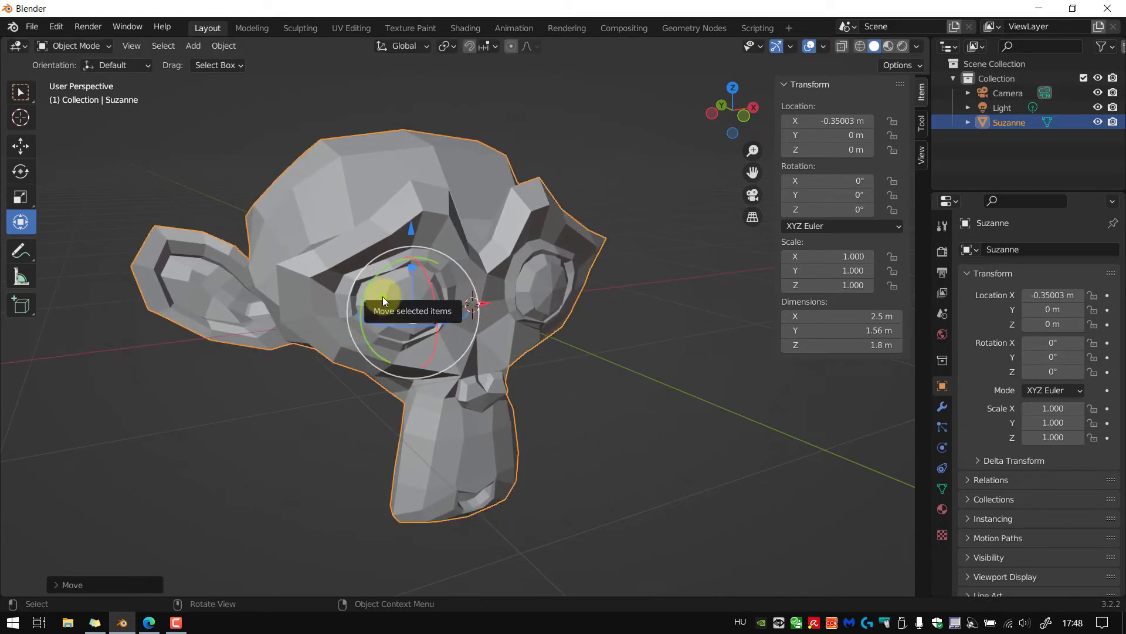
pyautogui.moveTo(382, 297); pyautogui.dragTo(410, 315)
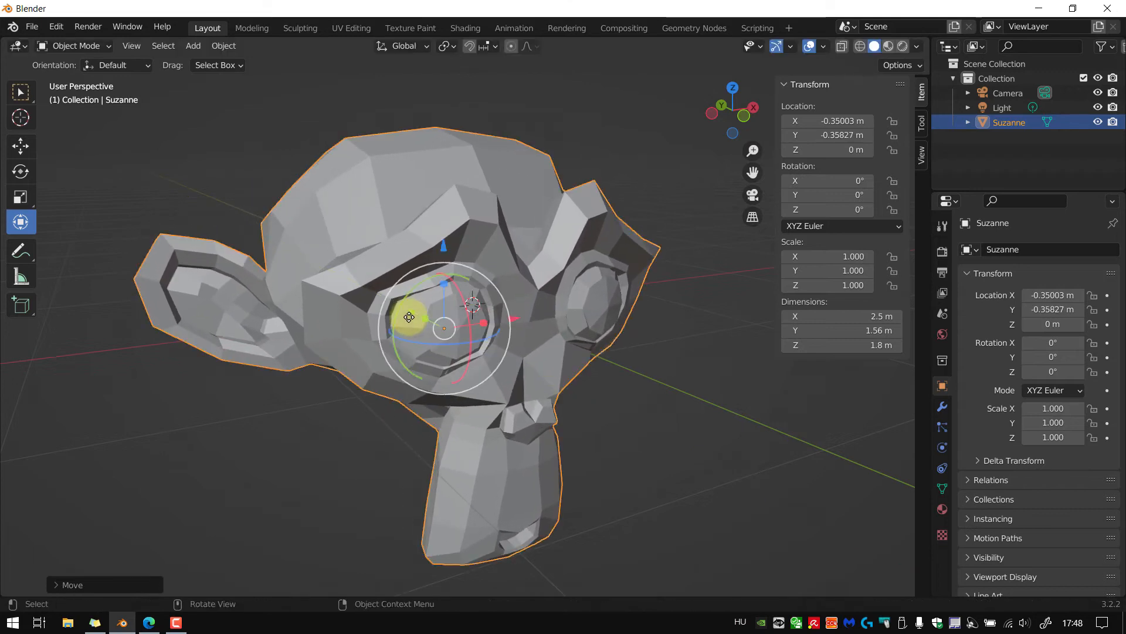
pyautogui.moveTo(441, 245)
pyautogui.mouseDown()
pyautogui.moveTo(438, 196)
pyautogui.moveTo(442, 241)
pyautogui.mouseUp()
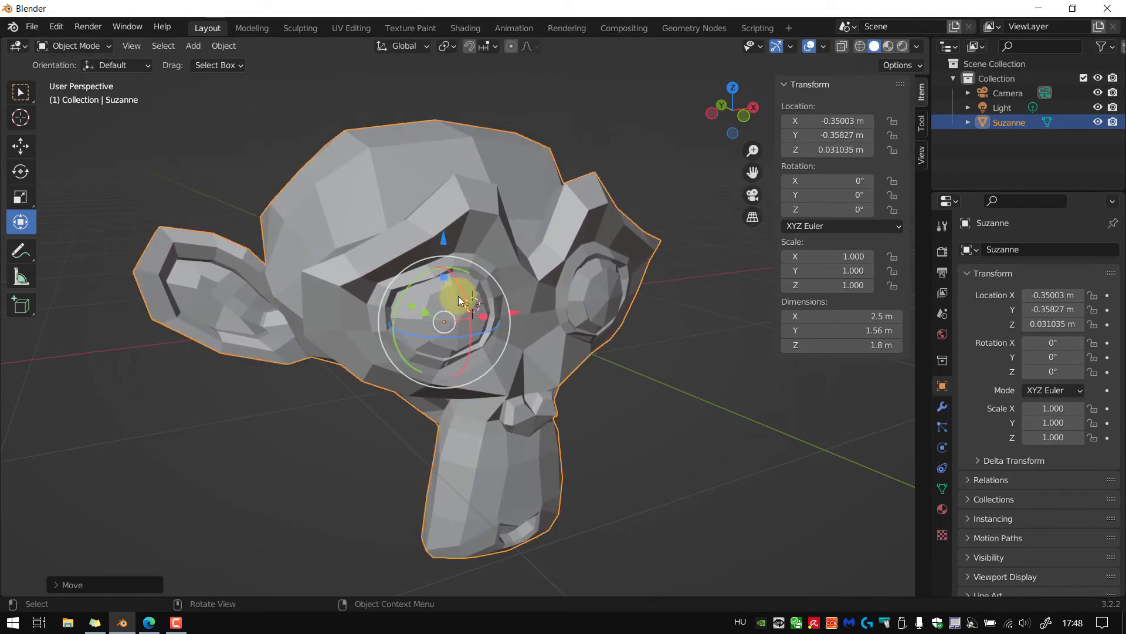
# Rotate Suzanne to about 4.9° in X and -36.4° in Y, and scale it unevenly to about 1.064, 0.999 and 0.882
pyautogui.moveTo(460, 288); pyautogui.dragTo(455, 362)
pyautogui.moveTo(419, 277); pyautogui.dragTo(444, 318)
pyautogui.moveTo(444, 280)
pyautogui.mouseDown()
pyautogui.moveTo(445, 259)
pyautogui.moveTo(441, 294)
pyautogui.mouseUp()
# Raise Suzanne along the Z axis to about 1.46 m, and lower it again to about 0.31 m
pyautogui.scroll(-2, 637, 389)
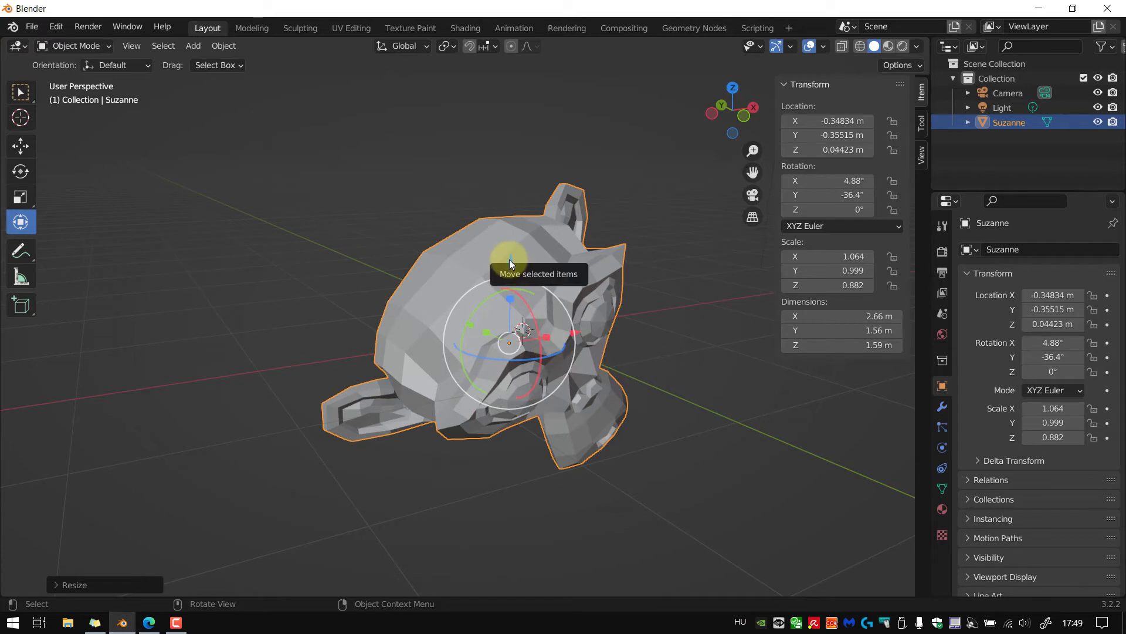
pyautogui.moveTo(509, 259); pyautogui.dragTo(512, 376)
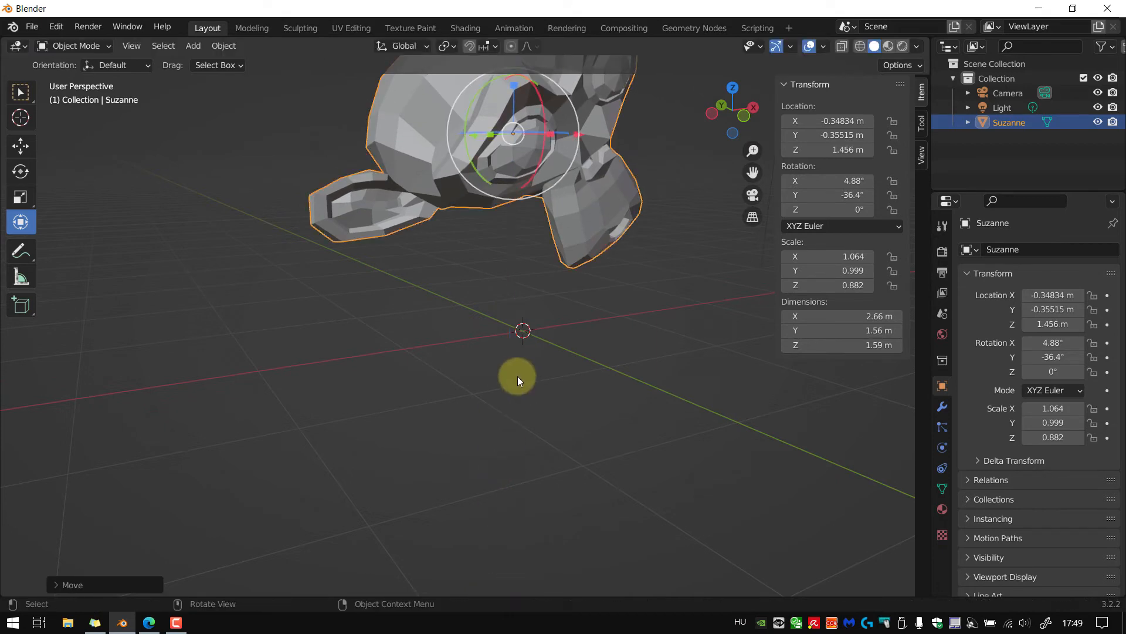
pyautogui.scroll(-3, 593, 387)
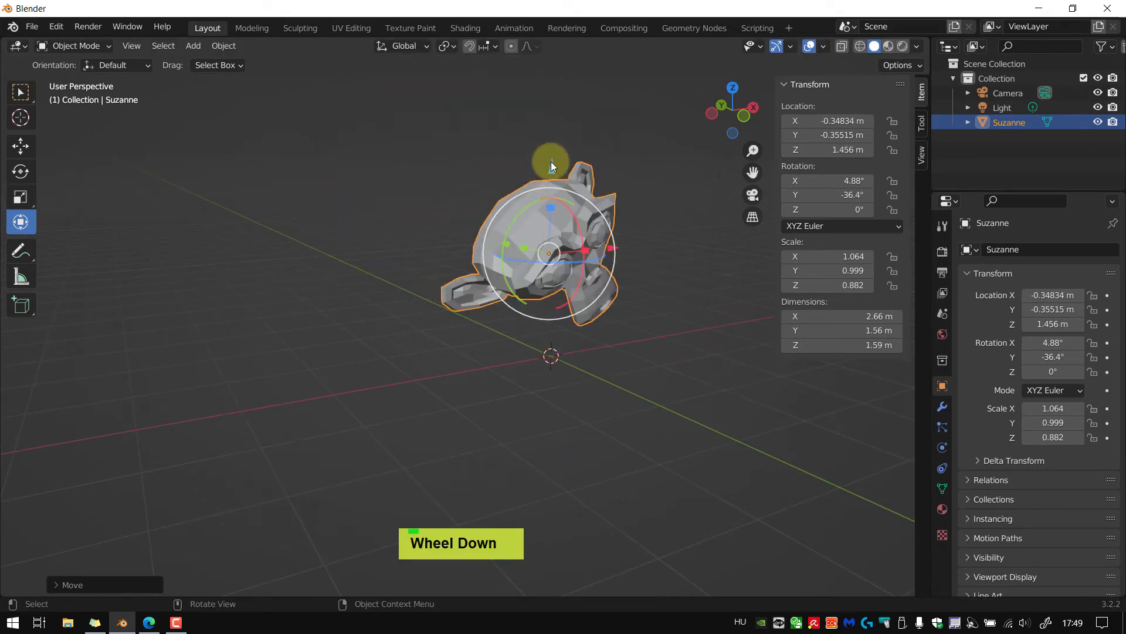
pyautogui.moveTo(551, 160); pyautogui.dragTo(549, 259)
# Rotate Suzanne about the global X axis to a rotation of about -10.2°, -35.4° and 8.9°
pyautogui.scroll(6, 563, 338)
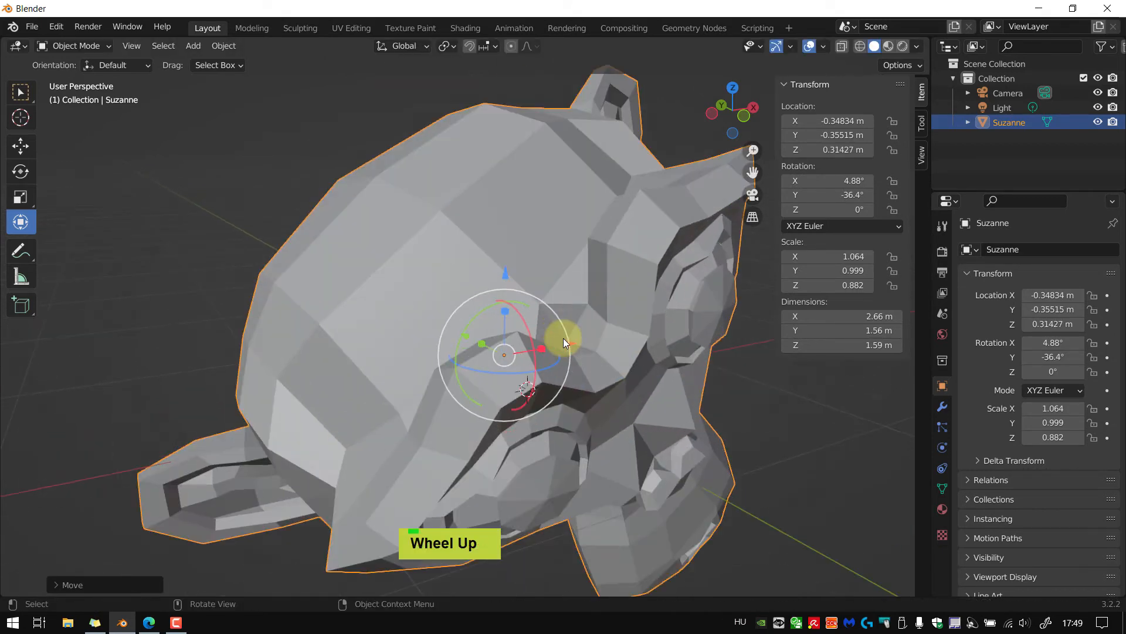
pyautogui.scroll(-1, 563, 338)
pyautogui.moveTo(563, 338)
pyautogui.mouseDown(button='middle')
pyautogui.moveTo(549, 336)
pyautogui.moveTo(565, 336)
pyautogui.mouseUp(button='middle')
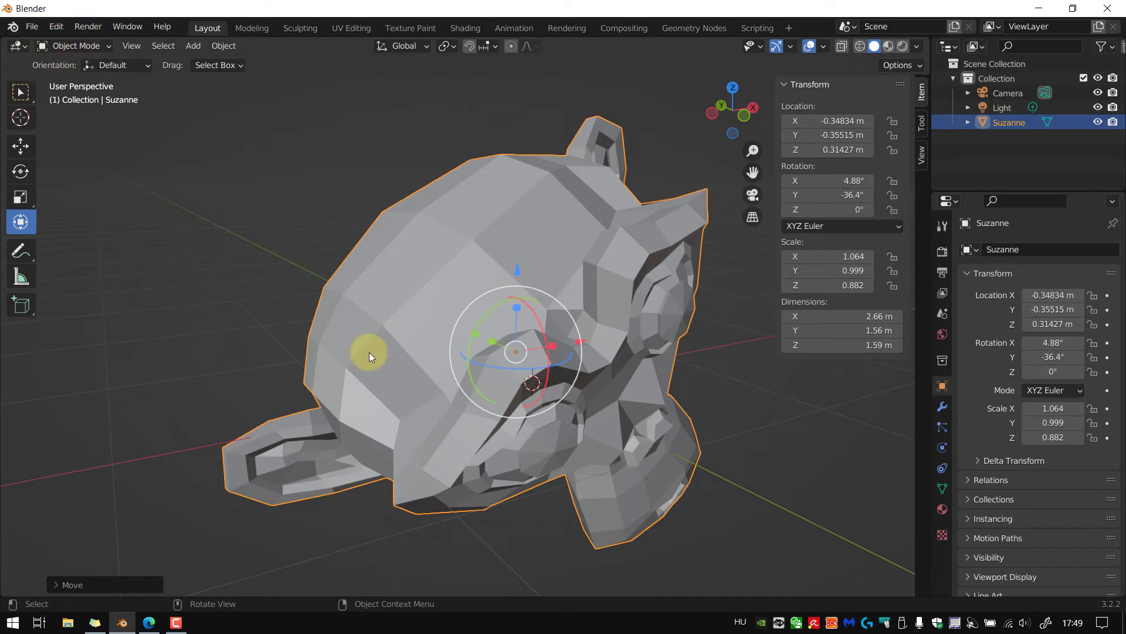
pyautogui.moveTo(540, 320)
pyautogui.mouseDown()
pyautogui.moveTo(530, 326)
pyautogui.moveTo(539, 302)
pyautogui.mouseUp()
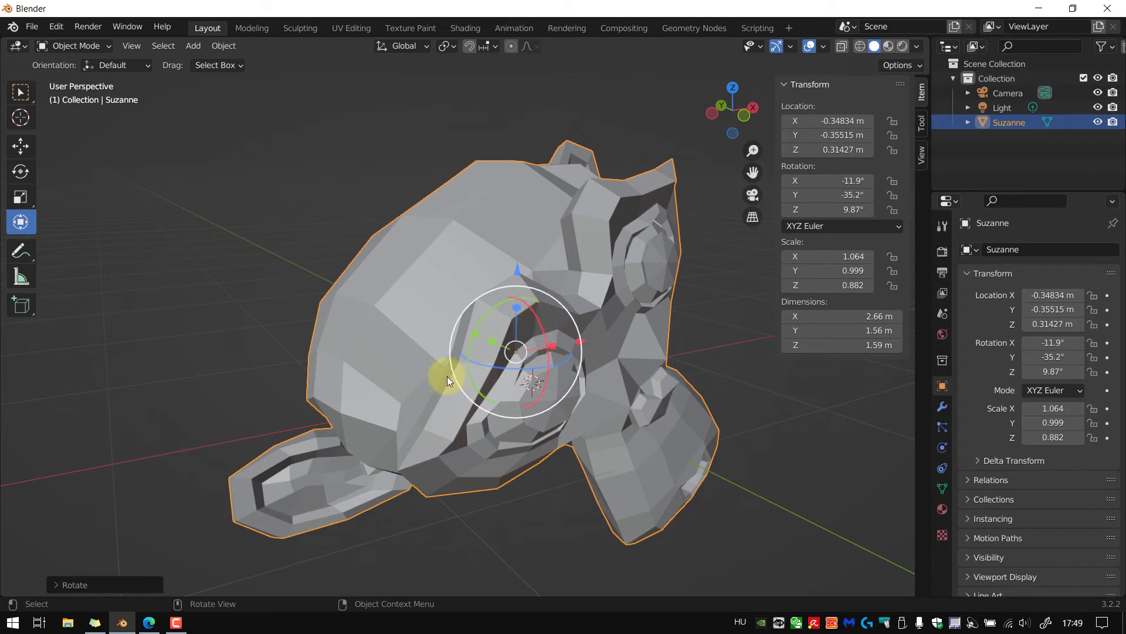
pyautogui.moveTo(541, 323); pyautogui.dragTo(487, 295)
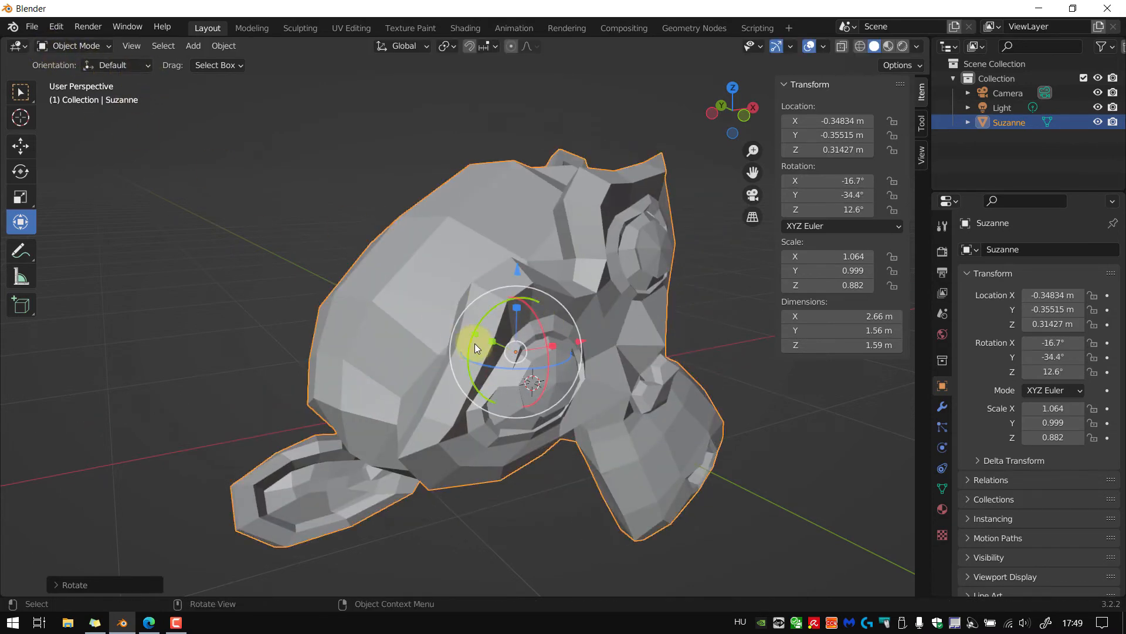
pyautogui.moveTo(540, 323); pyautogui.dragTo(545, 332)
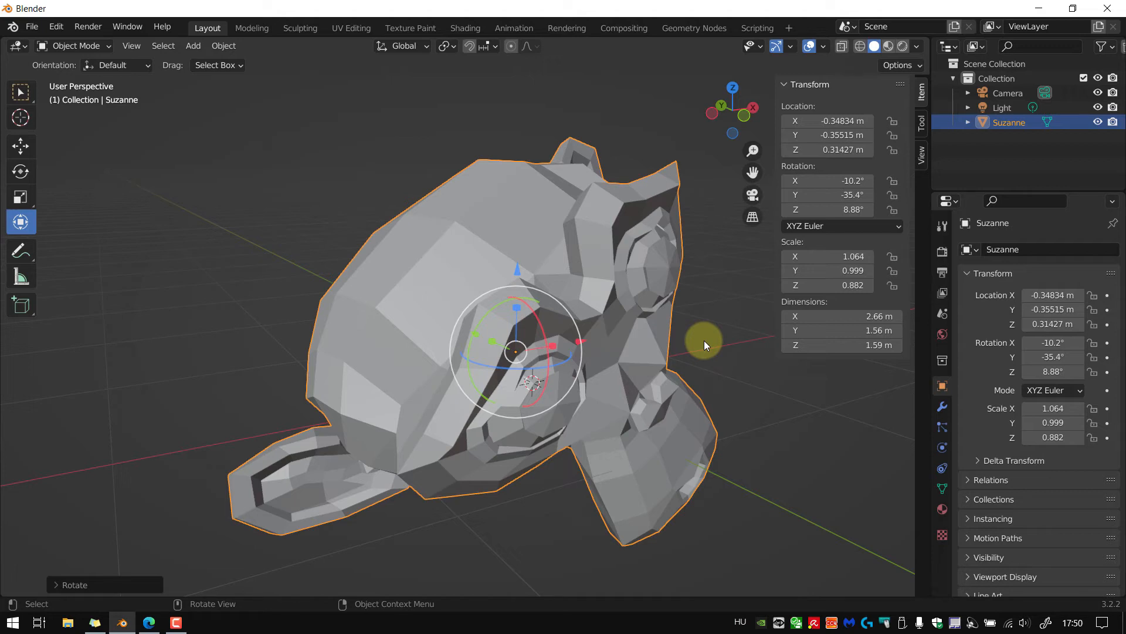
# Clear Suzanne's rotation, scale and location, restoring its default transform at the world origin
pyautogui.hotkey('alt', 'r')
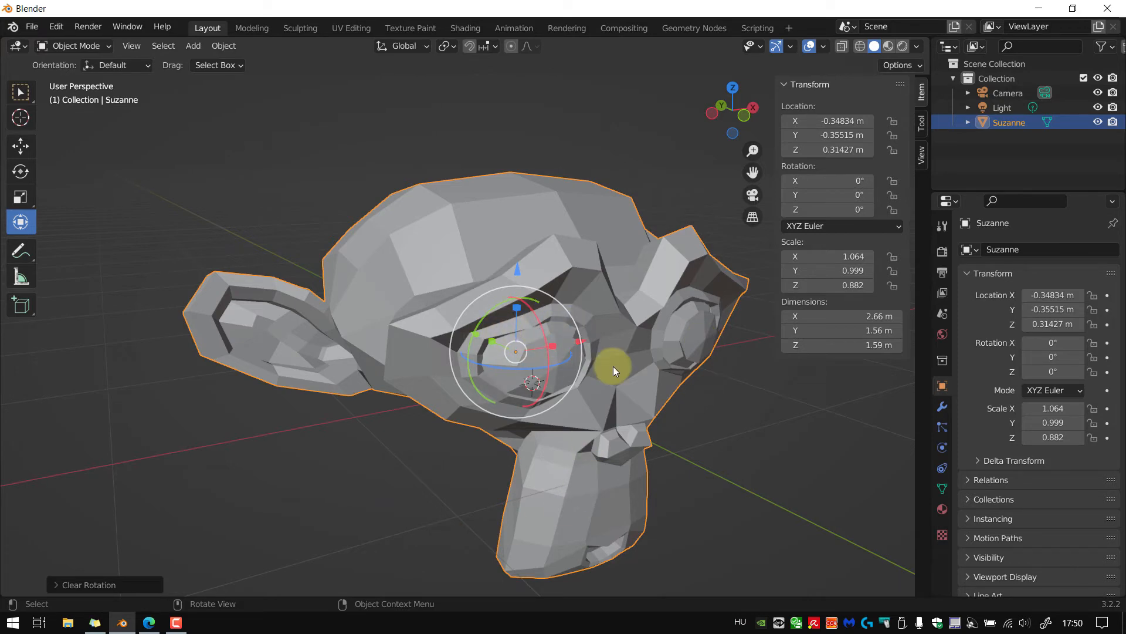
pyautogui.hotkey('alt', 's')
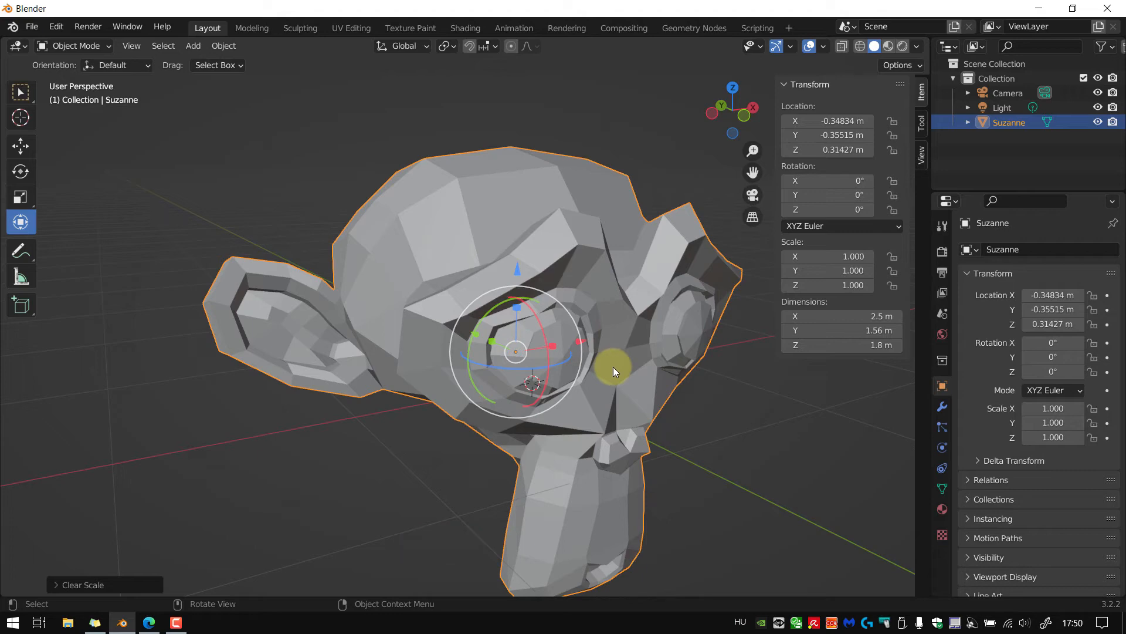
pyautogui.hotkey('alt', 'g')
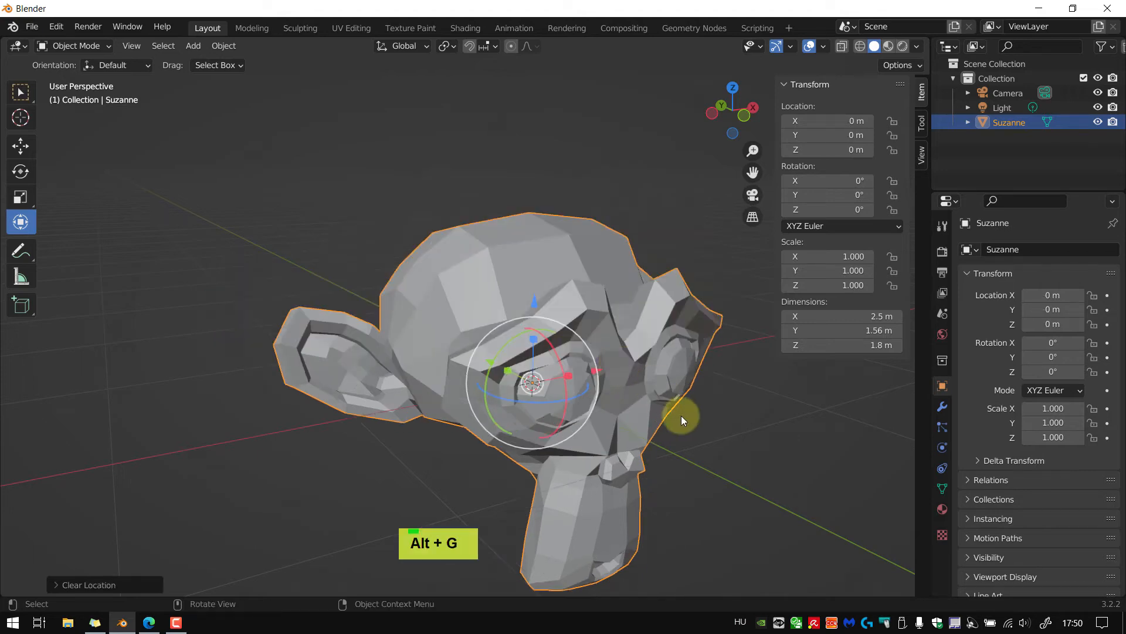
# Move Suzanne along the X axis to about -1.51 m, and clear its location
pyautogui.moveTo(681, 416)
pyautogui.keyDown('alt'); pyautogui.mouseDown(button='middle')
pyautogui.moveTo(613, 407)
pyautogui.moveTo(612, 396)
pyautogui.moveTo(688, 414)
pyautogui.moveTo(677, 418)
pyautogui.mouseUp(button='middle'); pyautogui.keyUp('alt')
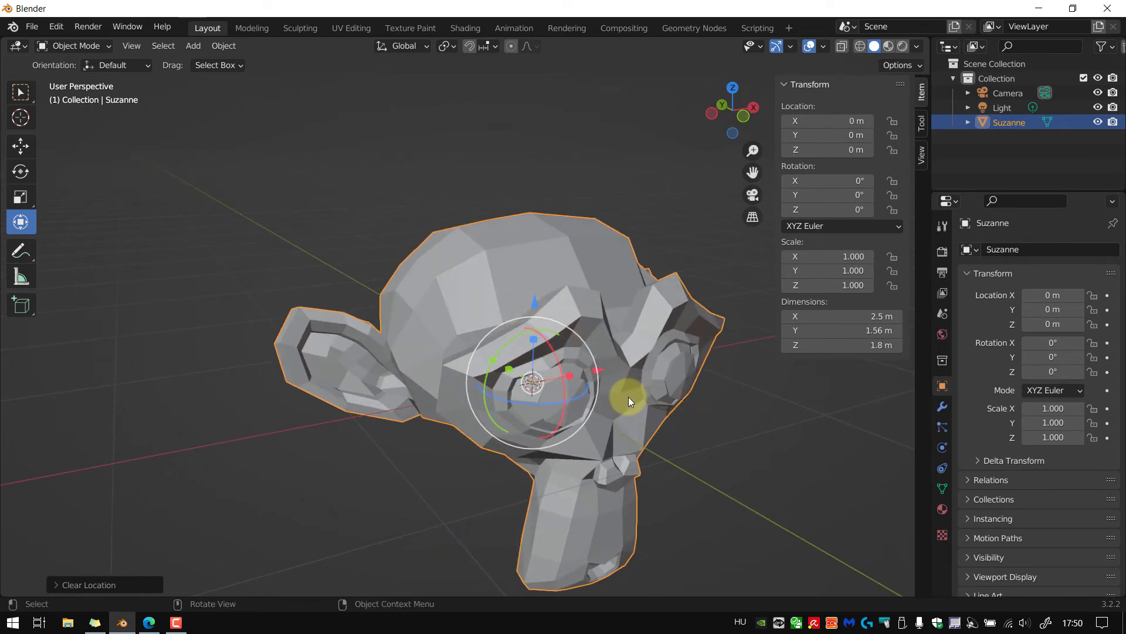
pyautogui.moveTo(593, 370); pyautogui.dragTo(299, 427)
pyautogui.scroll(-2, 343, 428)
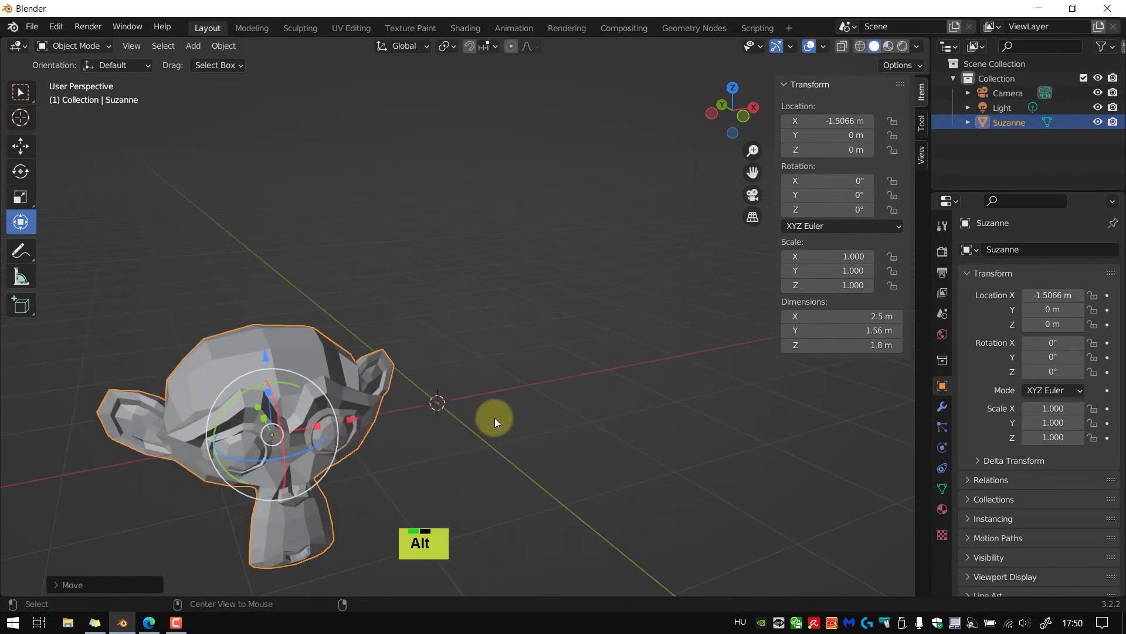
pyautogui.hotkey('alt', 'g')
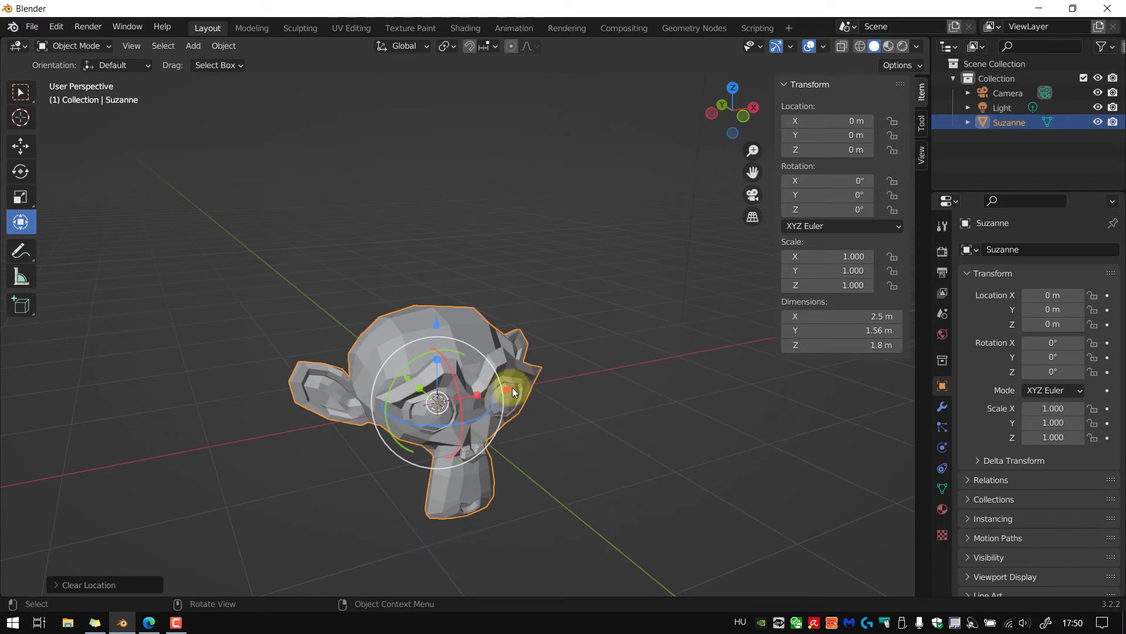
# Move Suzanne along the X axis to about -2.25 m, deselect and reselect it, and clear its location
pyautogui.scroll(2, 409, 385)
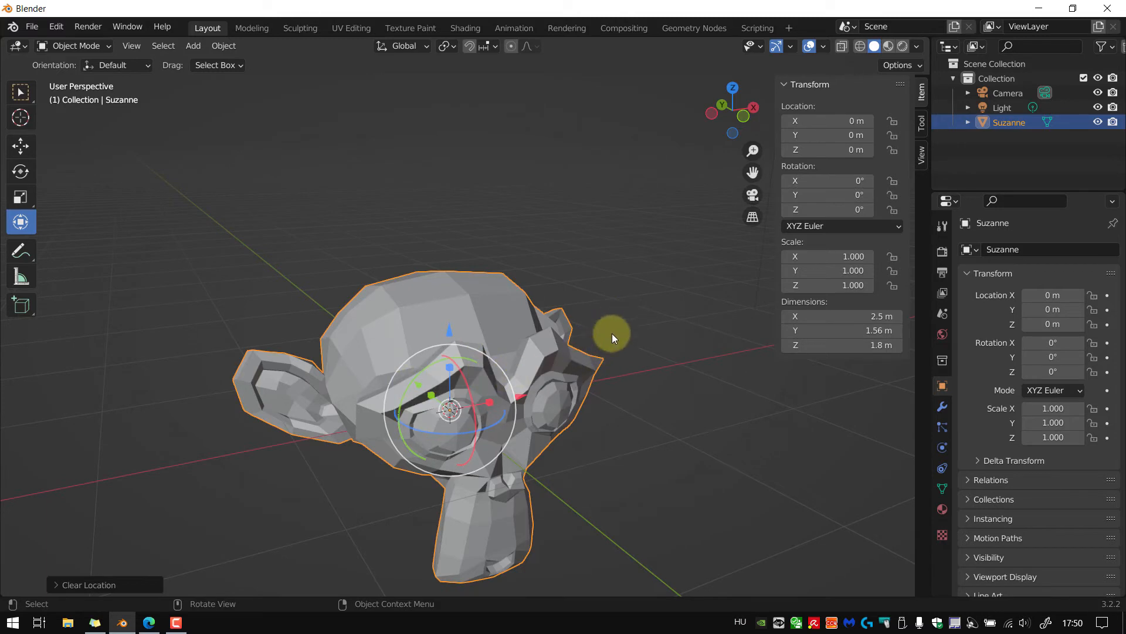
pyautogui.scroll(-3, 612, 333)
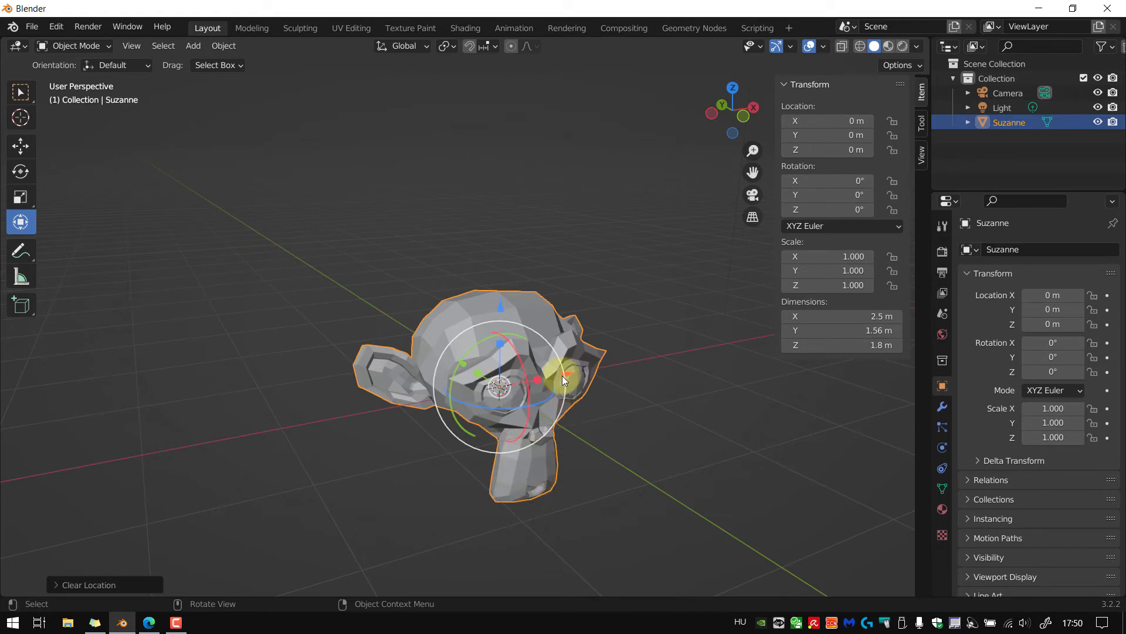
pyautogui.moveTo(562, 376); pyautogui.dragTo(312, 423)
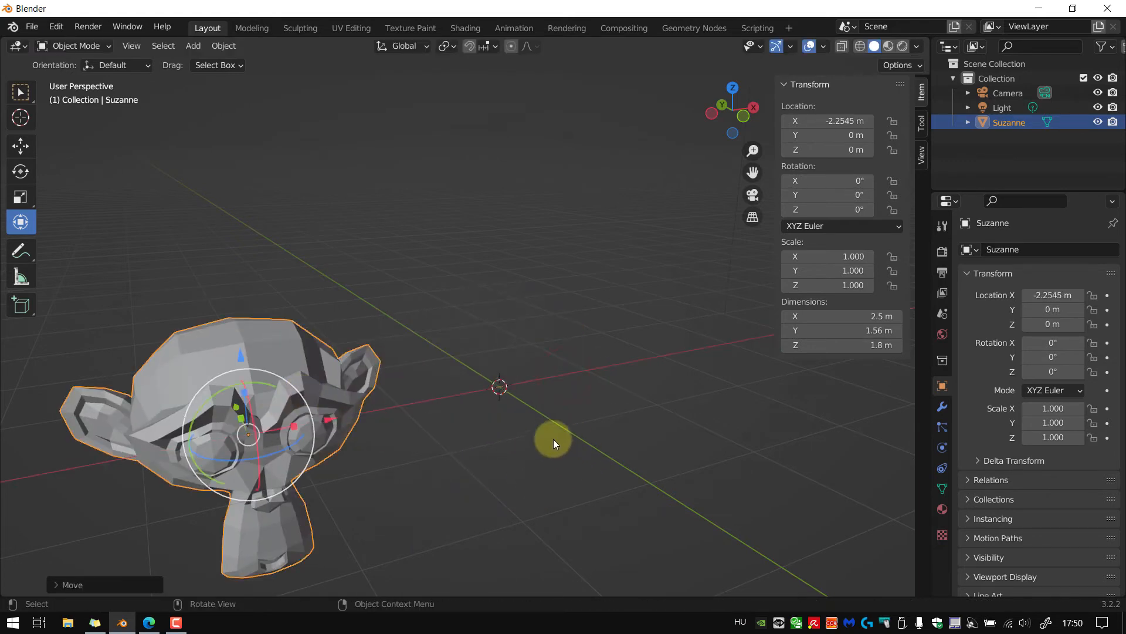
pyautogui.click(656, 432)
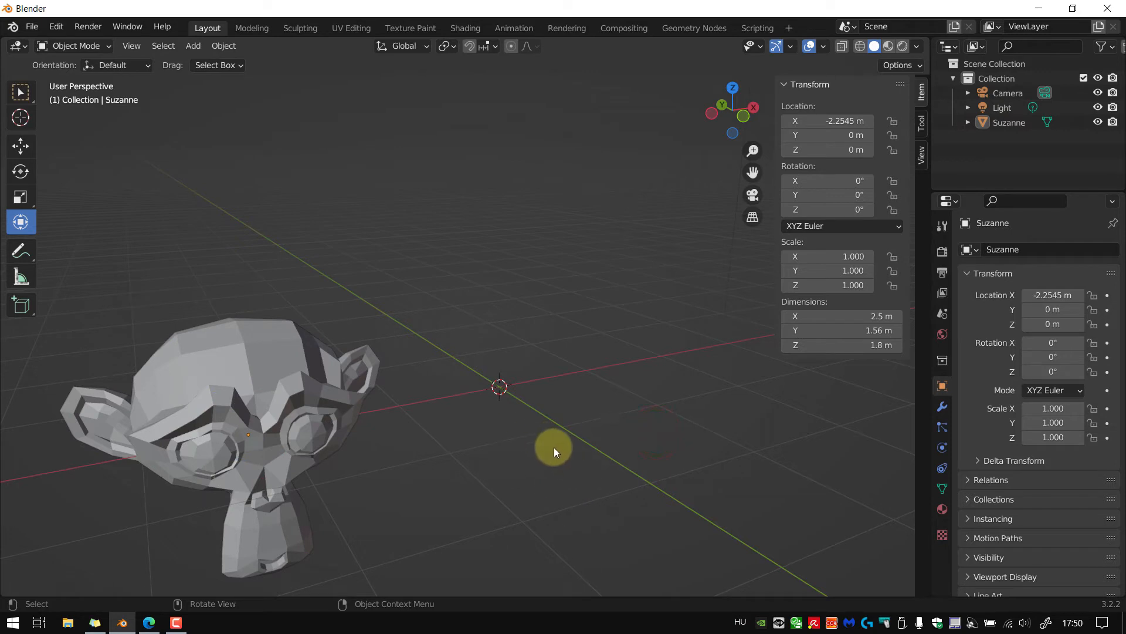
pyautogui.click(251, 369)
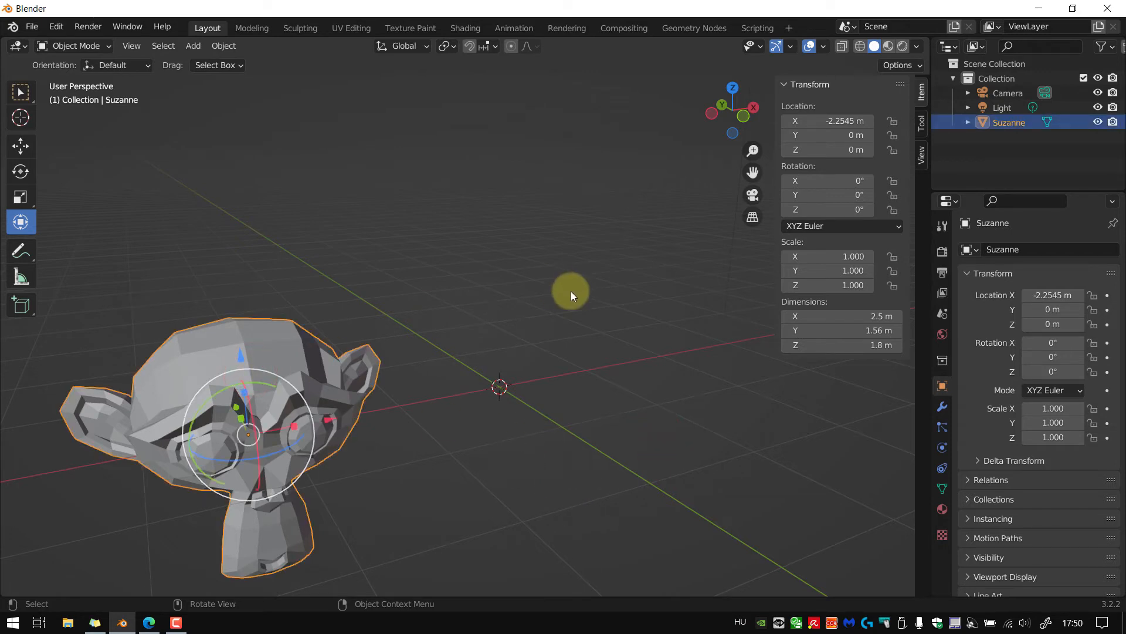
pyautogui.hotkey('alt', 'g')
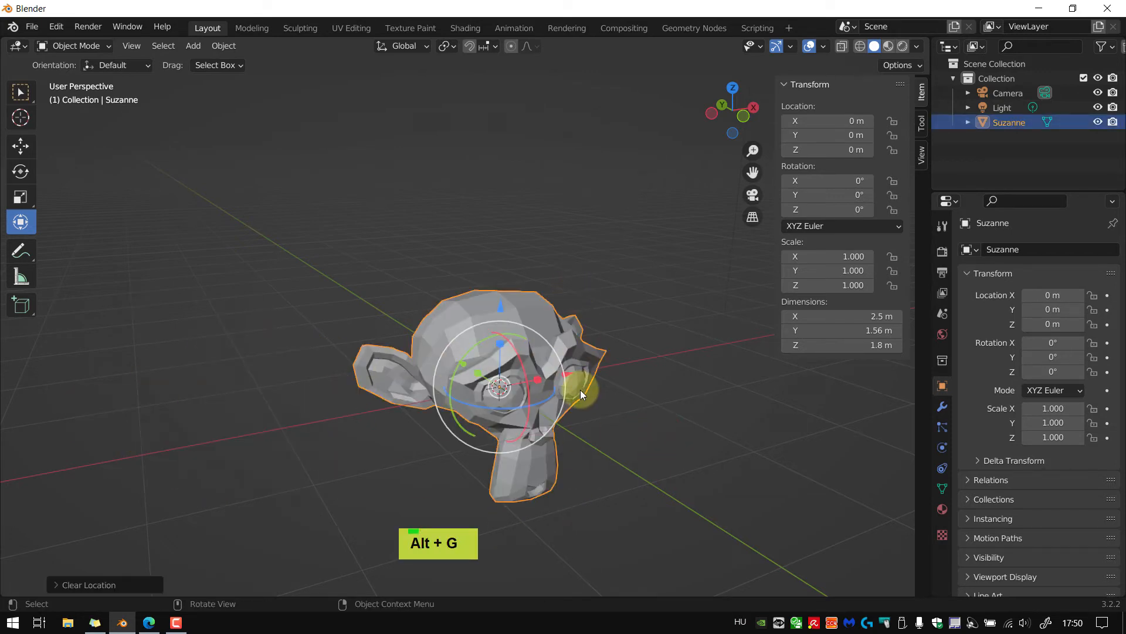
pyautogui.scroll(1, 643, 403)
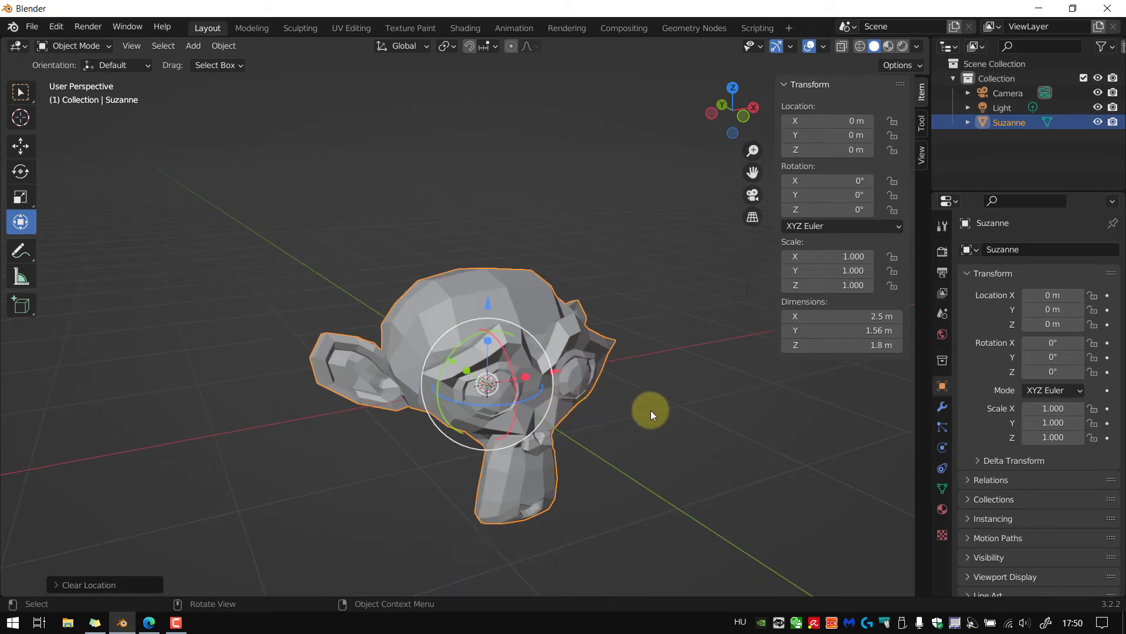
pyautogui.click(650, 410)
pyautogui.doubleClick(514, 307)
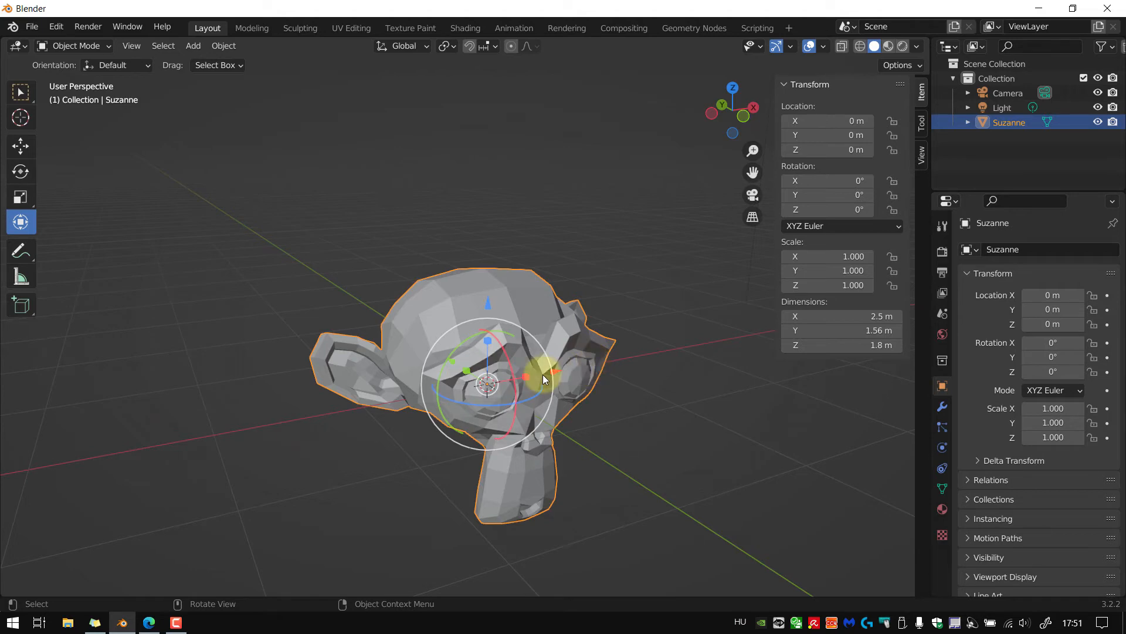
pyautogui.scroll(3, 544, 375)
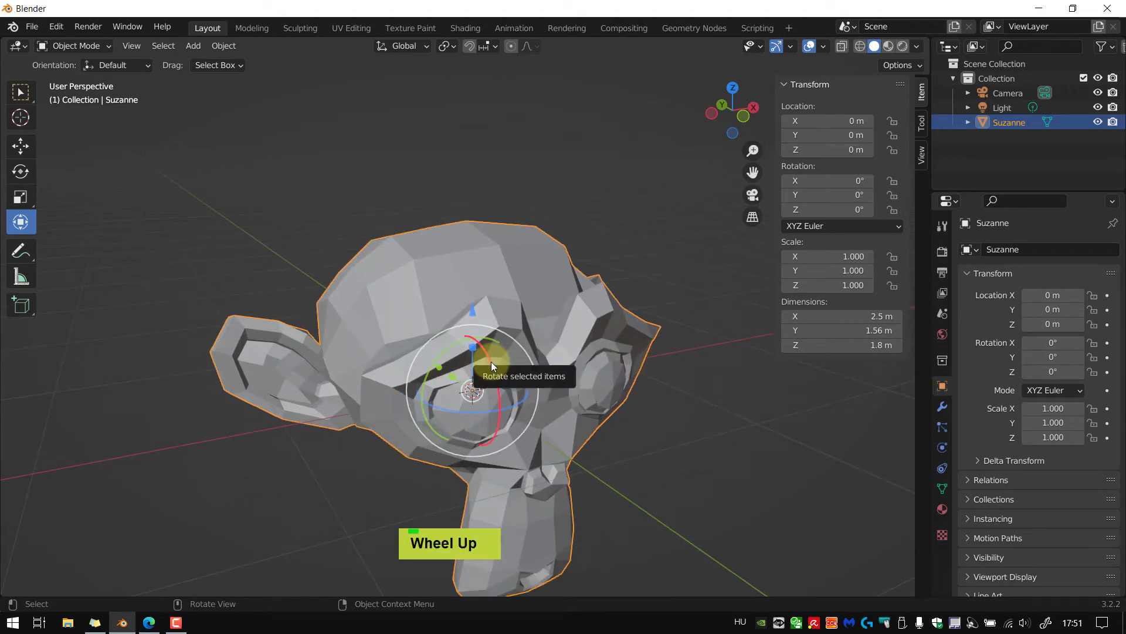
# Rotate Suzanne about the global X axis to about 3.83°, and try a further rotation about the same axis
pyautogui.moveTo(491, 361); pyautogui.dragTo(526, 315)
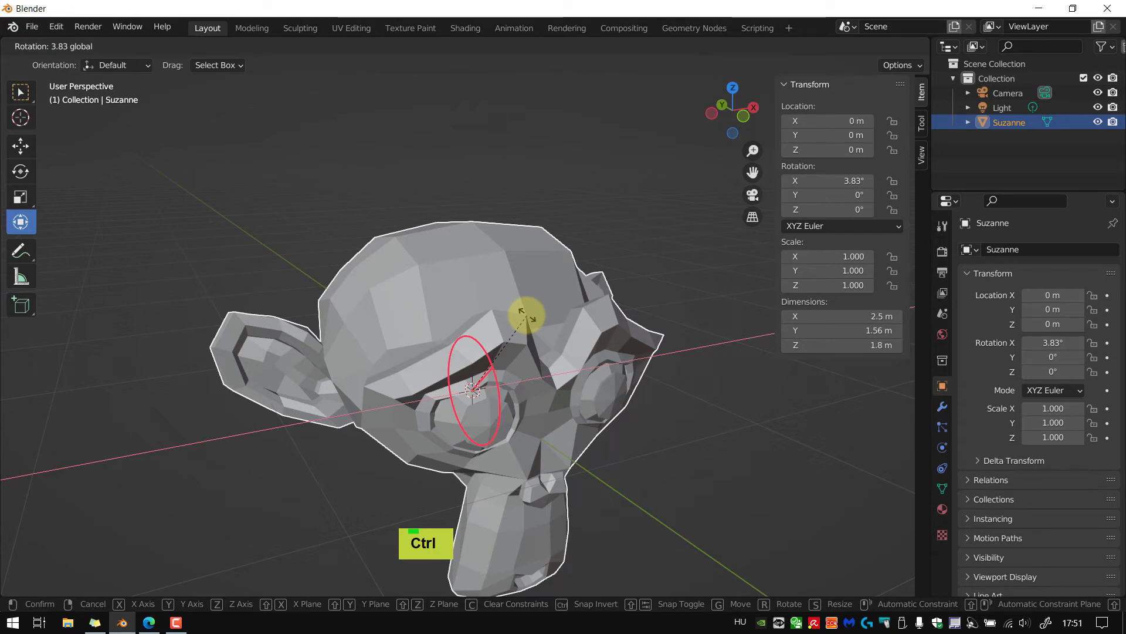
pyautogui.keyDown('ctrl'); pyautogui.moveTo(527, 315); pyautogui.dragTo(526, 315); pyautogui.keyUp('ctrl')
pyautogui.keyDown('ctrl'); pyautogui.moveTo(527, 312); pyautogui.dragTo(527, 312); pyautogui.keyUp('ctrl')
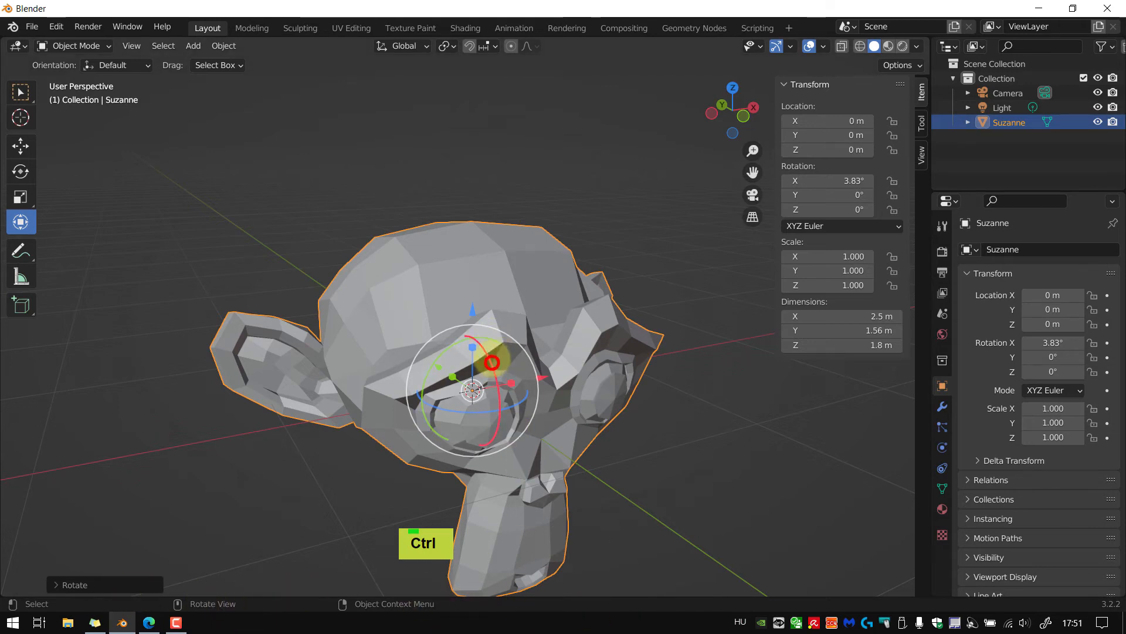
pyautogui.moveTo(492, 357); pyautogui.dragTo(491, 351)
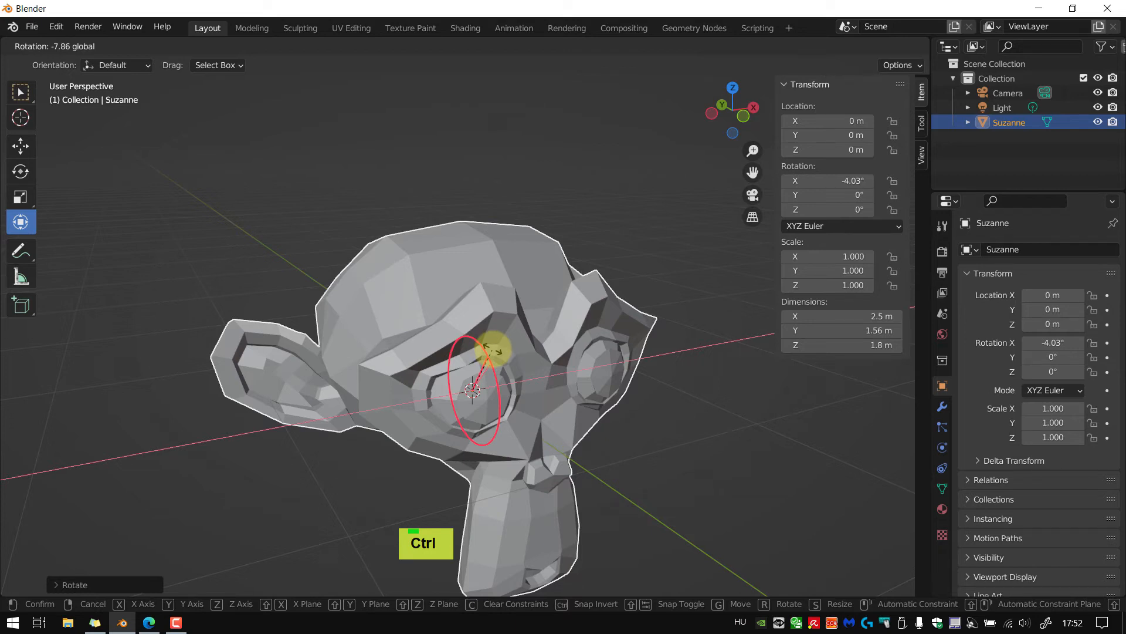
pyautogui.moveTo(493, 349); pyautogui.dragTo(497, 259)
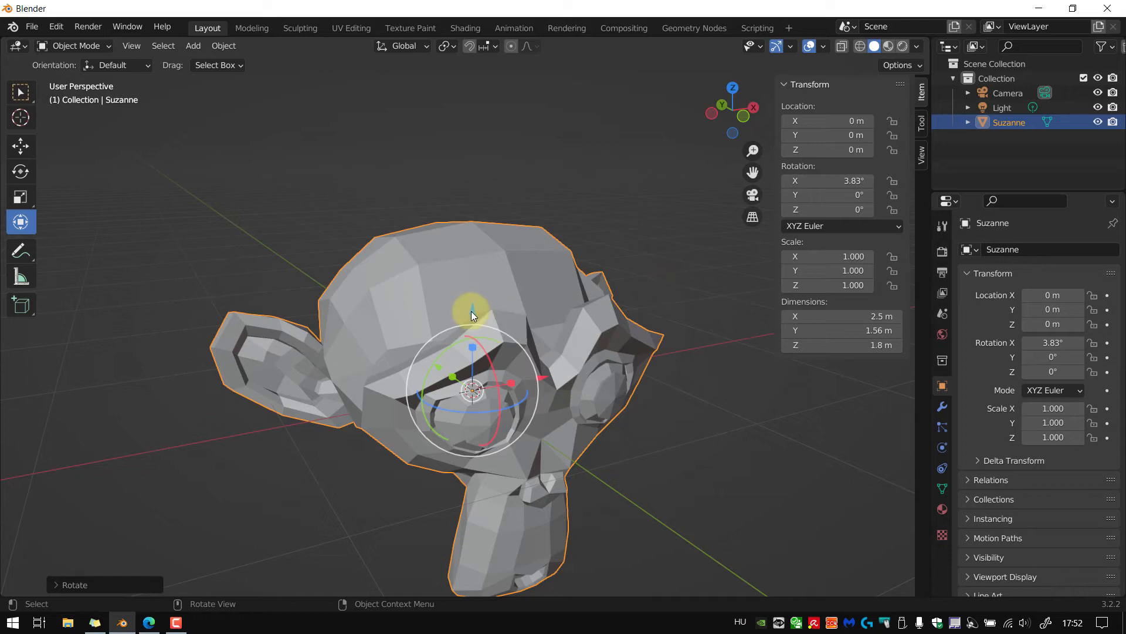
# Move Suzanne up along the global Z axis to 1 m with increment snapping
pyautogui.moveTo(470, 311); pyautogui.dragTo(493, 227)
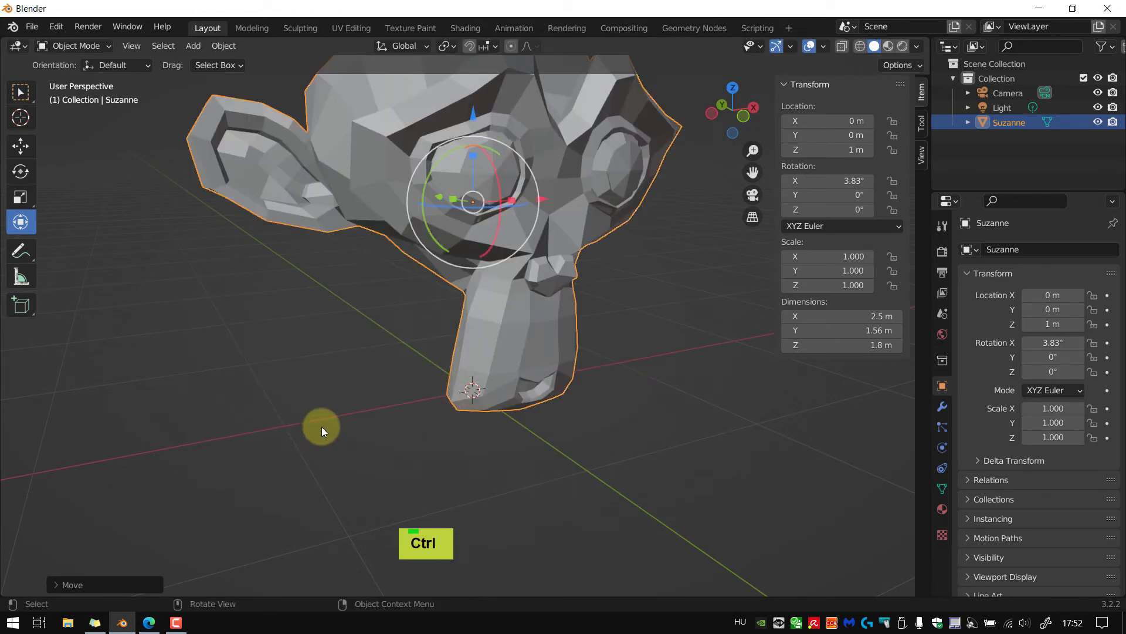
pyautogui.scroll(-3, 325, 434)
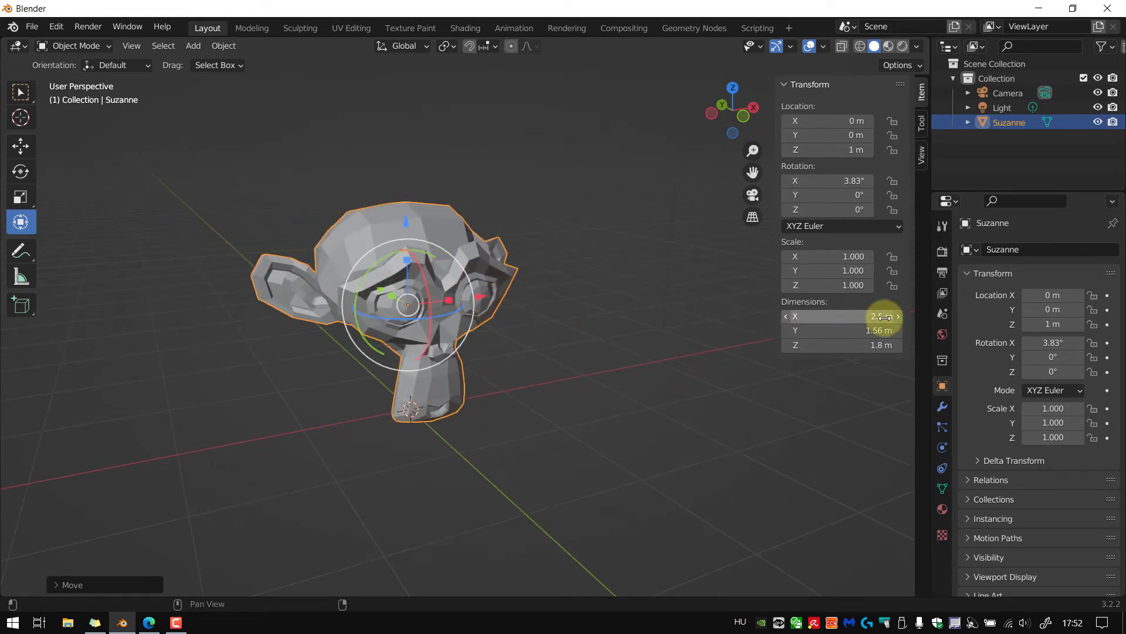
pyautogui.moveTo(515, 416)
pyautogui.mouseDown(button='middle')
pyautogui.moveTo(490, 413)
pyautogui.moveTo(508, 422)
pyautogui.mouseUp(button='middle')
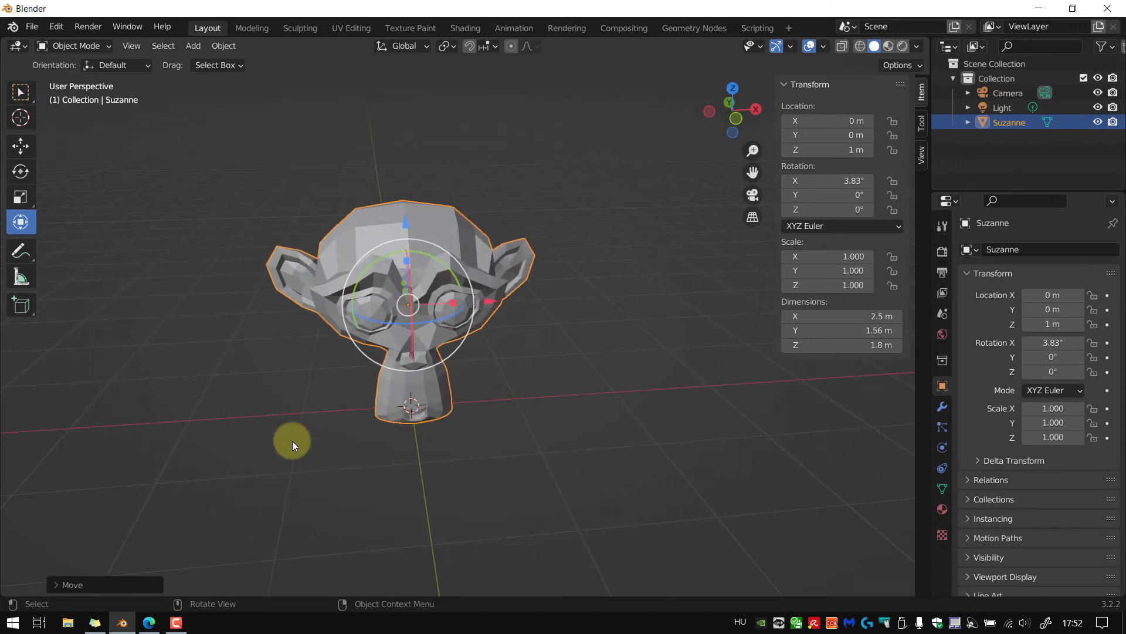
# Lower Suzanne along the Z axis to 0.5 m with finer increment snapping, and clear its location
pyautogui.moveTo(410, 478); pyautogui.dragTo(428, 237, button='middle')
pyautogui.scroll(2, 333, 329)
pyautogui.keyDown('ctrl'); pyautogui.moveTo(440, 210); pyautogui.dragTo(465, 229); pyautogui.keyUp('ctrl')
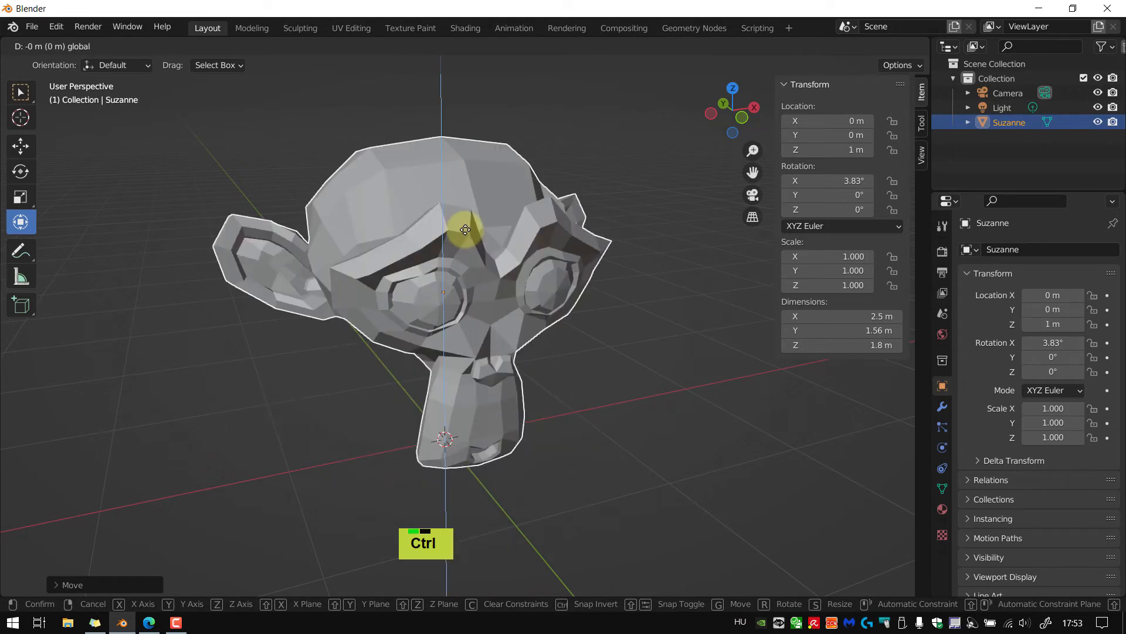
pyautogui.keyDown('ctrl'); pyautogui.keyDown('shift'); pyautogui.moveTo(466, 230); pyautogui.dragTo(536, 295); pyautogui.keyUp('shift'); pyautogui.keyUp('ctrl')
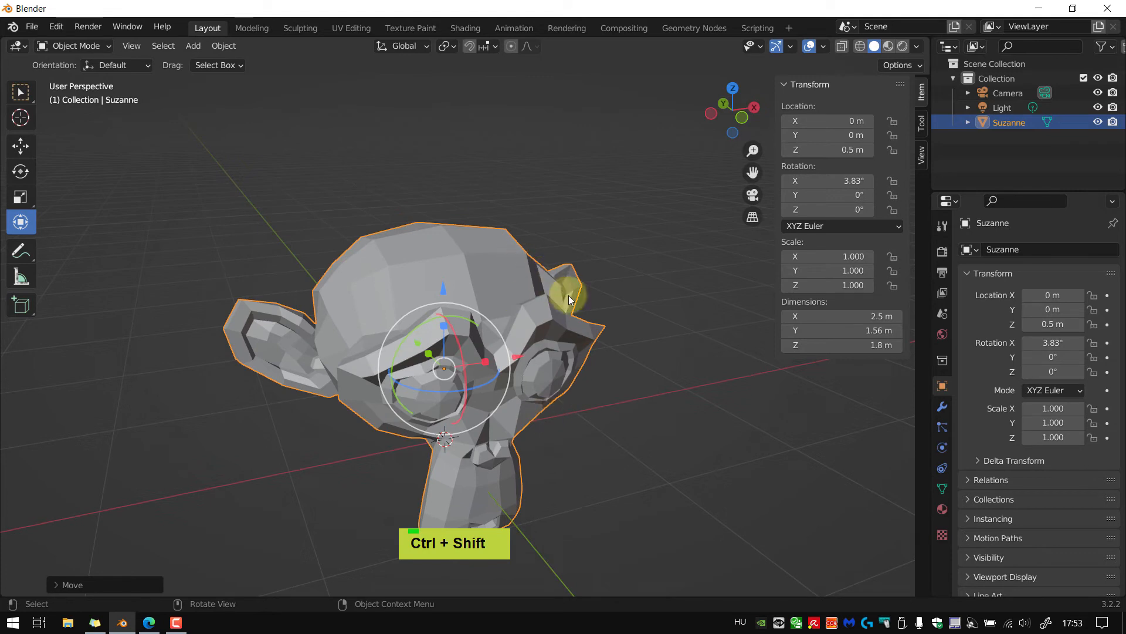
pyautogui.moveTo(569, 298); pyautogui.dragTo(581, 271, button='middle')
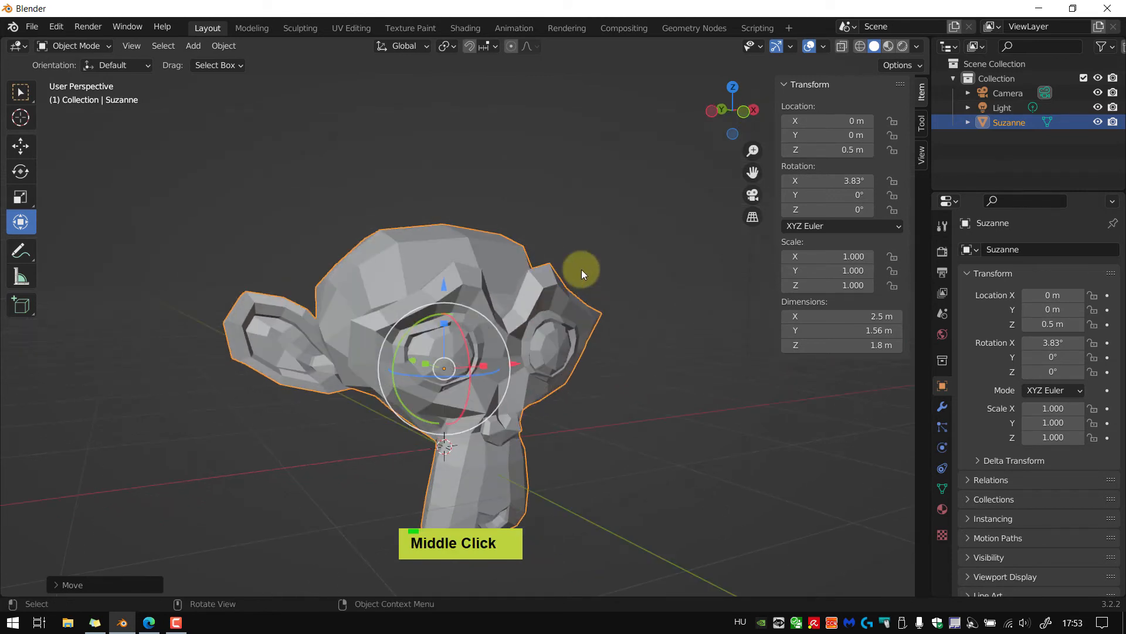
pyautogui.hotkey('alt', 'g')
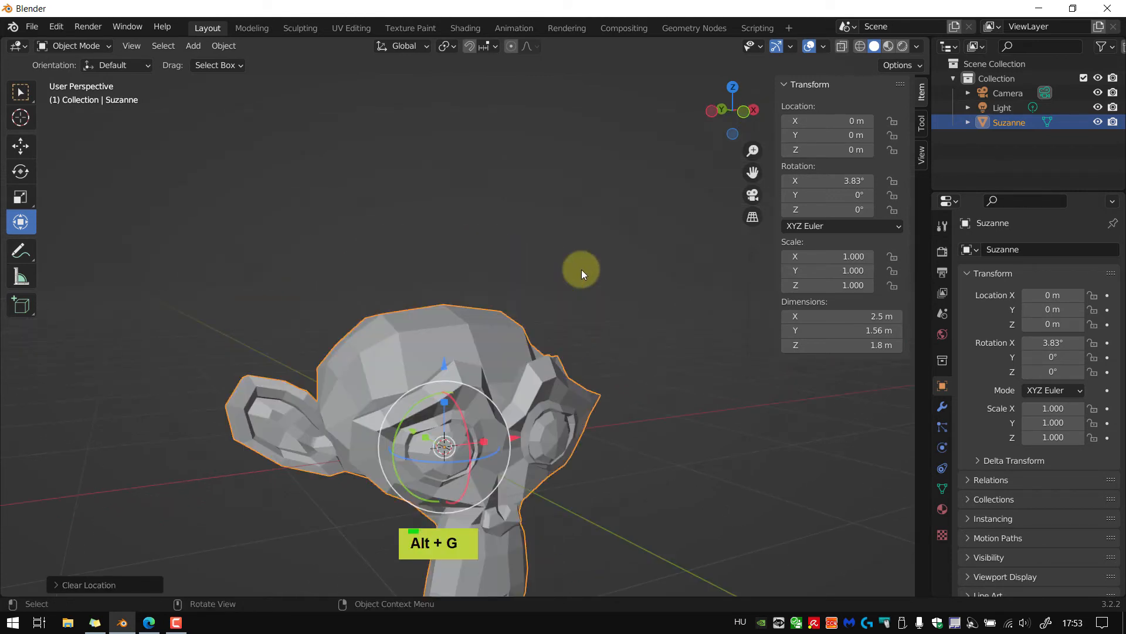
# Raise Suzanne slightly along the global Z axis to about 0.012 m
pyautogui.hotkey('shift', 'f')
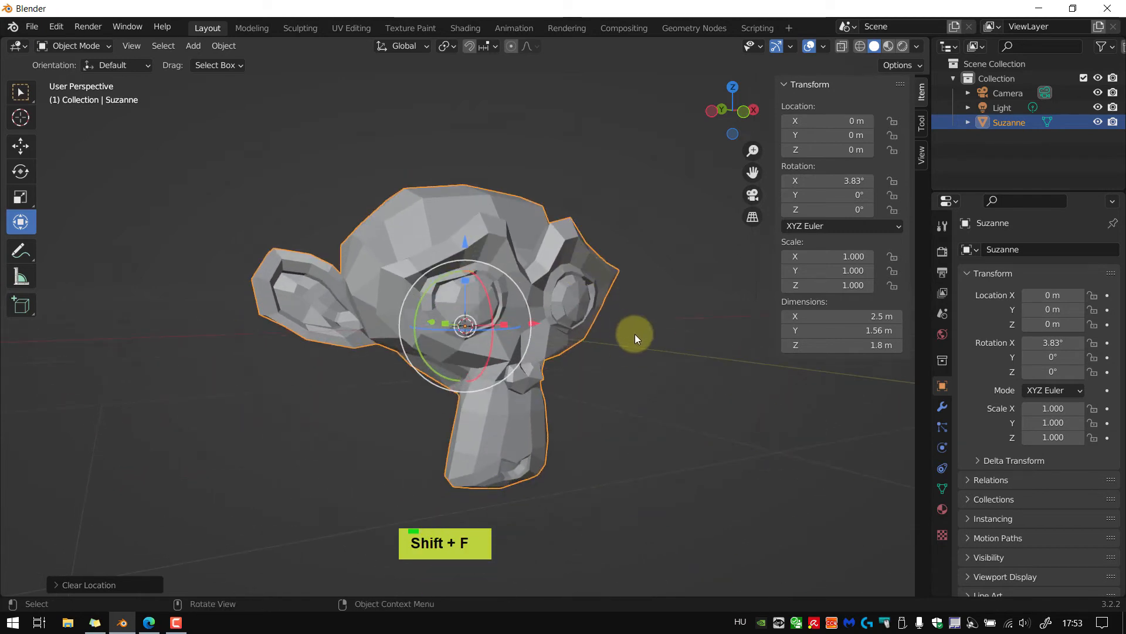
pyautogui.moveTo(634, 338); pyautogui.dragTo(579, 350, button='middle')
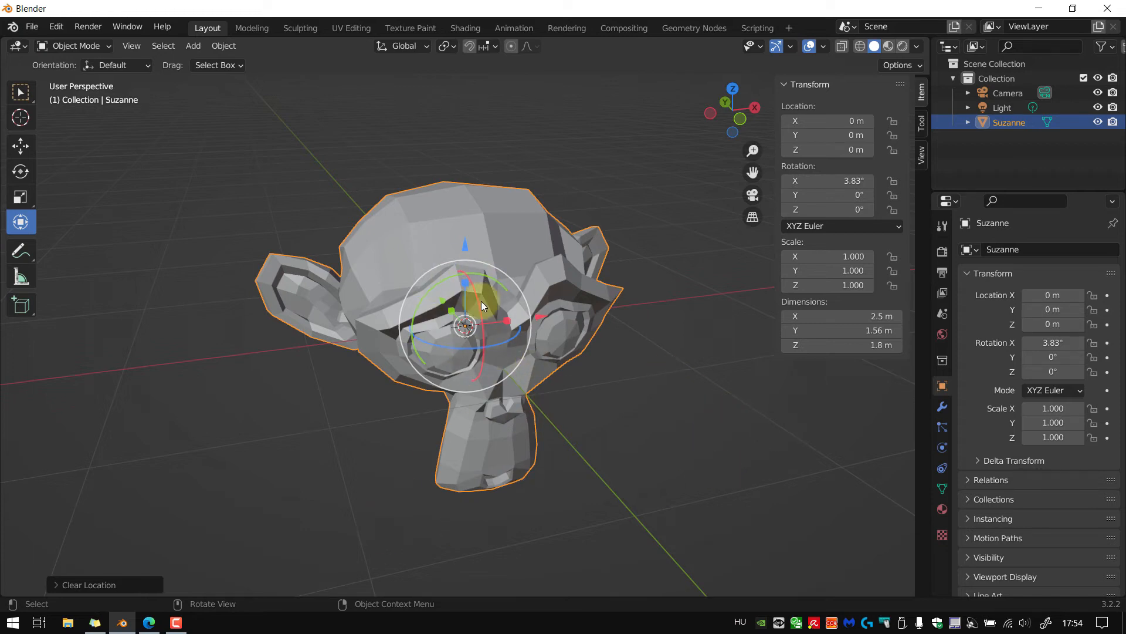
pyautogui.moveTo(466, 245)
pyautogui.mouseDown()
pyautogui.moveTo(465, 209)
pyautogui.moveTo(466, 246)
pyautogui.mouseUp()
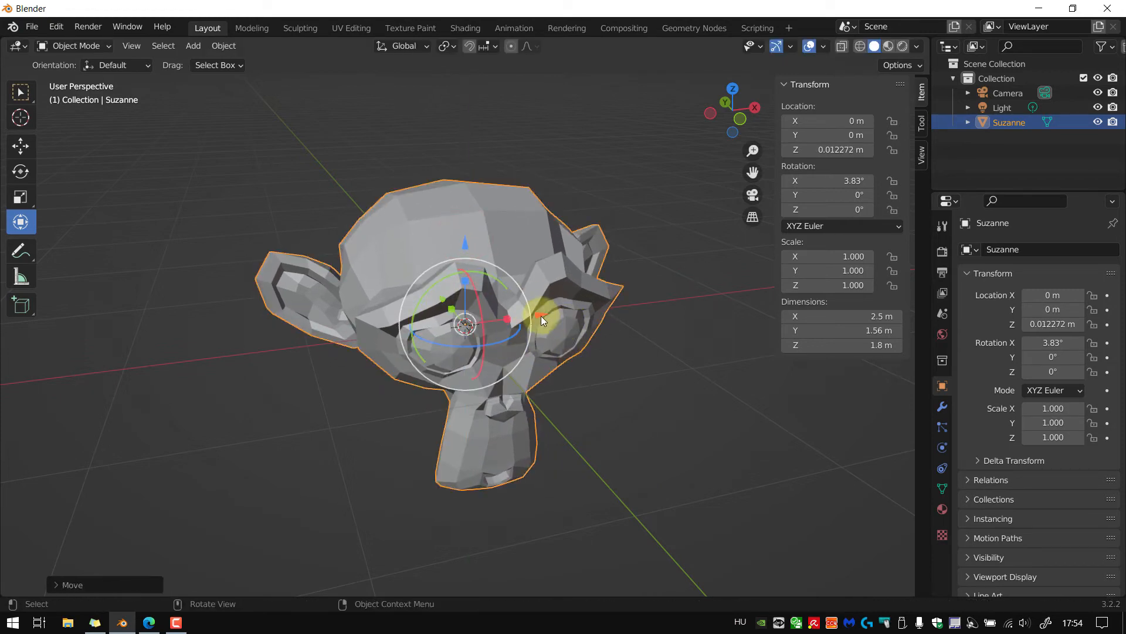
# Move Suzanne freely to about X -0.195 m, Y 0.121 m and Z 0.142 m, and toggle the sidebar off and on
pyautogui.press('g')
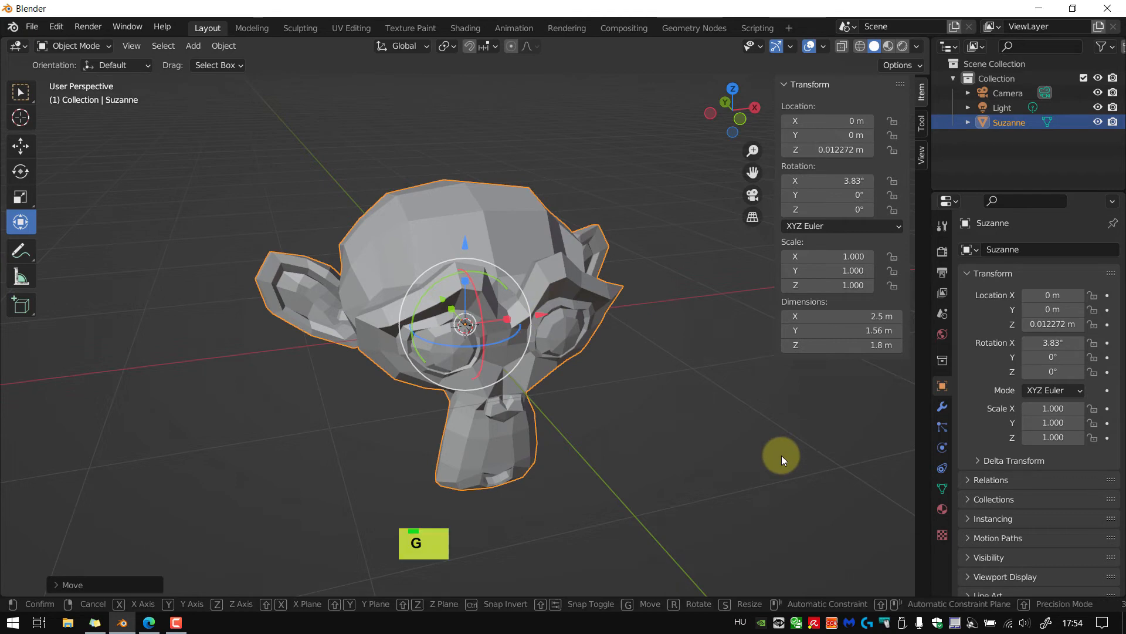
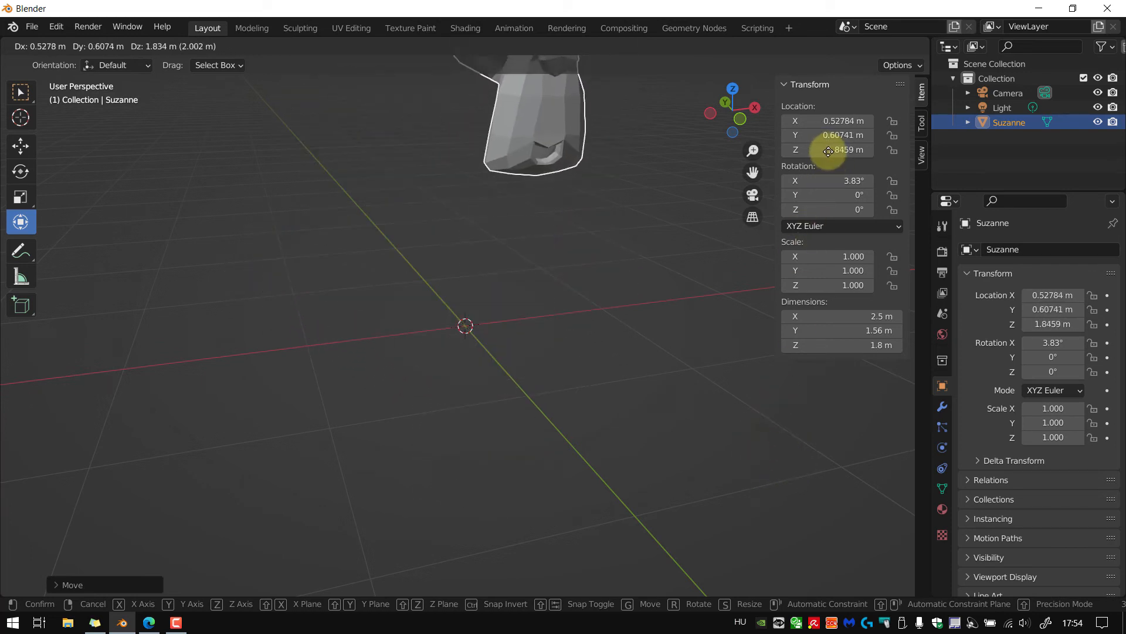
pyautogui.press('n')
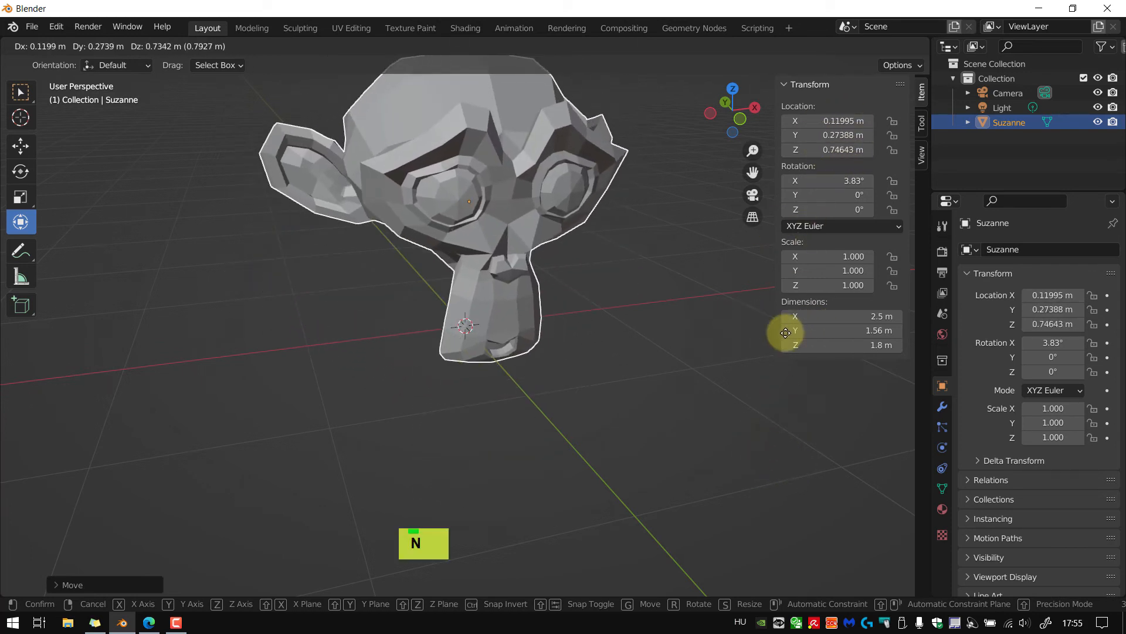
pyautogui.press('n')
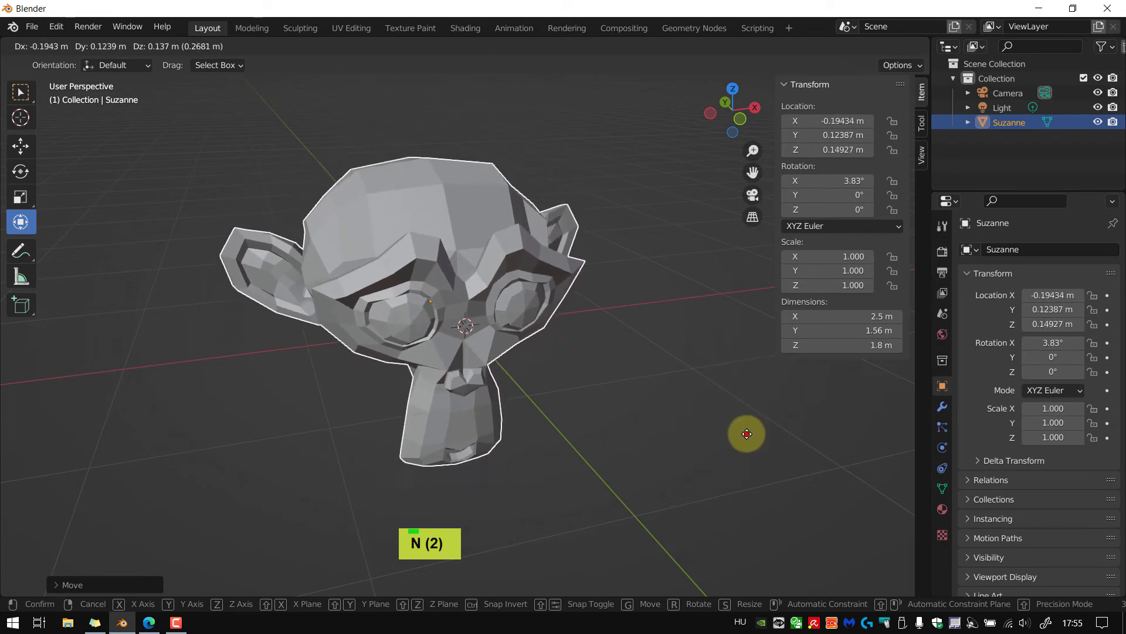
pyautogui.click(746, 434)
pyautogui.press('n')
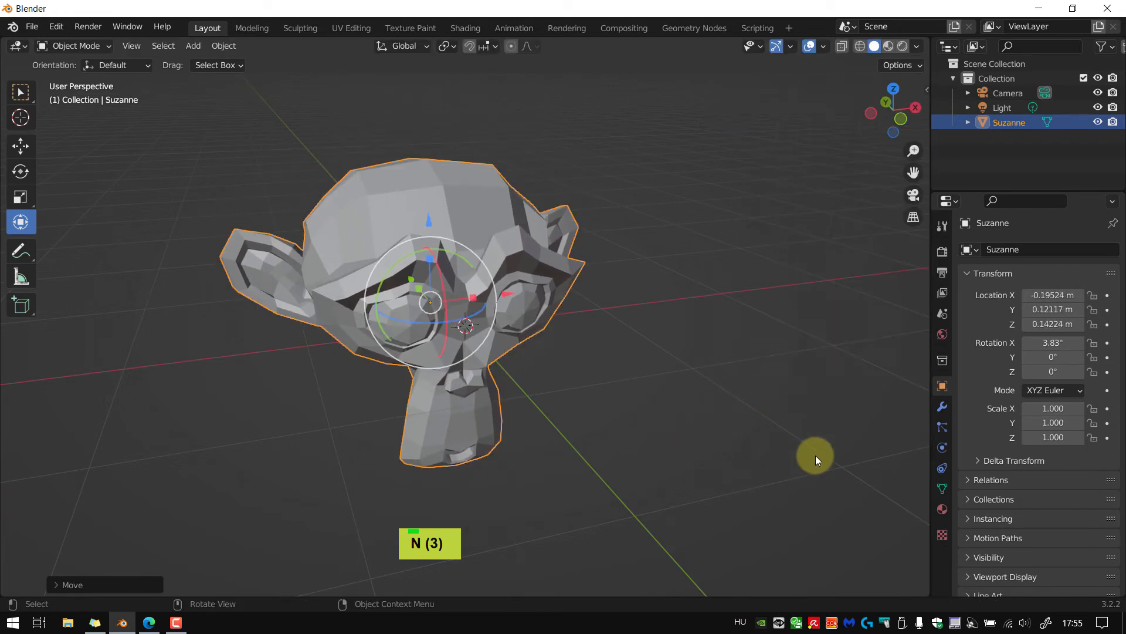
pyautogui.press('n')
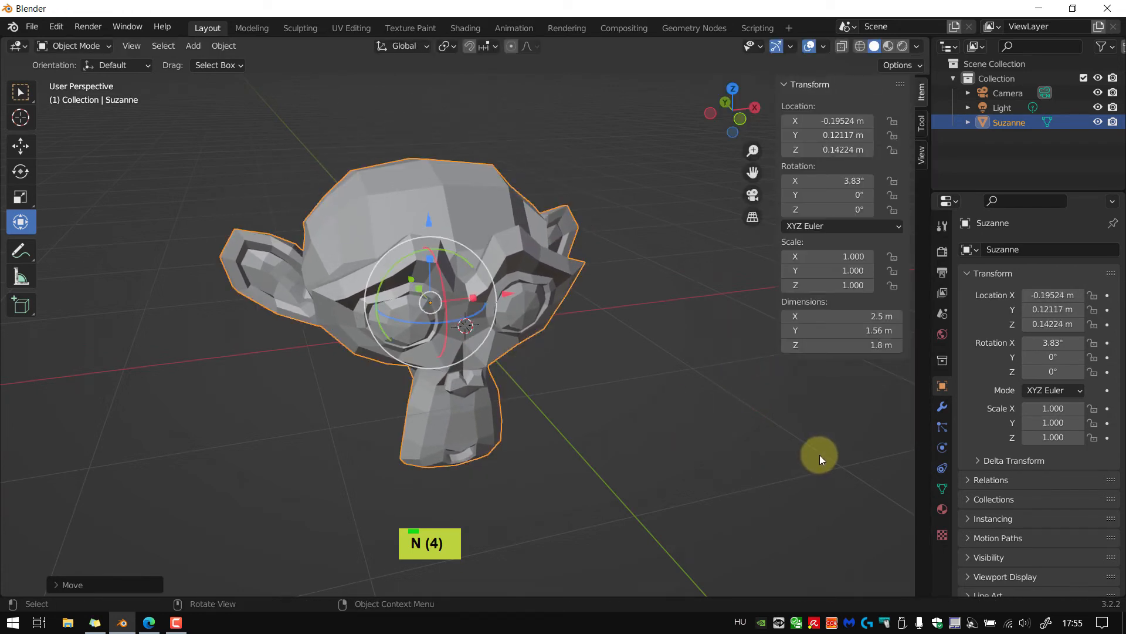
# Move Suzanne again, switching the axis constraint from free movement to global Z, X and Y in turn
pyautogui.press('g')
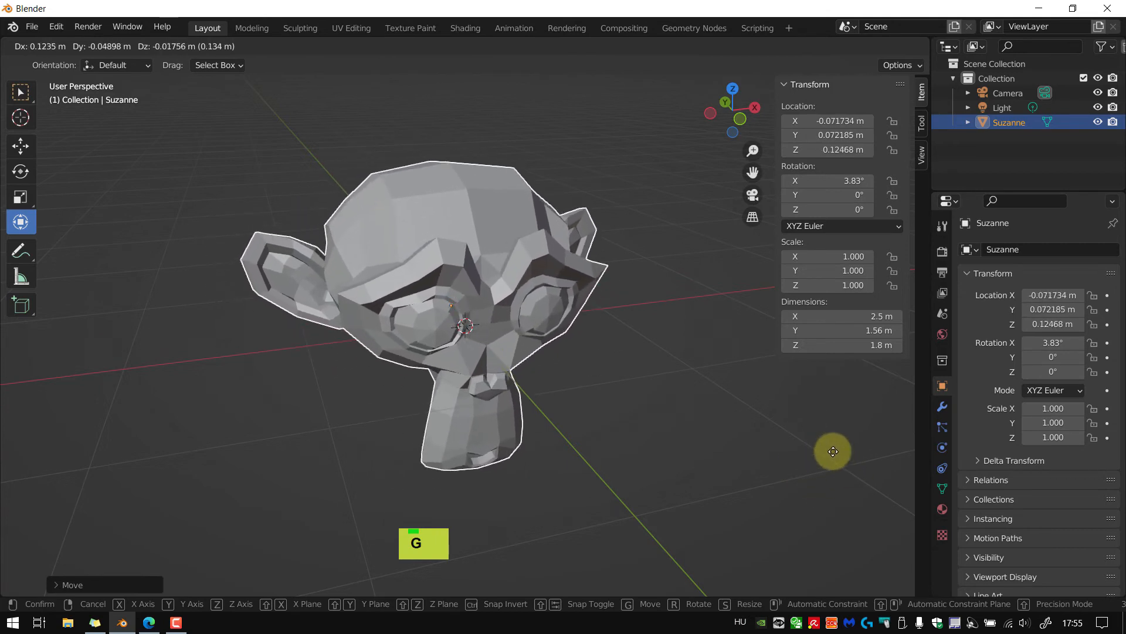
pyautogui.moveTo(875, 134); pyautogui.dragTo(839, 468)
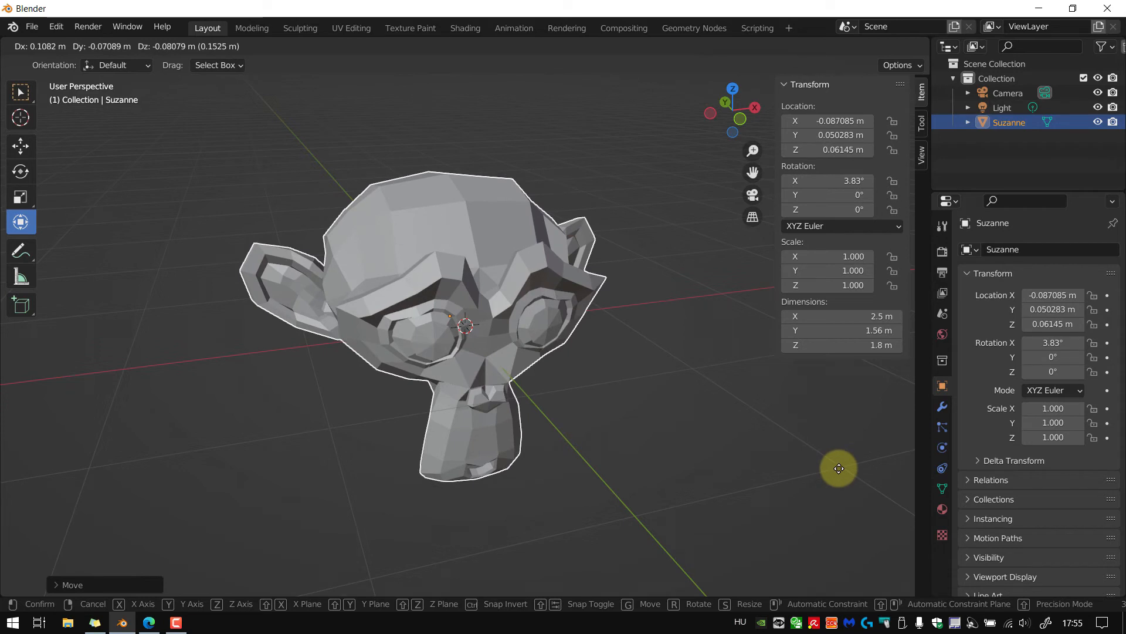
pyautogui.press('z')
pyautogui.moveTo(838, 468); pyautogui.dragTo(796, 482)
pyautogui.press('x')
pyautogui.press('y')
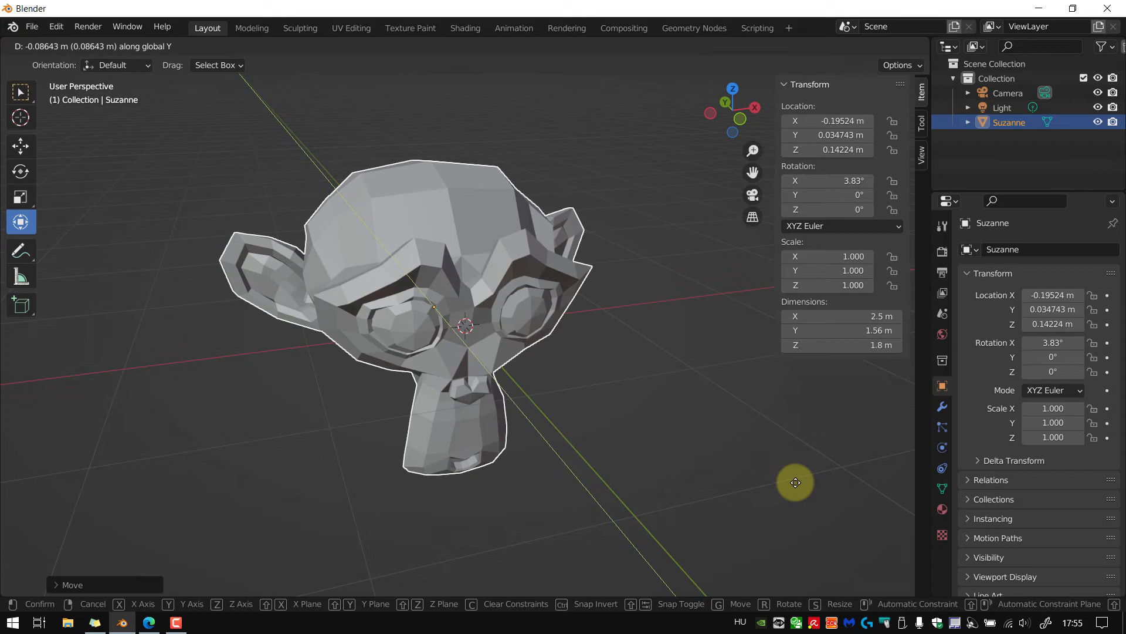
pyautogui.moveTo(796, 482); pyautogui.dragTo(799, 482)
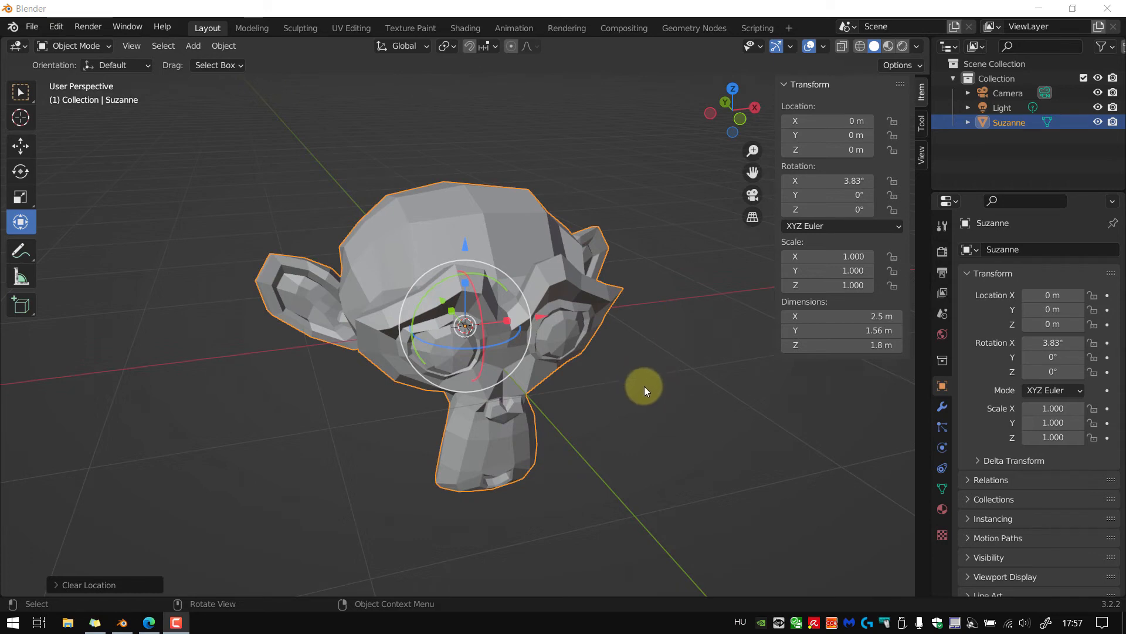
# Move Suzanne along the global Y axis to about 0.189 m, picking the axis by automatic constraint
pyautogui.press('g')
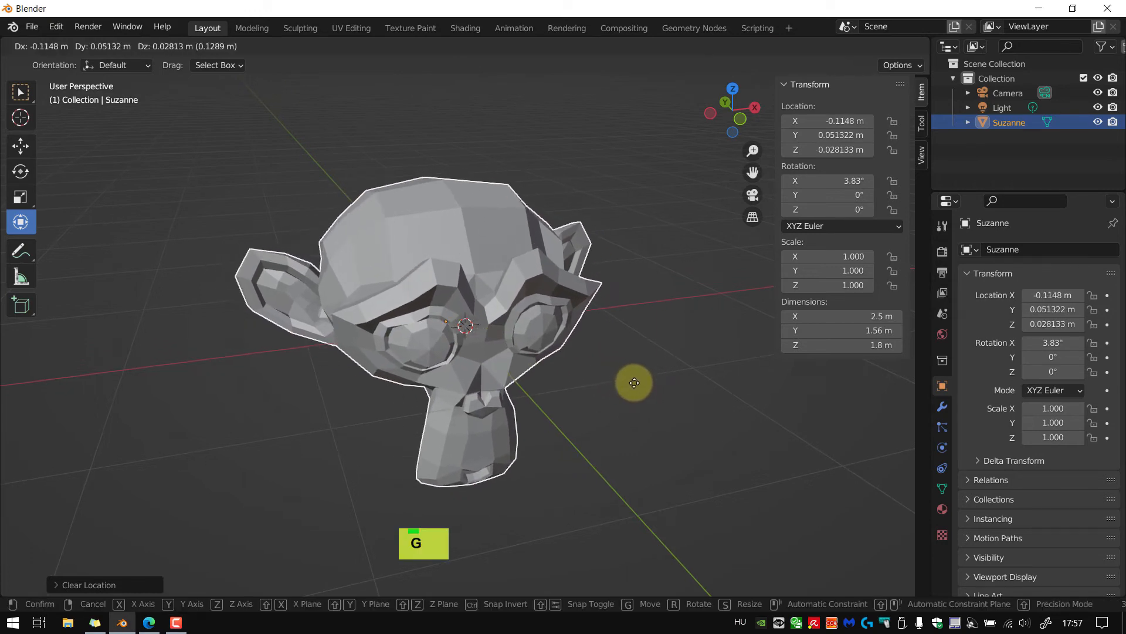
pyautogui.middleClick(641, 327)
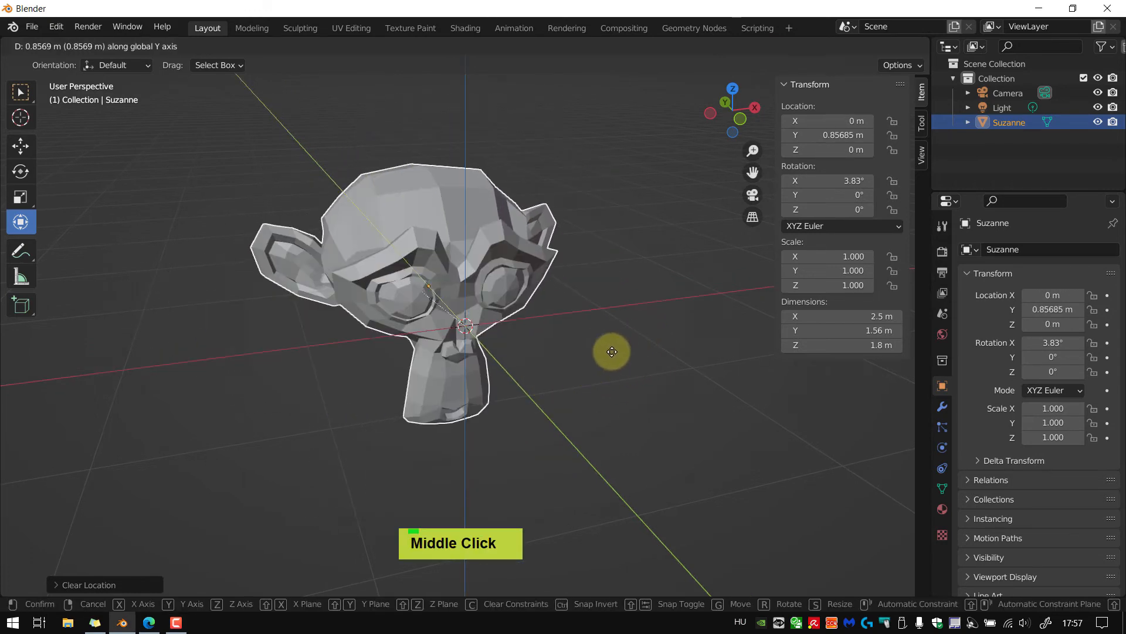
pyautogui.moveTo(611, 351); pyautogui.dragTo(611, 402, button='middle')
pyautogui.click(614, 403)
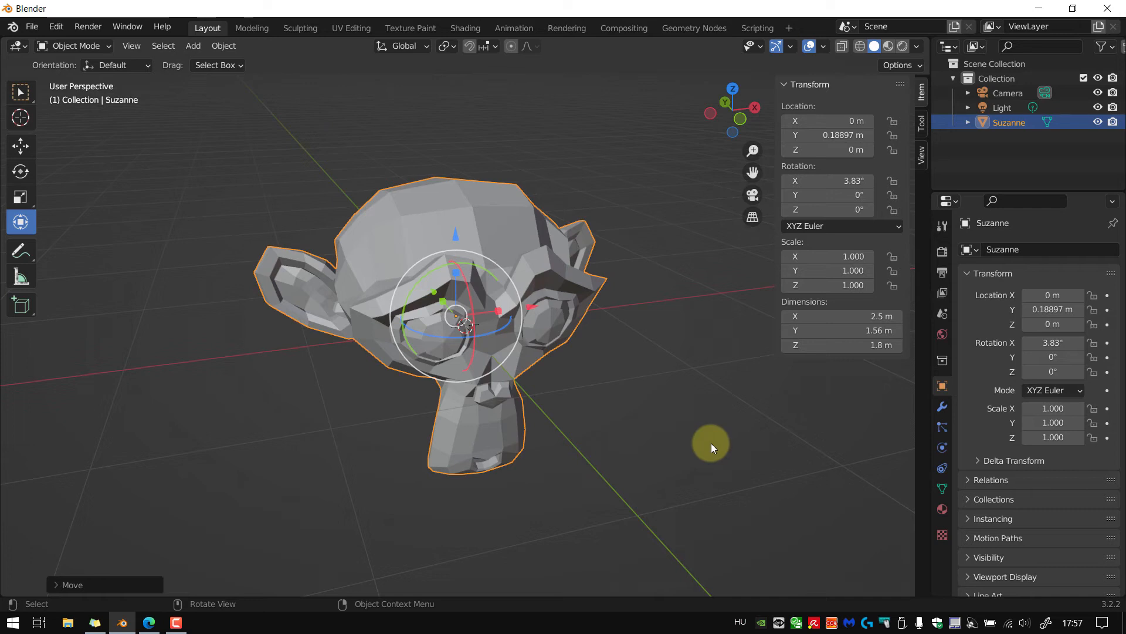
# Move Suzanne along the global Z axis to about 0.035 m, and reset its Z location to 0 m
pyautogui.press('g')
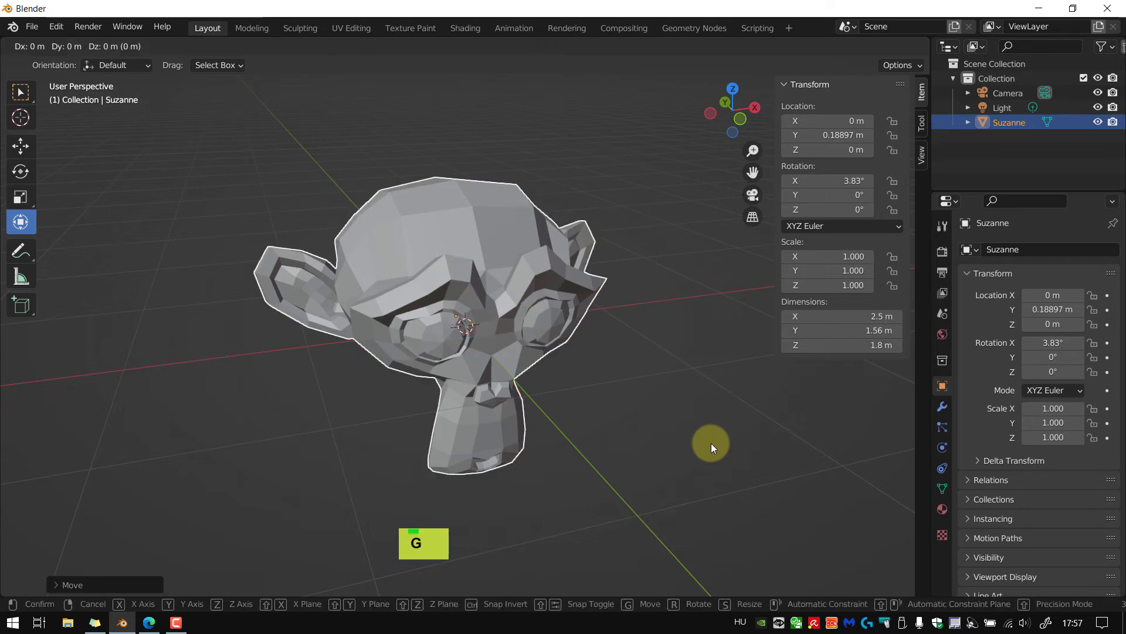
pyautogui.press('z')
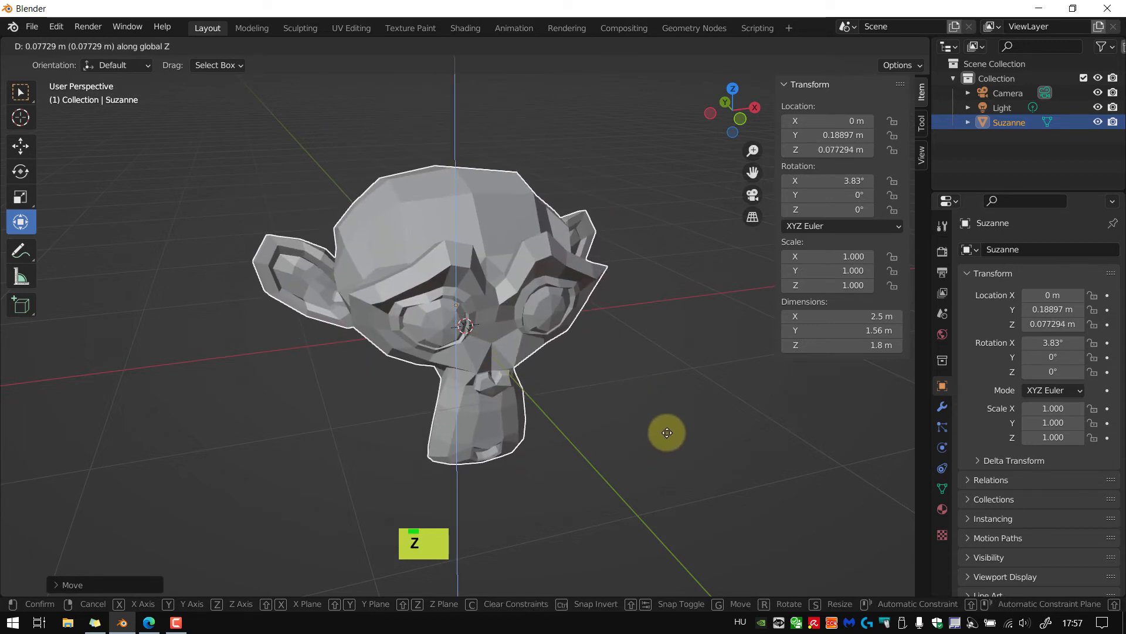
pyautogui.click(675, 439)
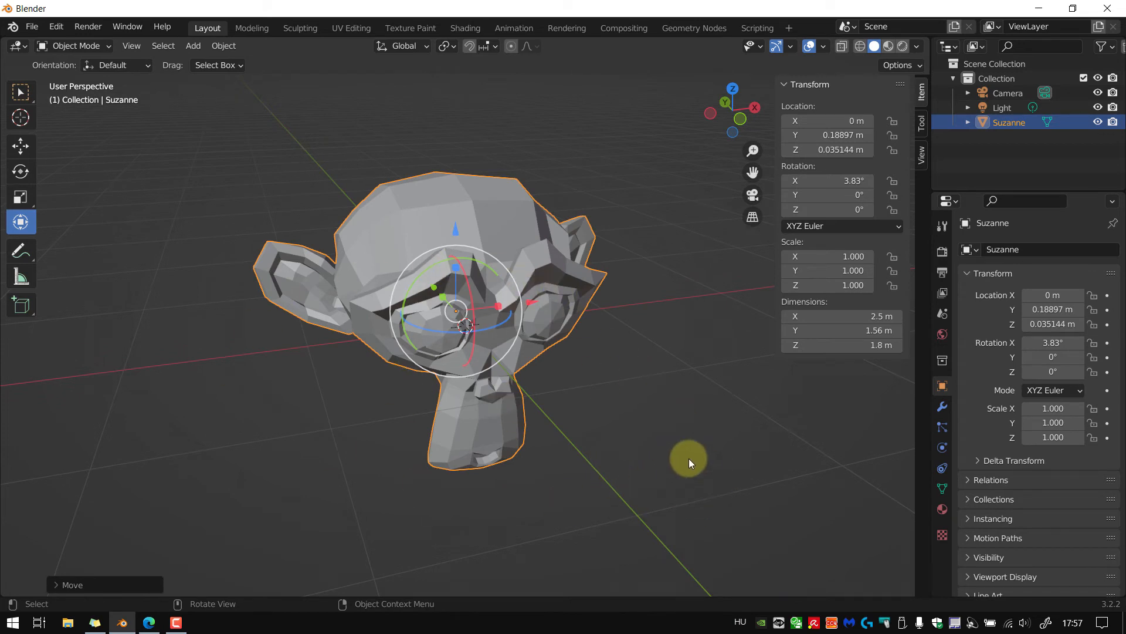
pyautogui.click(840, 150)
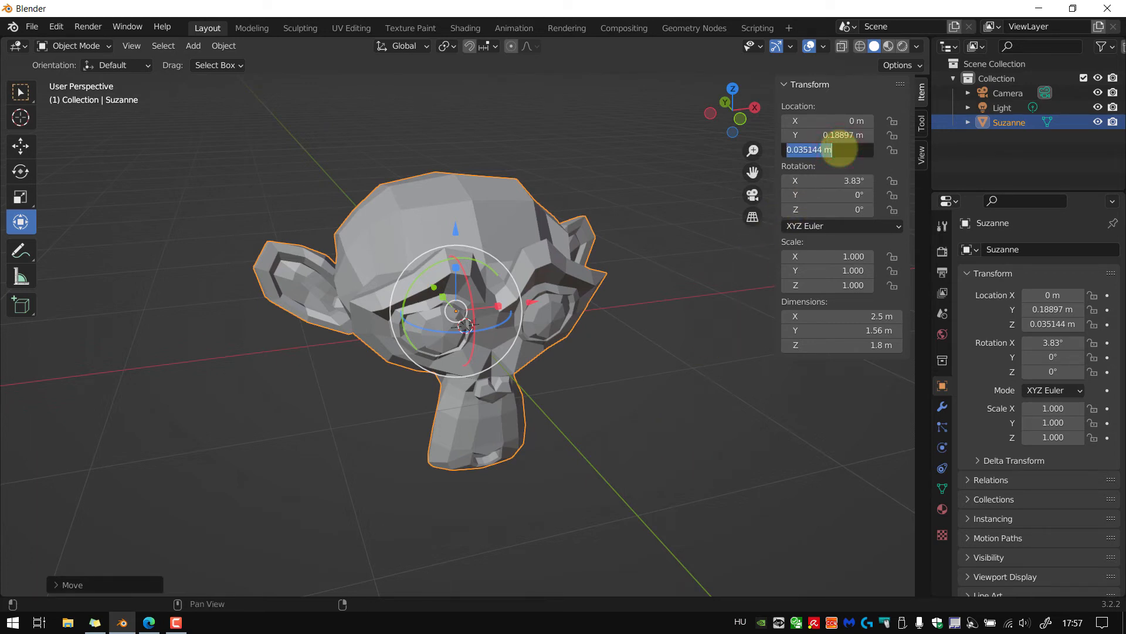
pyautogui.write('0')
pyautogui.press('Return')
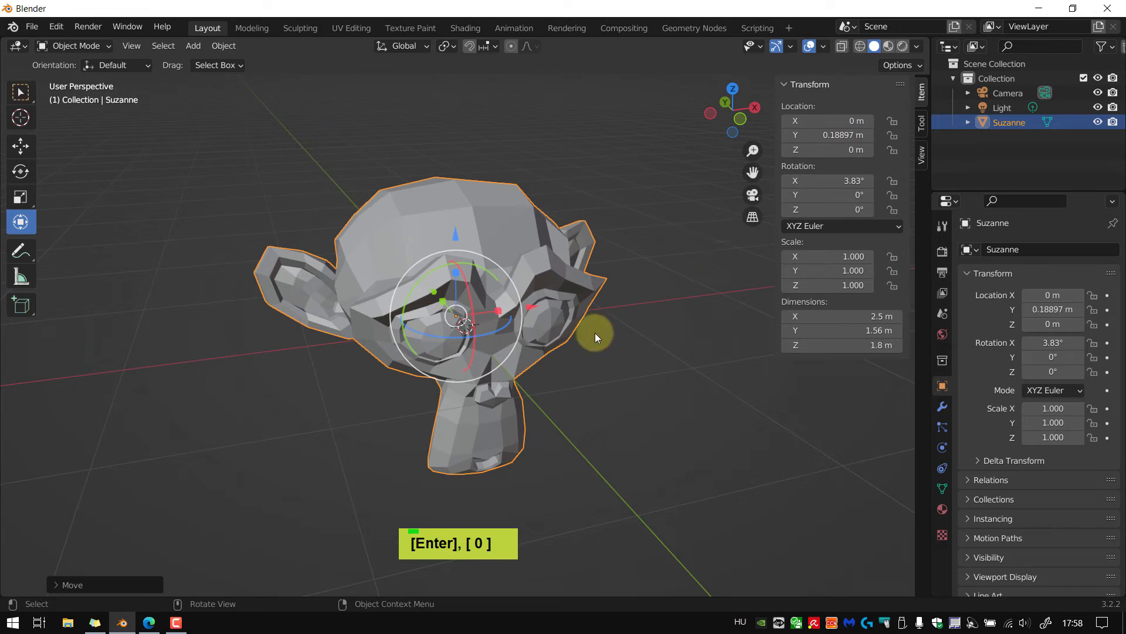
# Move Suzanne in the XY plane with the global Z axis locked, to about X -0.047 m and Y 0.006 m
pyautogui.press('g')
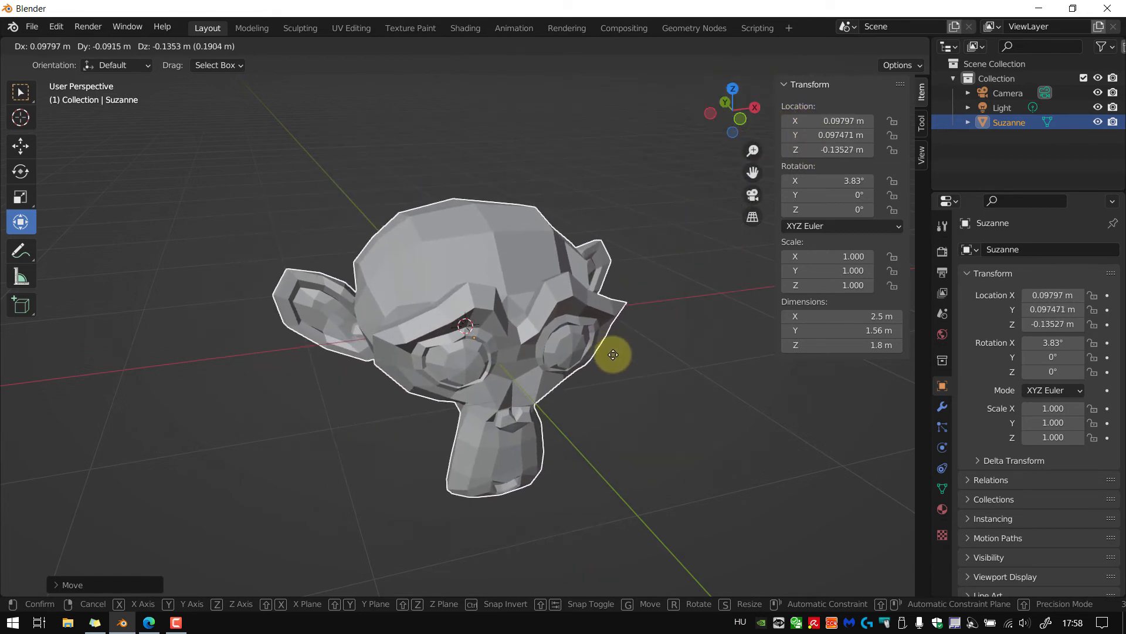
pyautogui.hotkey('shift', 'z')
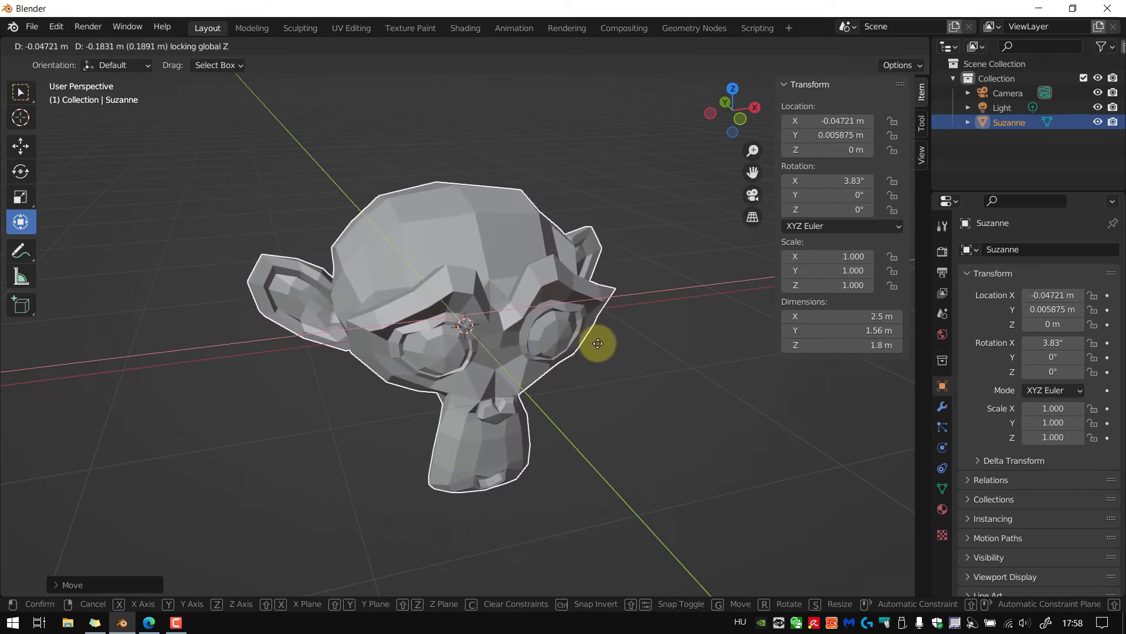
pyautogui.click(599, 341)
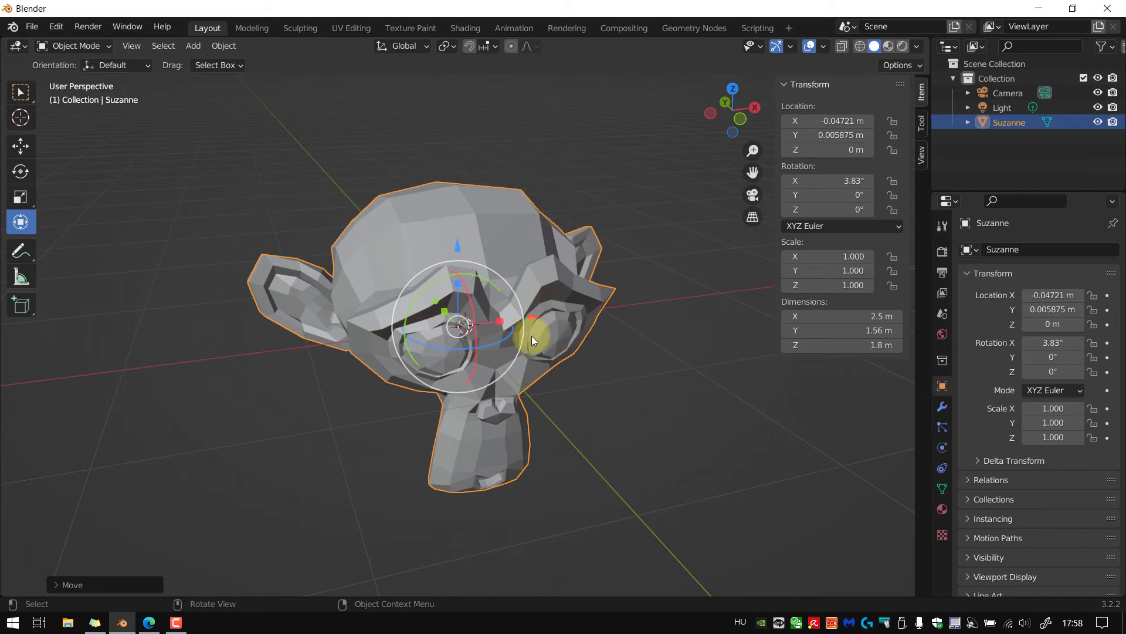
# Move Suzanne in the XZ plane with the global Y axis locked, to about X 0.107 m and Z 0.274 m, and clear its location
pyautogui.press('g')
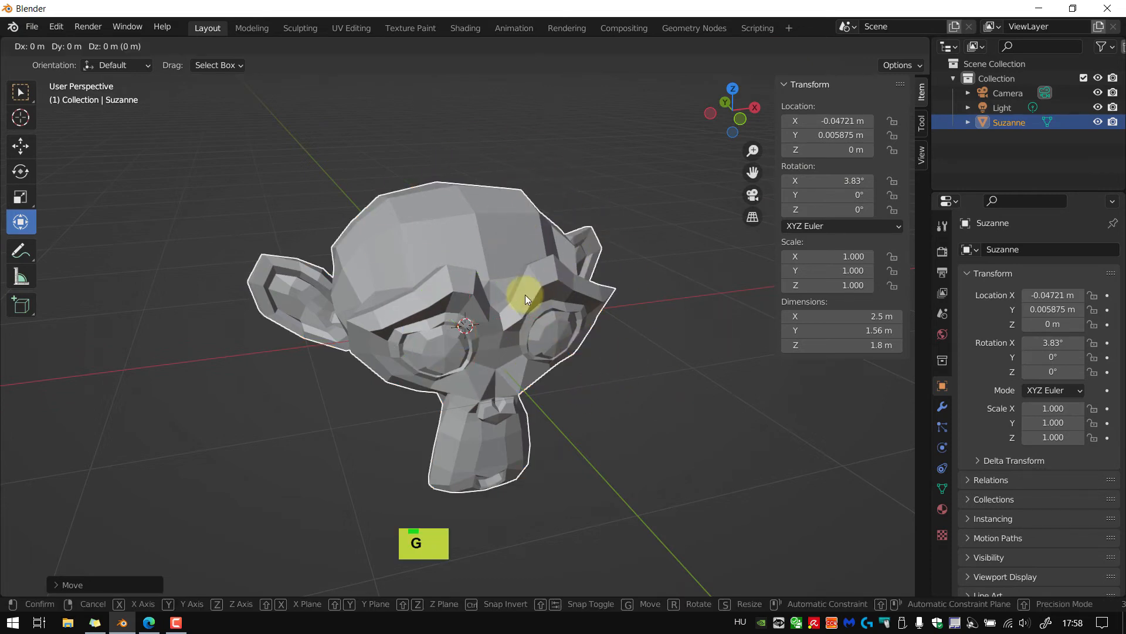
pyautogui.press('shift')
pyautogui.hotkey('shift', 'y')
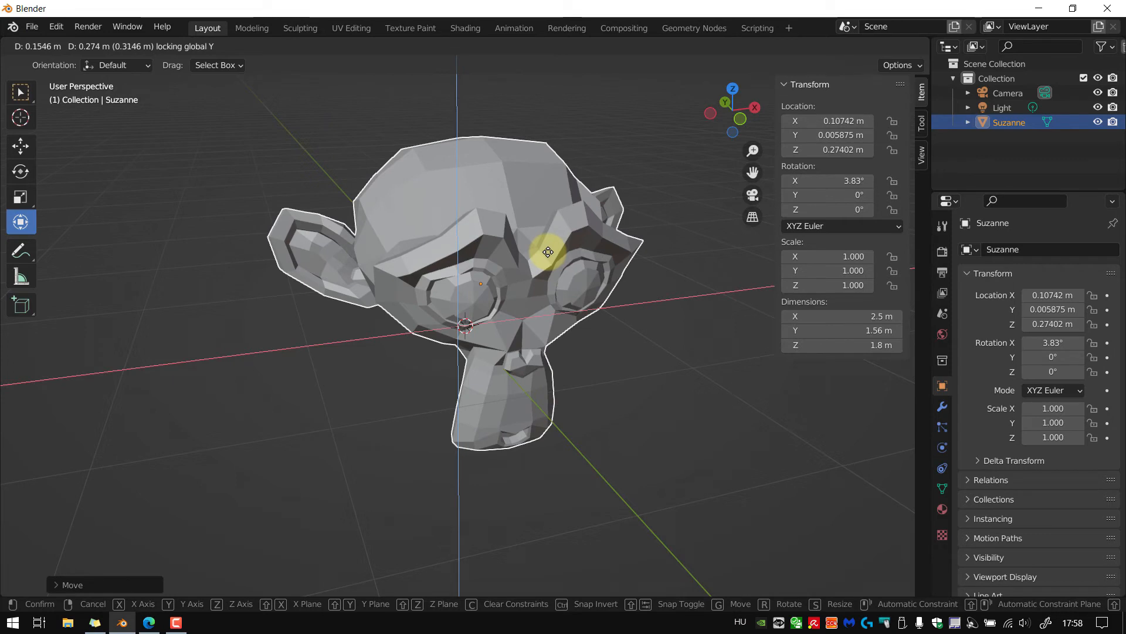
pyautogui.click(548, 252)
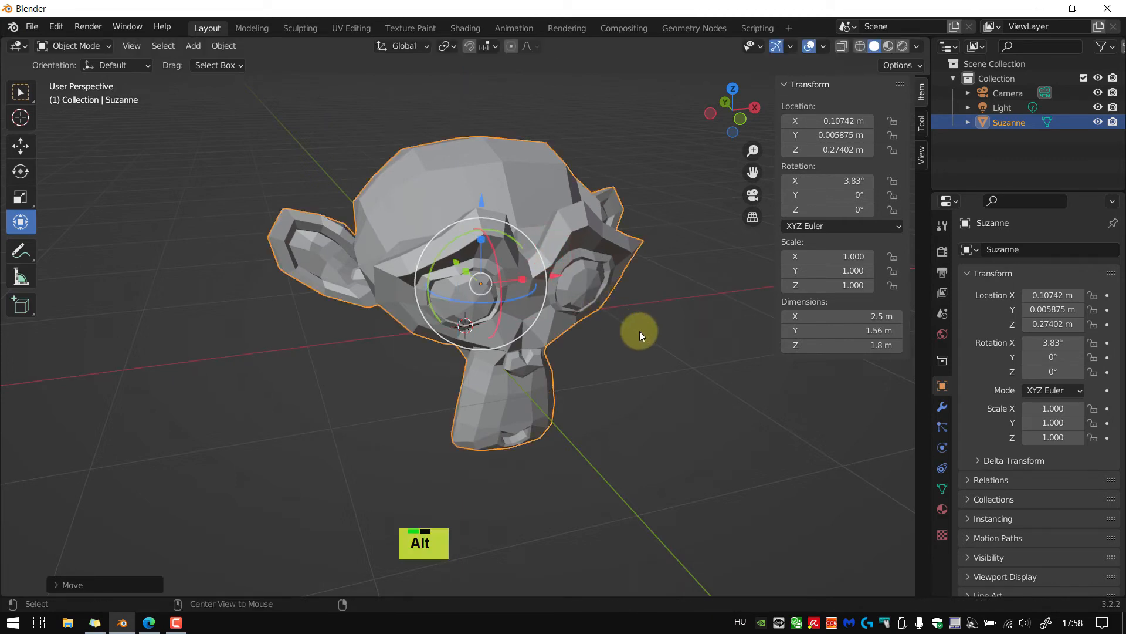
pyautogui.hotkey('alt', 'g')
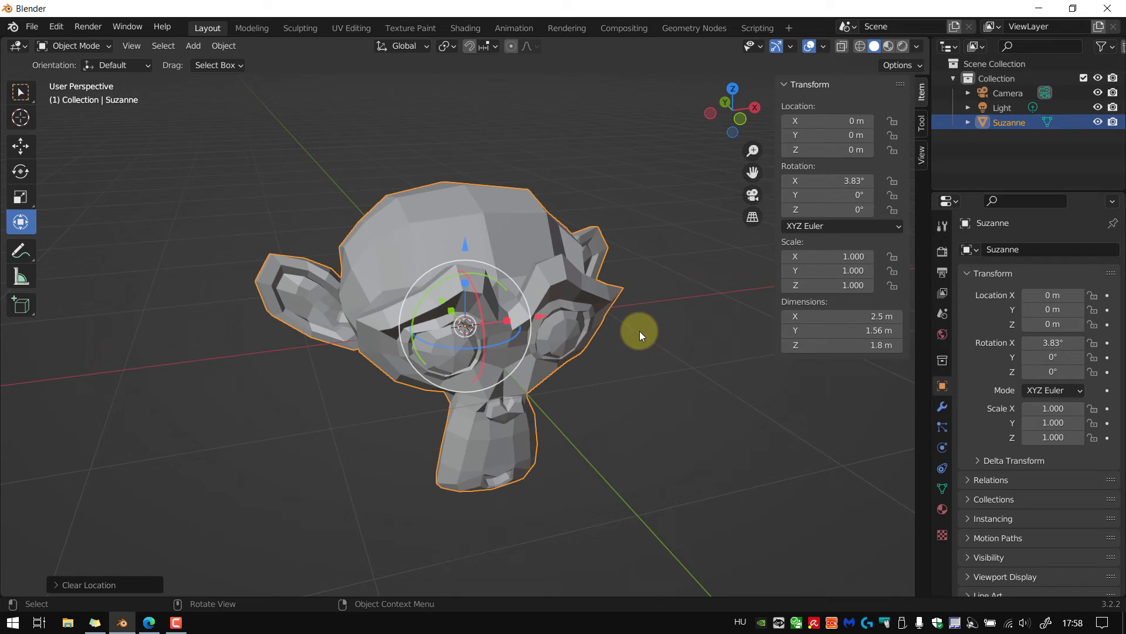
# Hide the sidebar, and split the viewport into the four-view layout with nothing selected
pyautogui.press('n')
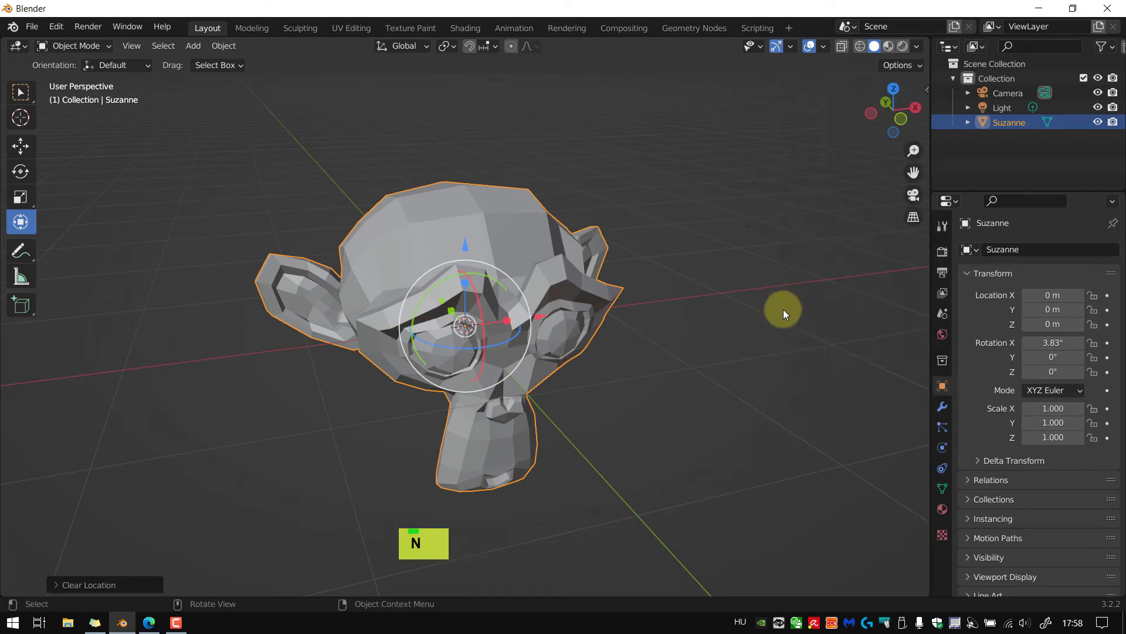
pyautogui.hotkey('alt', 'a')
pyautogui.hotkey('ctrl', 'alt', 'q')
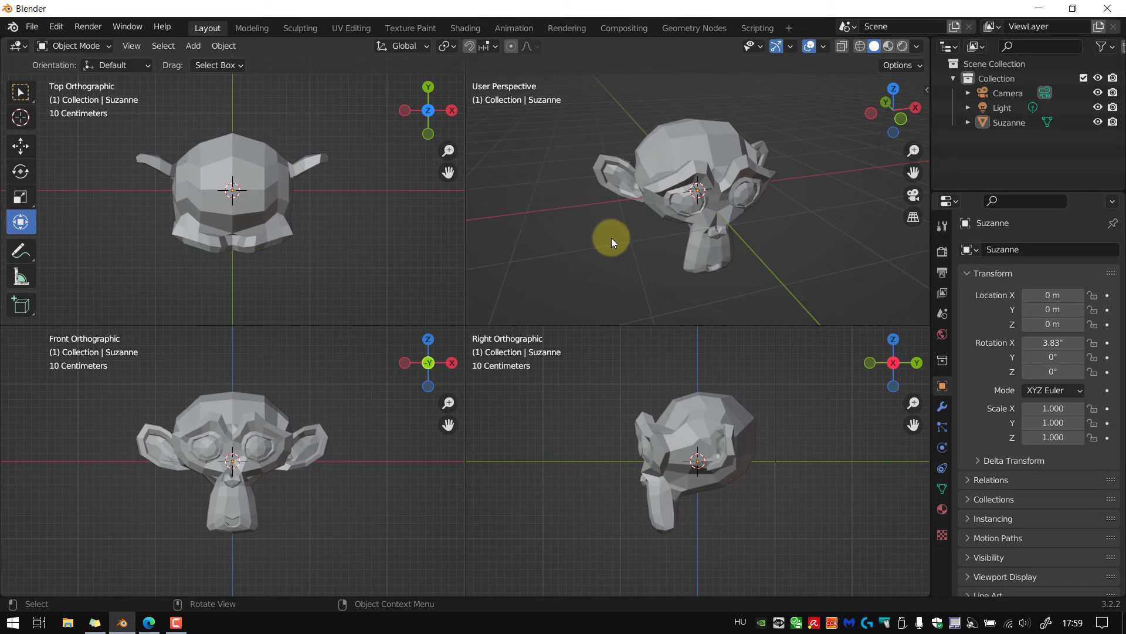
pyautogui.moveTo(643, 248); pyautogui.dragTo(684, 233, button='middle')
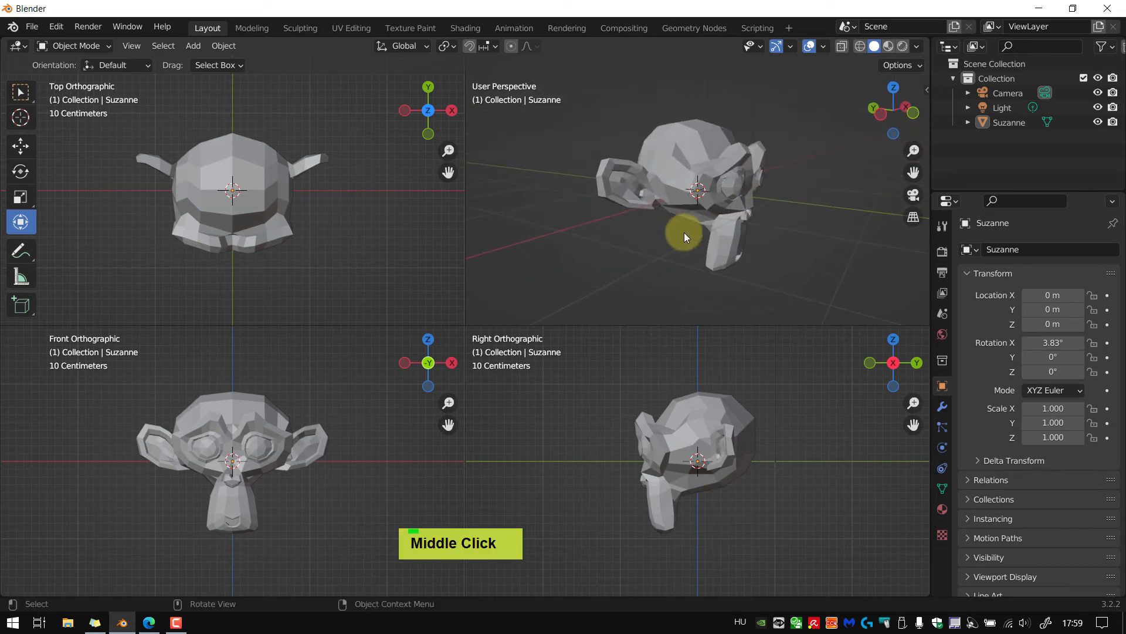
# Select Suzanne and move it to about X 1.002 m in the top view and Z 0.858 m in the front view
pyautogui.click(251, 190)
pyautogui.moveTo(318, 193); pyautogui.dragTo(395, 189)
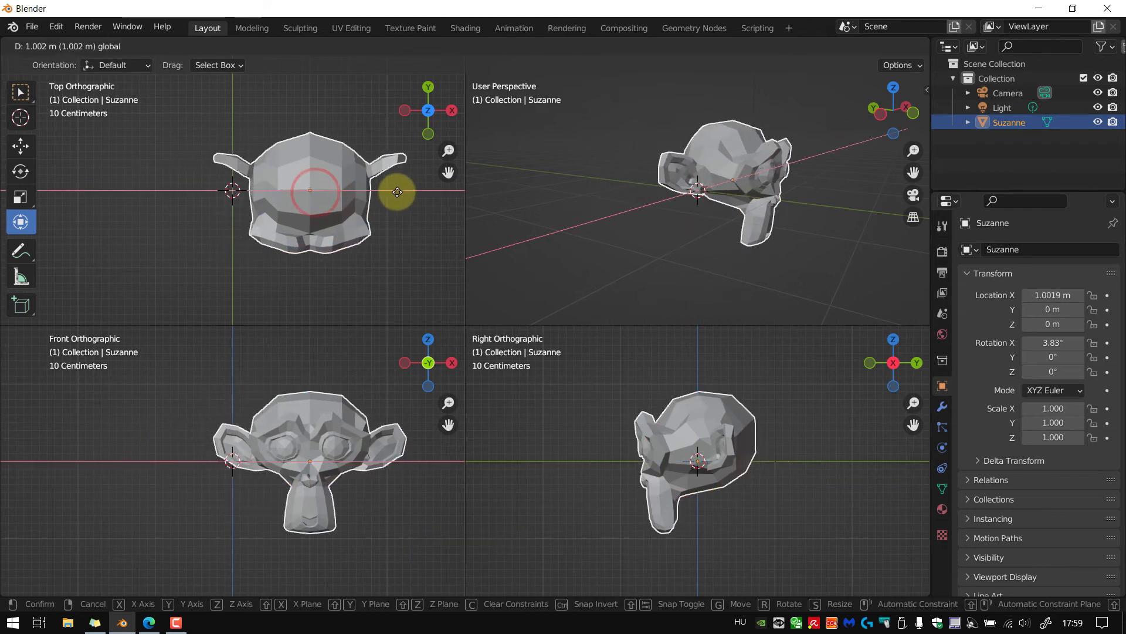
pyautogui.scroll(-1, 337, 282)
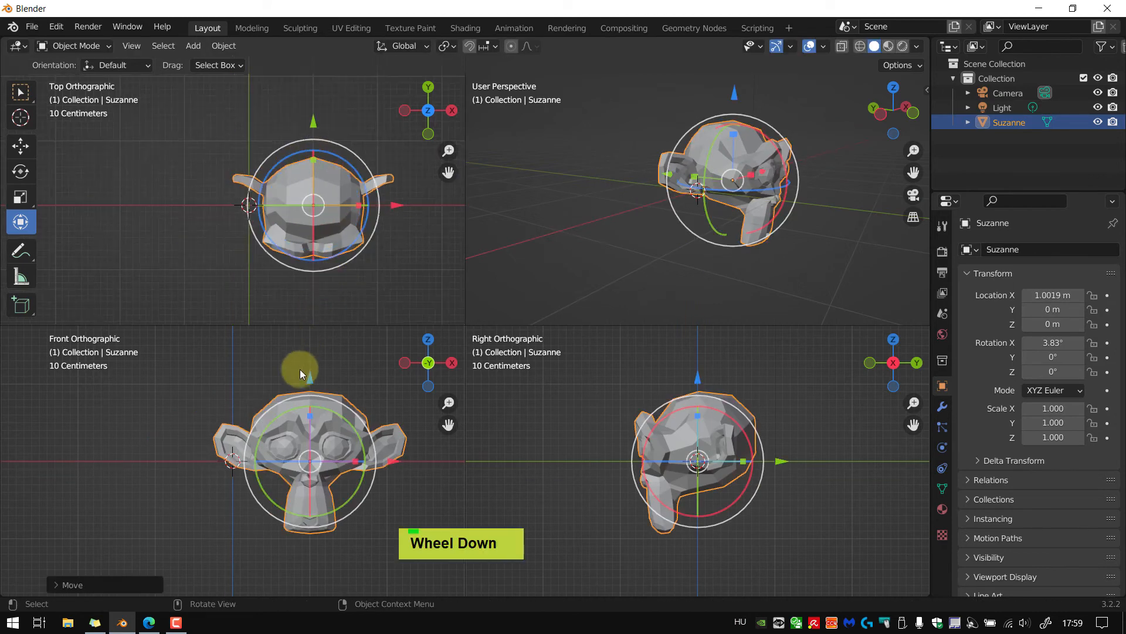
pyautogui.moveTo(310, 382); pyautogui.dragTo(301, 592)
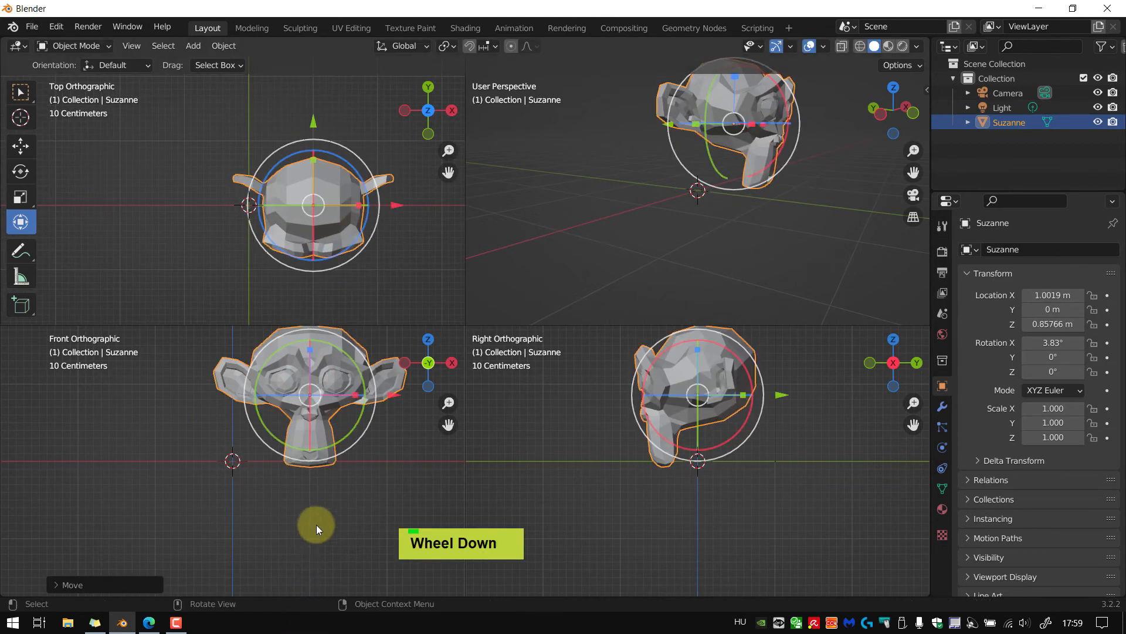
# Move Suzanne in the front view up to about Z 1.14 m and along X to about 1.594 m
pyautogui.middleClick(298, 507)
pyautogui.scroll(-1, 315, 494)
pyautogui.keyDown('shift'); pyautogui.moveTo(290, 516); pyautogui.dragTo(210, 570, button='middle'); pyautogui.keyUp('shift')
pyautogui.moveTo(220, 403)
pyautogui.mouseDown()
pyautogui.moveTo(218, 372)
pyautogui.moveTo(223, 382)
pyautogui.mouseUp()
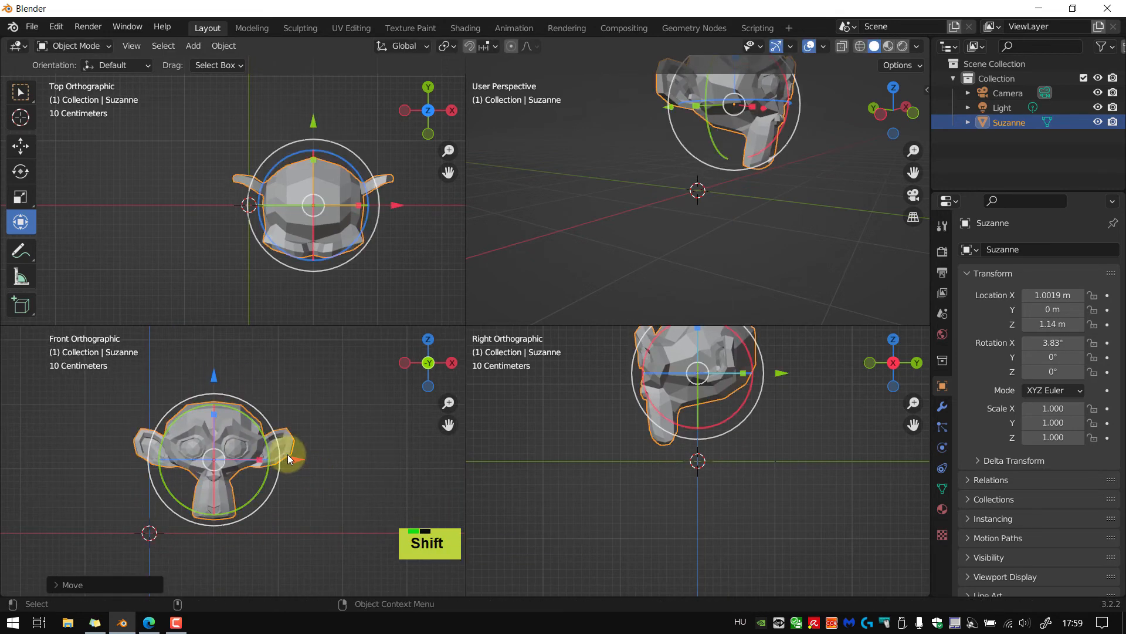
pyautogui.moveTo(294, 457); pyautogui.dragTo(337, 459)
# Reframe the right and perspective views around Suzanne and examine its position from another angle
pyautogui.keyDown('shift'); pyautogui.moveTo(668, 388); pyautogui.dragTo(645, 444, button='middle'); pyautogui.keyUp('shift')
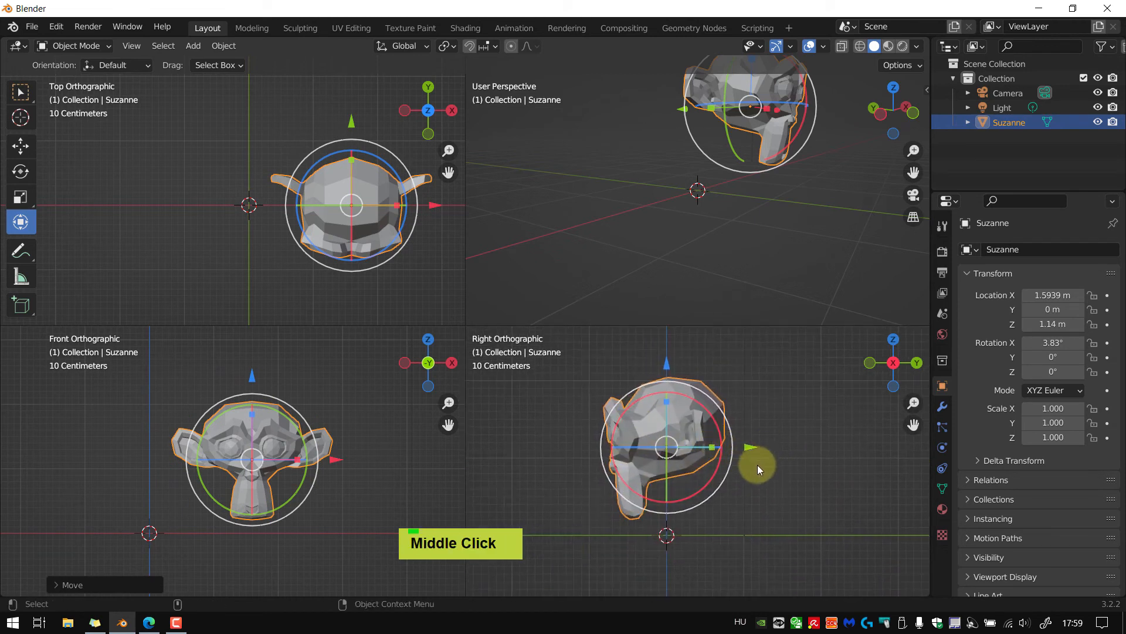
pyautogui.keyDown('shift'); pyautogui.moveTo(706, 491); pyautogui.dragTo(745, 436, button='middle'); pyautogui.keyUp('shift')
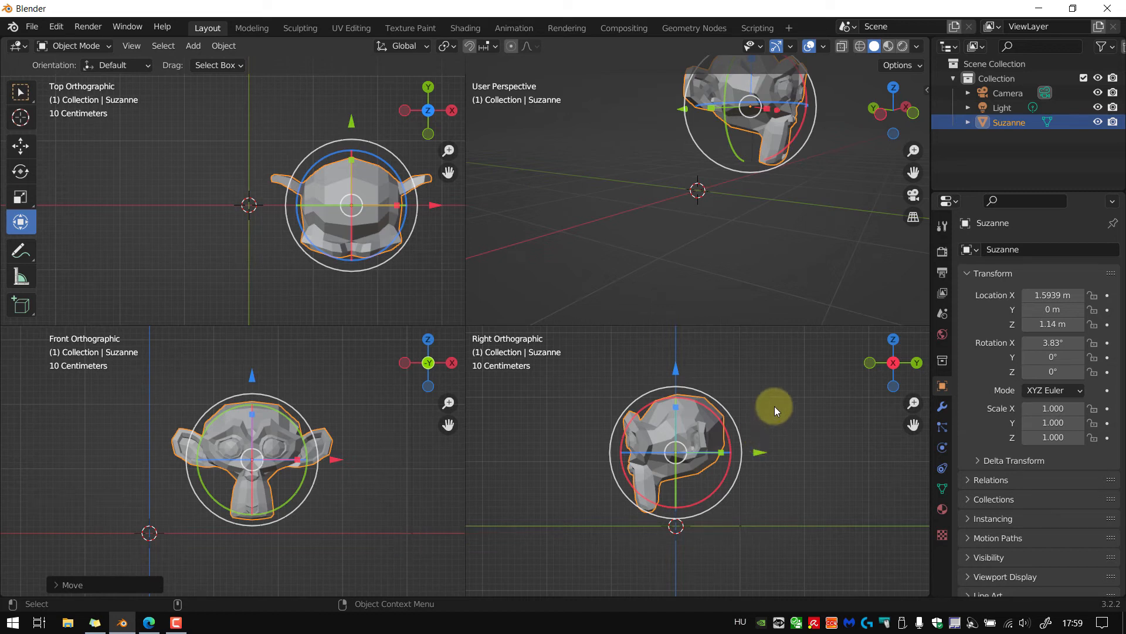
pyautogui.keyDown('shift'); pyautogui.moveTo(797, 409); pyautogui.dragTo(808, 426, button='middle'); pyautogui.keyUp('shift')
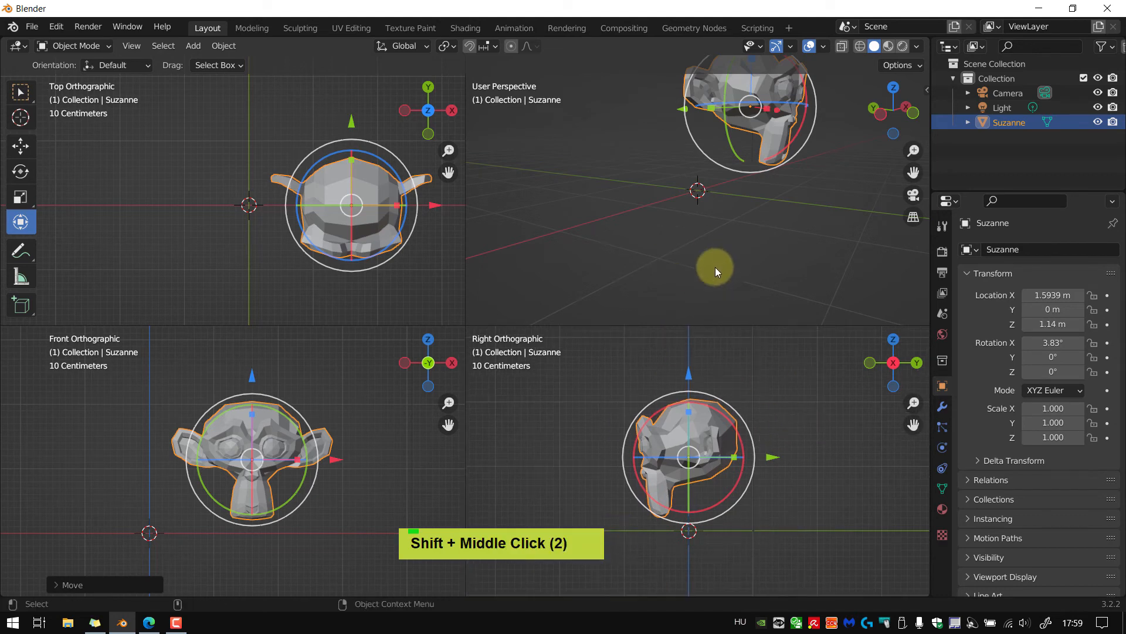
pyautogui.keyDown('shift'); pyautogui.moveTo(717, 162); pyautogui.dragTo(686, 254, button='middle'); pyautogui.keyUp('shift')
pyautogui.scroll(-1, 745, 202)
pyautogui.moveTo(745, 202); pyautogui.dragTo(639, 191, button='middle')
pyautogui.scroll(1, 592, 206)
pyautogui.moveTo(269, 390); pyautogui.dragTo(269, 390, button='middle')
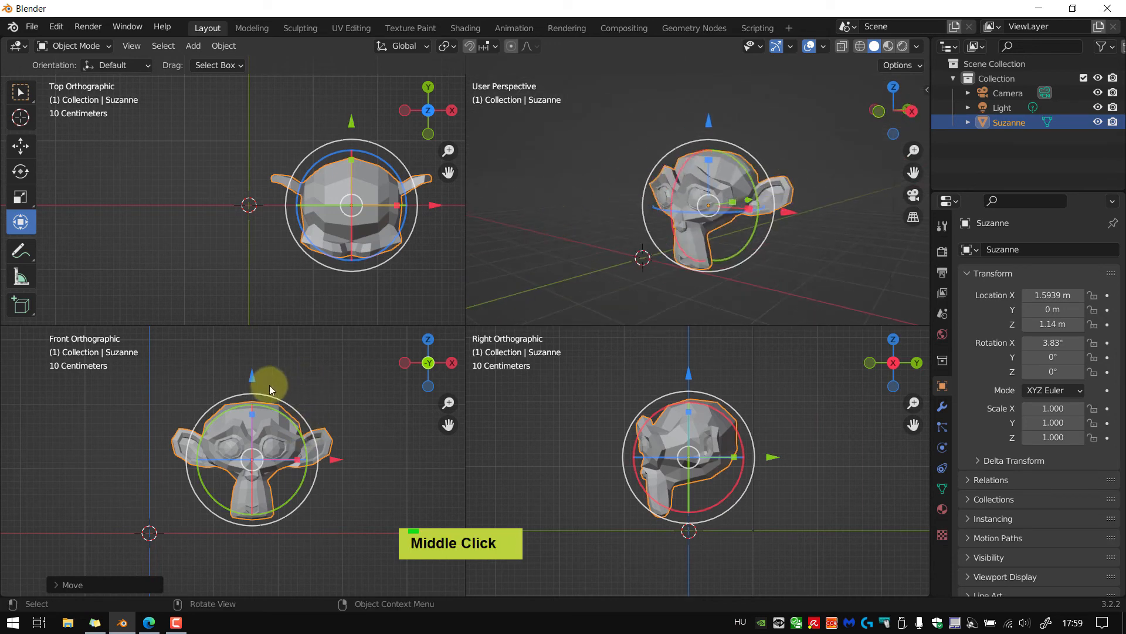
# Move Suzanne in the front view to about X -0.109 m and Z 0.721 m
pyautogui.moveTo(253, 378); pyautogui.dragTo(255, 403)
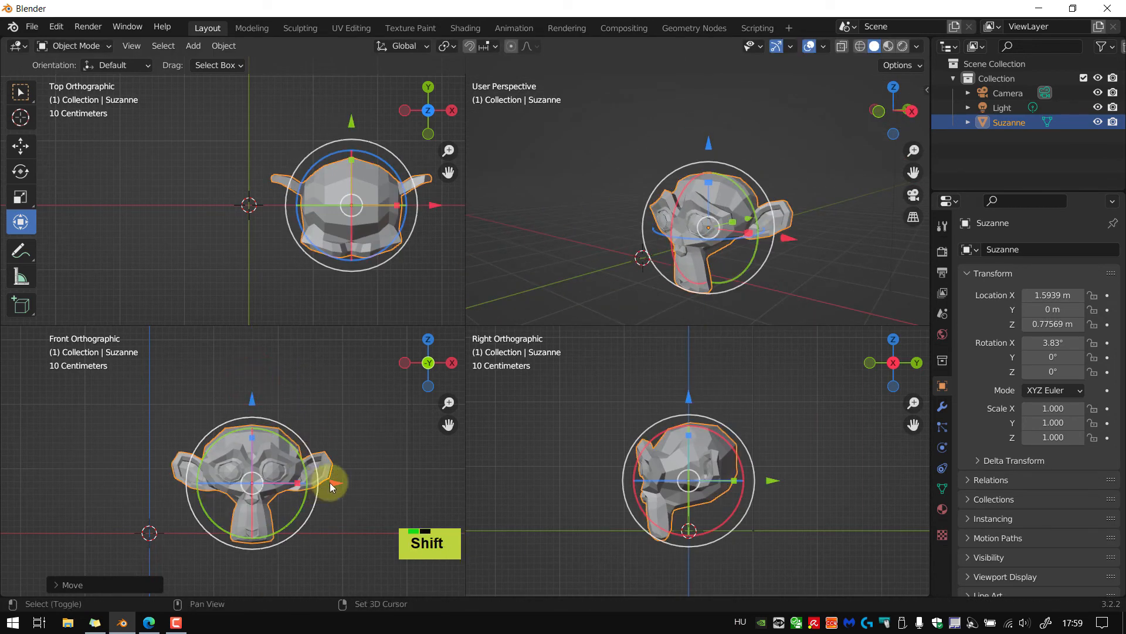
pyautogui.keyDown('shift'); pyautogui.moveTo(330, 482); pyautogui.dragTo(257, 488); pyautogui.keyUp('shift')
pyautogui.keyDown('shift'); pyautogui.moveTo(335, 490); pyautogui.dragTo(292, 473); pyautogui.keyUp('shift')
pyautogui.keyDown('shift'); pyautogui.moveTo(292, 473); pyautogui.dragTo(346, 421, button='middle'); pyautogui.keyUp('shift')
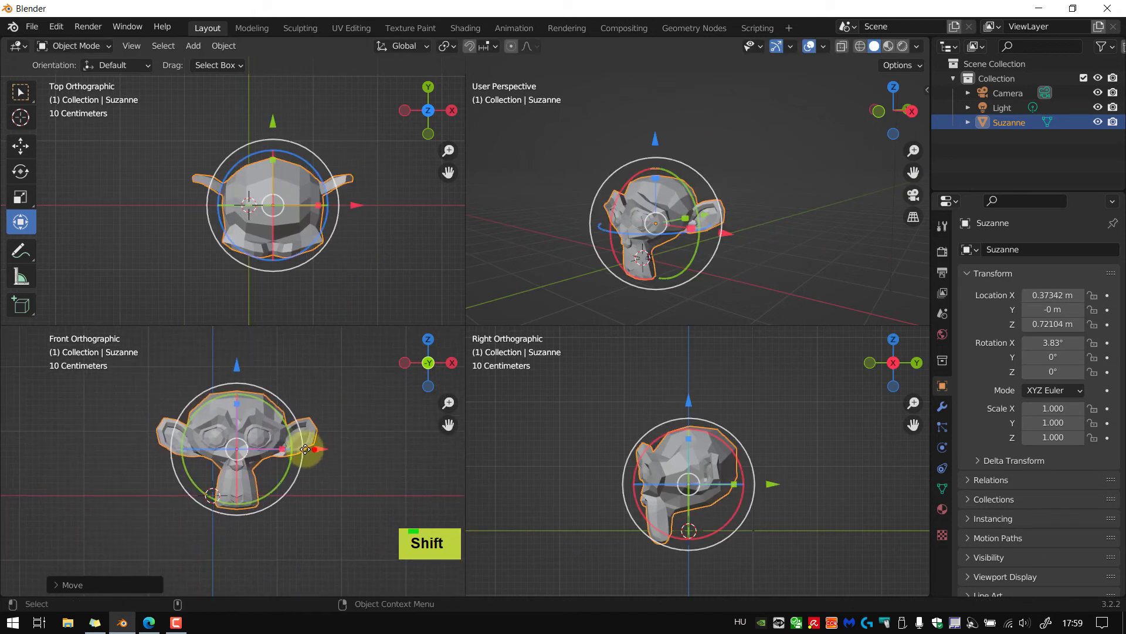
pyautogui.moveTo(316, 450); pyautogui.dragTo(285, 452)
# Center Suzanne in the front view and set the perspective view to front orthographic
pyautogui.hotkey('shift', 'f')
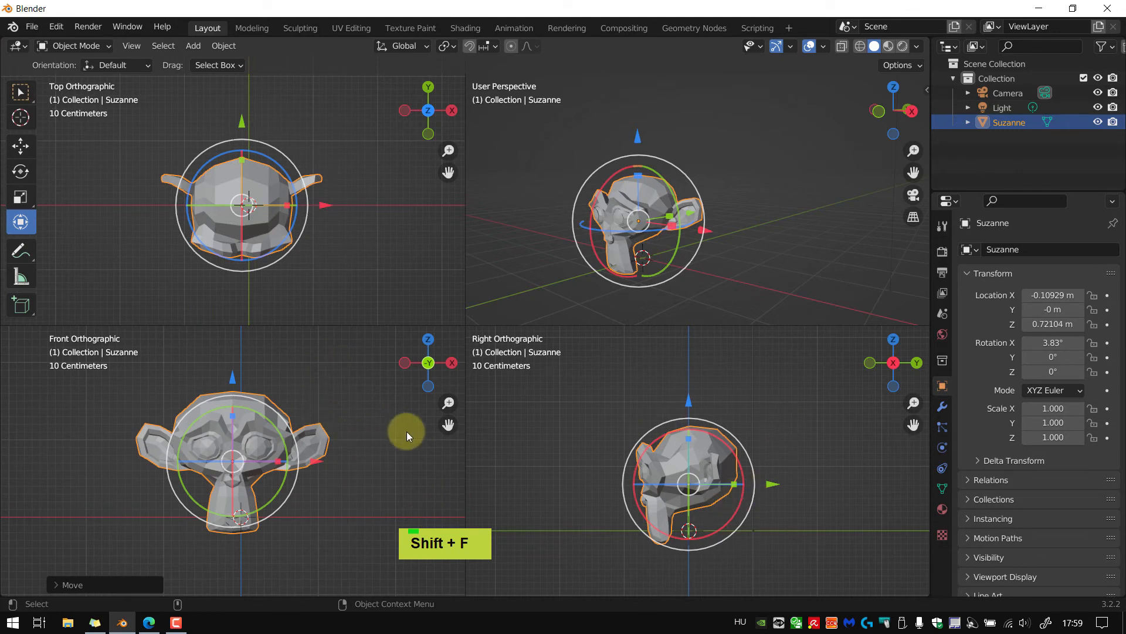
pyautogui.click(452, 364)
pyautogui.click(398, 366)
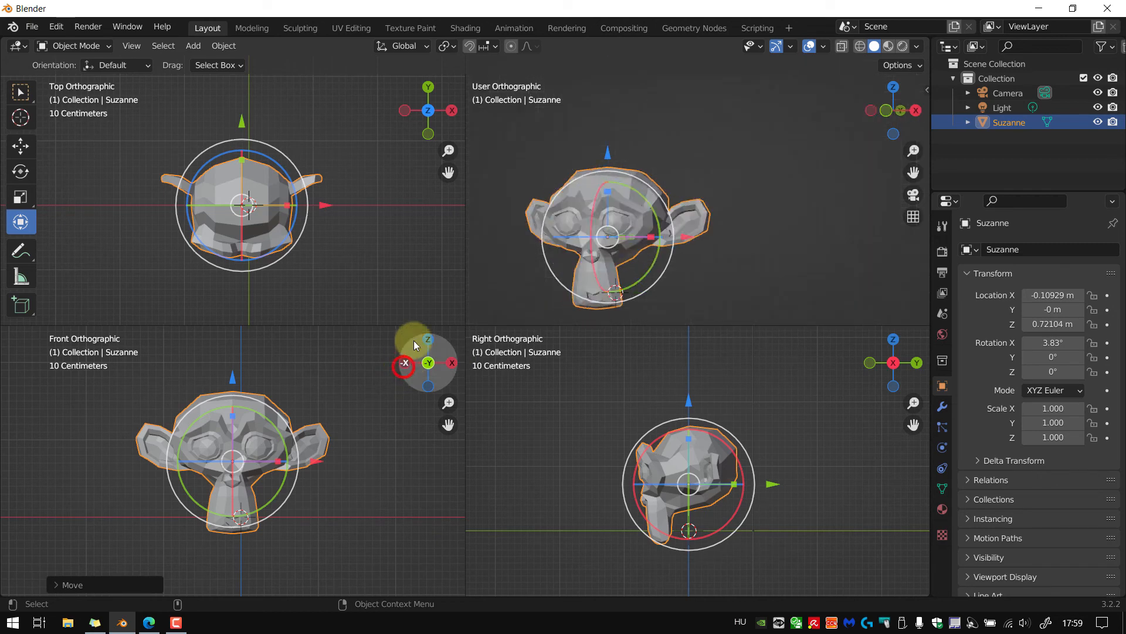
pyautogui.click(870, 364)
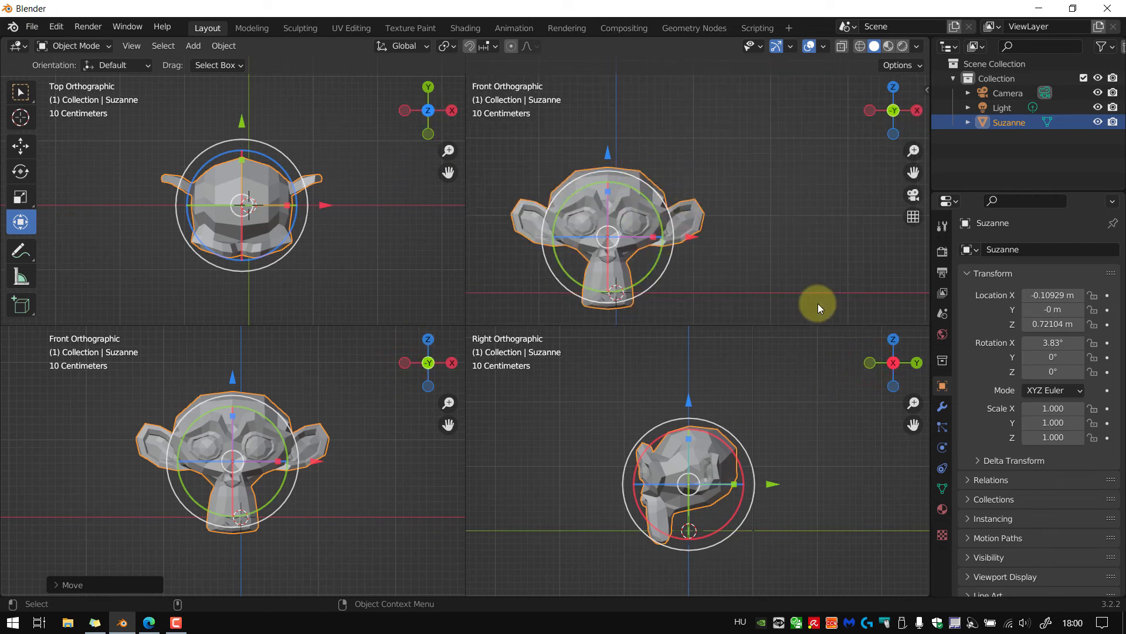
# Leave the four-view layout and frame Suzanne in a three-quarter perspective view
pyautogui.hotkey('ctrl', 'alt', 'q')
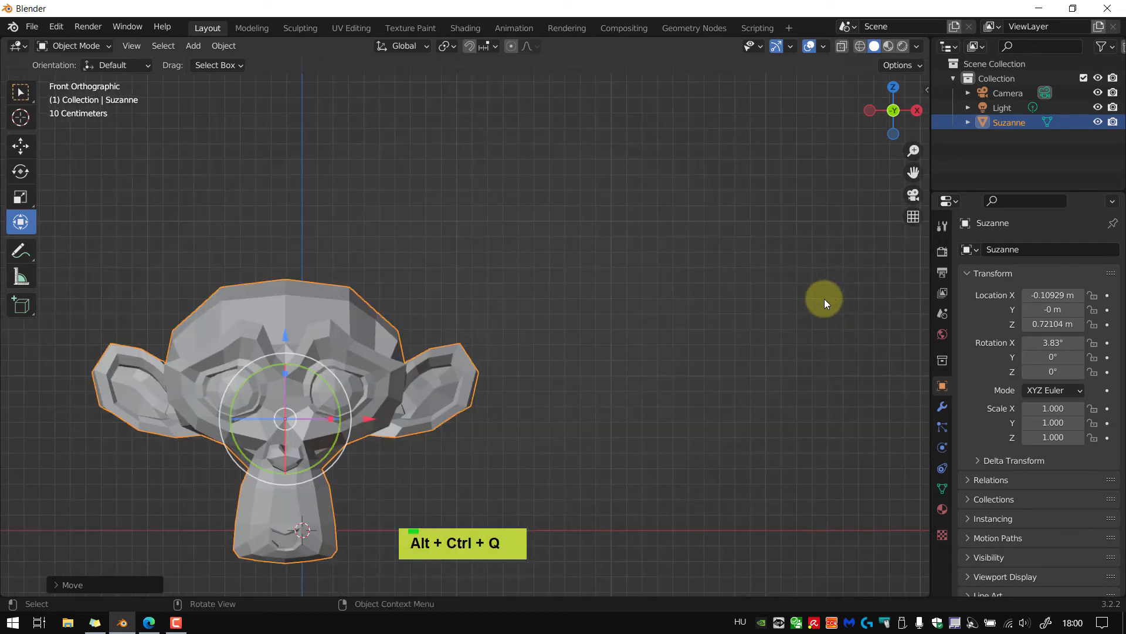
pyautogui.moveTo(651, 372); pyautogui.dragTo(487, 417, button='middle')
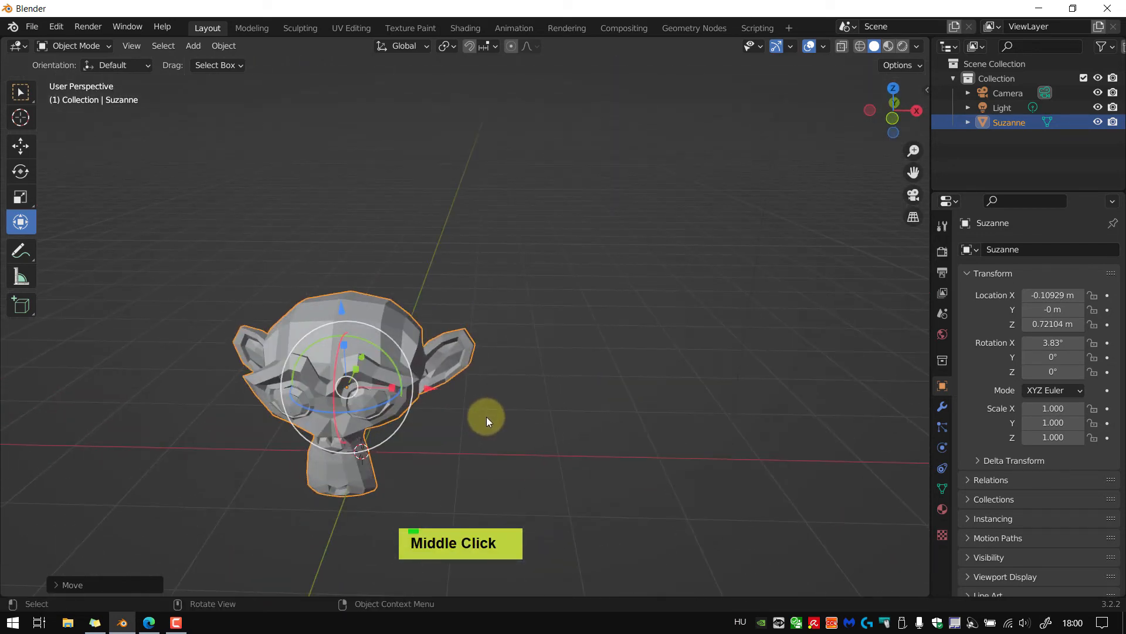
pyautogui.hotkey('shift', 'f')
pyautogui.moveTo(680, 402); pyautogui.dragTo(582, 269, button='middle')
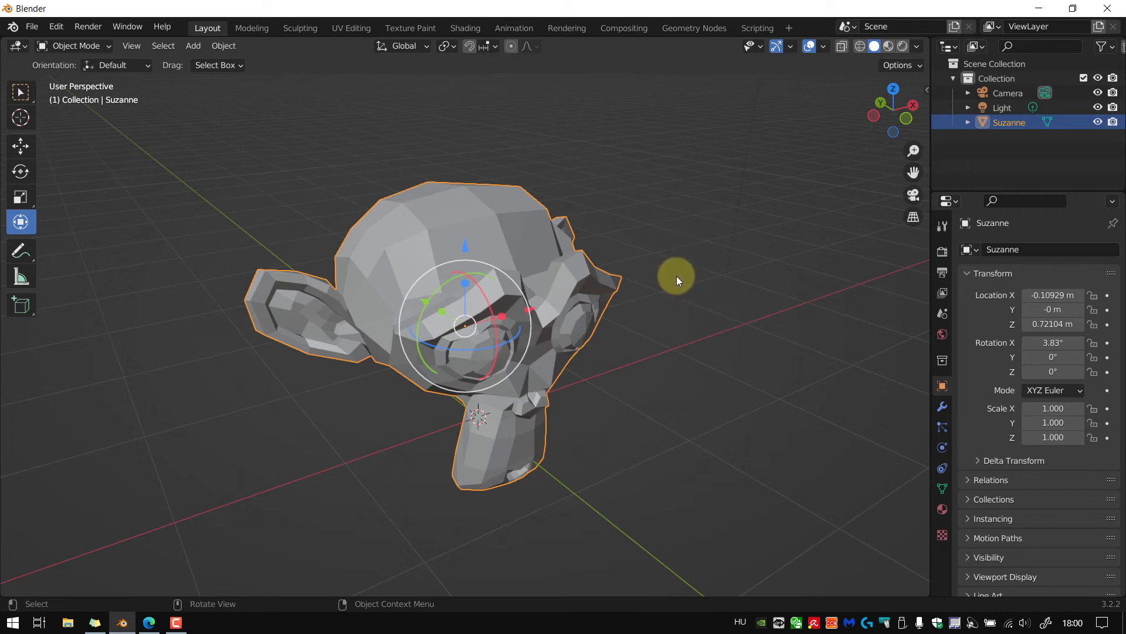
pyautogui.moveTo(677, 276); pyautogui.dragTo(221, 247, button='middle')
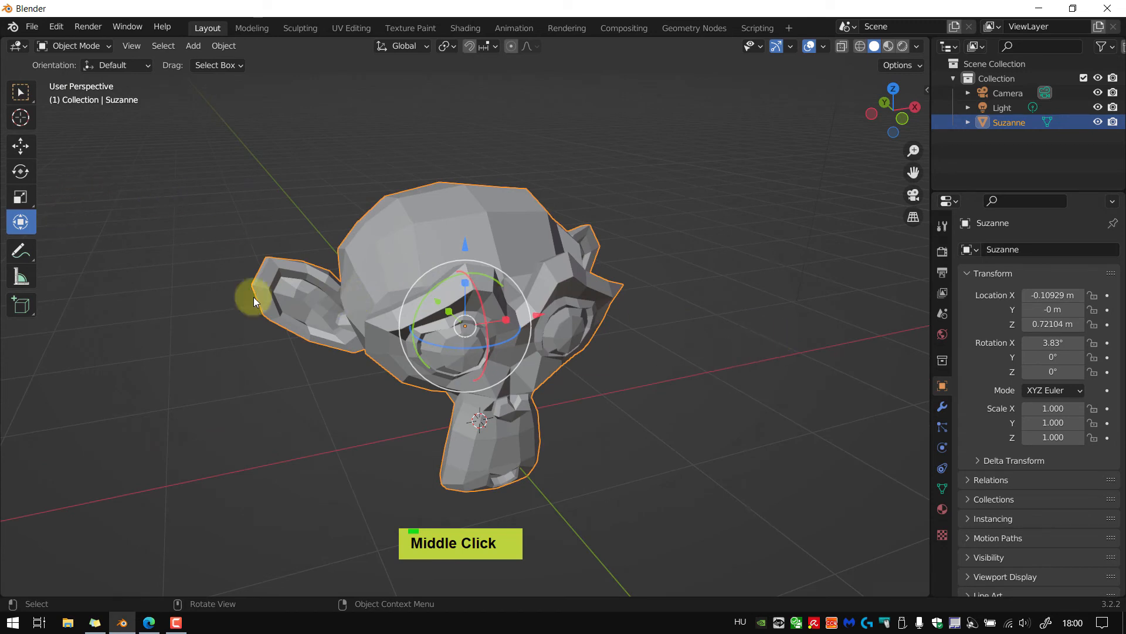
# Cycle through the selection tools to Tweak, and use it to deselect and reselect Suzanne
pyautogui.press('w')
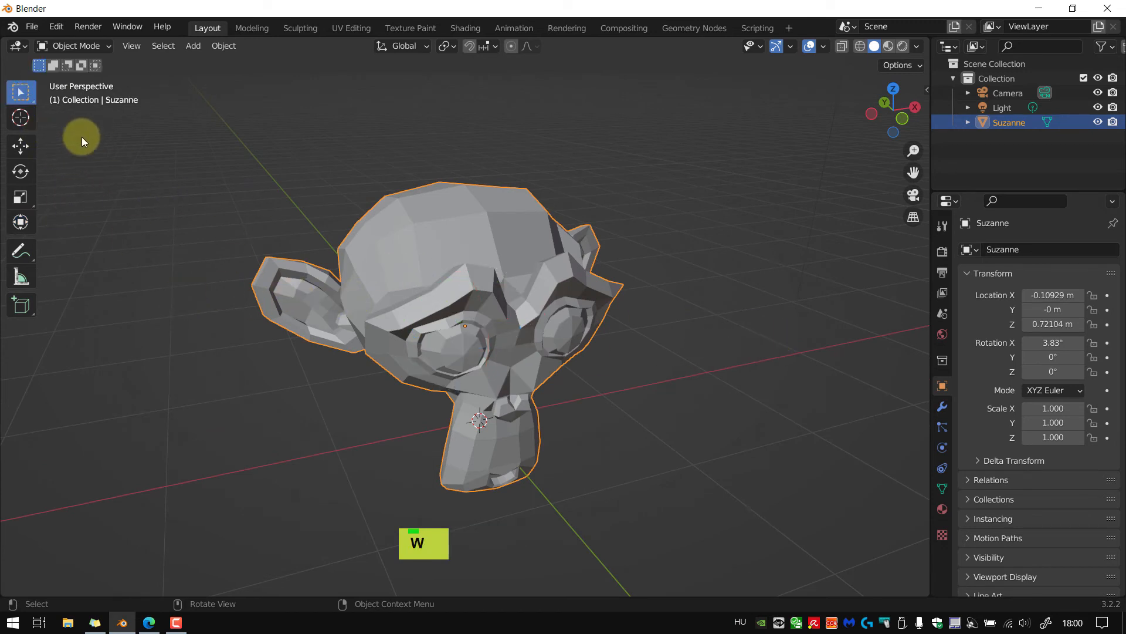
pyautogui.press('w')
pyautogui.press('w')
pyautogui.press('w')
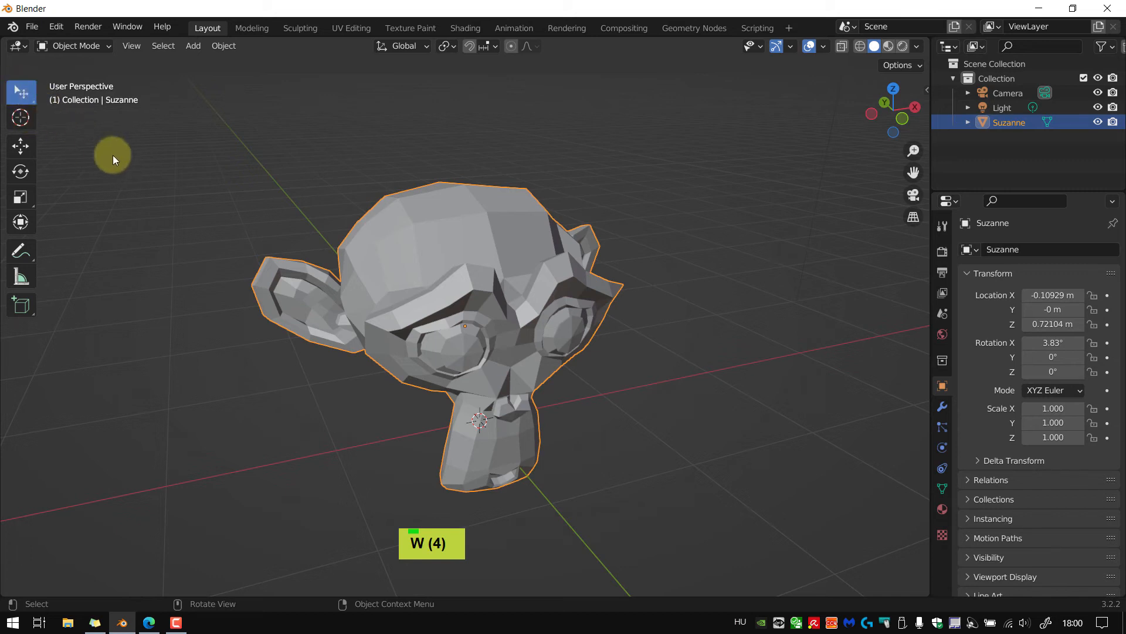
pyautogui.click(25, 95)
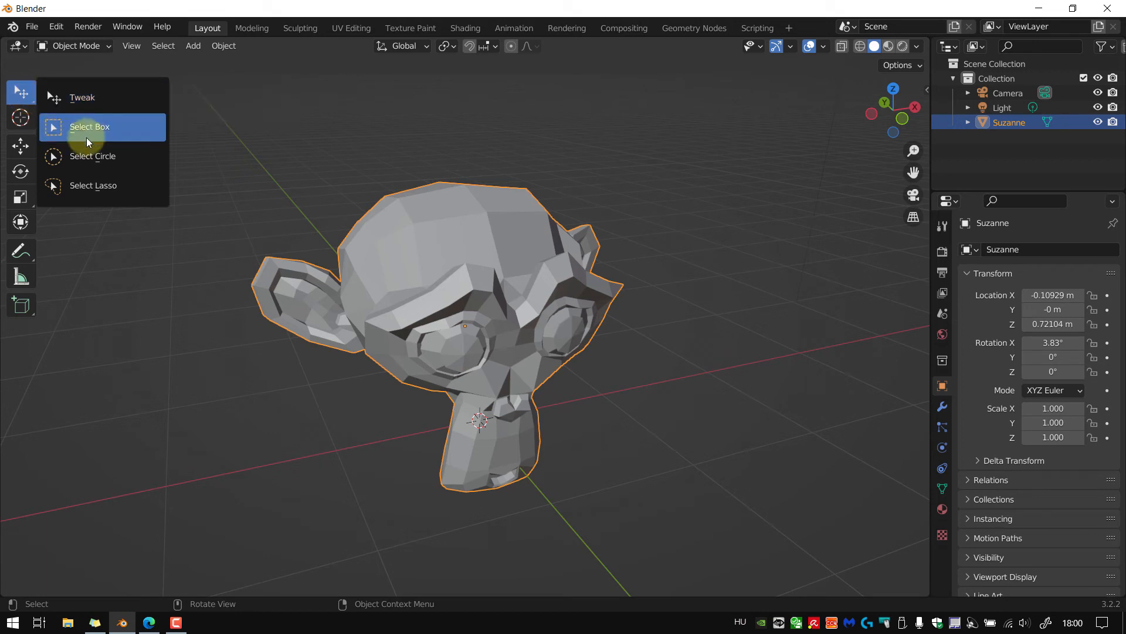
pyautogui.click(83, 101)
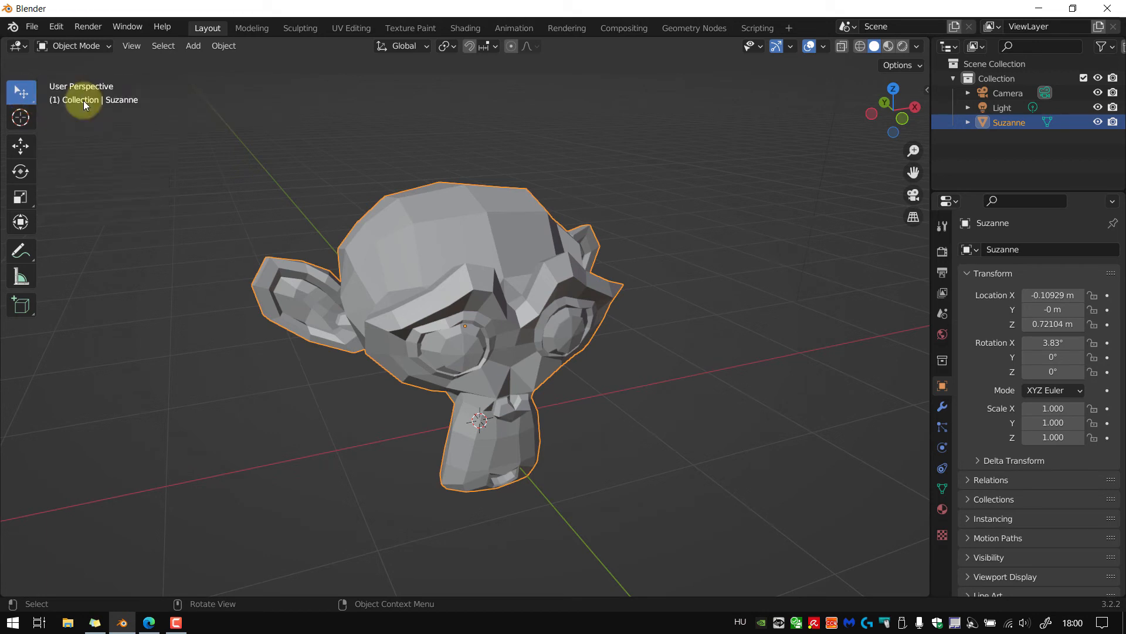
pyautogui.click(650, 194)
pyautogui.doubleClick(486, 226)
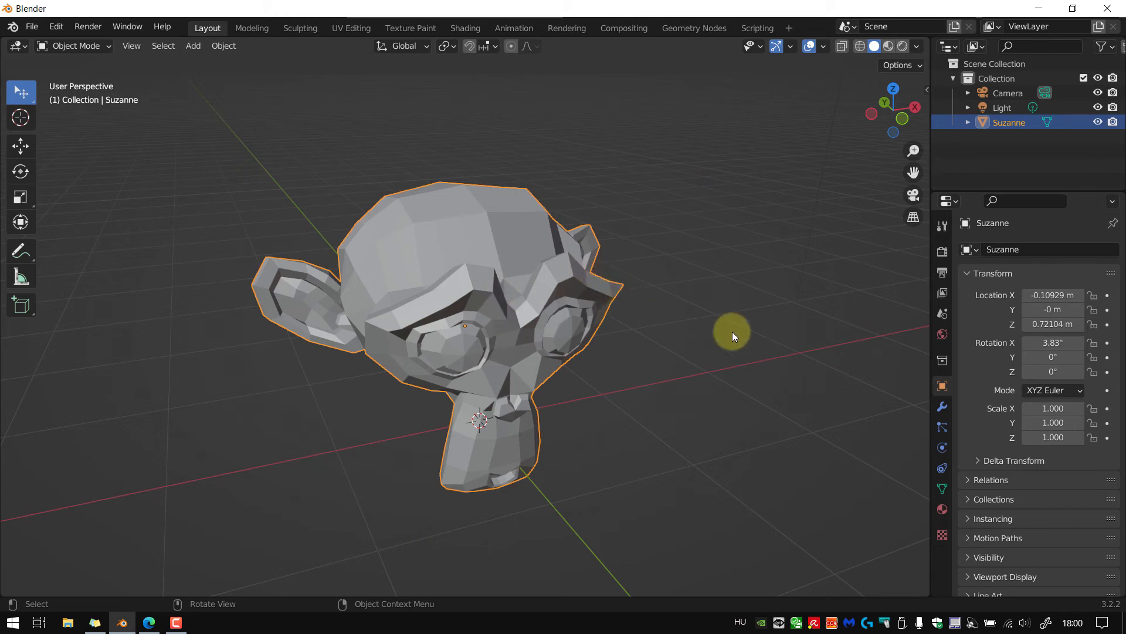
# Scale Suzanne uniformly to about 1.777
pyautogui.moveTo(732, 332); pyautogui.dragTo(695, 315, button='middle')
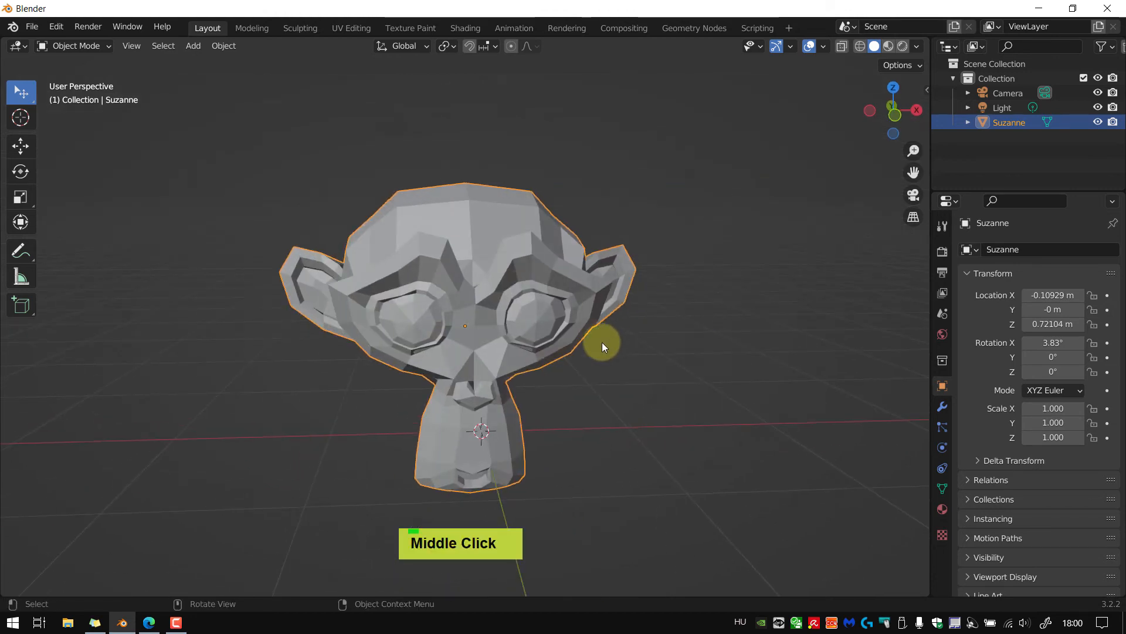
pyautogui.press('s')
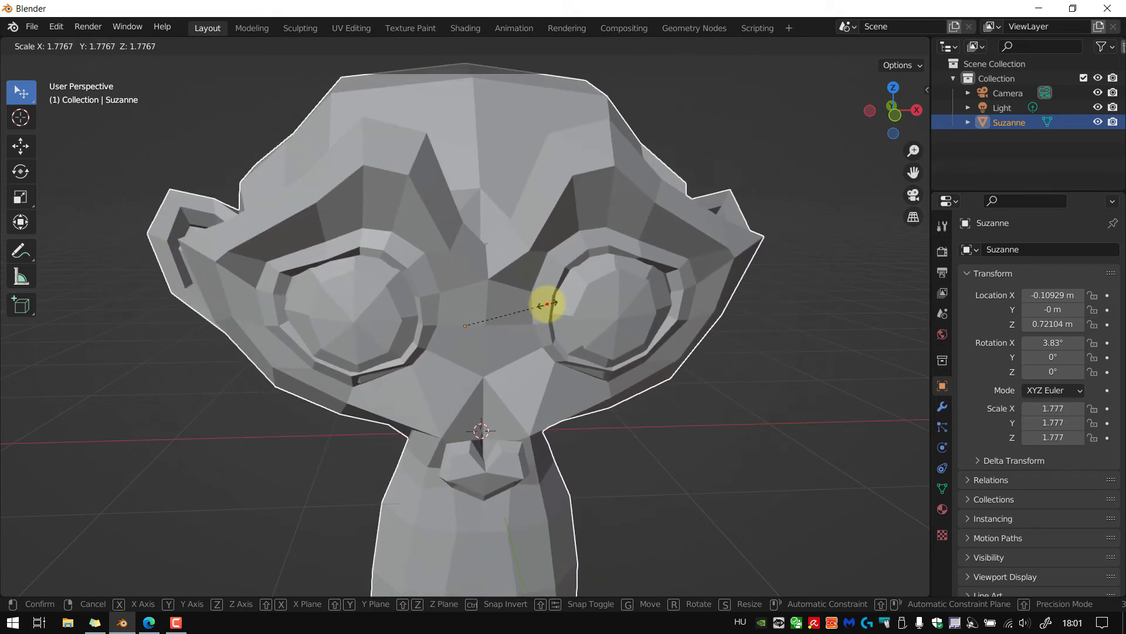
pyautogui.click(552, 307)
# Try scaling Suzanne along the global Z axis, switch to a global X scaling of about 1.20, and undo it
pyautogui.scroll(-2, 534, 333)
pyautogui.moveTo(534, 332); pyautogui.dragTo(557, 338, button='middle')
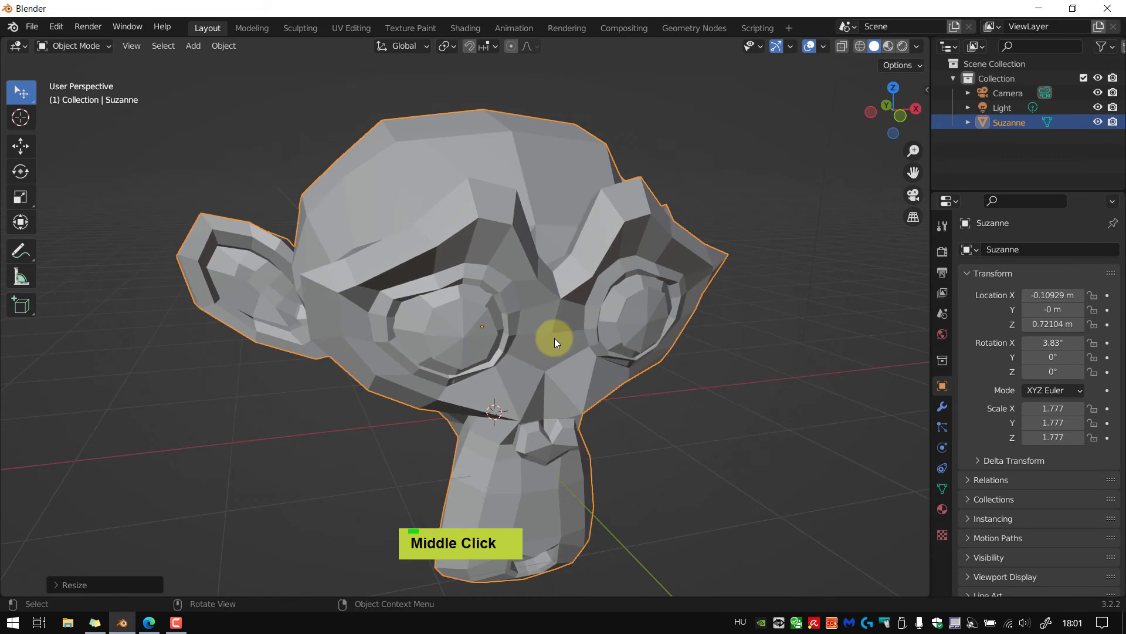
pyautogui.press('s')
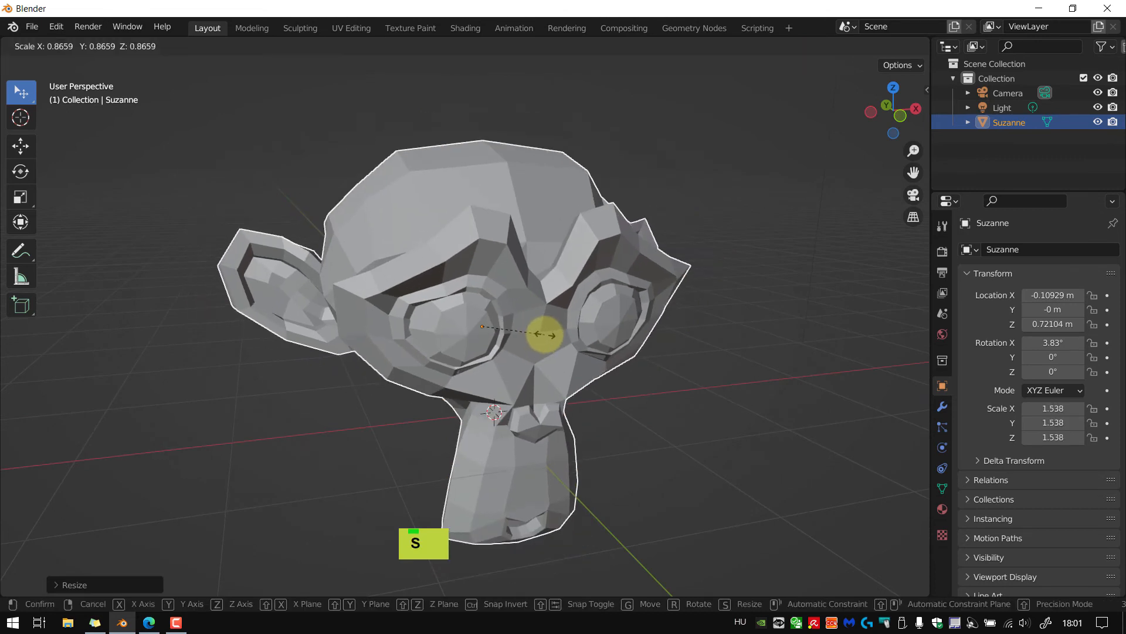
pyautogui.press('z')
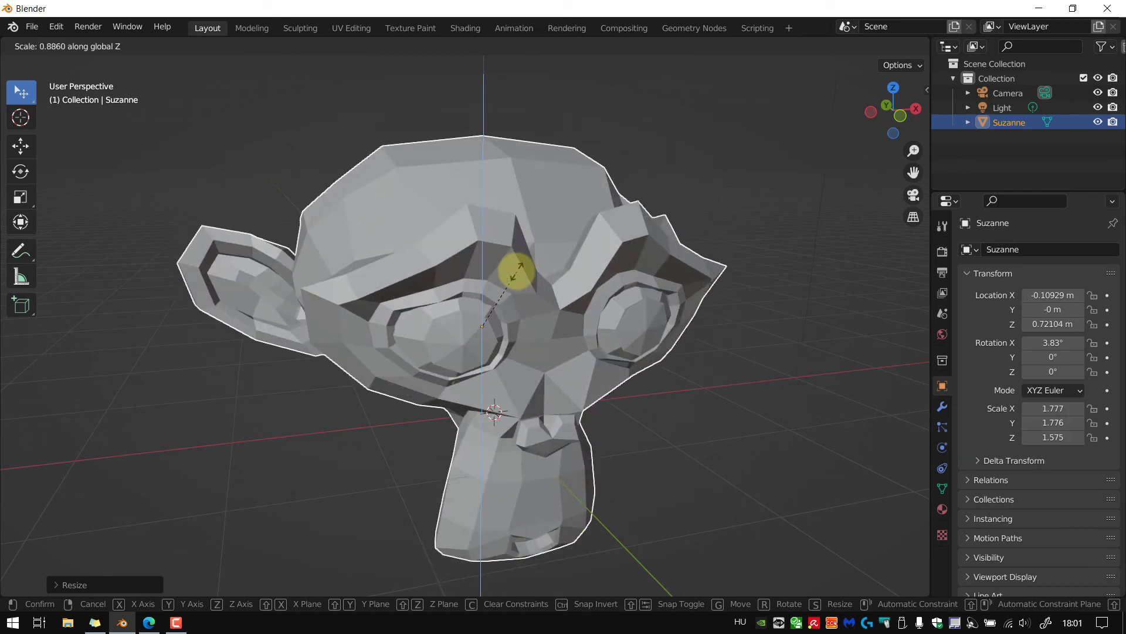
pyautogui.press('x')
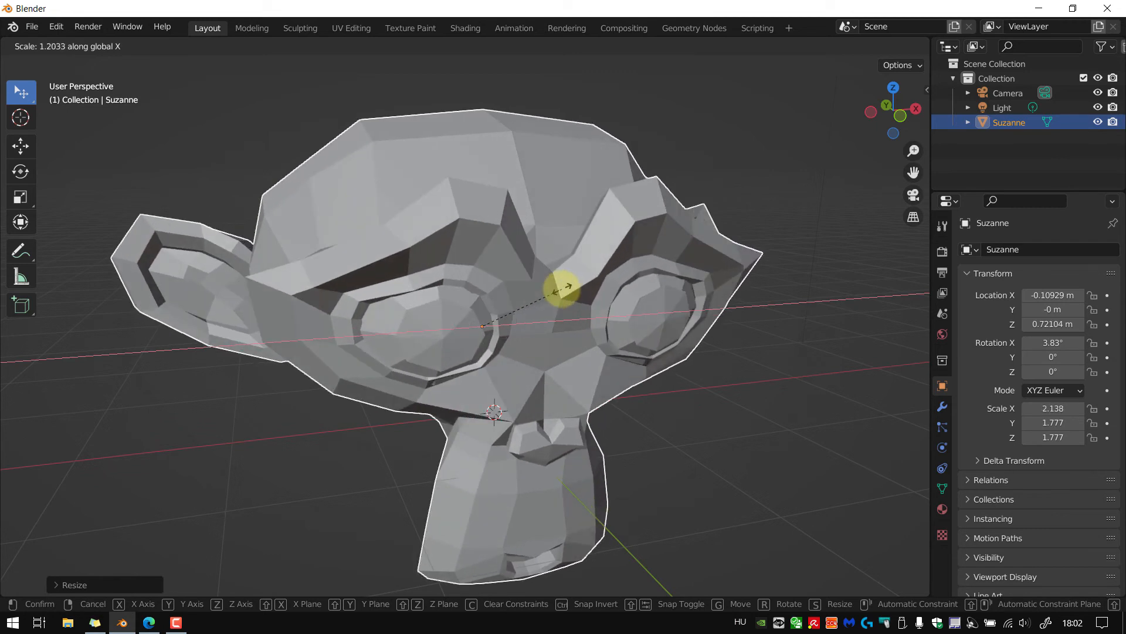
pyautogui.click(562, 289)
pyautogui.hotkey('ctrl', 'z')
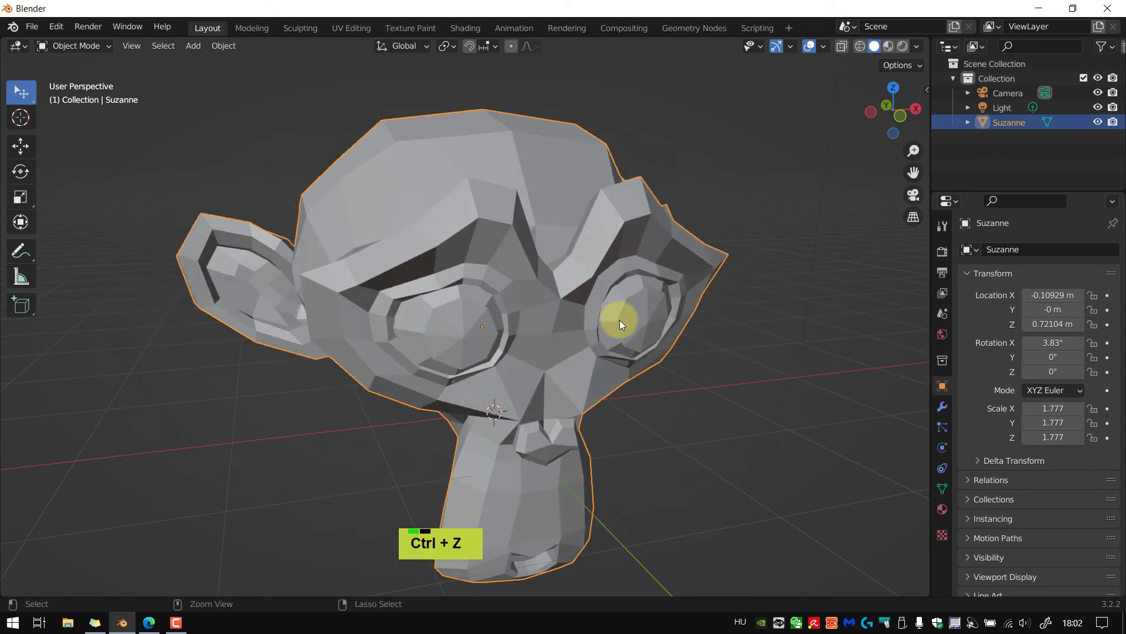
# Undo Suzanne's uniform scaling and display its transform values and dimensions in the viewport
pyautogui.hotkey('ctrl', 'z')
pyautogui.moveTo(627, 330)
pyautogui.mouseDown(button='middle')
pyautogui.moveTo(615, 319)
pyautogui.moveTo(621, 328)
pyautogui.mouseUp(button='middle')
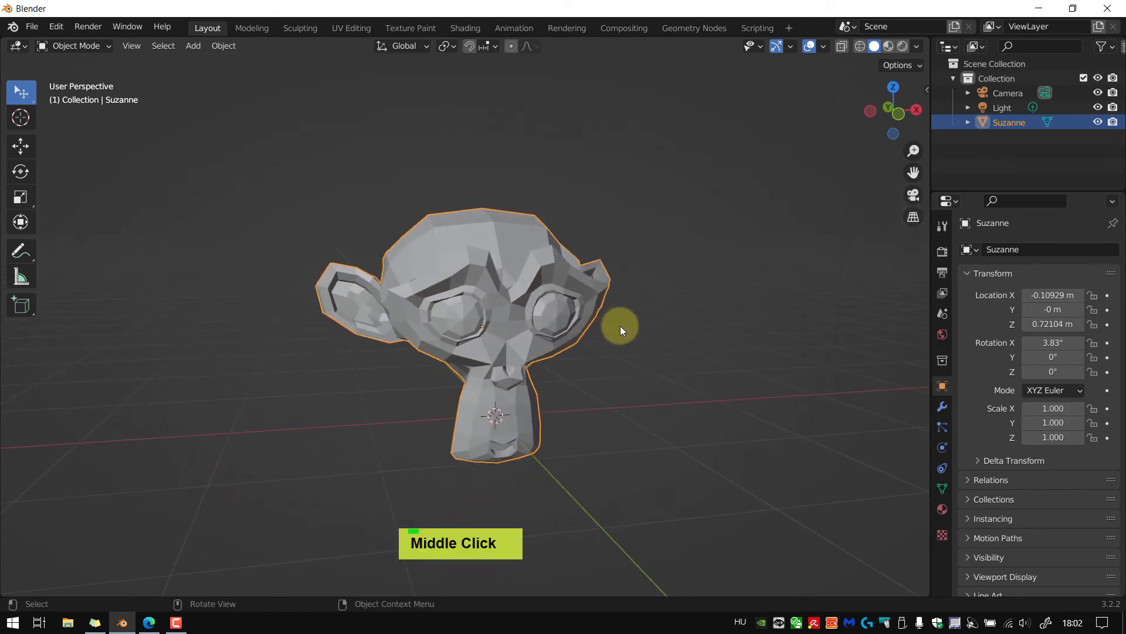
pyautogui.press('n')
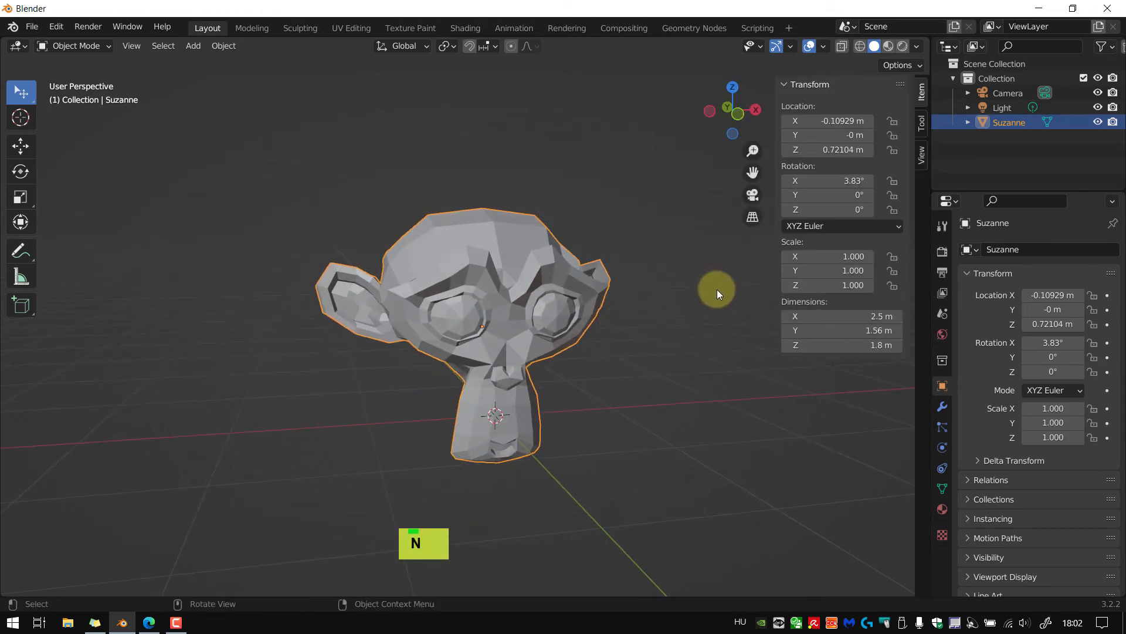
# Scale Suzanne uniformly to about 1.462, and deselect and reselect it
pyautogui.press('s')
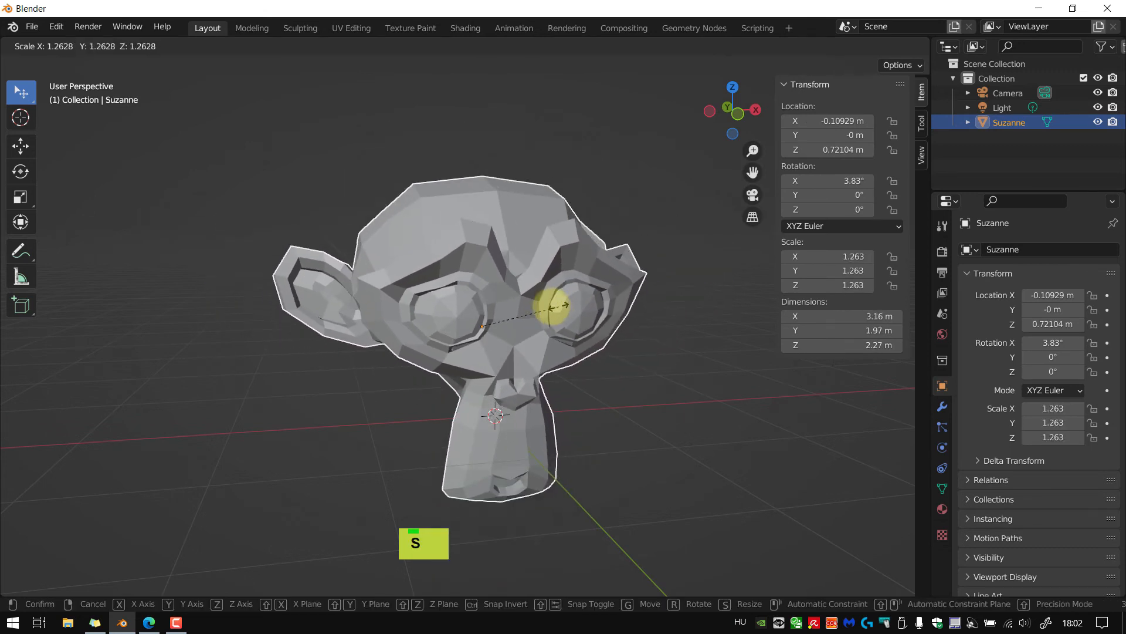
pyautogui.click(567, 293)
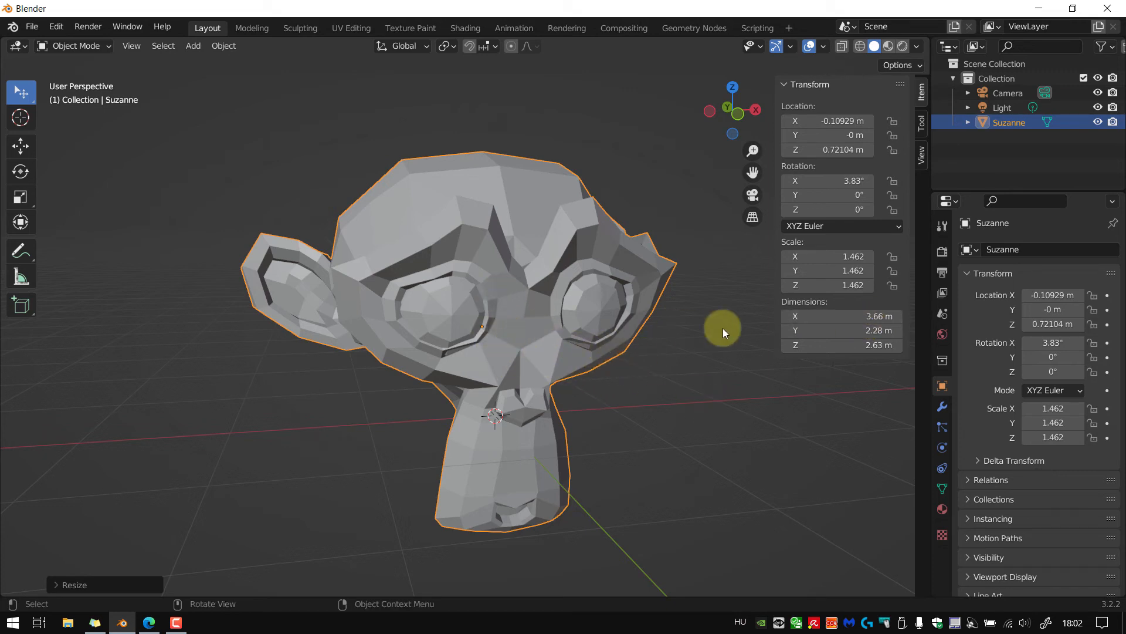
pyautogui.click(636, 396)
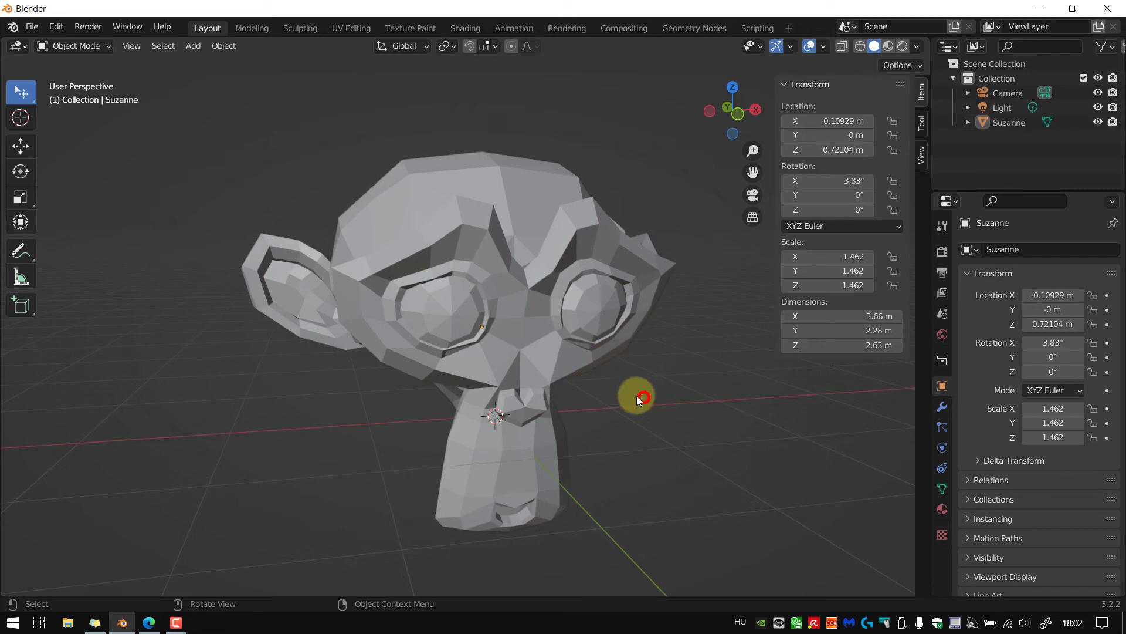
pyautogui.doubleClick(534, 336)
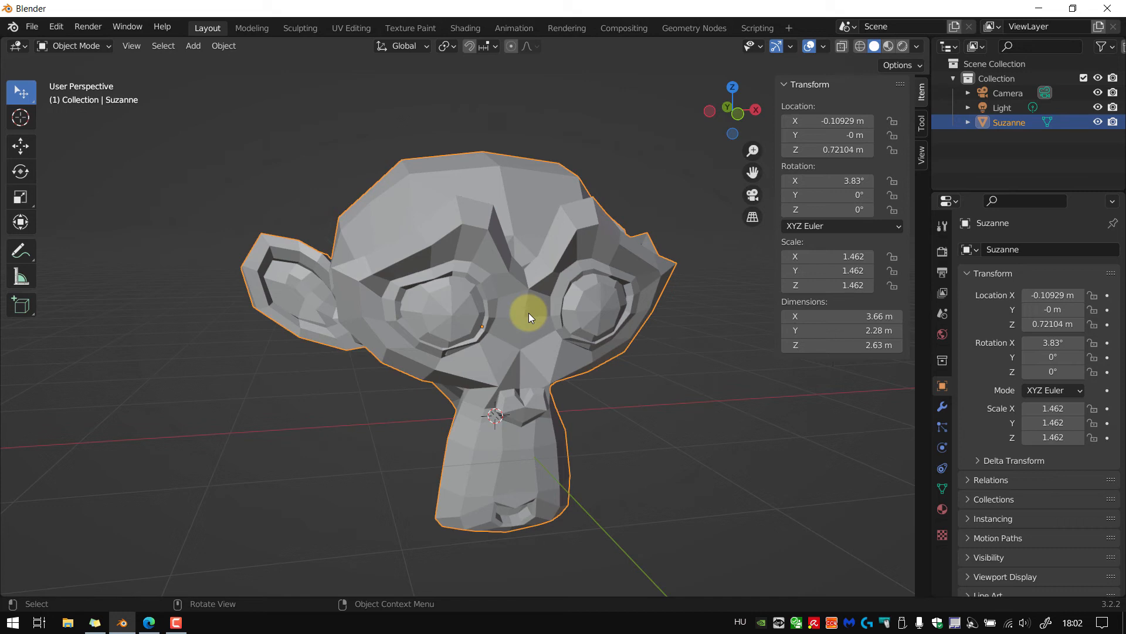
# Look at the Apply transform options for Suzanne, including Scale, and close them without applying anything
pyautogui.press('ctrl')
pyautogui.hotkey('ctrl', 'a')
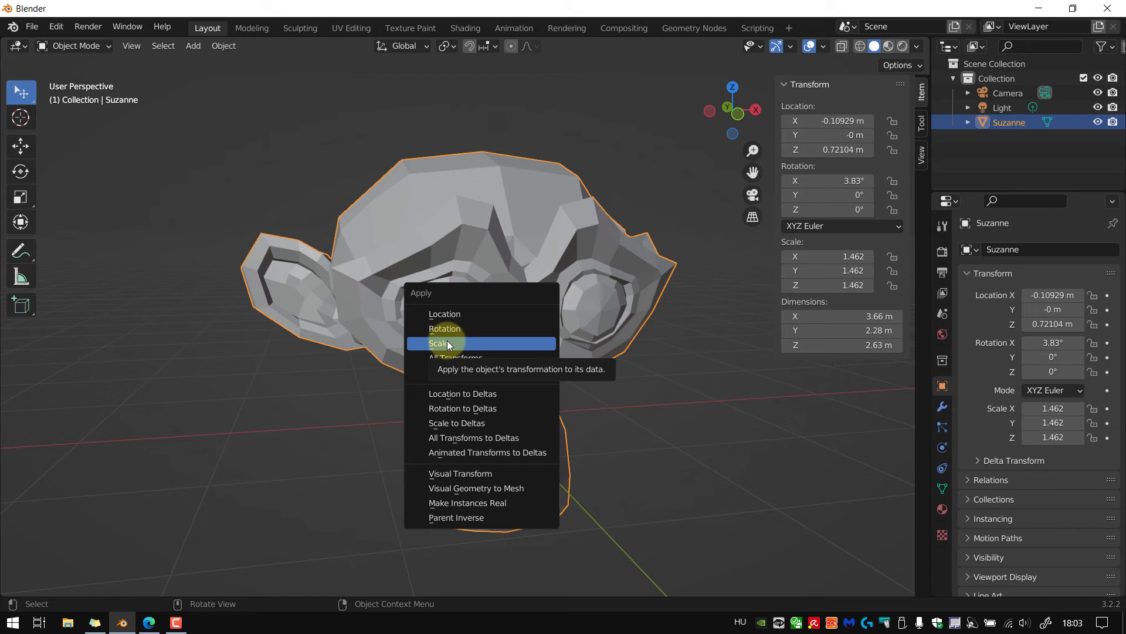
pyautogui.click(663, 202)
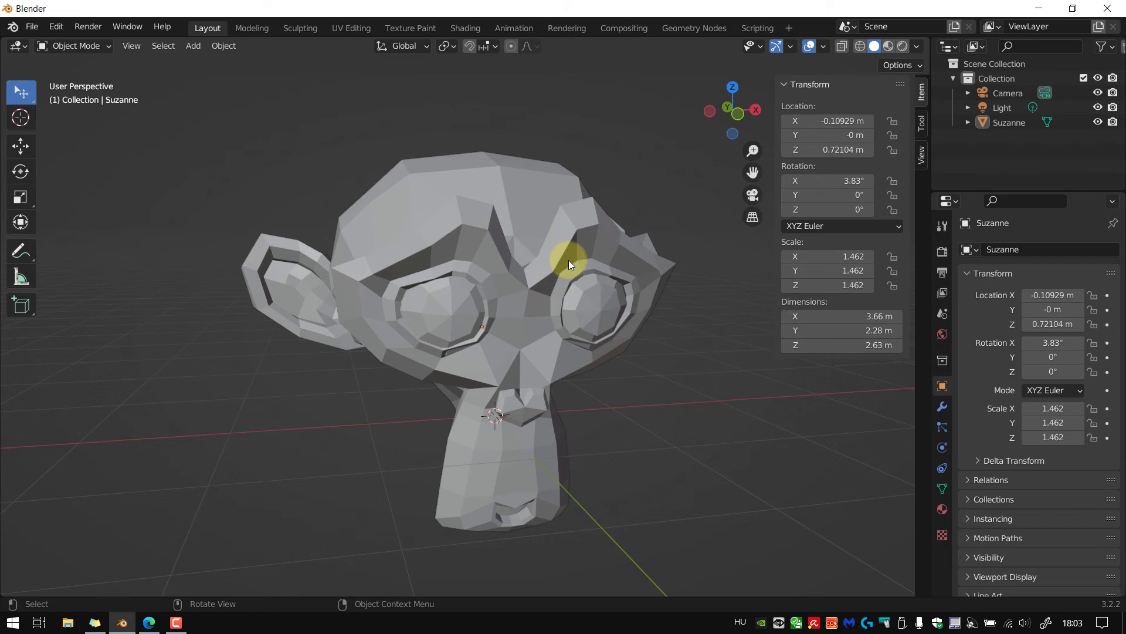
pyautogui.moveTo(563, 268); pyautogui.dragTo(551, 297, button='middle')
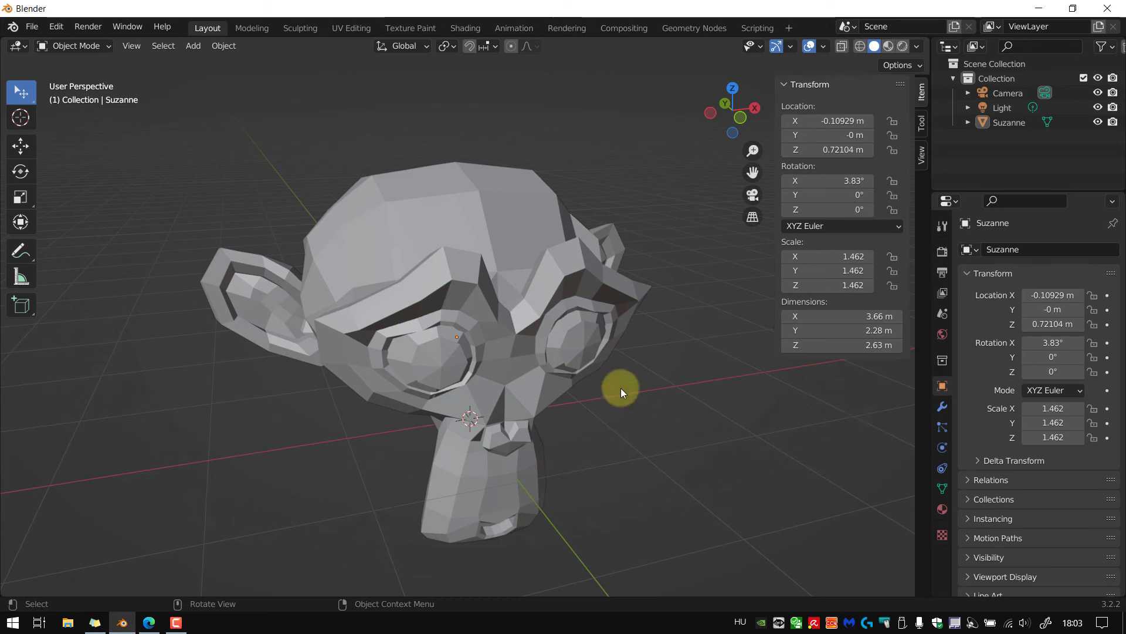
pyautogui.moveTo(649, 392); pyautogui.dragTo(604, 389, button='middle')
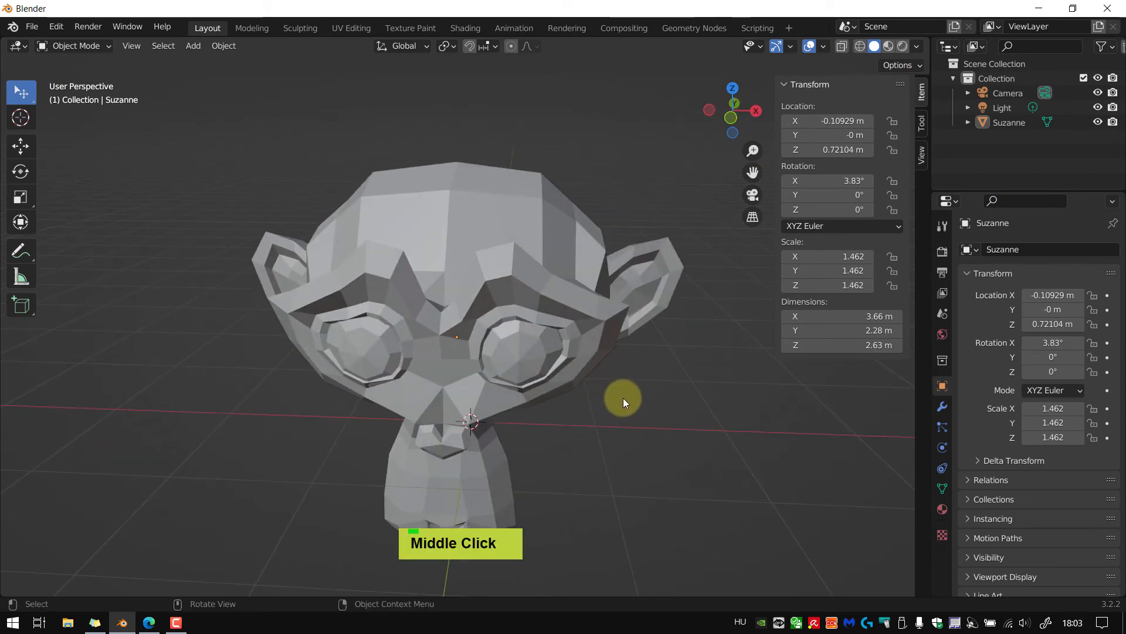
# Show the four-view layout briefly and return to the single perspective view
pyautogui.hotkey('ctrl', 'alt')
pyautogui.hotkey('ctrl', 'alt', 'q')
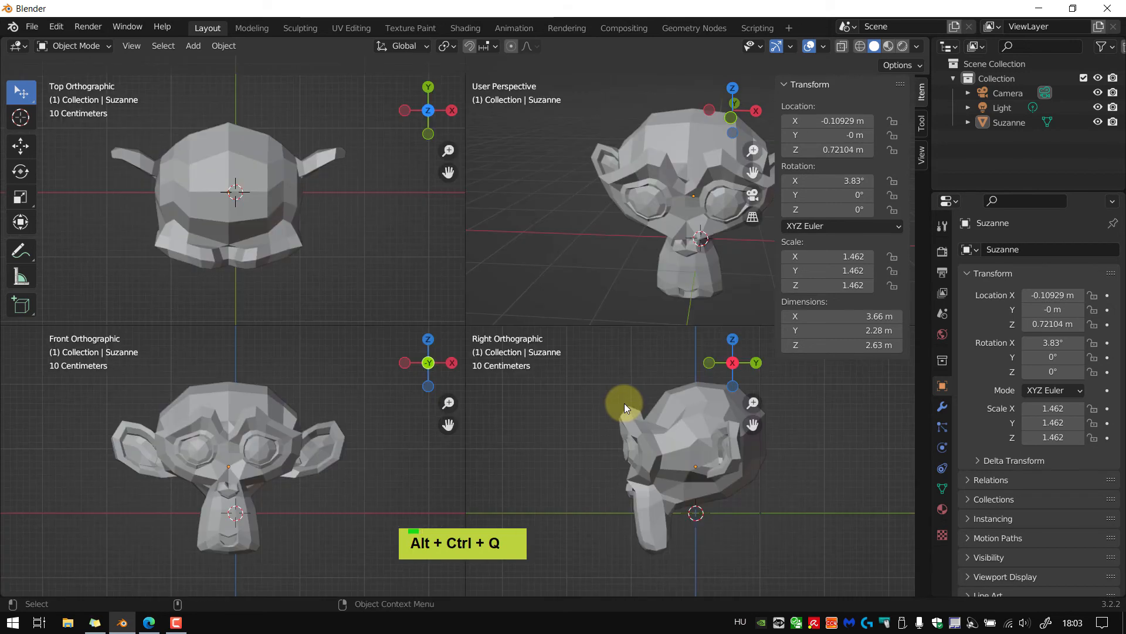
pyautogui.hotkey('alt', 'q')
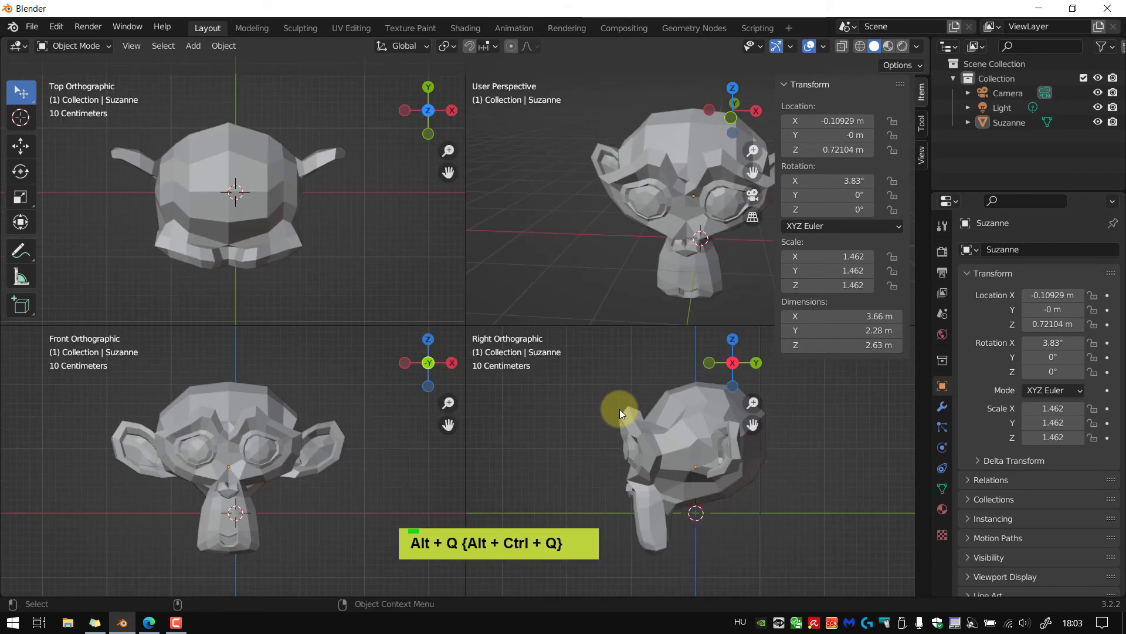
pyautogui.hotkey('ctrl', 'alt', 'q')
# Select Suzanne, the light and the camera in turn to compare their properties, ending with Suzanne selected
pyautogui.doubleClick(544, 244)
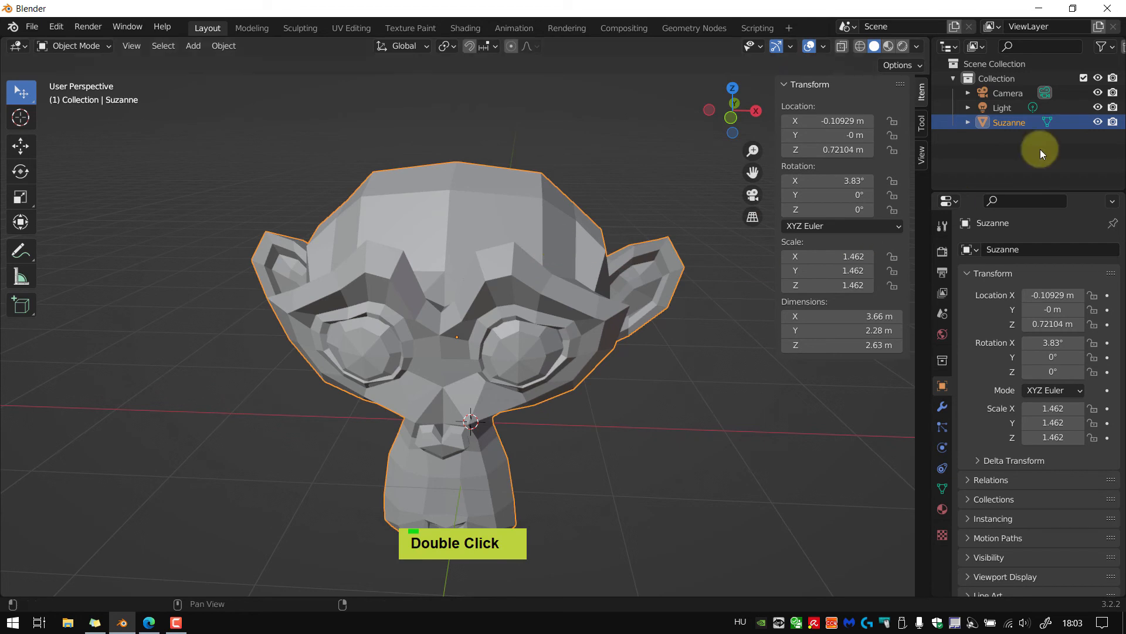
pyautogui.click(1008, 95)
pyautogui.click(1003, 108)
pyautogui.doubleClick(1009, 124)
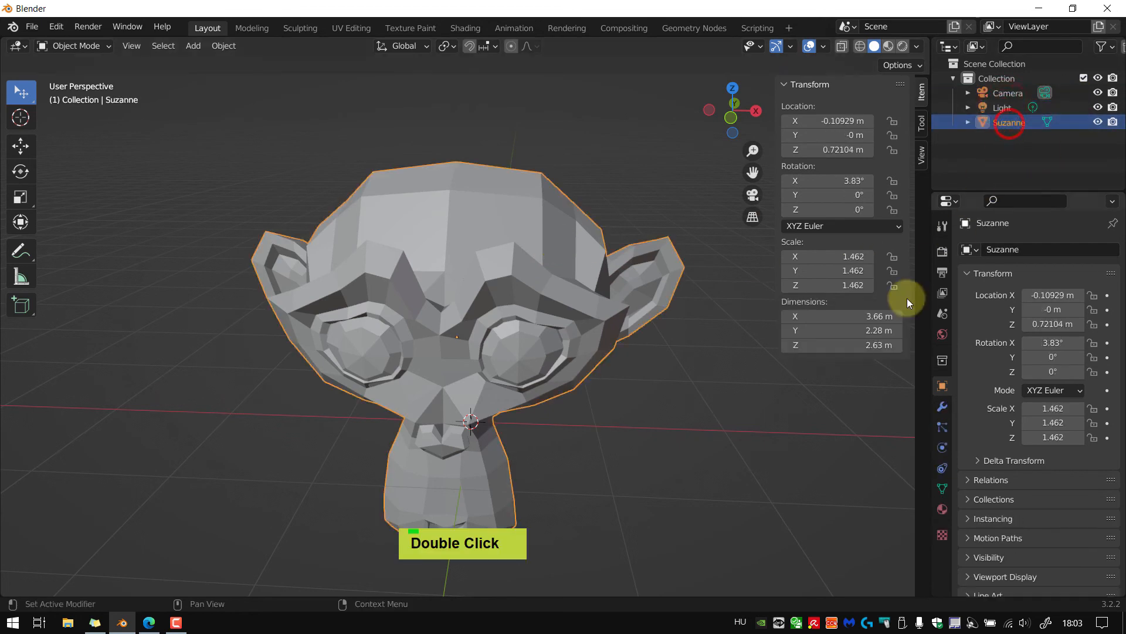
pyautogui.click(1008, 110)
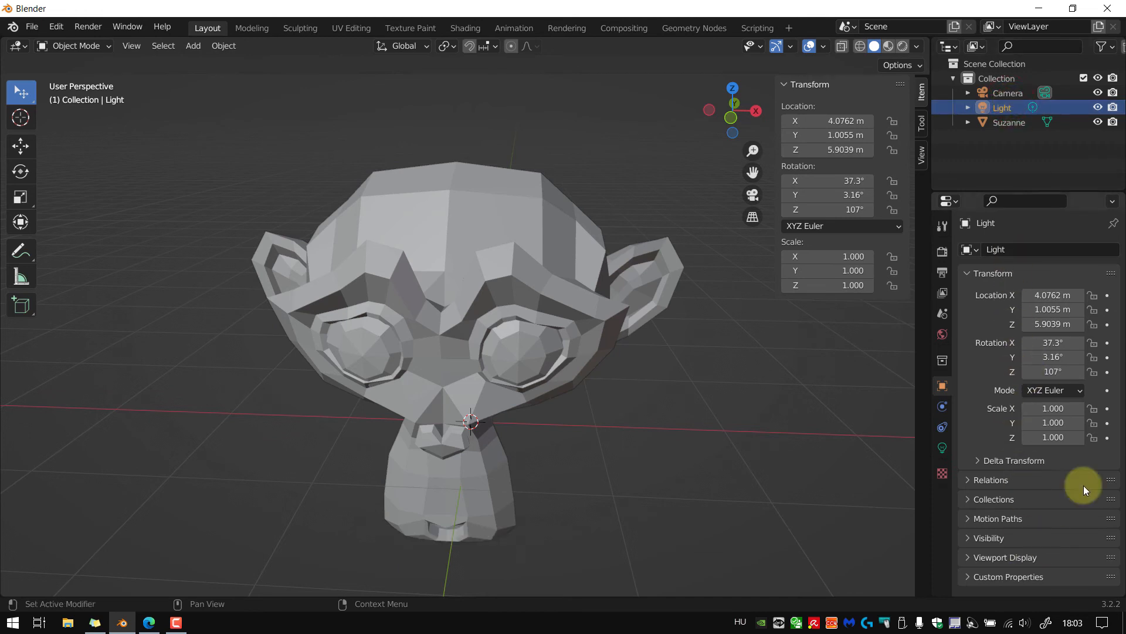
pyautogui.click(1004, 93)
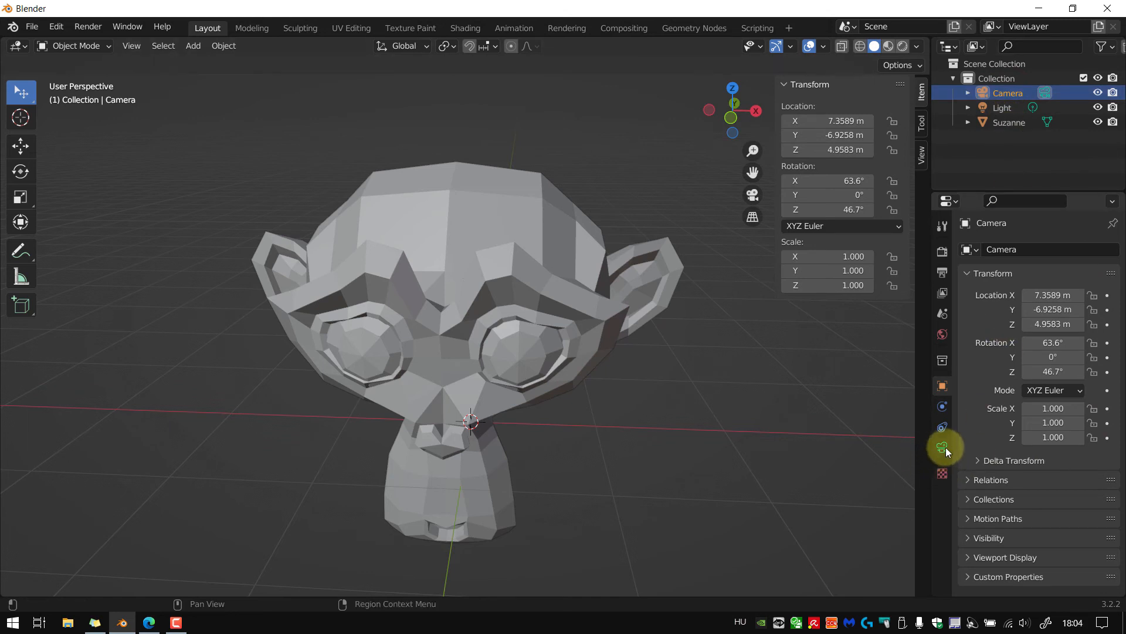
pyautogui.click(1002, 108)
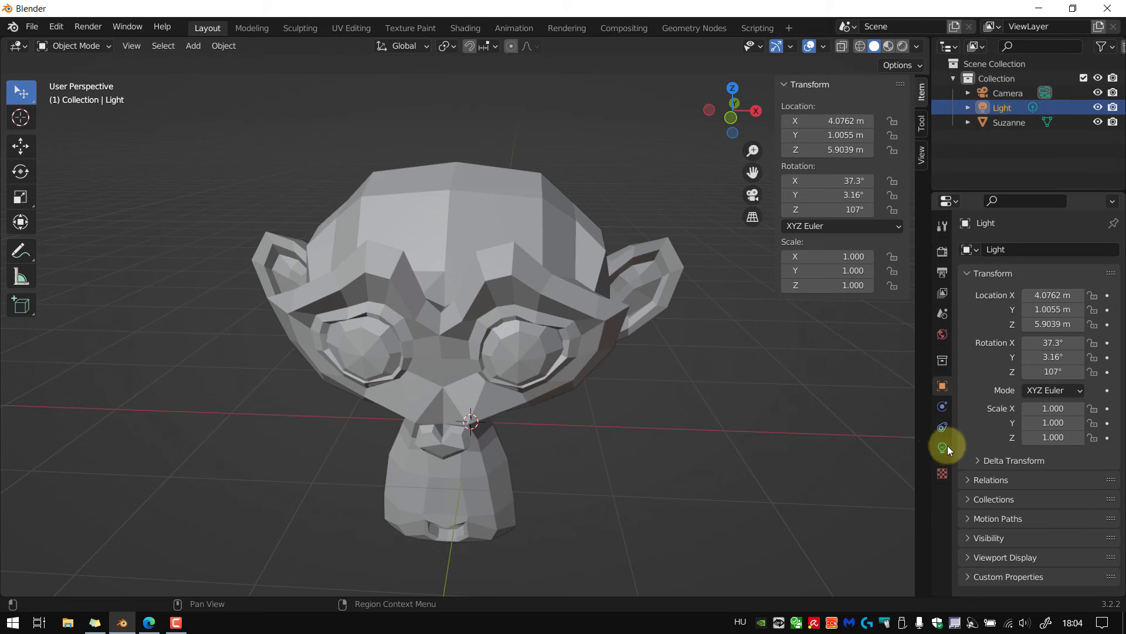
pyautogui.click(1004, 123)
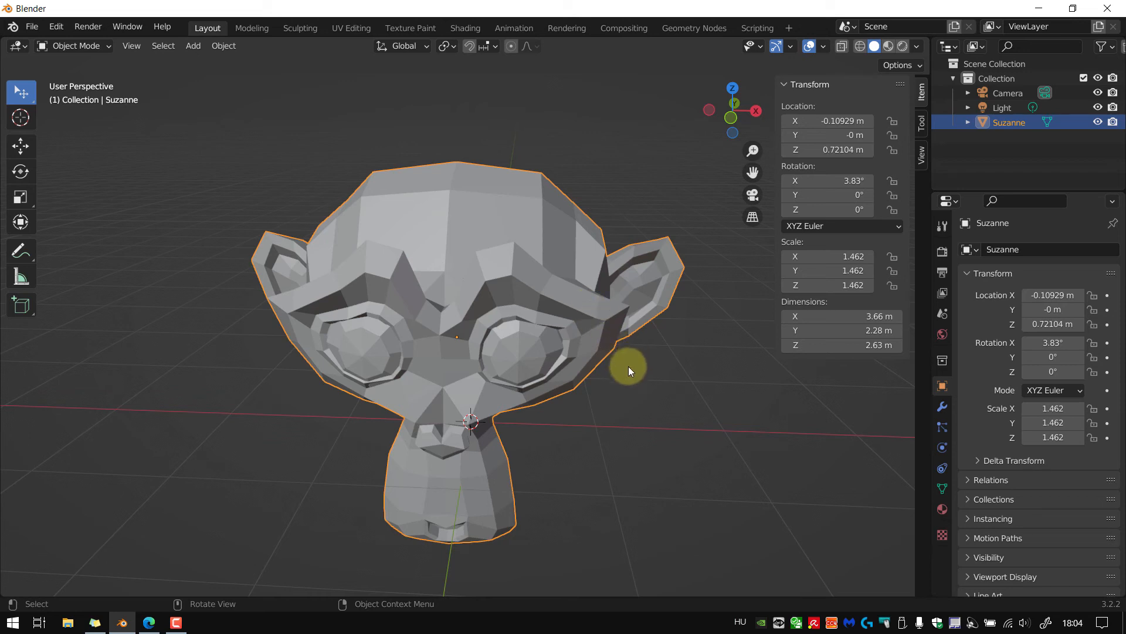
# Examine Suzanne's X, Y and Z dimensions, and deselect and reselect the head
pyautogui.keyDown('shift'); pyautogui.moveTo(628, 366); pyautogui.dragTo(657, 388, button='middle'); pyautogui.keyUp('shift')
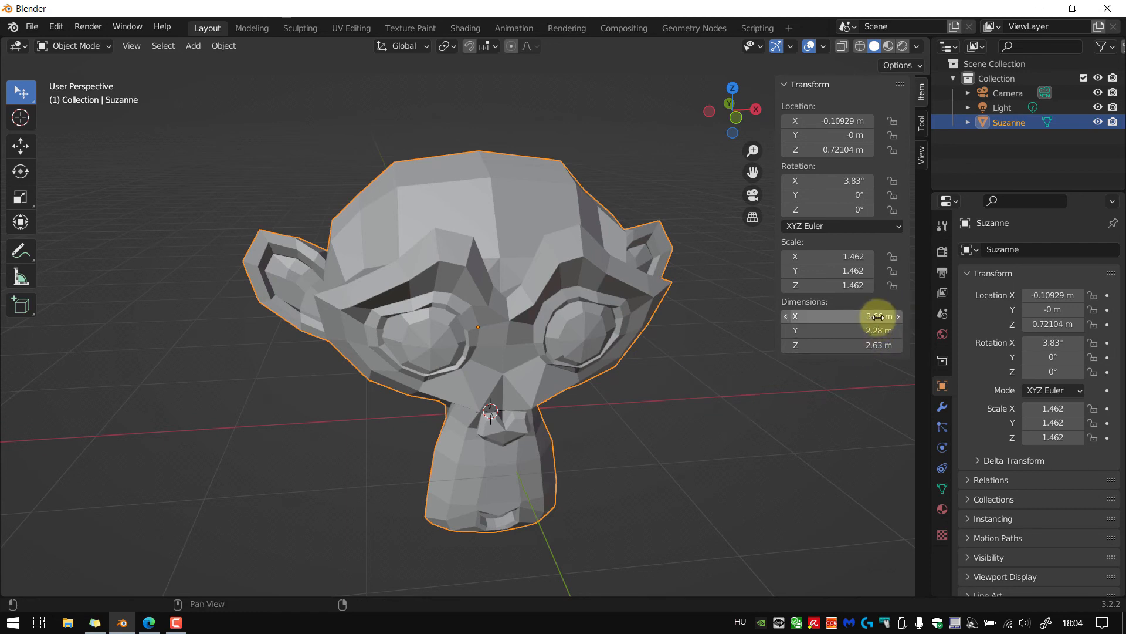
pyautogui.click(730, 387)
pyautogui.doubleClick(581, 246)
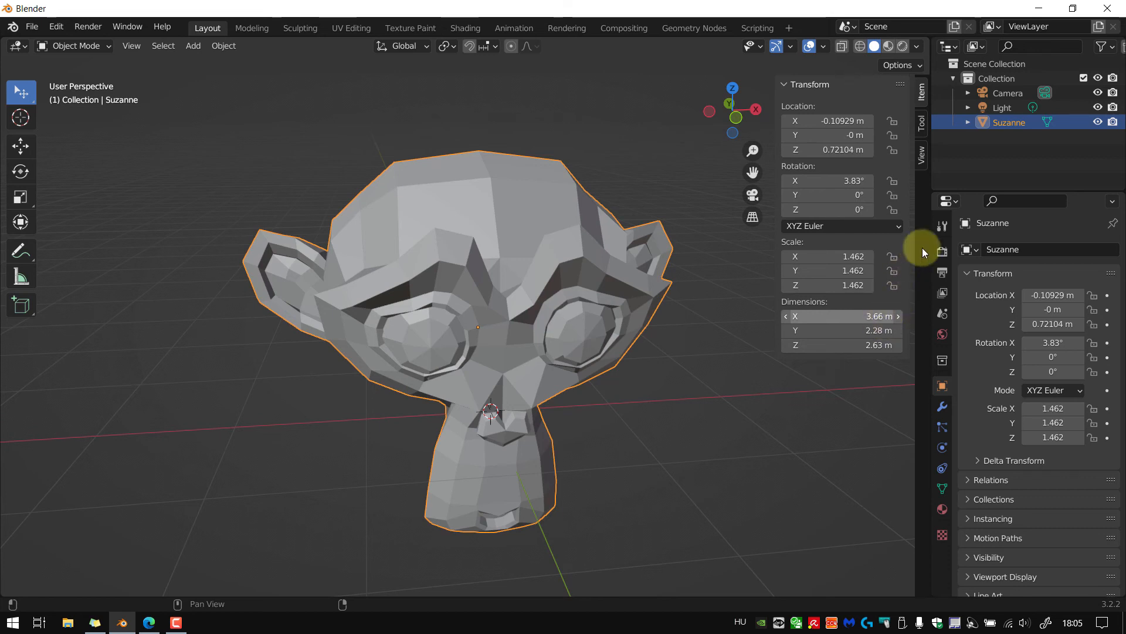
# Look through the active tool, workspace, scene and render properties
pyautogui.click(942, 227)
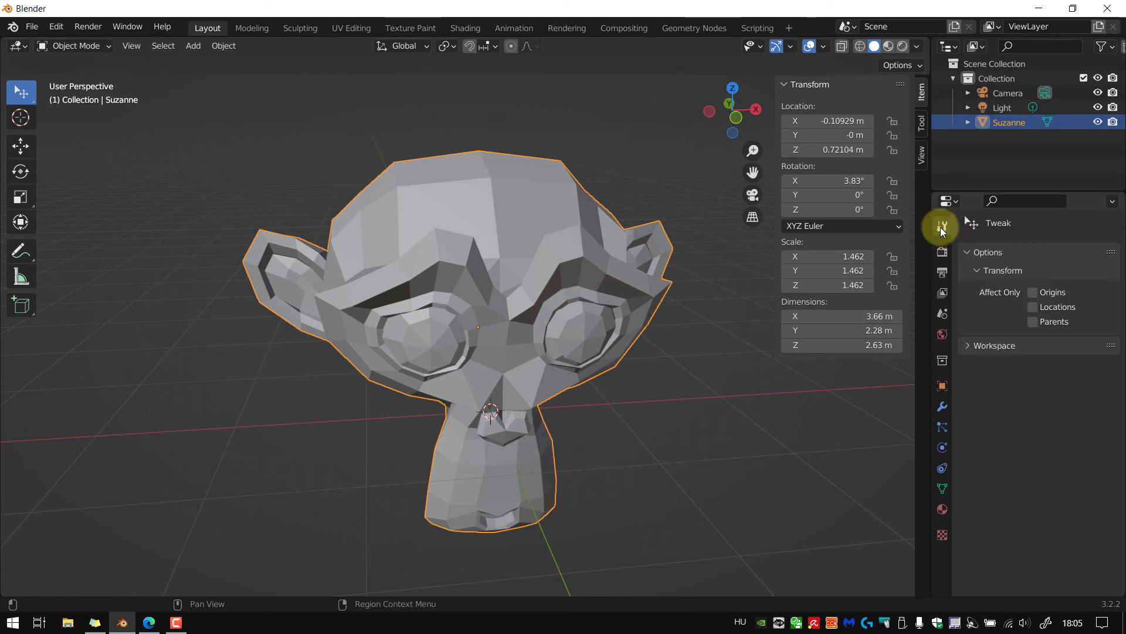
pyautogui.click(969, 346)
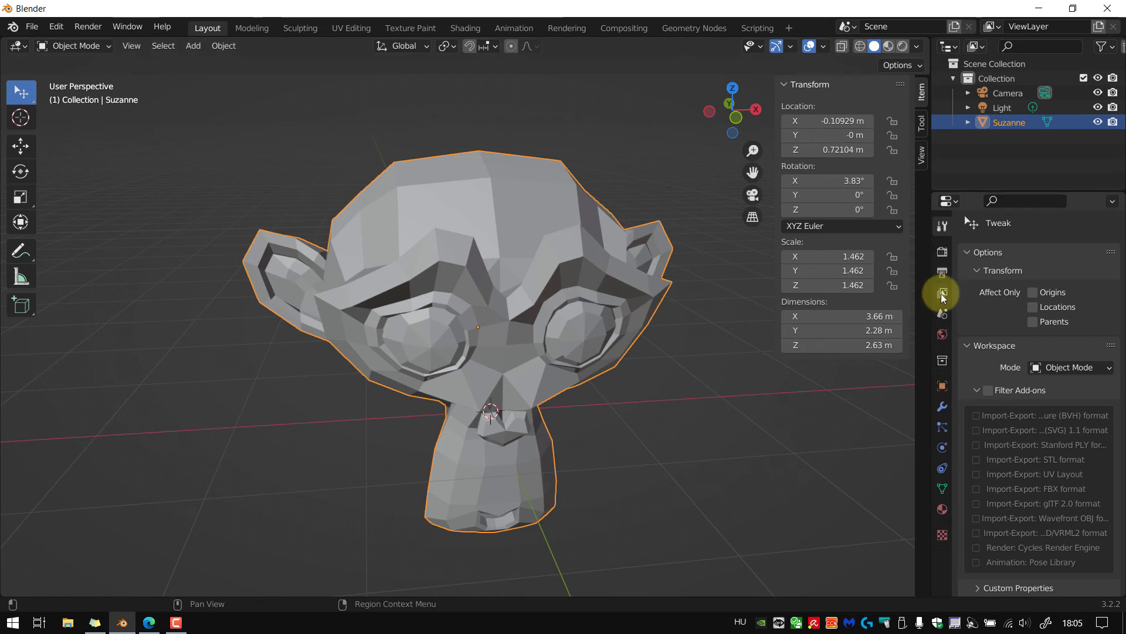
pyautogui.click(943, 314)
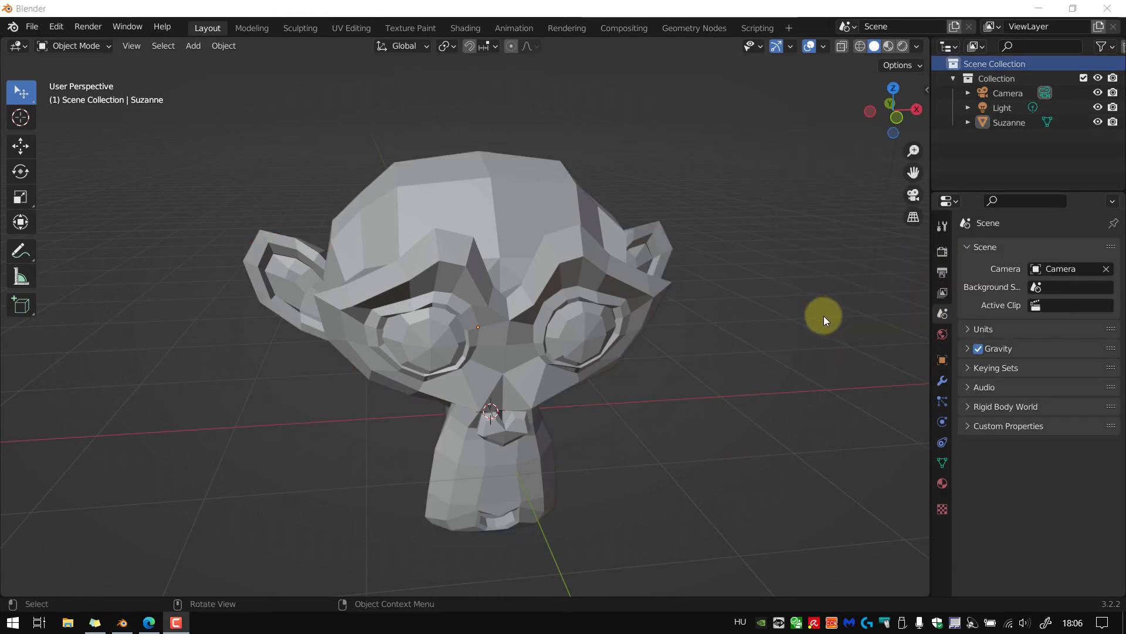
pyautogui.click(942, 251)
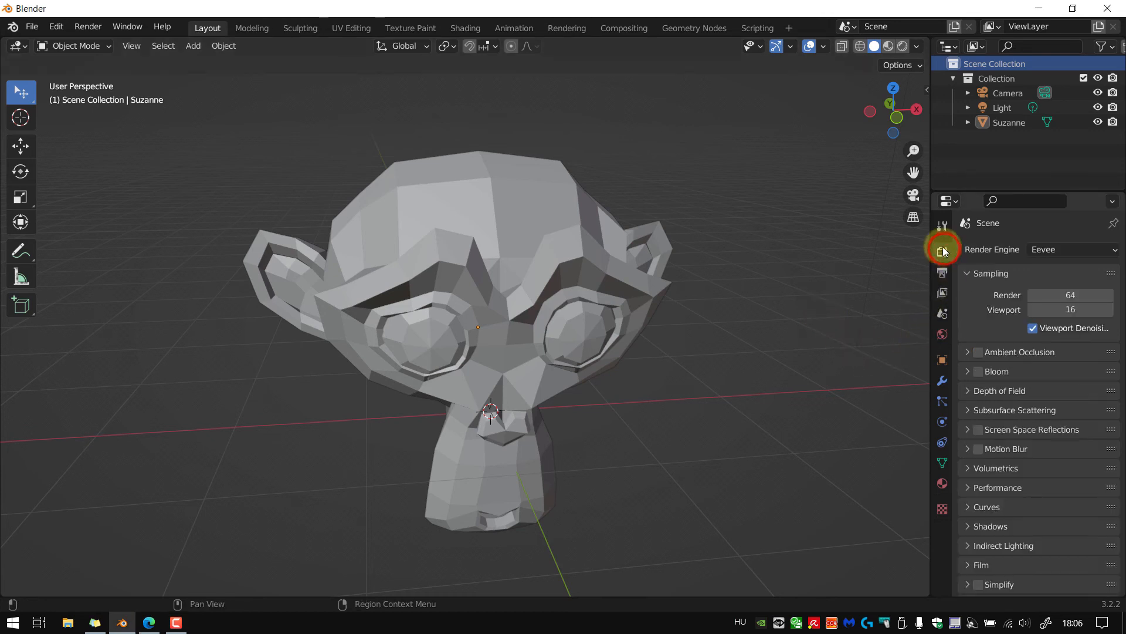
pyautogui.click(942, 226)
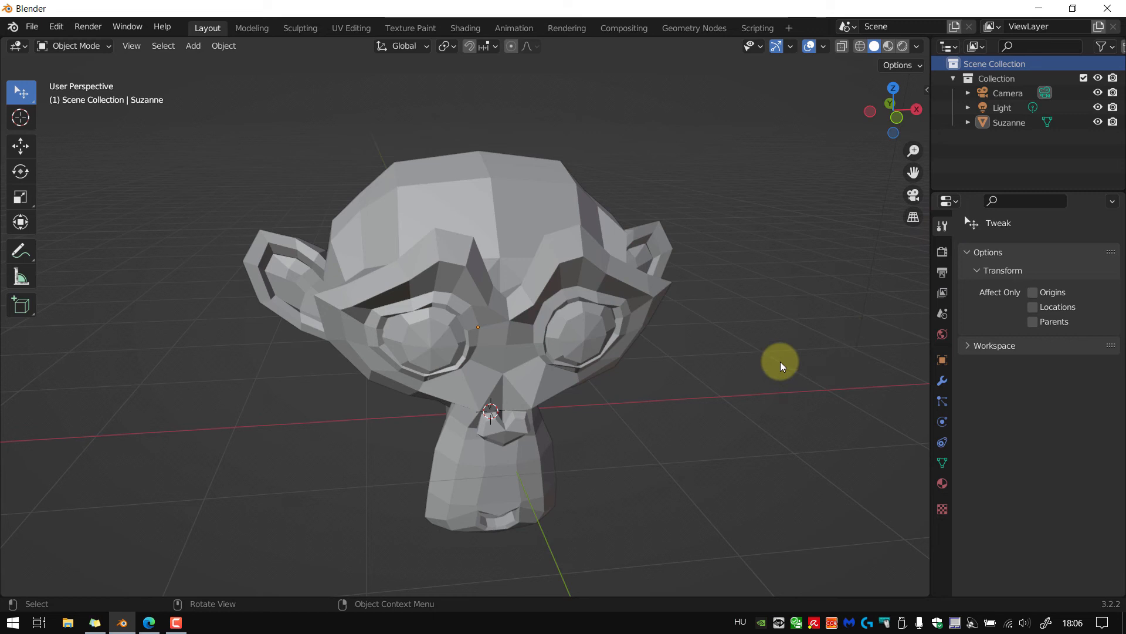
# Set the scene's length unit to Centimeters and select Suzanne
pyautogui.click(944, 313)
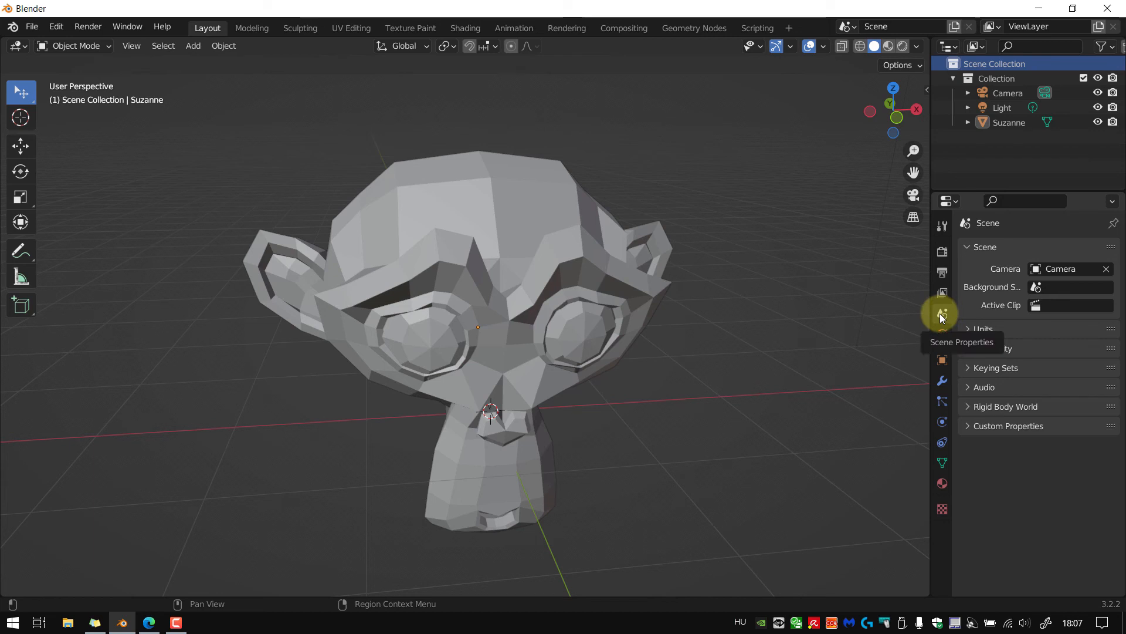
pyautogui.click(965, 327)
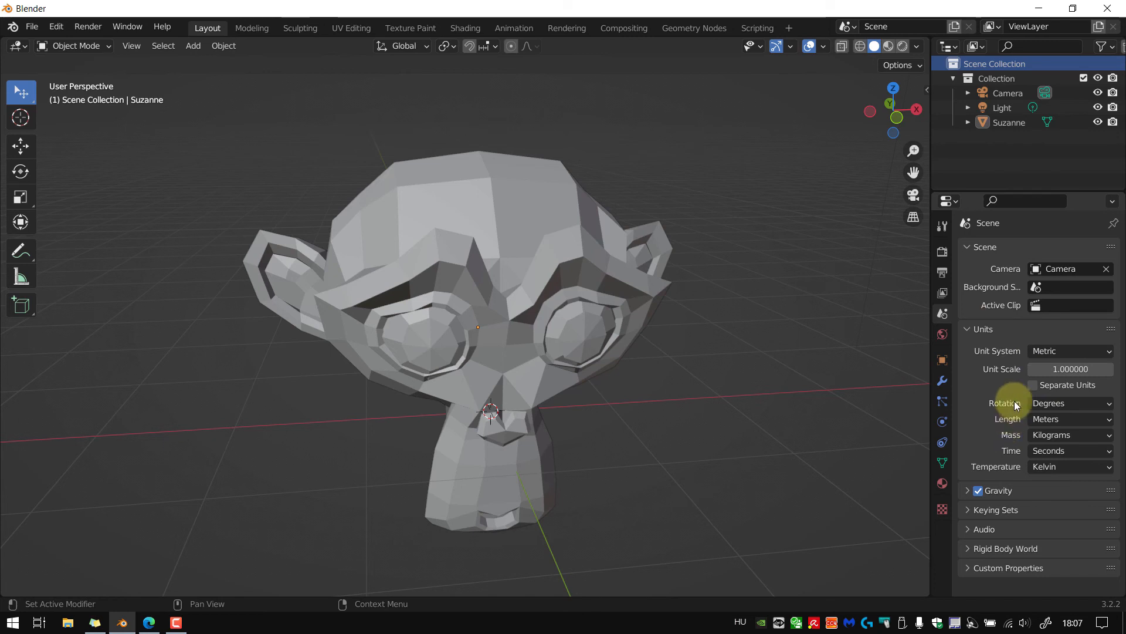
pyautogui.click(1048, 422)
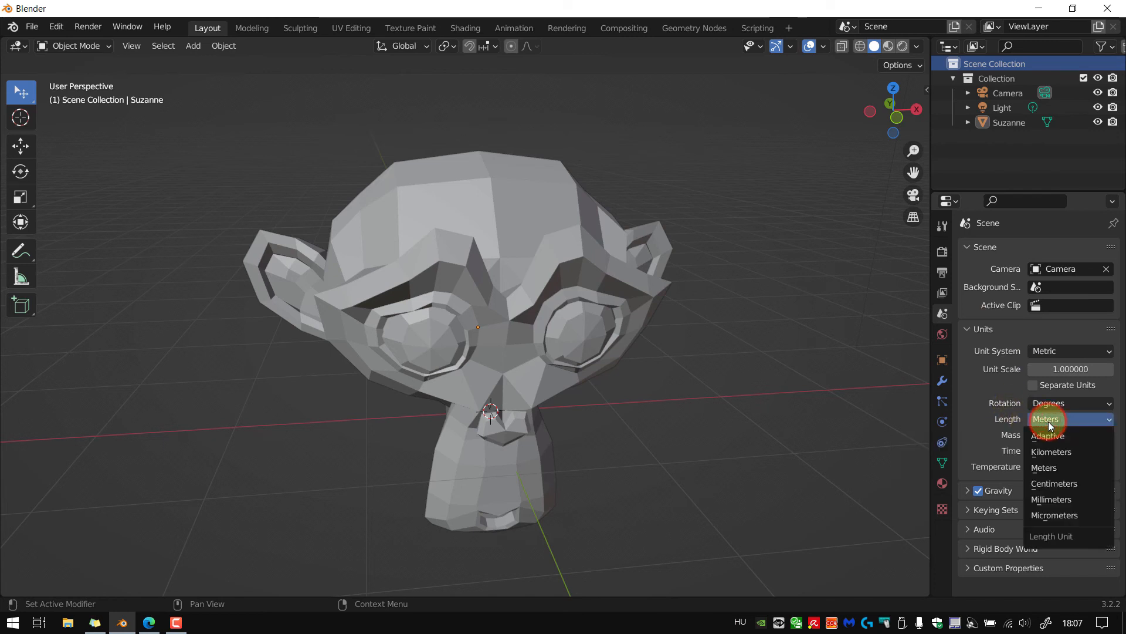
pyautogui.click(1056, 484)
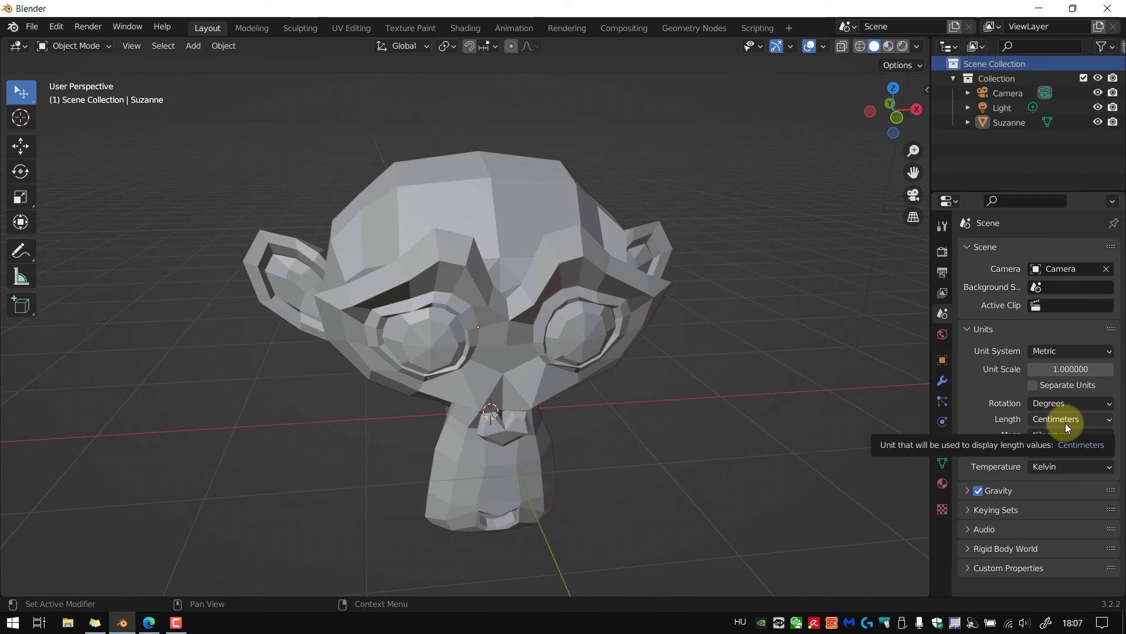
pyautogui.click(508, 234)
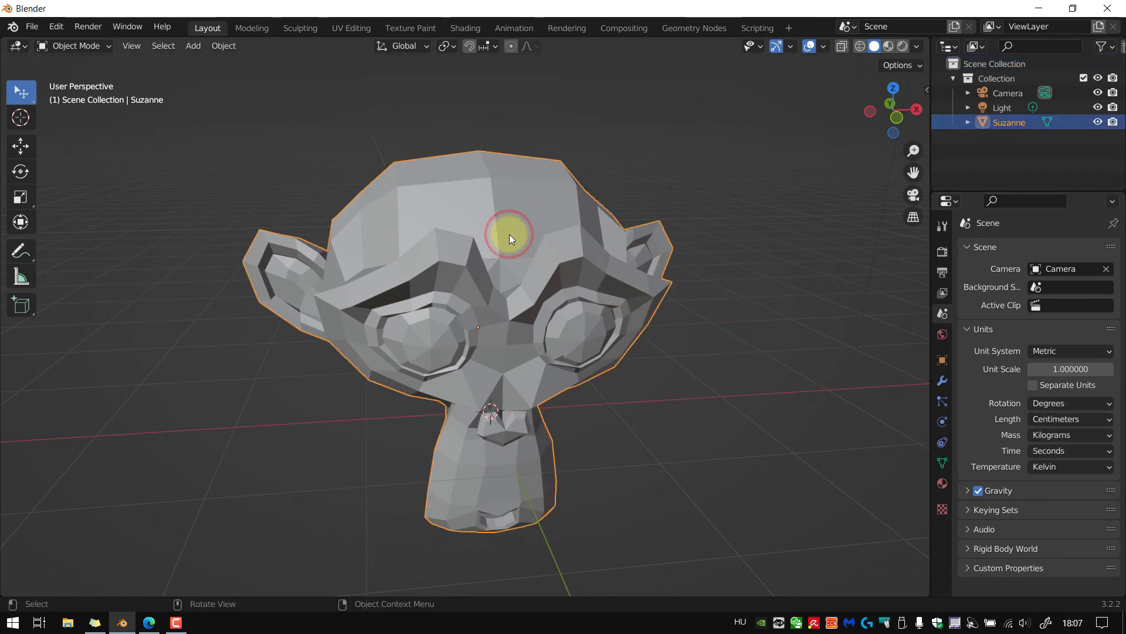
# Show Suzanne's transform values beside the viewport and look through the viewport overlay settings
pyautogui.press('n')
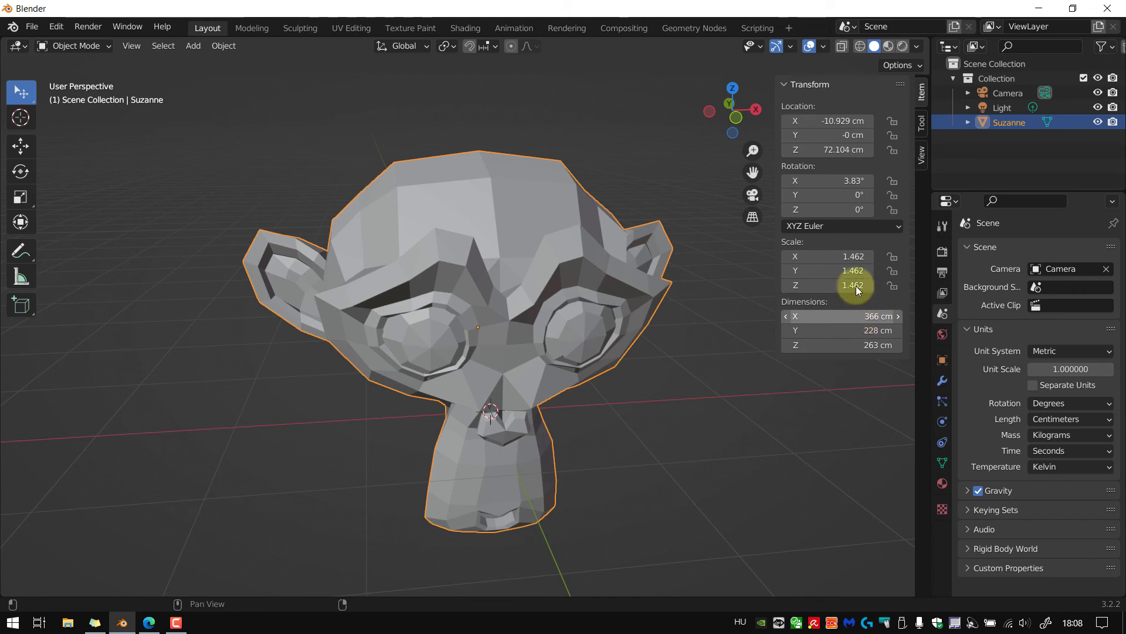
pyautogui.click(823, 46)
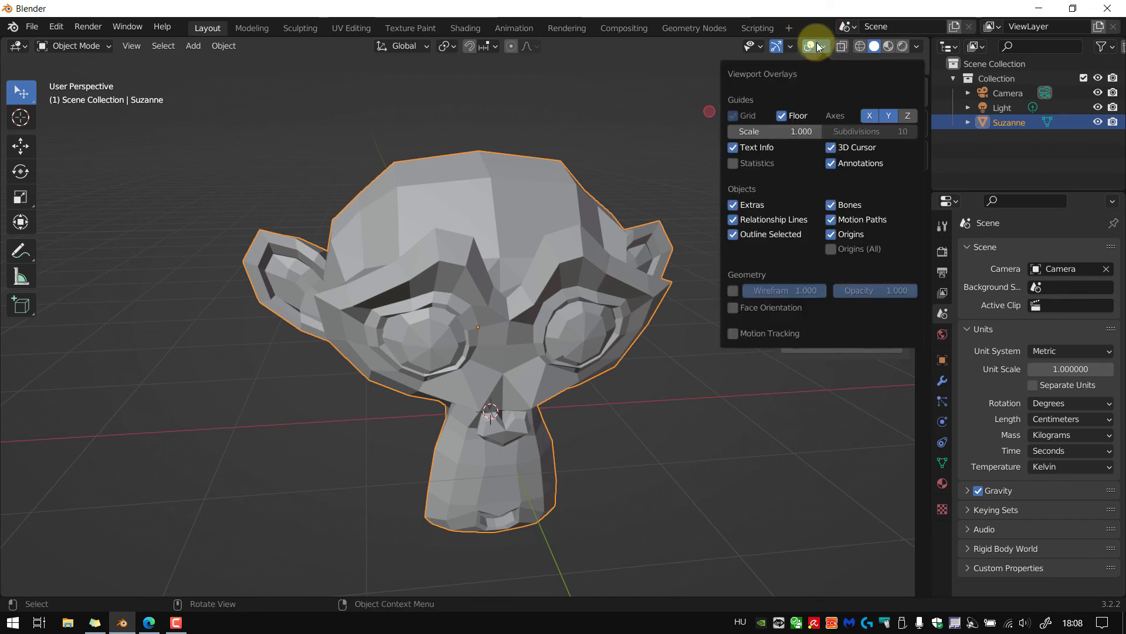
pyautogui.click(822, 46)
pyautogui.click(824, 46)
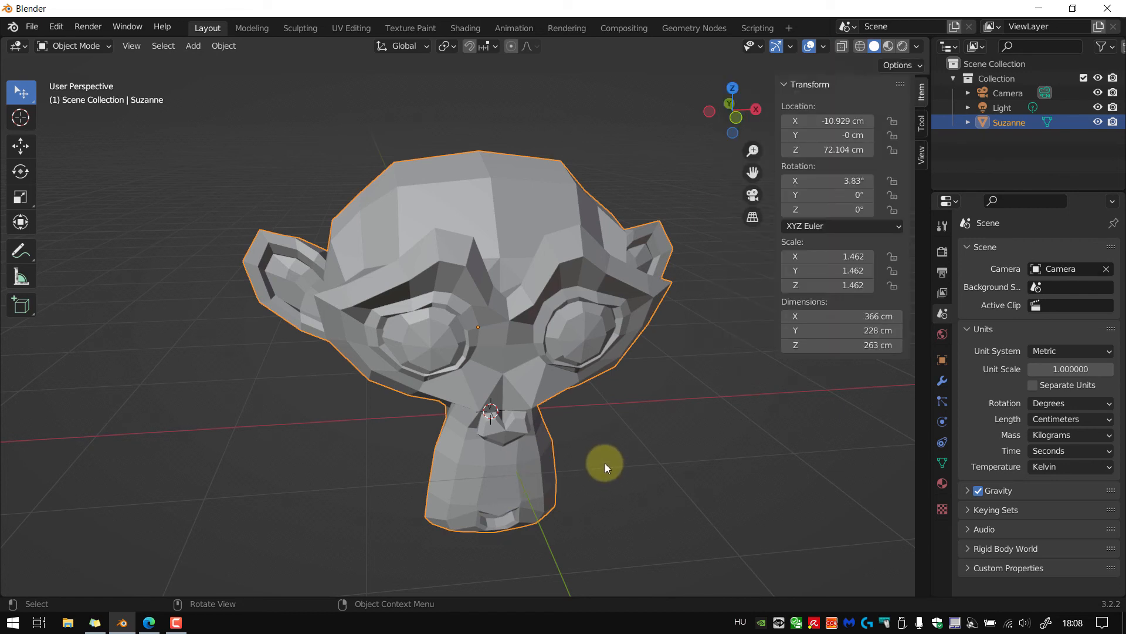
# Reduce the viewport overlay's grid scale, first to 0.338 and finally to exactly 0.01
pyautogui.click(823, 47)
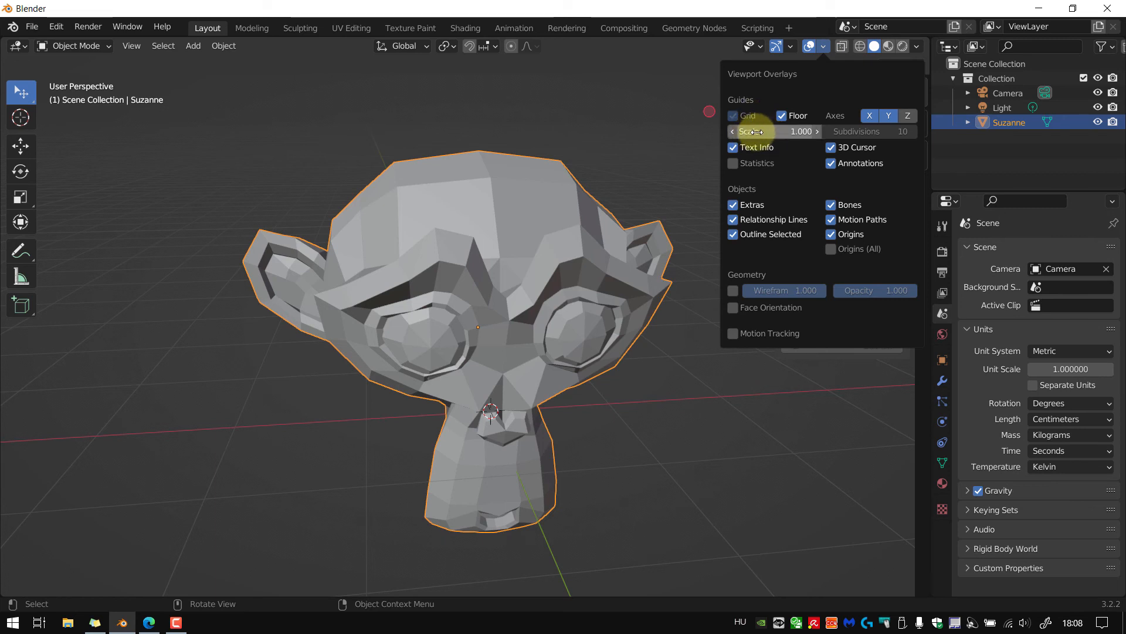
pyautogui.moveTo(755, 131); pyautogui.dragTo(365, 187)
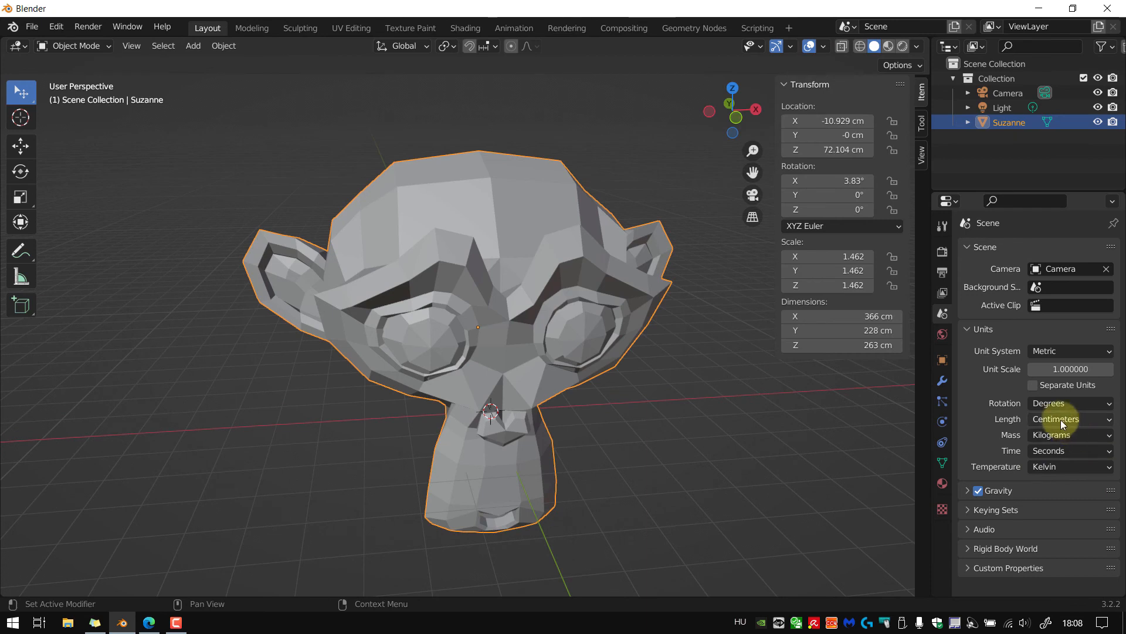
pyautogui.click(825, 49)
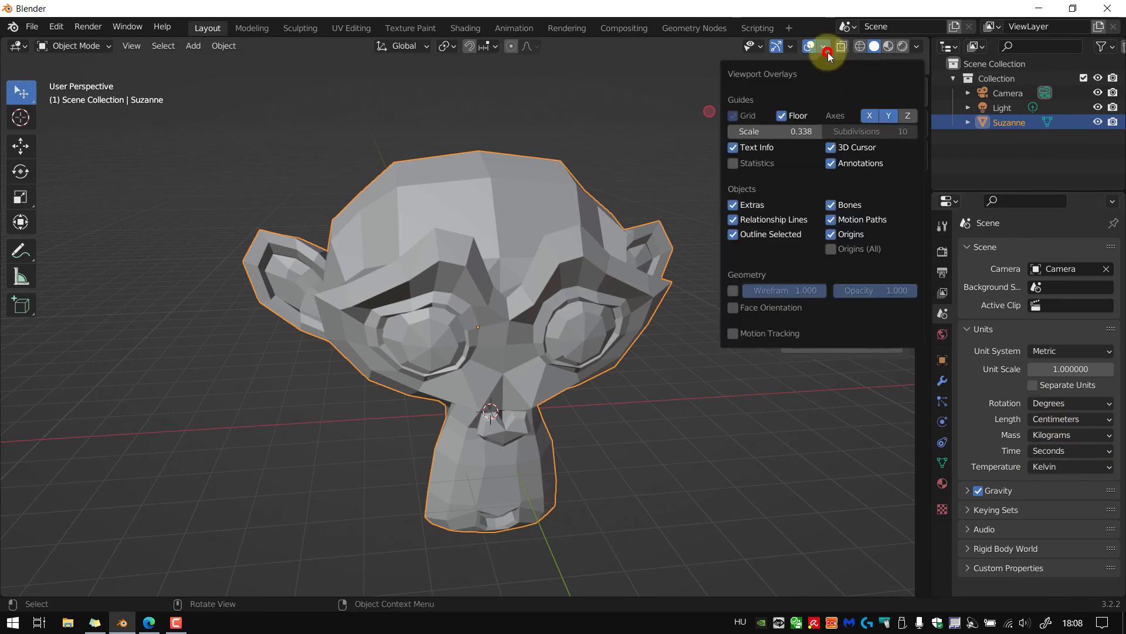
pyautogui.click(794, 132)
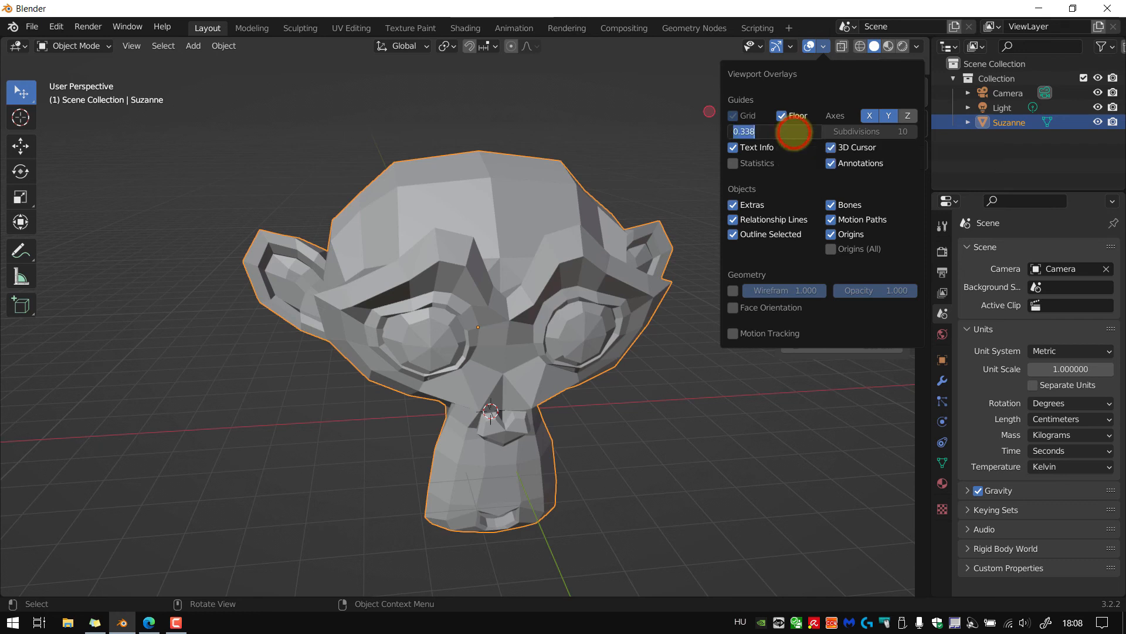
pyautogui.write('0.')
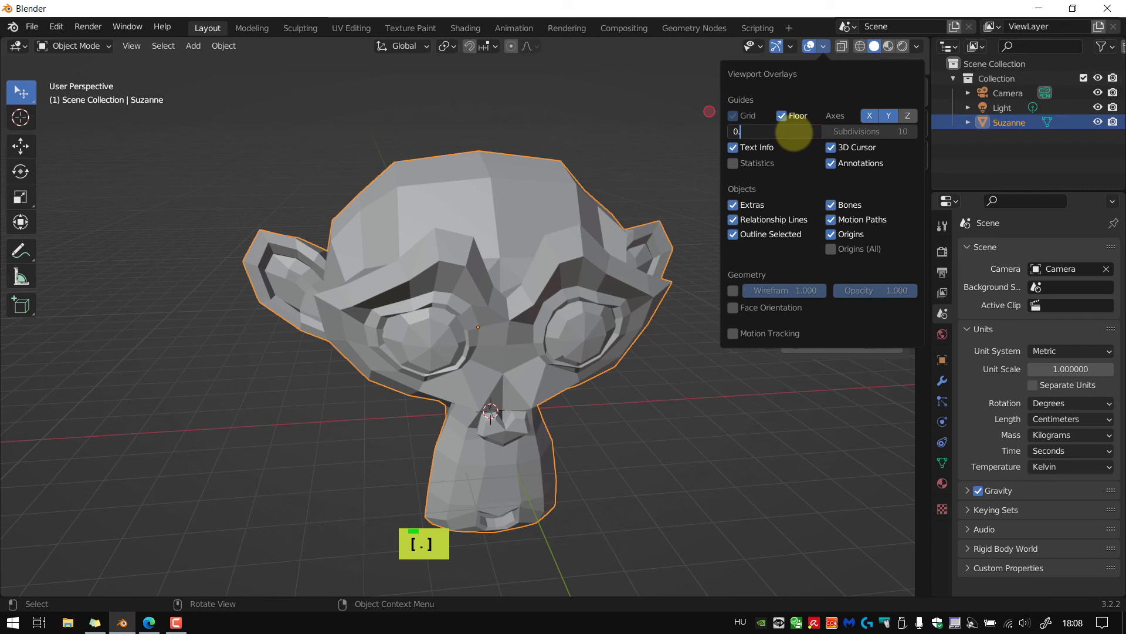
pyautogui.write('01')
pyautogui.press('Return')
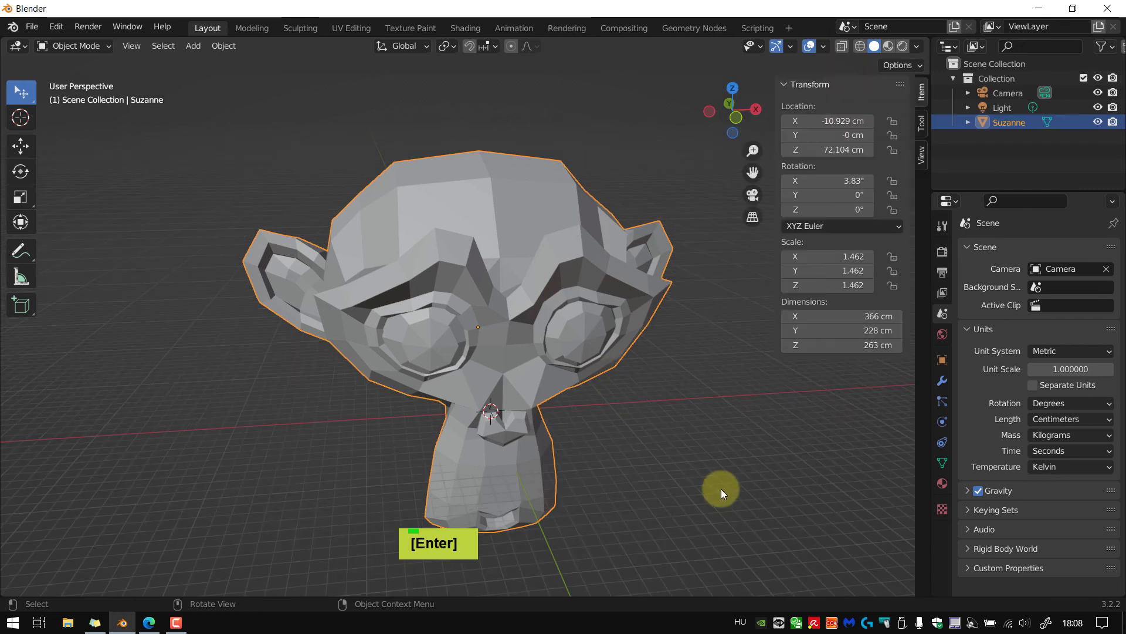
# Examine the floor grid around Suzanne from several angles and distances, and check the overlay settings
pyautogui.moveTo(645, 466); pyautogui.dragTo(639, 477, button='middle')
pyautogui.scroll(3, 638, 475)
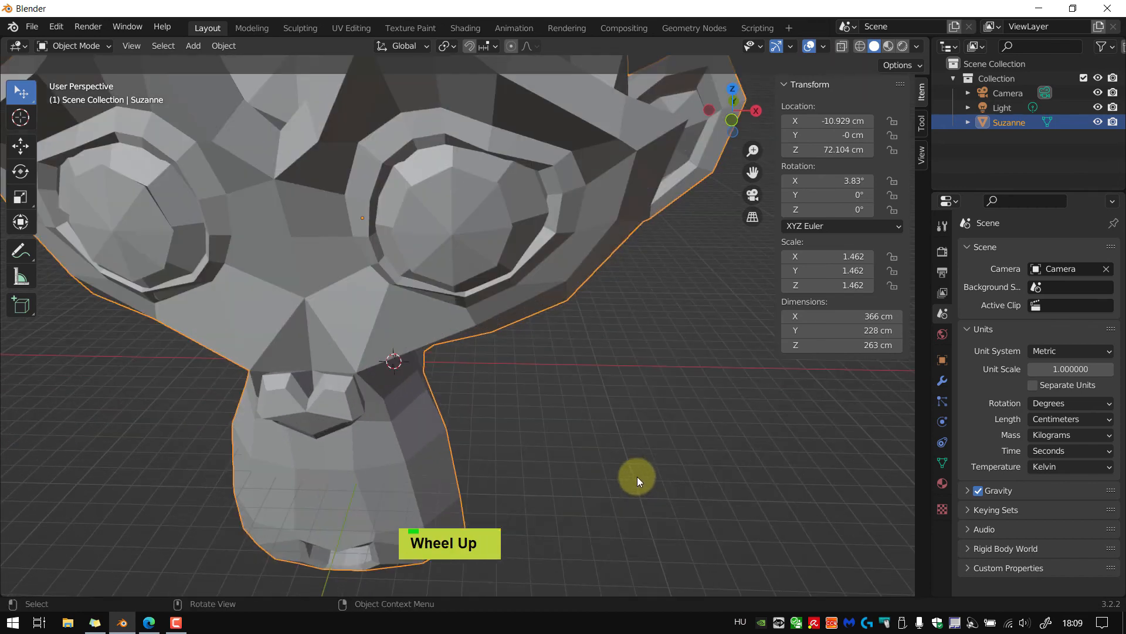
pyautogui.scroll(-4, 597, 438)
pyautogui.moveTo(597, 438); pyautogui.dragTo(622, 420, button='middle')
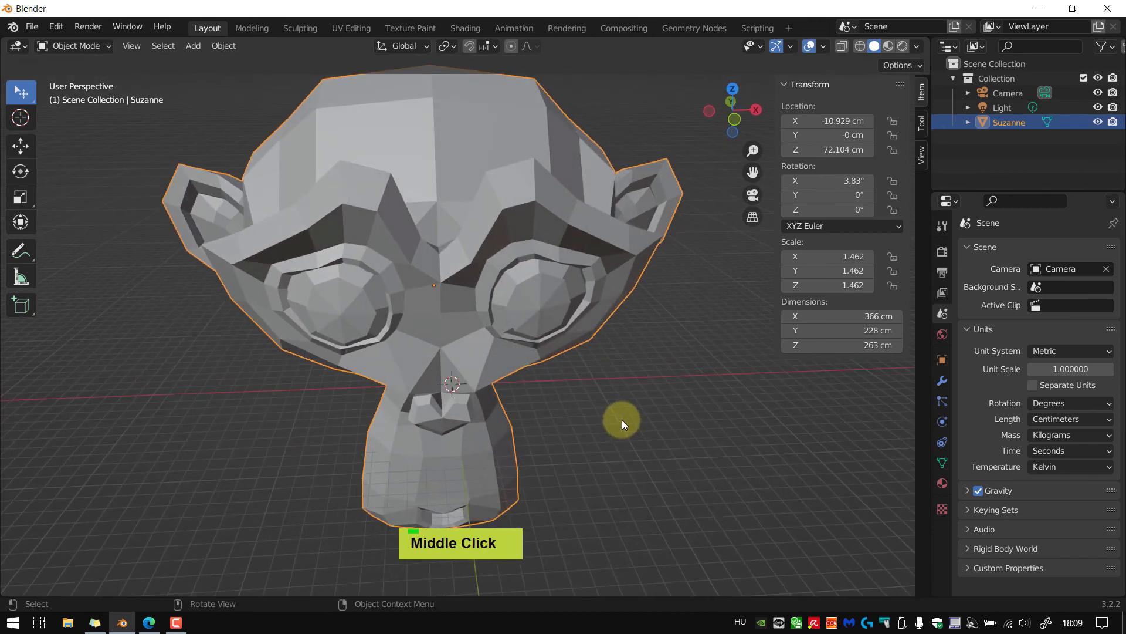
pyautogui.scroll(-1, 622, 420)
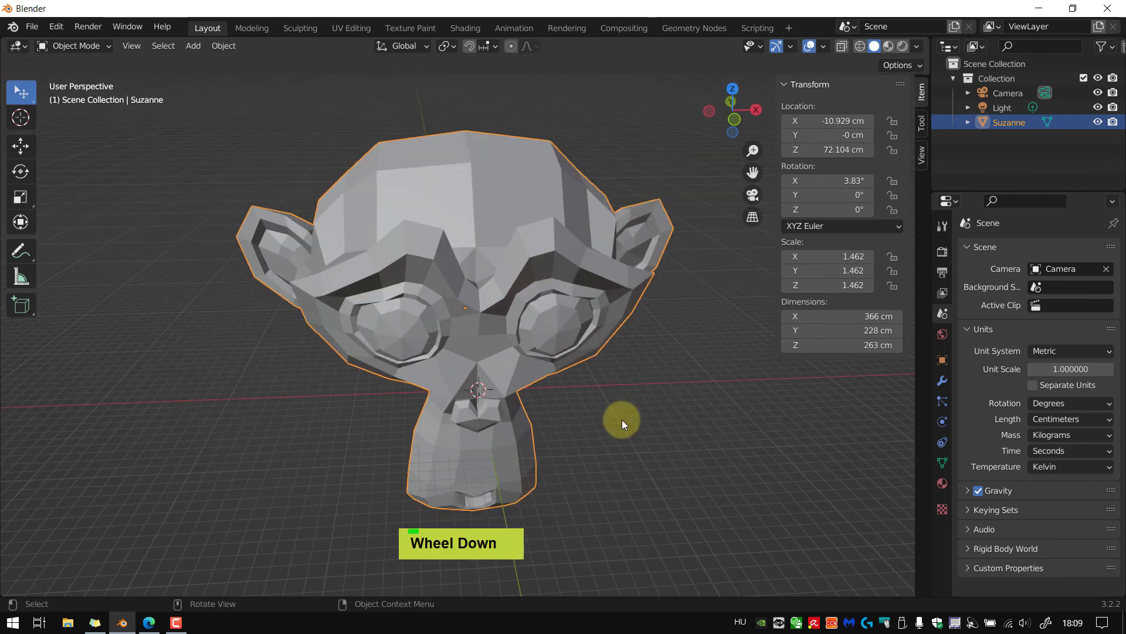
pyautogui.click(823, 45)
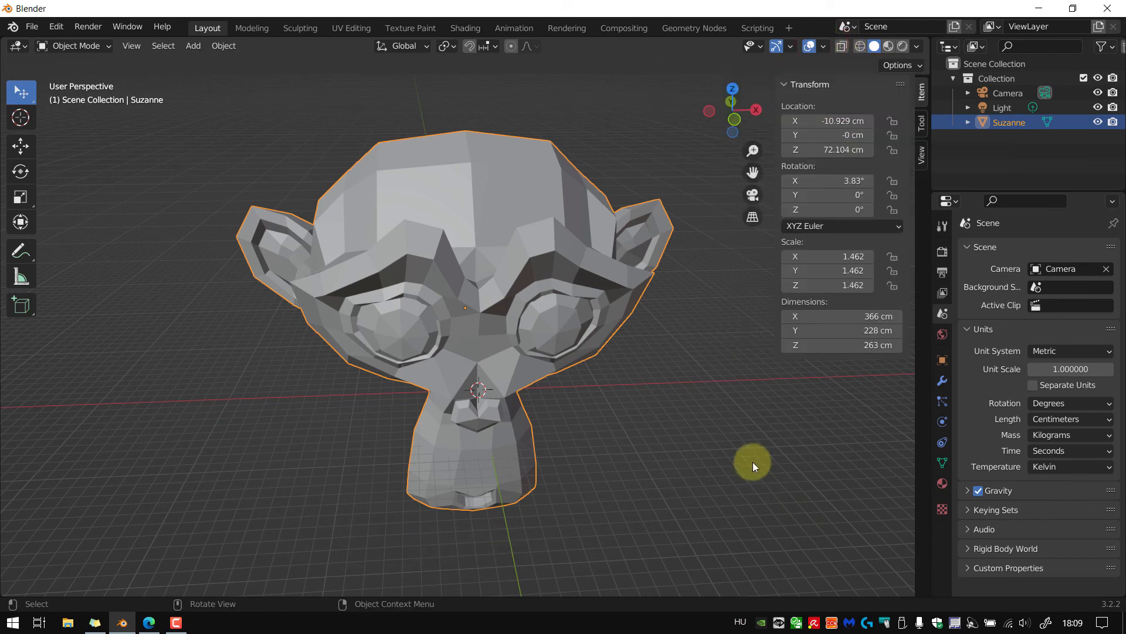
pyautogui.moveTo(752, 462); pyautogui.dragTo(700, 441, button='middle')
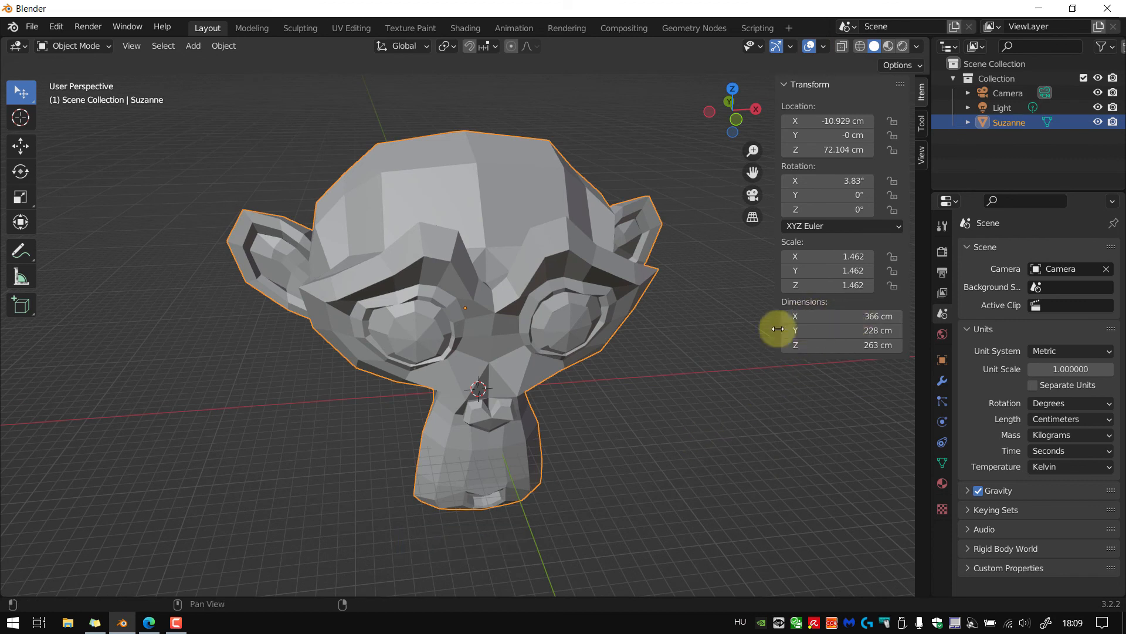
# Scale Suzanne down uniformly to a scale of about 0.396, roughly 99 cm wide
pyautogui.press('s')
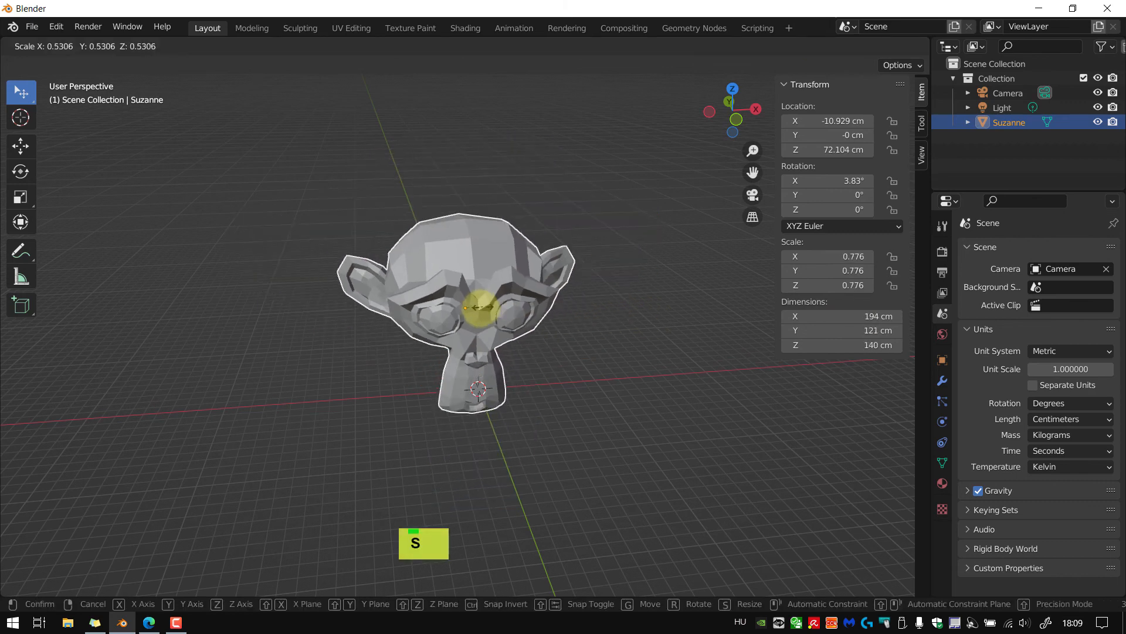
pyautogui.click(474, 307)
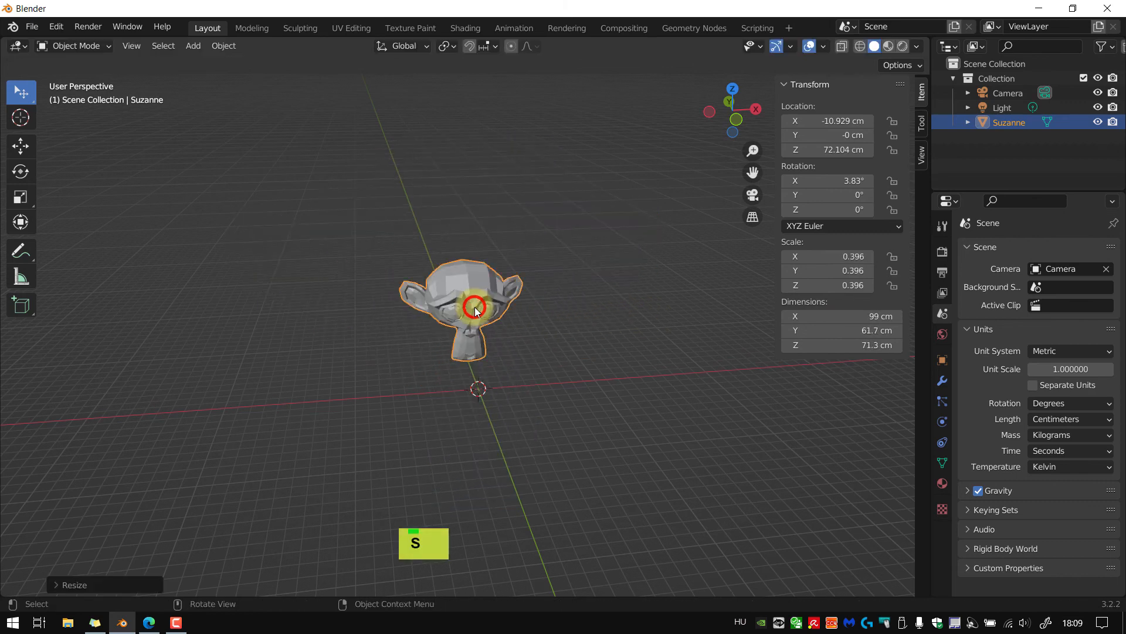
pyautogui.moveTo(474, 307)
pyautogui.mouseDown(button='middle')
pyautogui.moveTo(540, 308)
pyautogui.moveTo(475, 323)
pyautogui.mouseUp(button='middle')
pyautogui.scroll(2, 472, 329)
pyautogui.scroll(1, 473, 331)
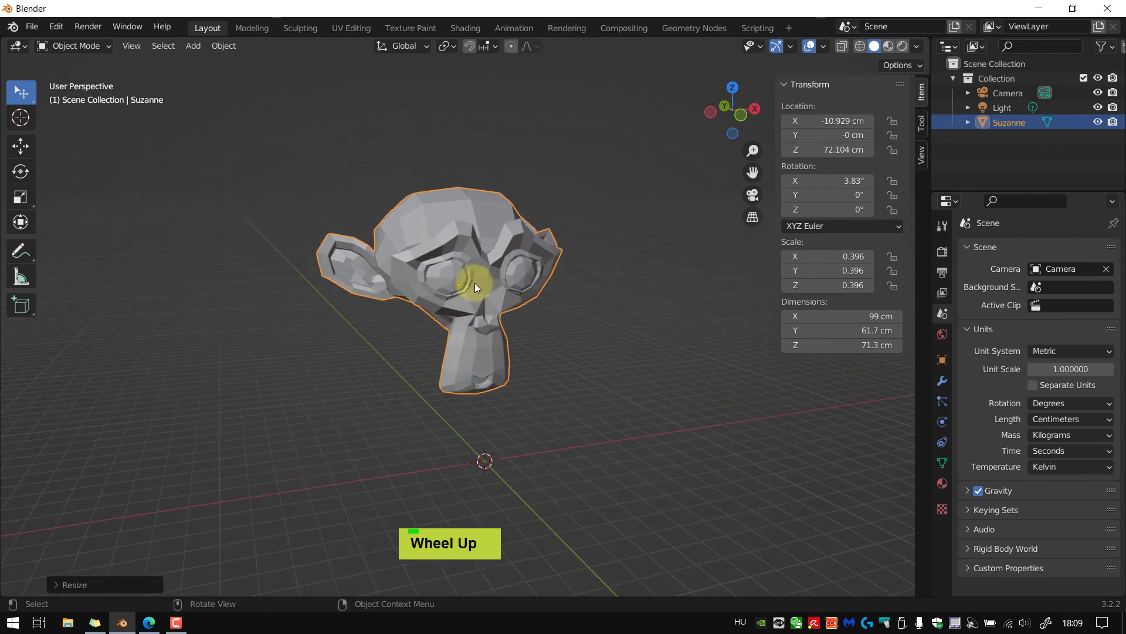
# Shrink Suzanne uniformly again by a factor of about 0.308, to about 30.5 cm wide
pyautogui.press('s')
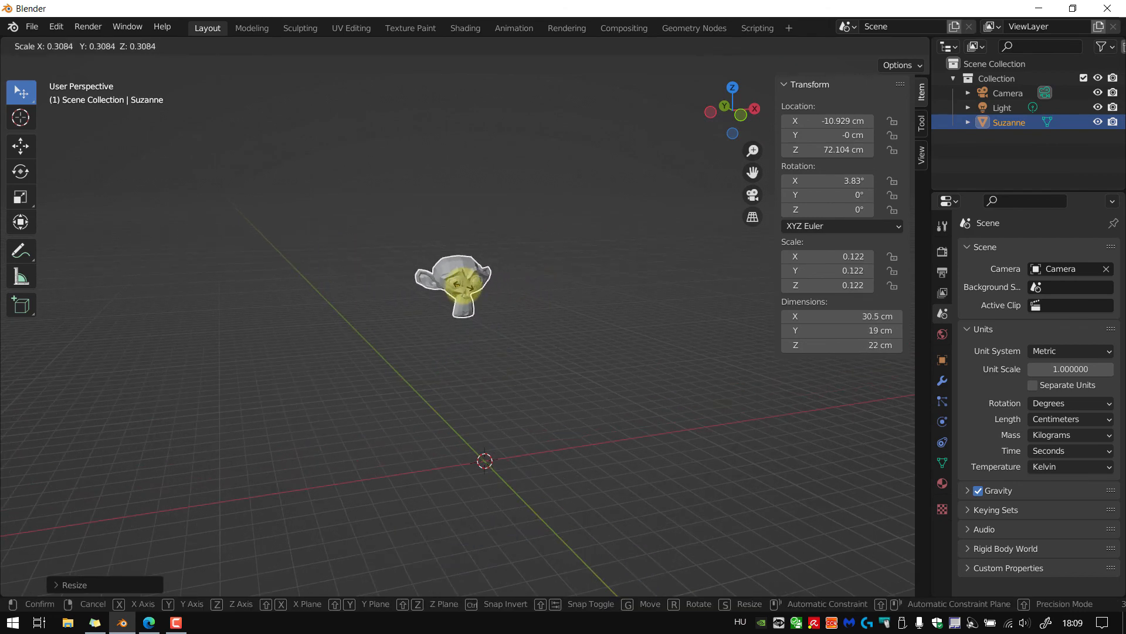
pyautogui.click(463, 286)
pyautogui.scroll(4, 462, 286)
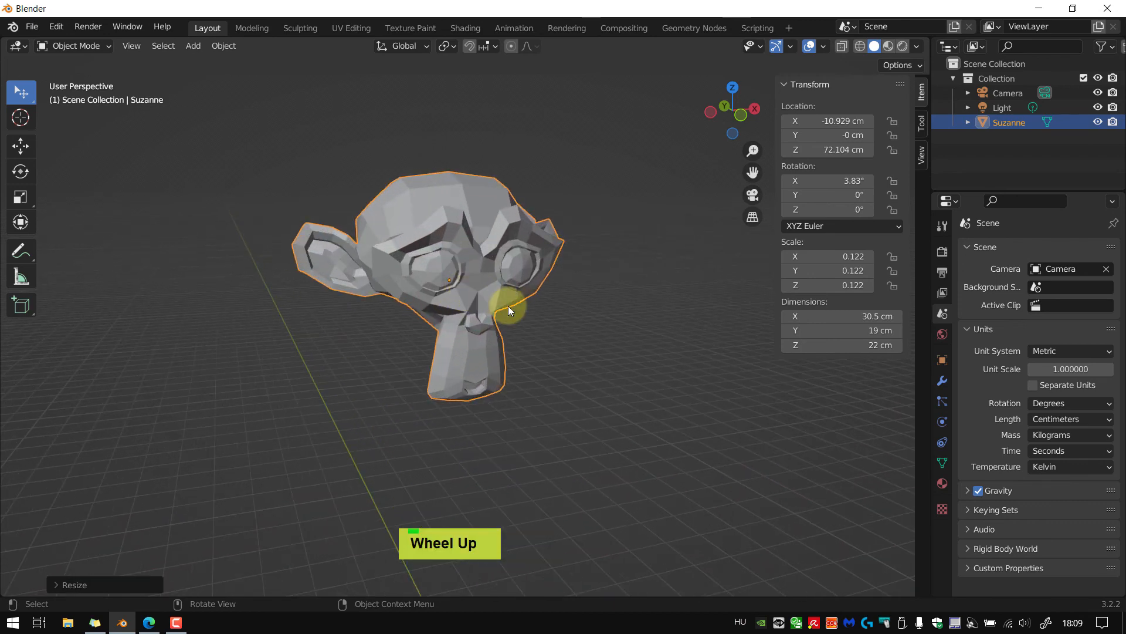
pyautogui.scroll(-1, 508, 305)
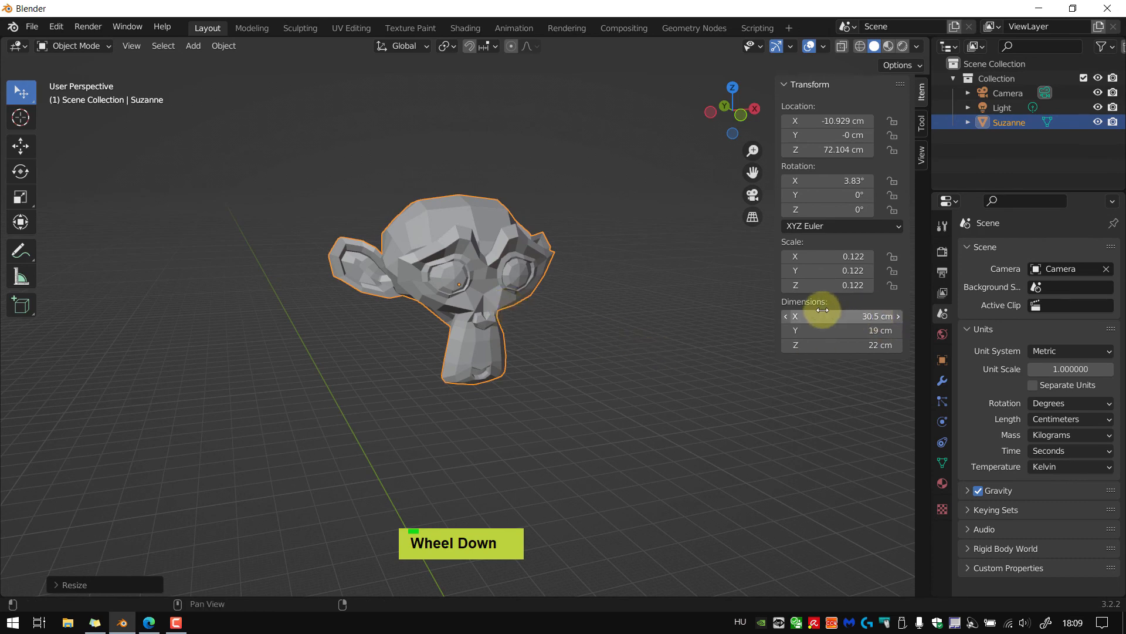
pyautogui.scroll(-3, 712, 379)
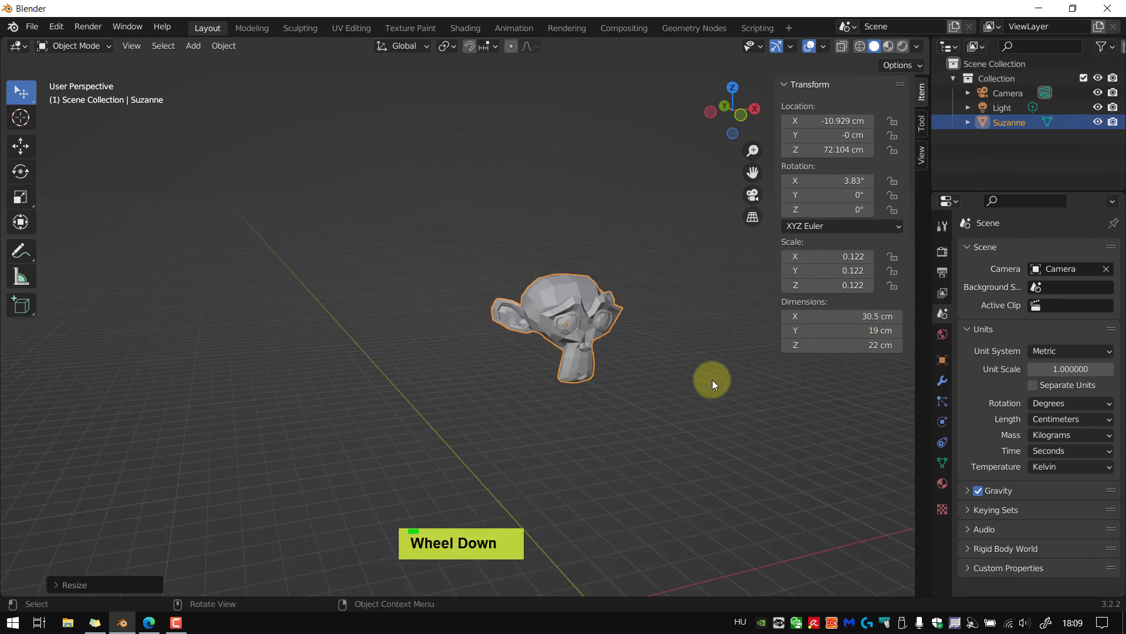
# Raise only the X factor of the last resize to about 0.648, and undo the whole resize
pyautogui.click(81, 585)
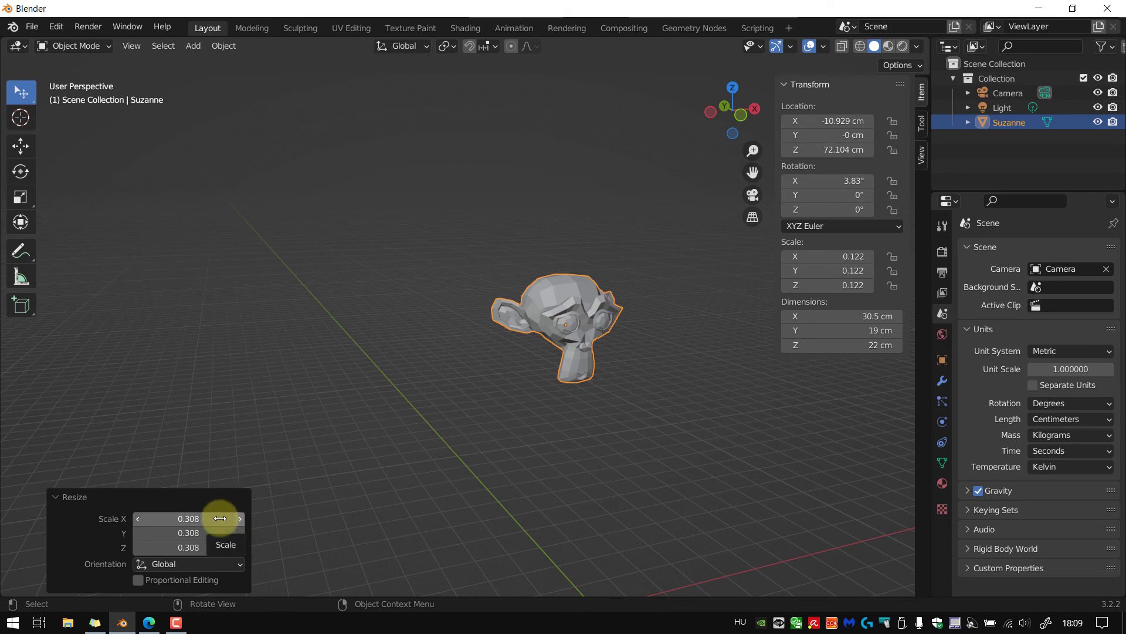
pyautogui.moveTo(179, 517); pyautogui.dragTo(206, 518)
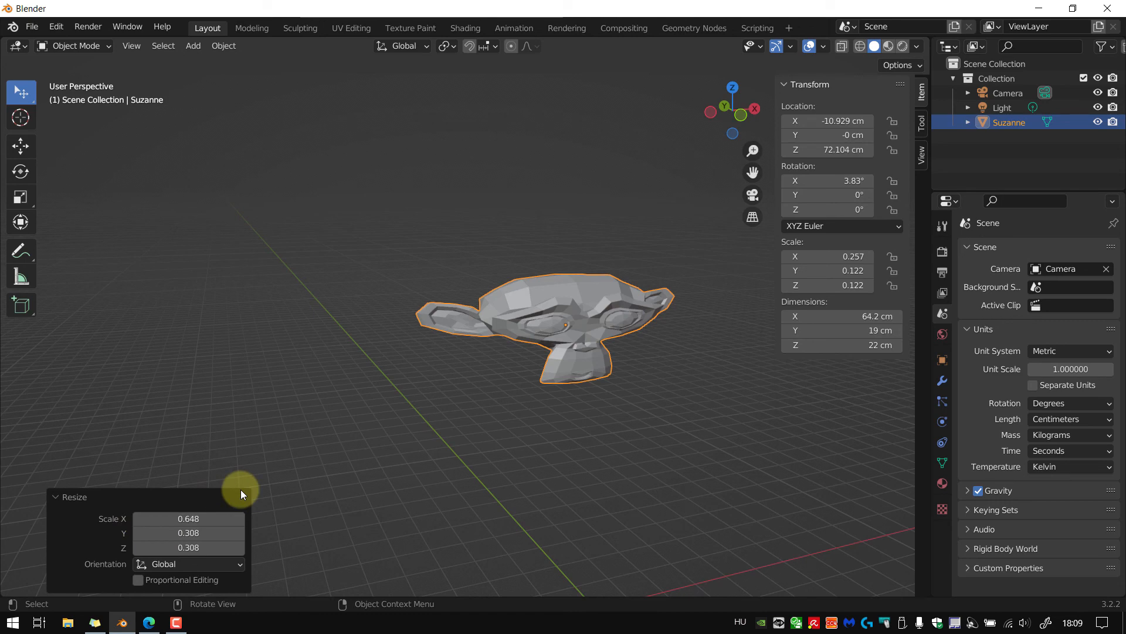
pyautogui.hotkey('ctrl', 'z')
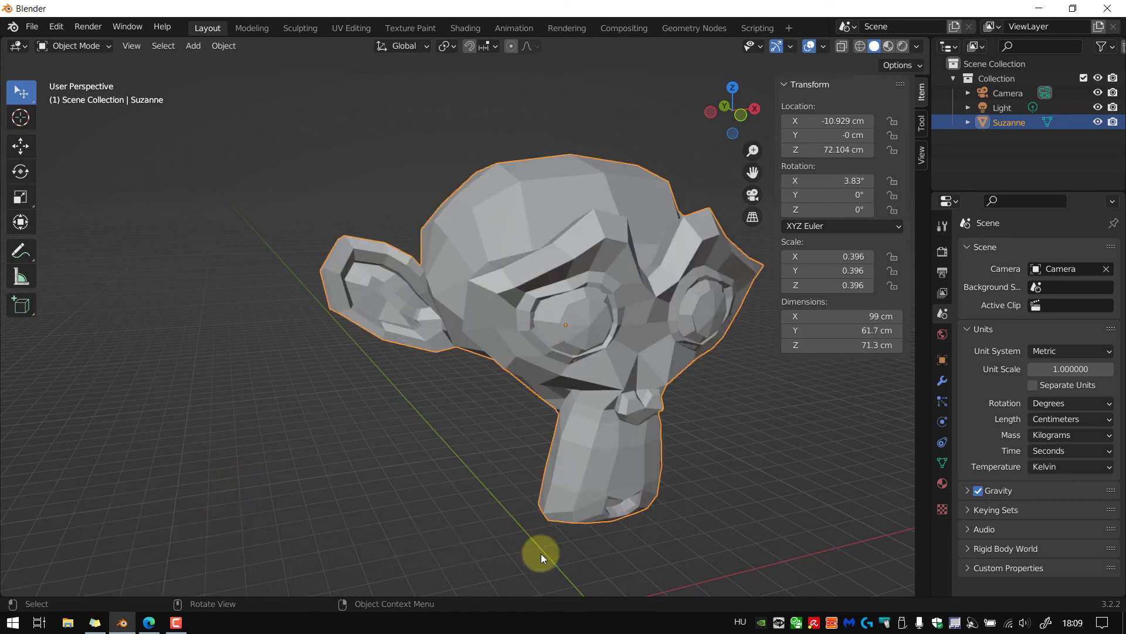
# Resize Suzanne uniformly and adjust the operation's X, Y and Z factors together to about 0.366
pyautogui.press('s')
pyautogui.click(602, 385)
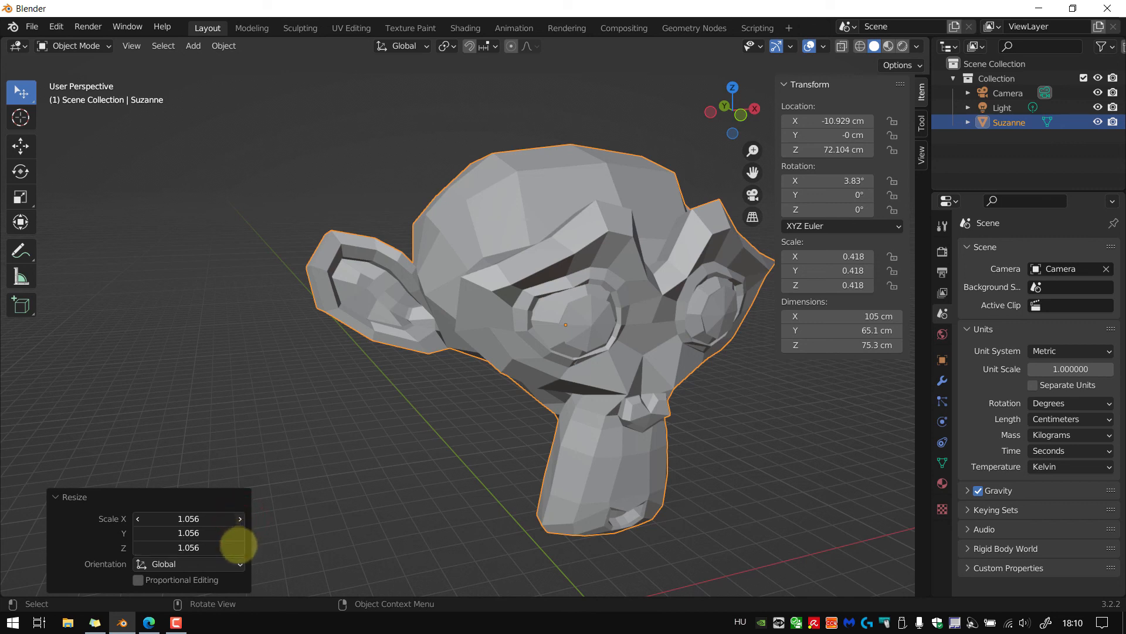
pyautogui.moveTo(238, 544); pyautogui.dragTo(196, 558)
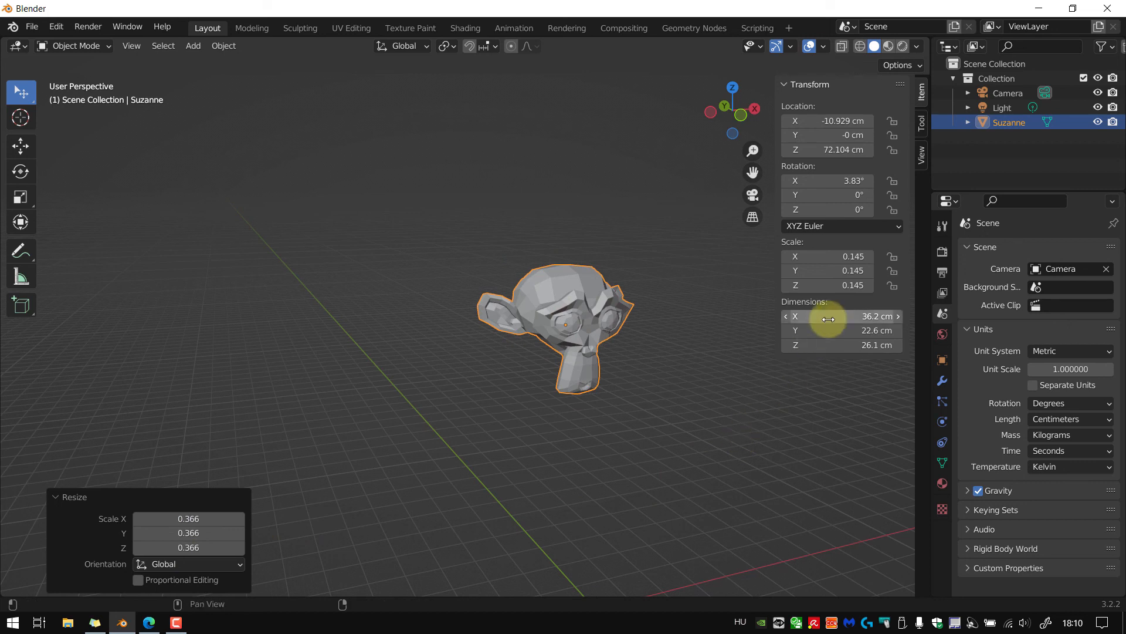
# Set Suzanne's X dimension in millimetres, entering 360mm
pyautogui.click(867, 317)
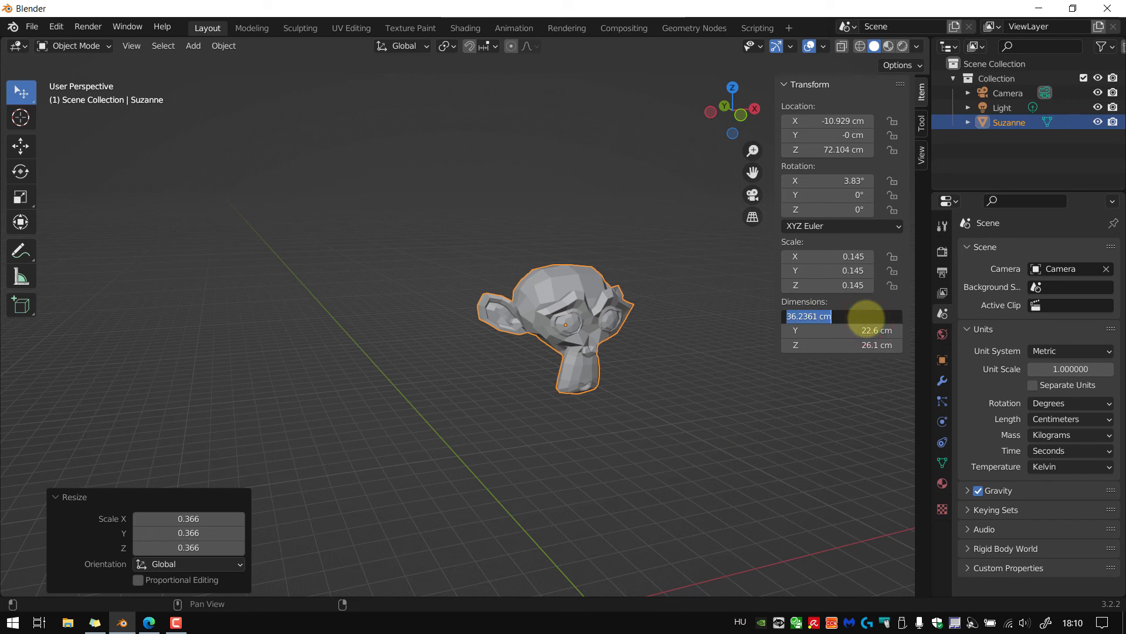
pyautogui.write('3')
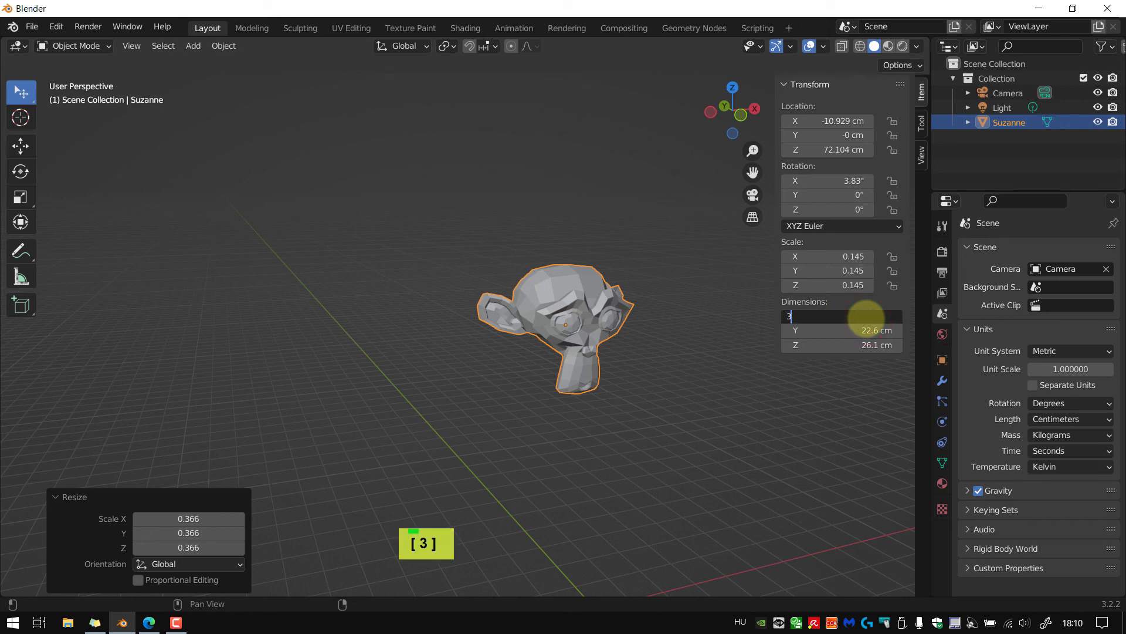
pyautogui.write('60mm')
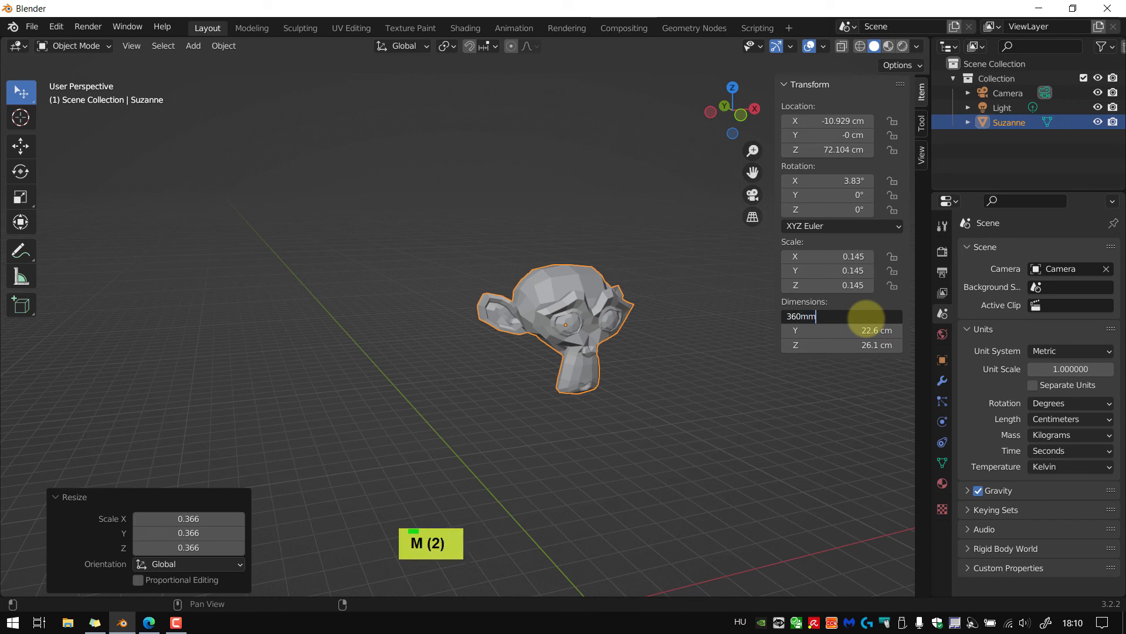
pyautogui.press('Return')
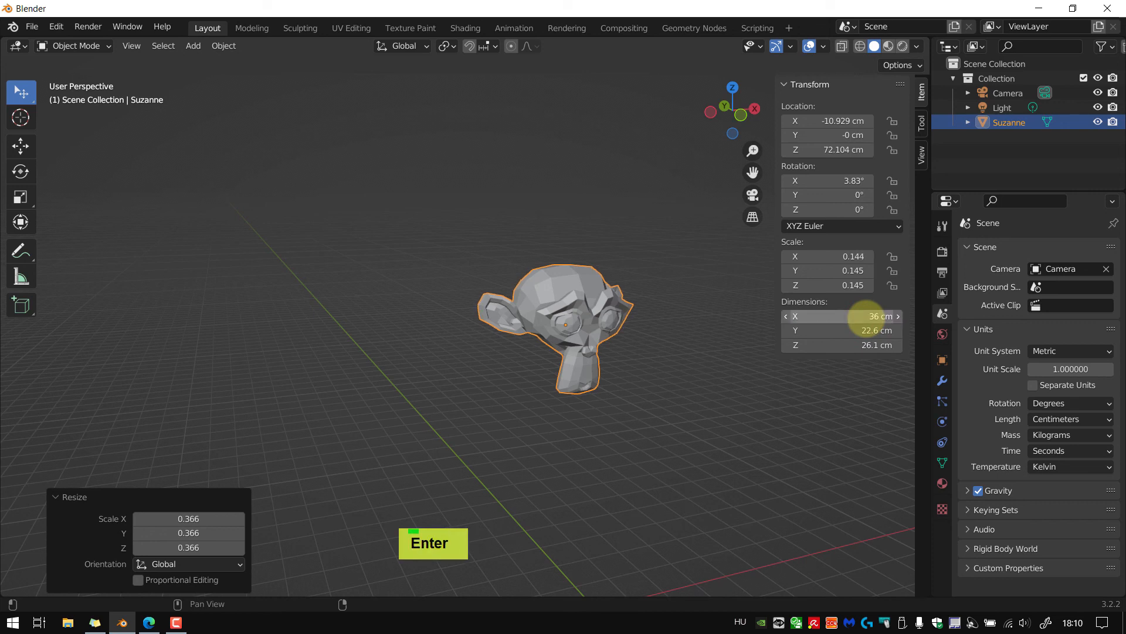
# Re-enter Suzanne's X dimension in metres as 0.36m
pyautogui.click(886, 320)
pyautogui.write('0')
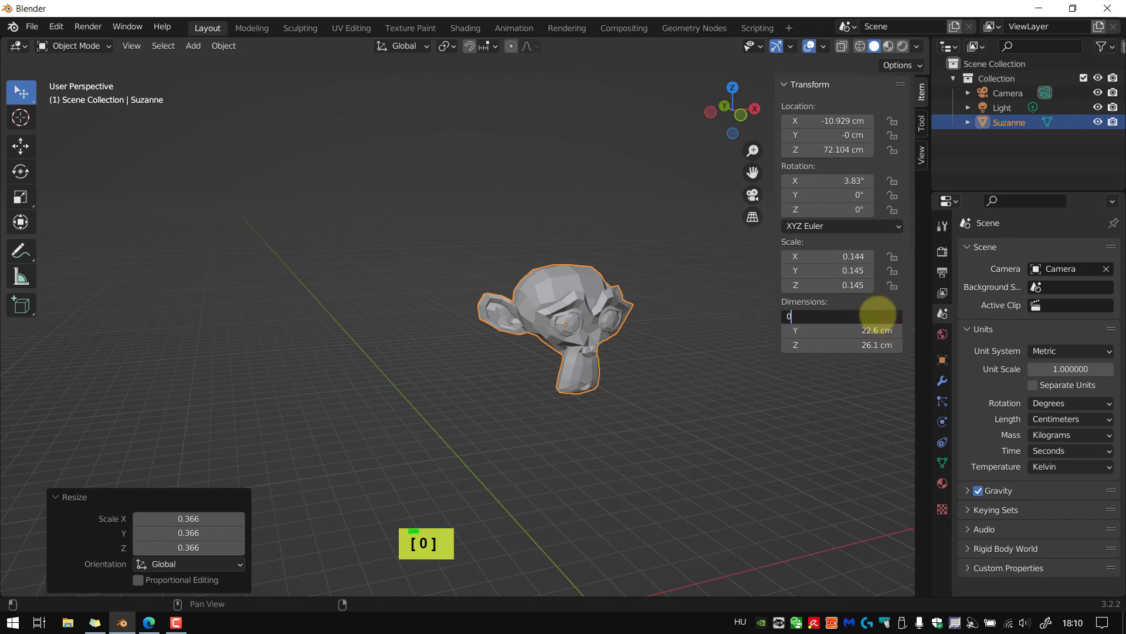
pyautogui.write('.36m')
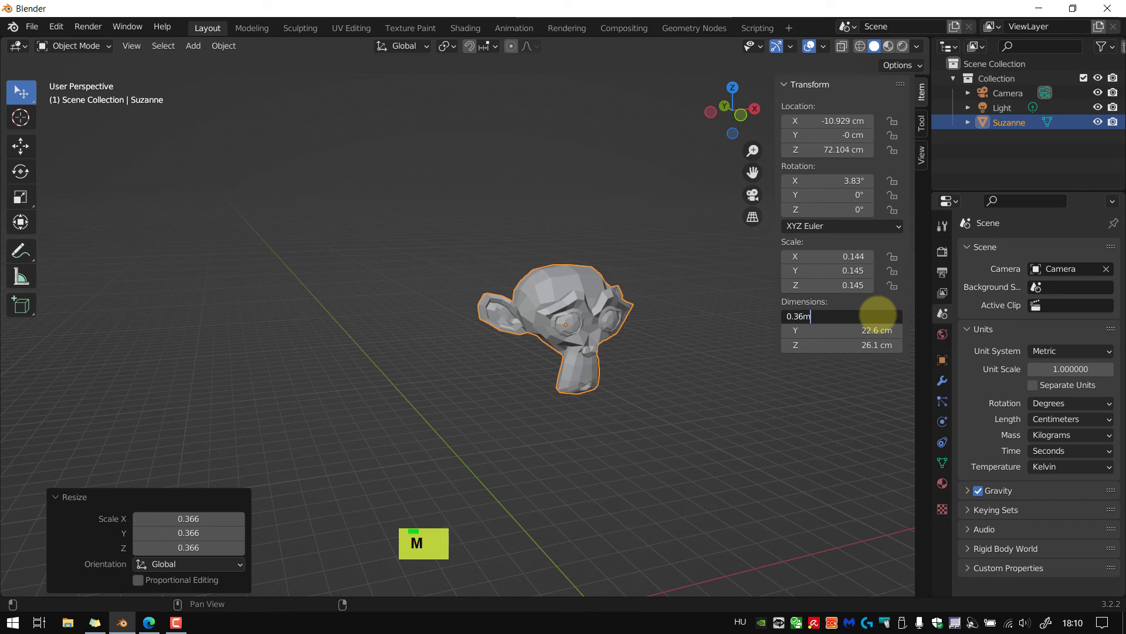
pyautogui.press('Return')
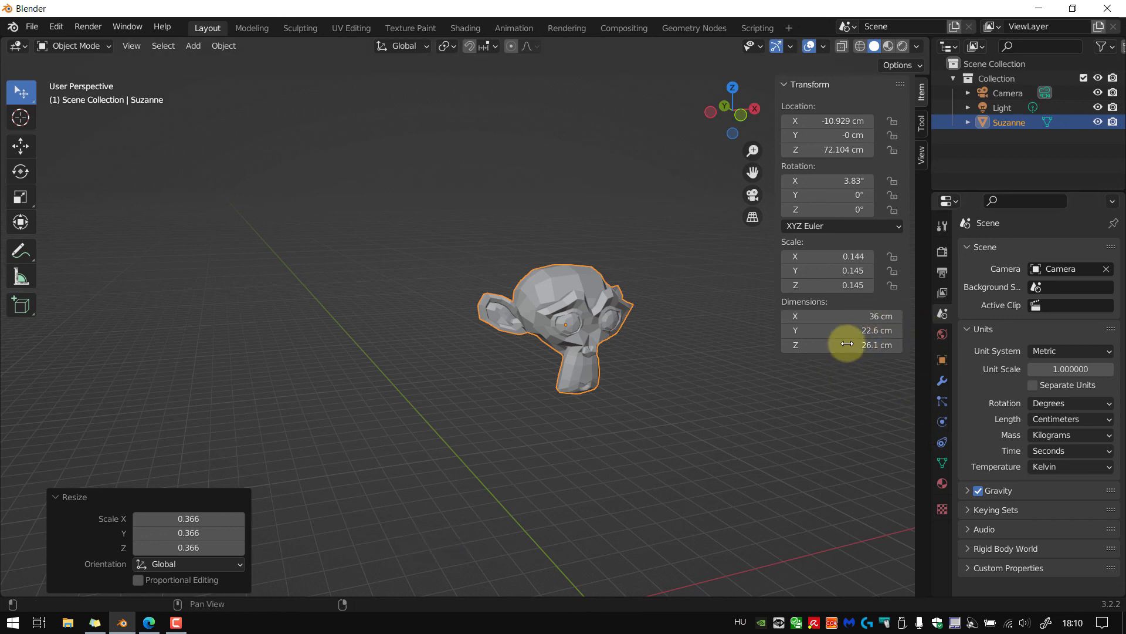
# Re-enter Suzanne's X dimension as the expression 30+6
pyautogui.click(860, 317)
pyautogui.hotkey('ctrl', 'c')
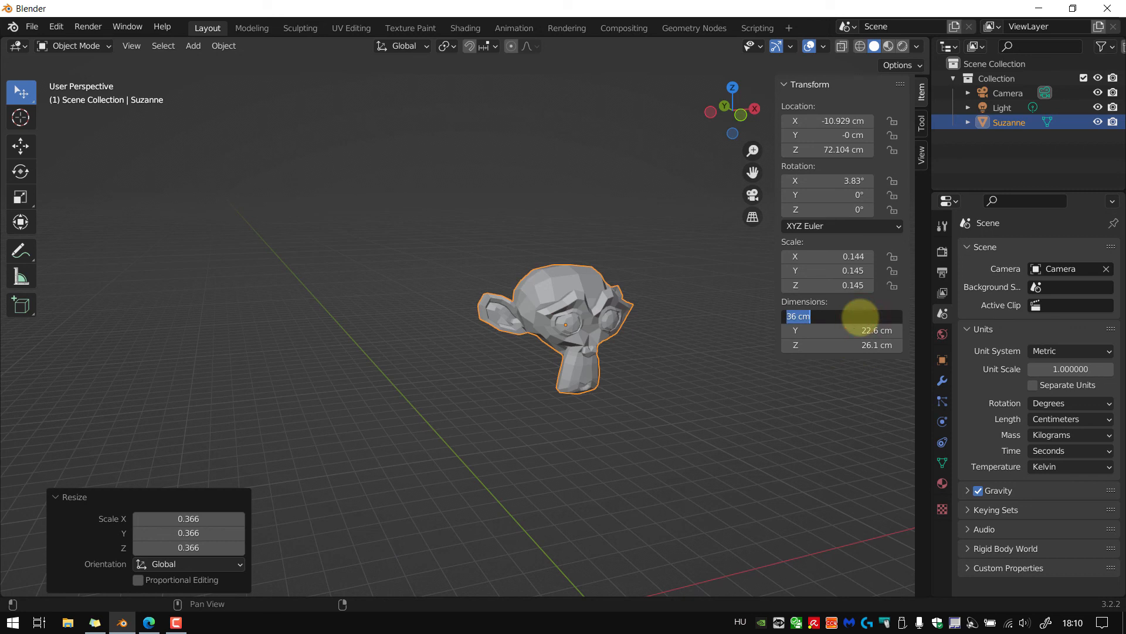
pyautogui.write('30+6')
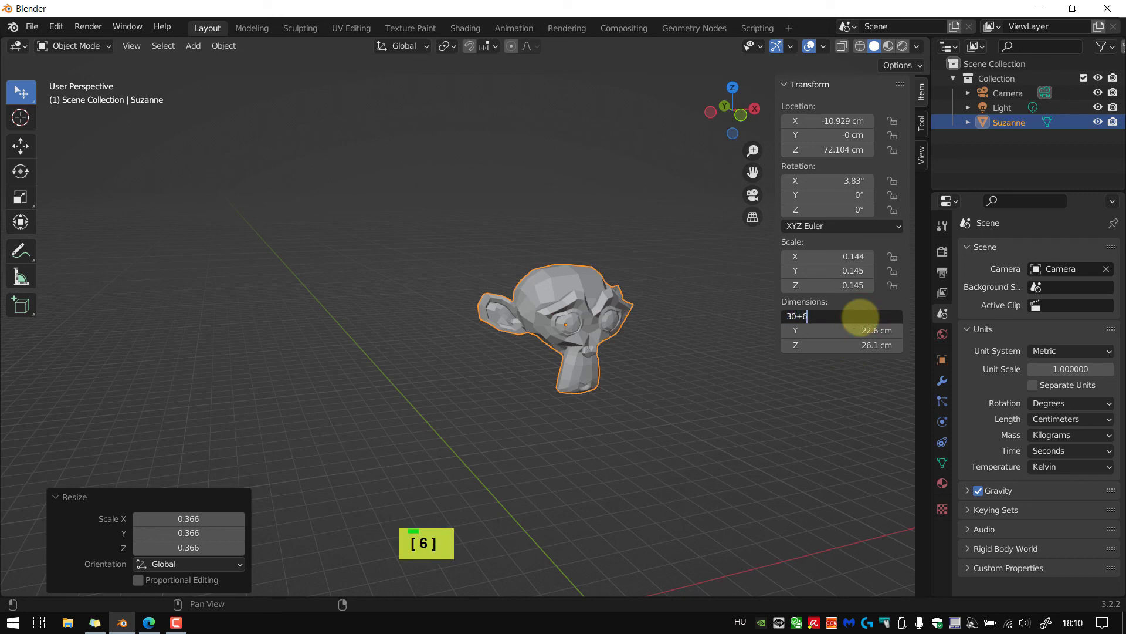
pyautogui.press('Return')
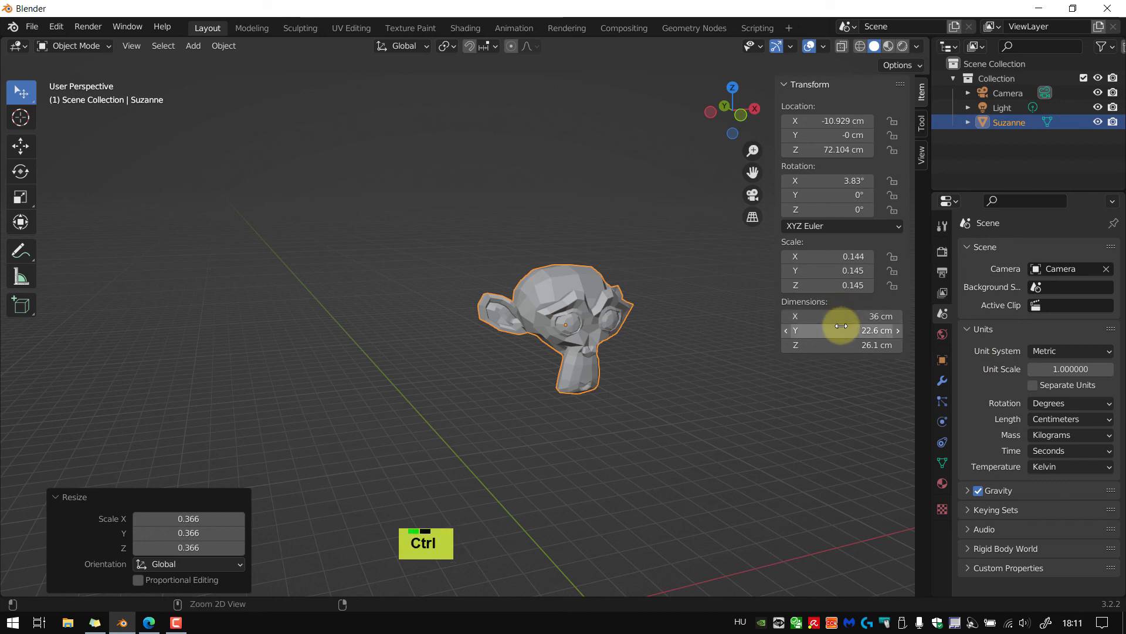
# Try pasting the copied X dimension of 36 cm into Suzanne's Y dimension, and undo it
pyautogui.hotkey('ctrl', 'v')
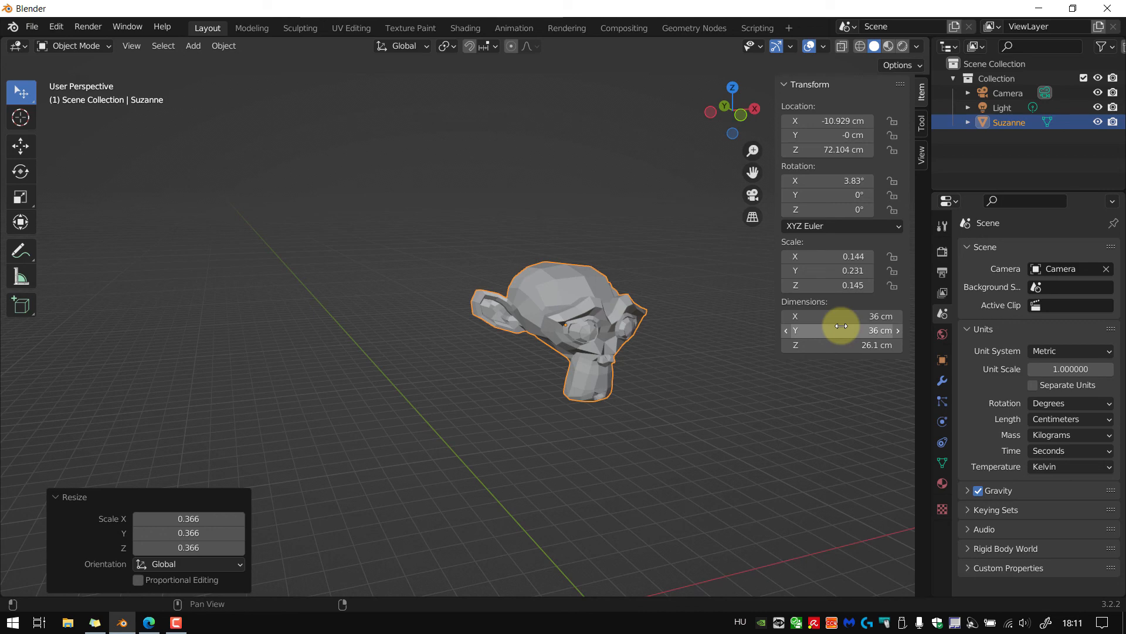
pyautogui.hotkey('ctrl', 'z')
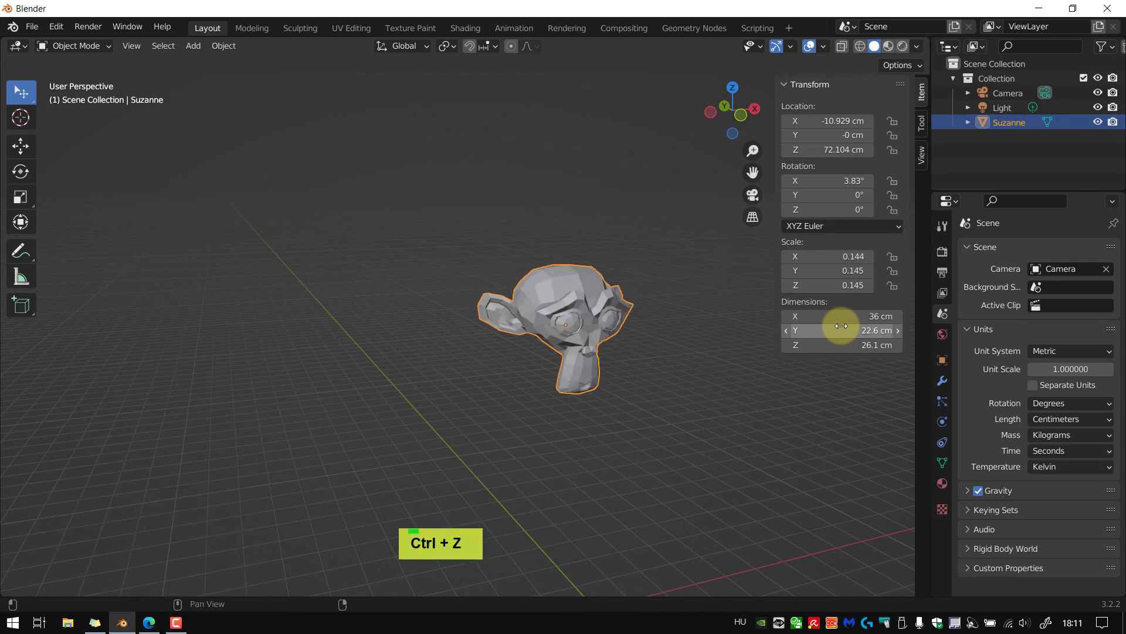
# Clear Suzanne's location so it sits at the world origin, and frame it in the viewport
pyautogui.keyDown('shift'); pyautogui.moveTo(681, 417); pyautogui.dragTo(625, 367, button='middle'); pyautogui.keyUp('shift')
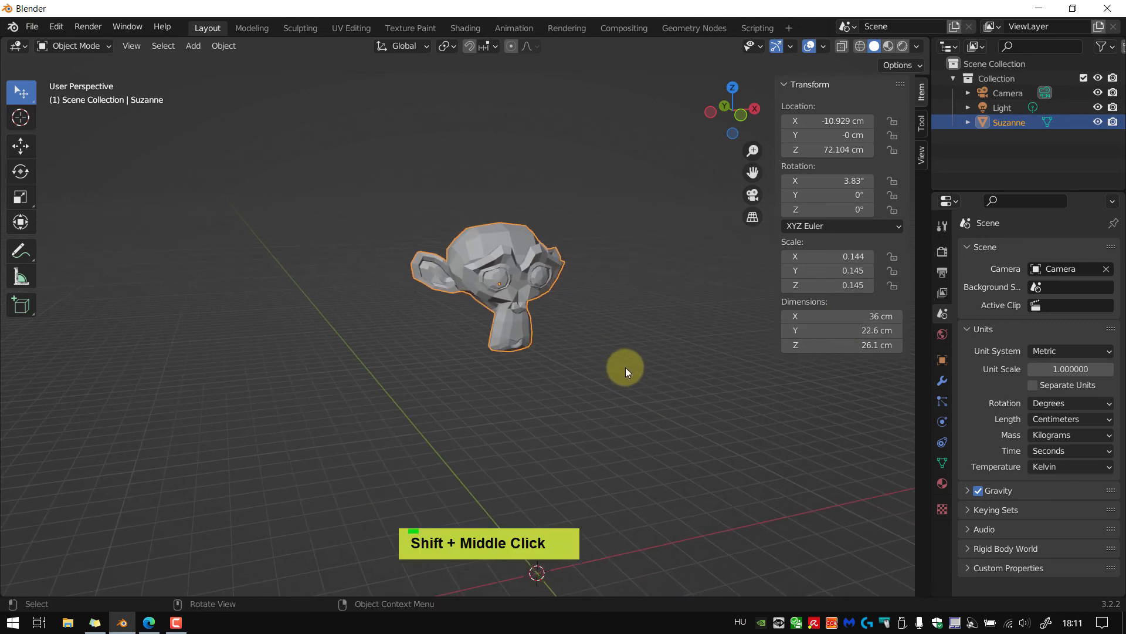
pyautogui.keyDown('shift'); pyautogui.moveTo(645, 410); pyautogui.dragTo(485, 262, button='middle'); pyautogui.keyUp('shift')
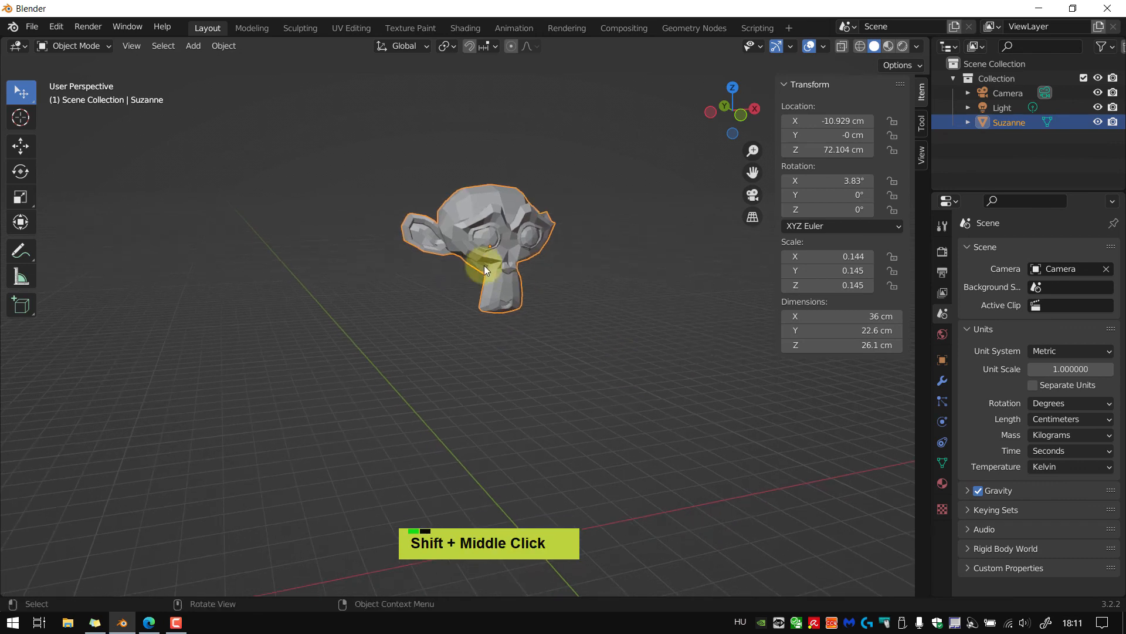
pyautogui.scroll(-2, 539, 313)
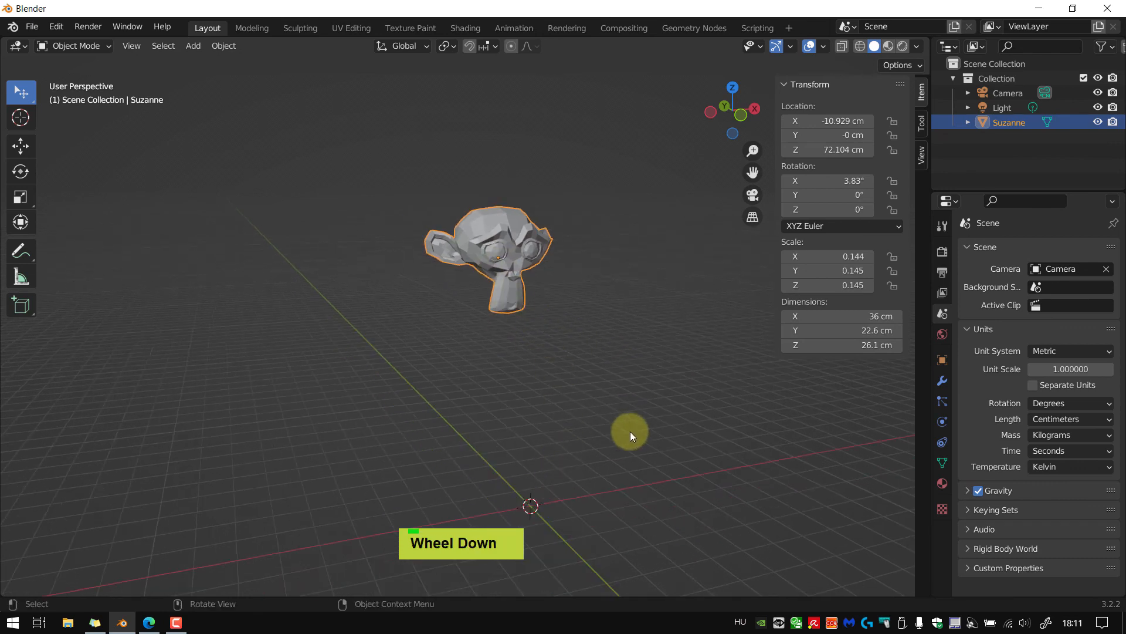
pyautogui.hotkey('alt', 'g')
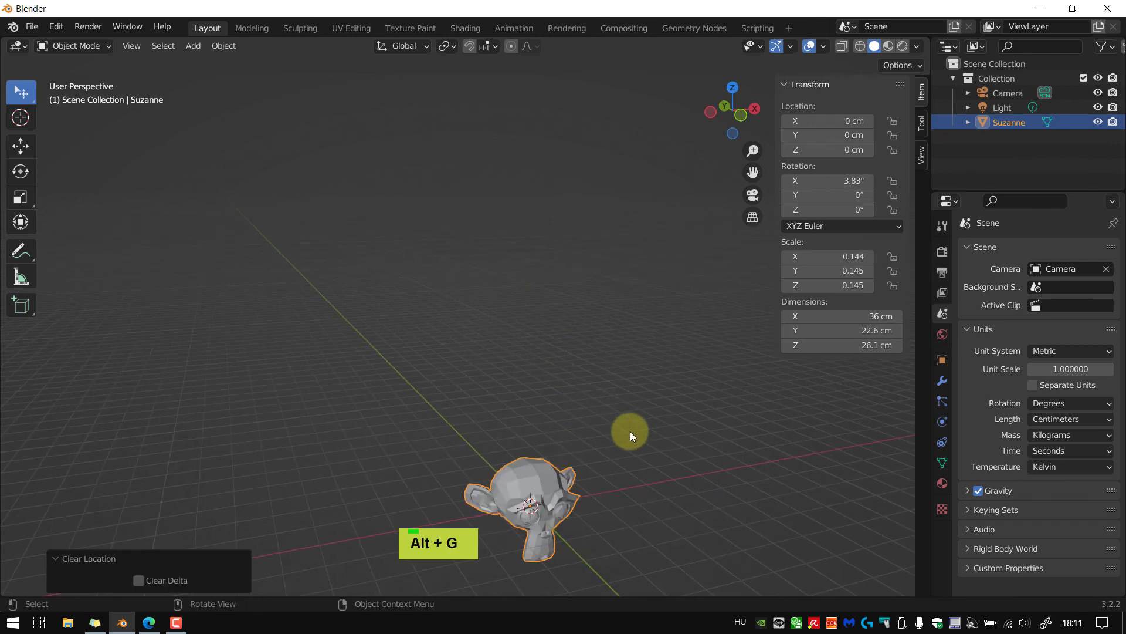
pyautogui.hotkey('shift', 'f')
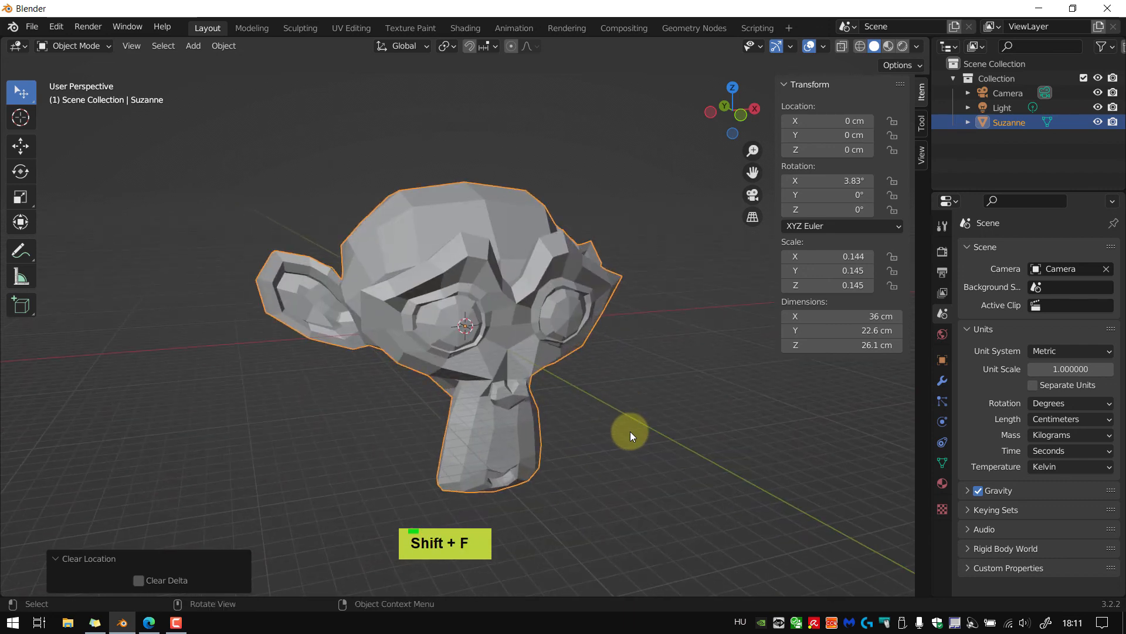
pyautogui.moveTo(630, 431)
pyautogui.mouseDown(button='middle')
pyautogui.moveTo(573, 421)
pyautogui.moveTo(617, 439)
pyautogui.moveTo(645, 434)
pyautogui.mouseUp(button='middle')
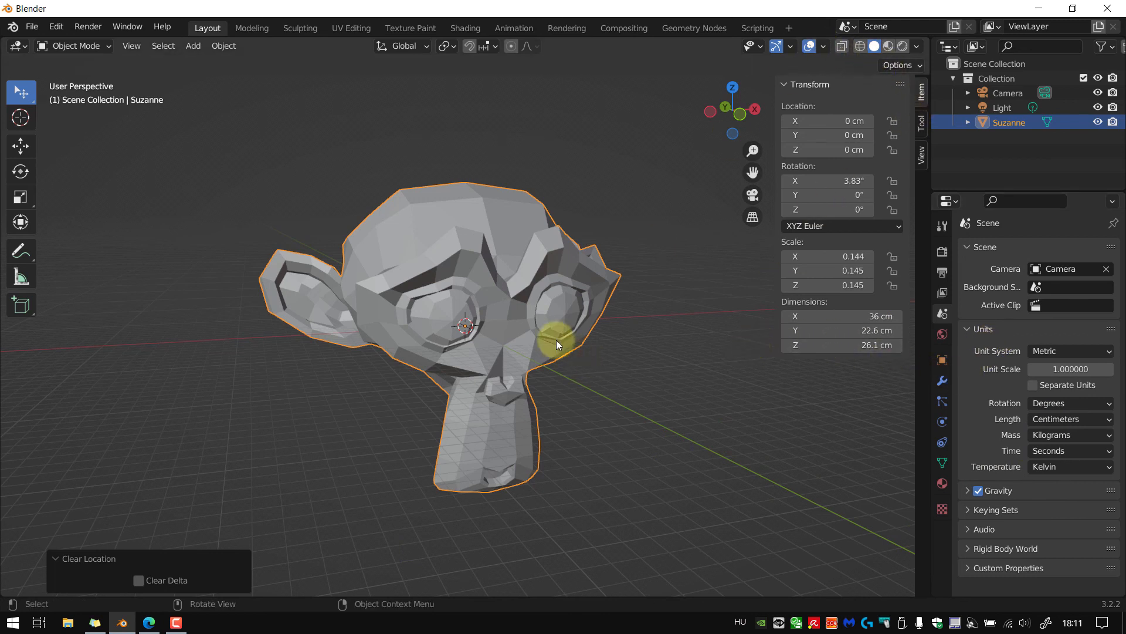
# Move Suzanne down along global Z by 146.25 cm with snapping, and clear its location again
pyautogui.press('g')
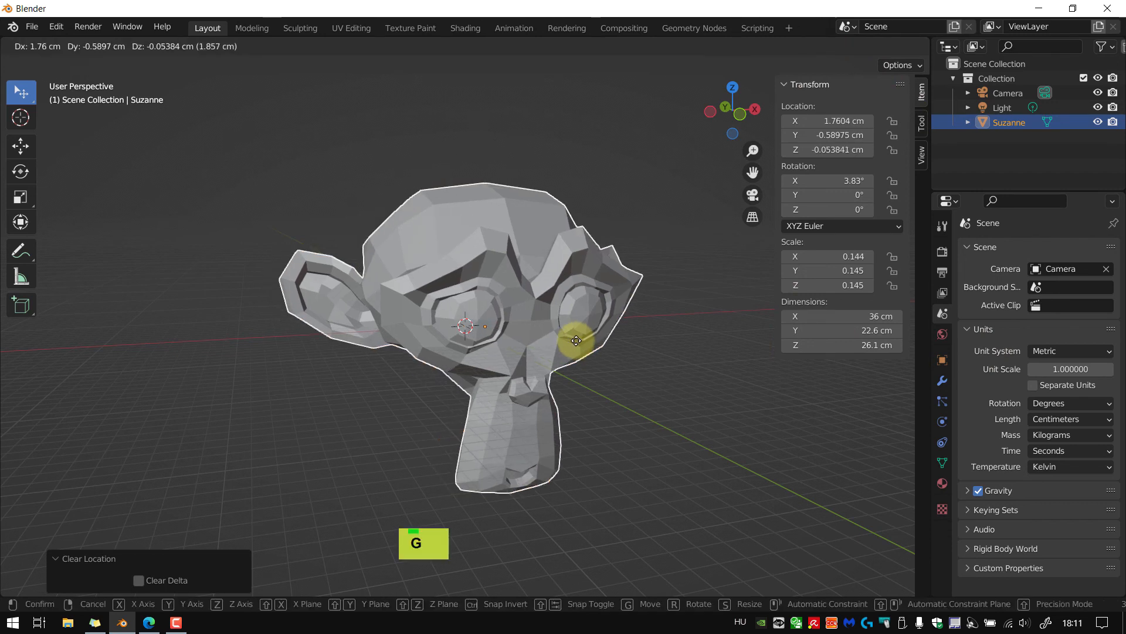
pyautogui.press('z')
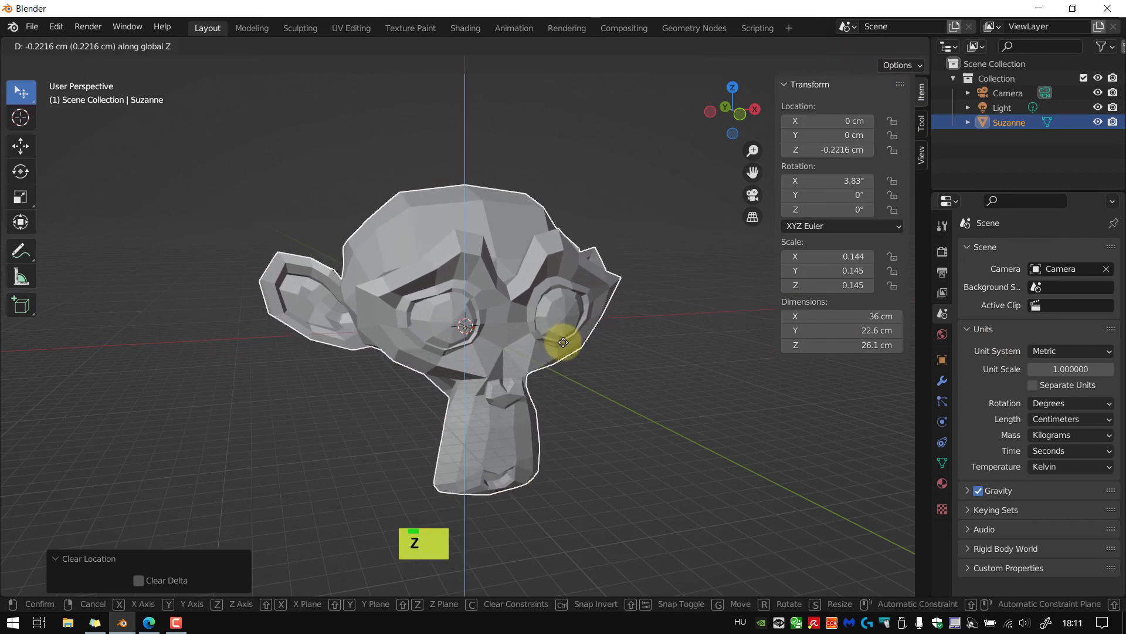
pyautogui.press('ctrl')
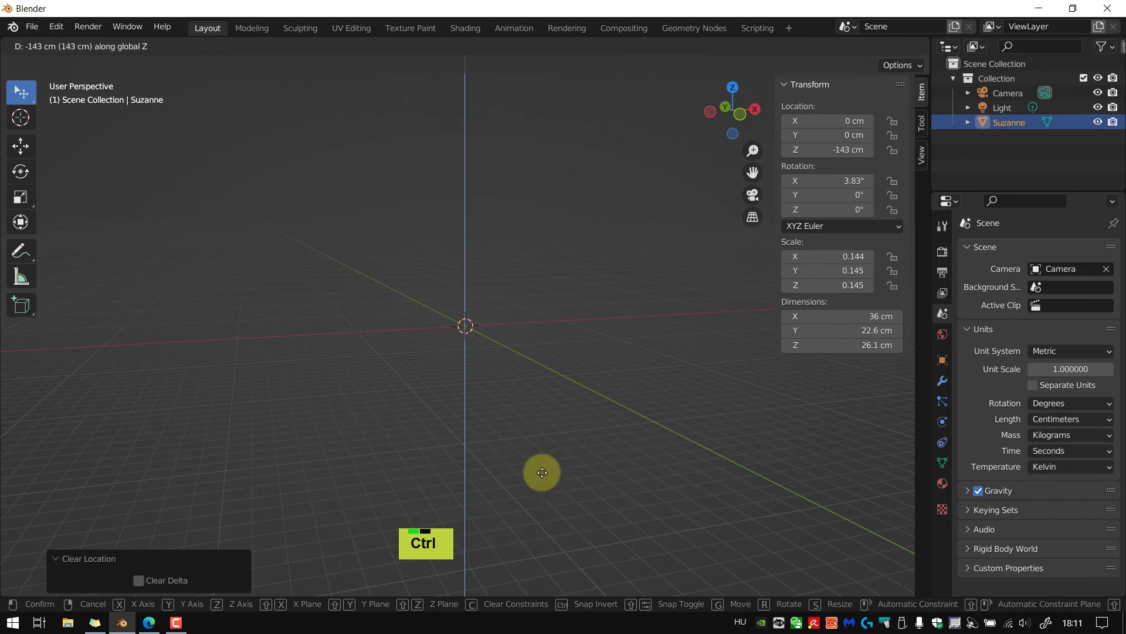
pyautogui.click(564, 508)
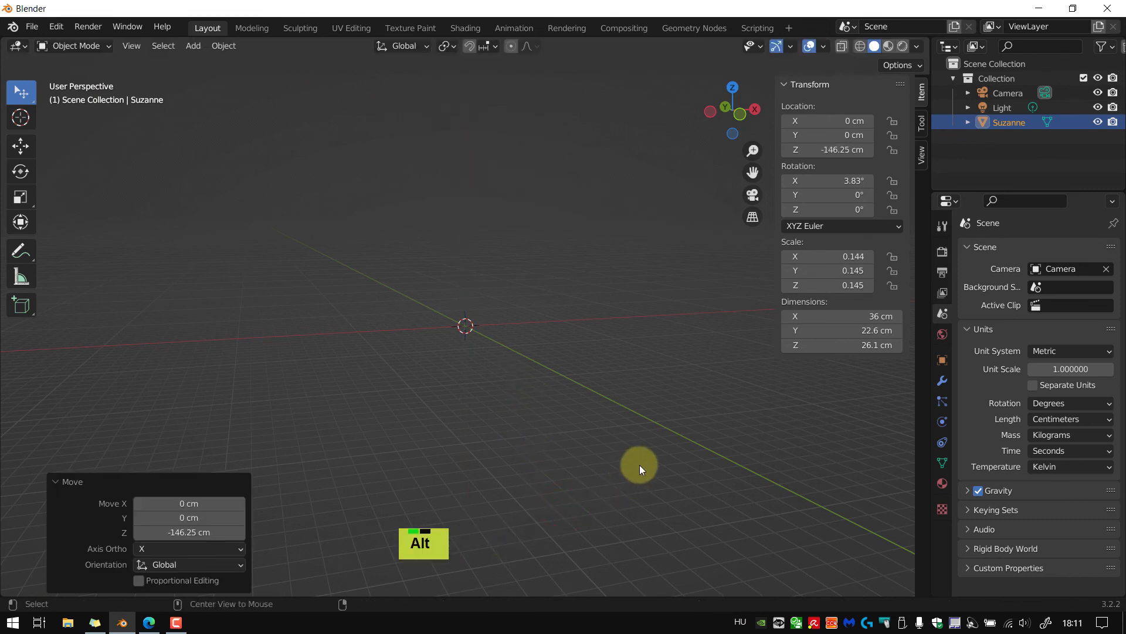
pyautogui.hotkey('alt', 'g')
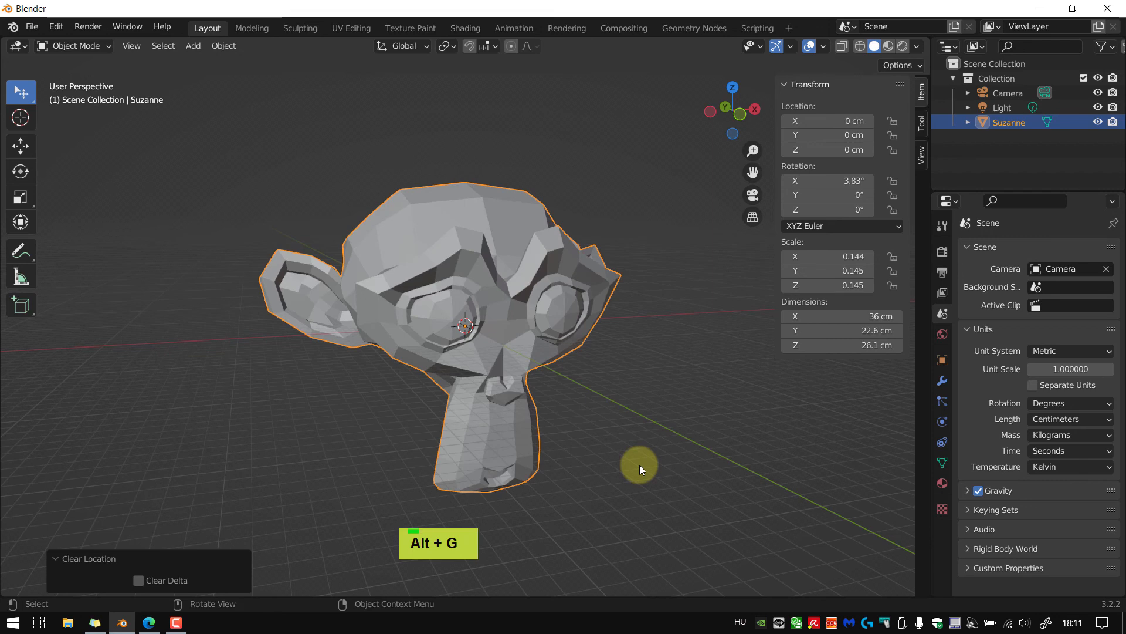
# Start saving the scene and choose the Desktop as the destination folder
pyautogui.moveTo(645, 463); pyautogui.dragTo(668, 444, button='middle')
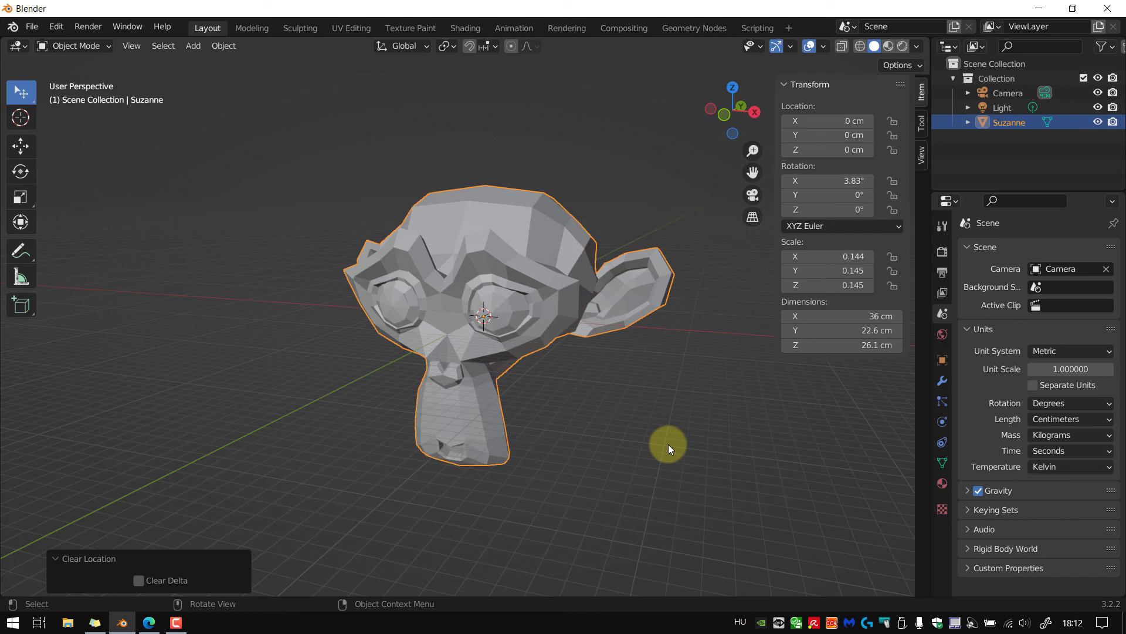
pyautogui.hotkey('ctrl', 's')
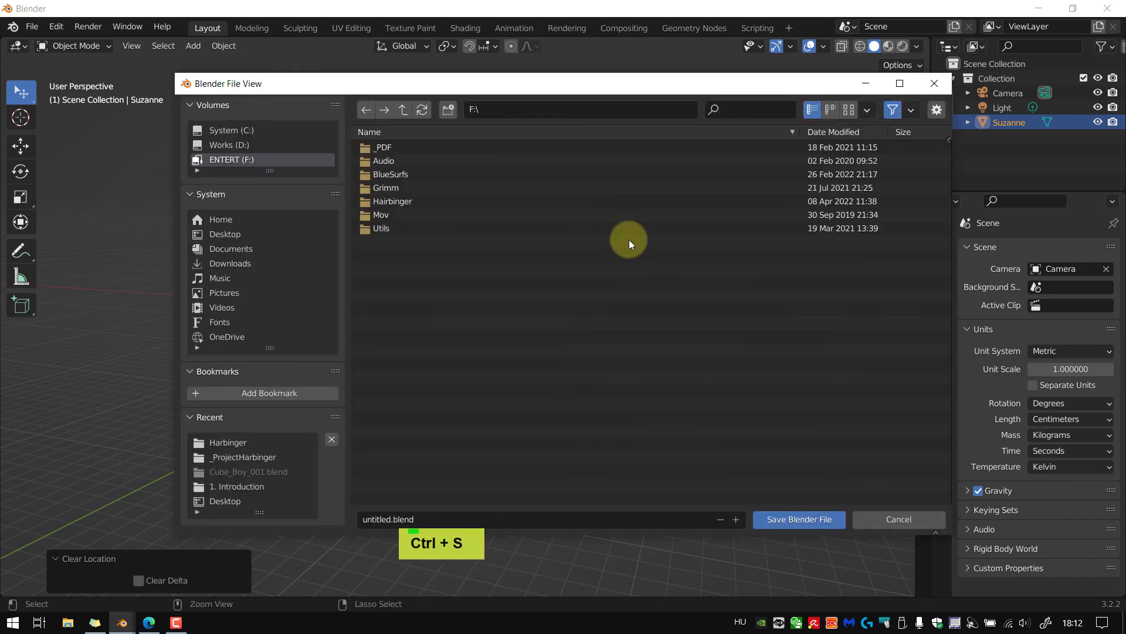
pyautogui.moveTo(637, 82); pyautogui.dragTo(581, 122)
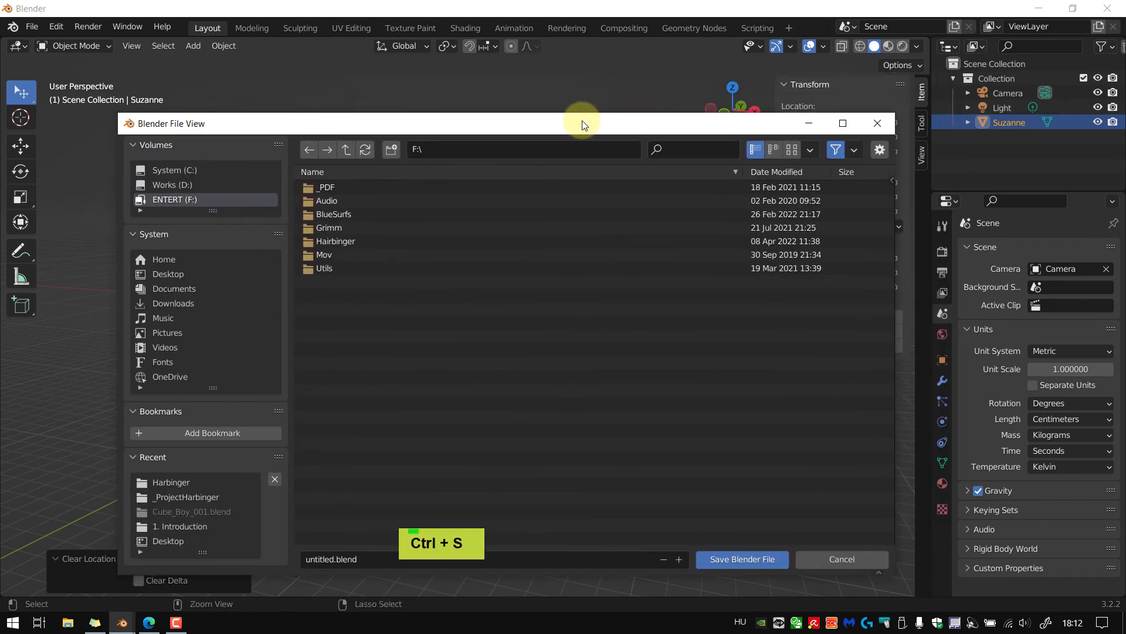
pyautogui.click(168, 280)
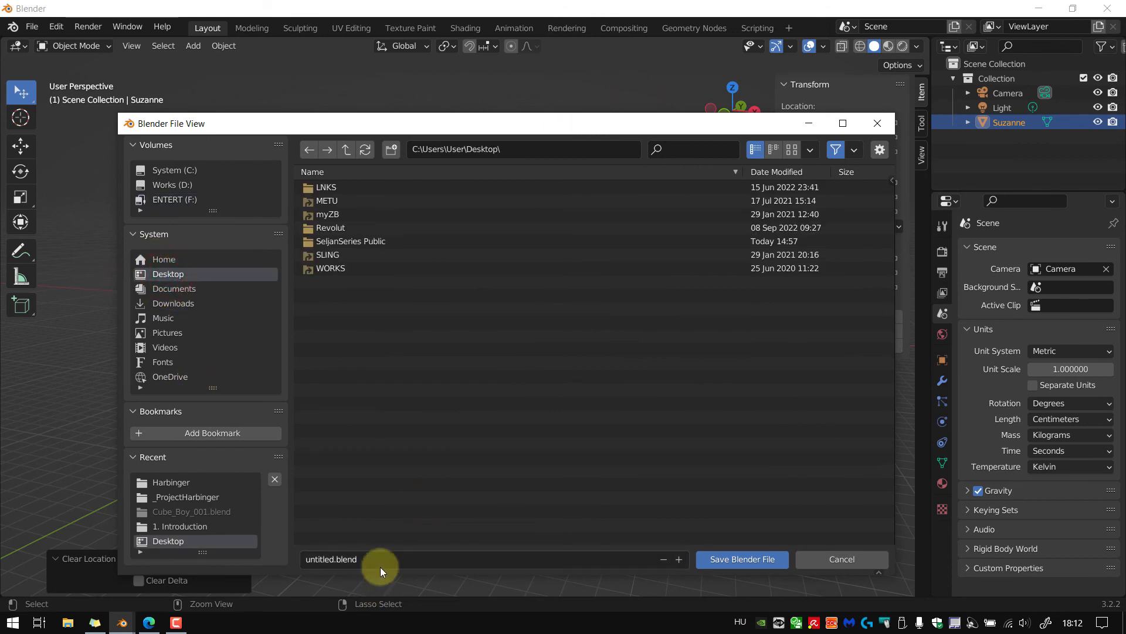
# Name the file MySuzanne_000.blend and save it
pyautogui.click(365, 558)
pyautogui.click(333, 558)
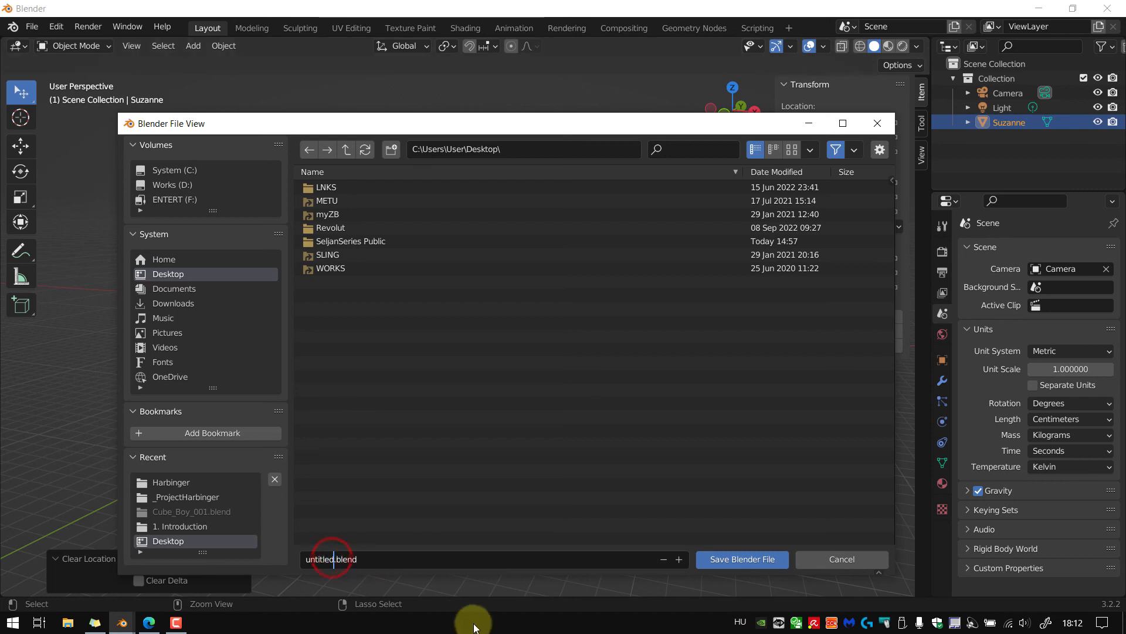
pyautogui.press('BackSpace')
pyautogui.press('BackSpace')
pyautogui.press('BackSpace')
pyautogui.press('BackSpace')
pyautogui.press('BackSpace')
pyautogui.press('BackSpace')
pyautogui.press('BackSpace')
pyautogui.press('BackSpace')
pyautogui.write('My')
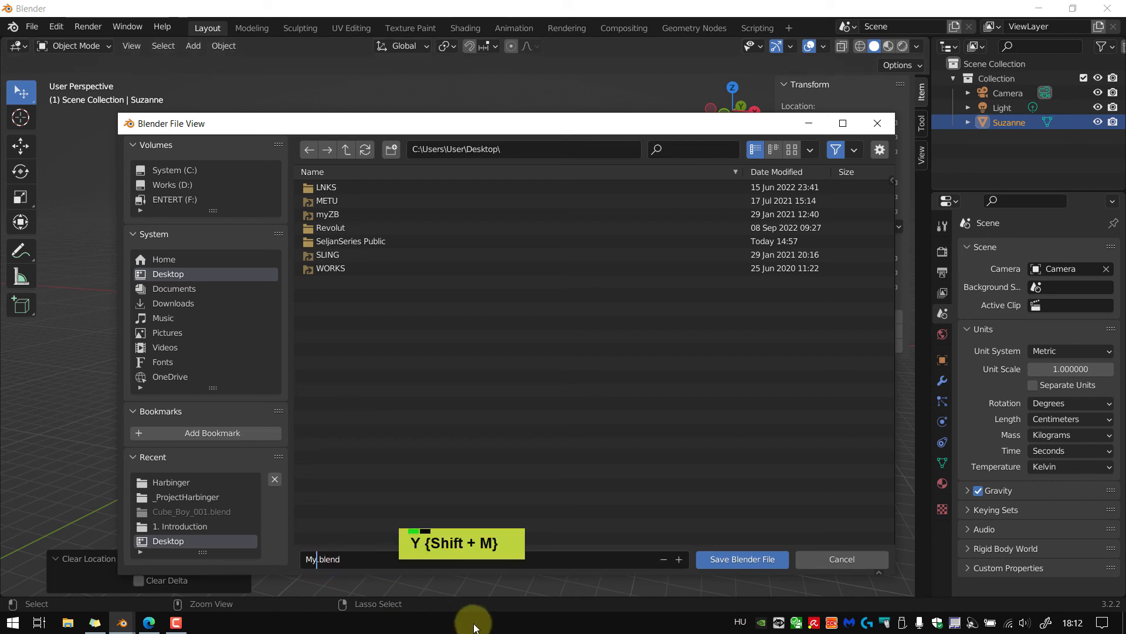
pyautogui.write('Suzanne')
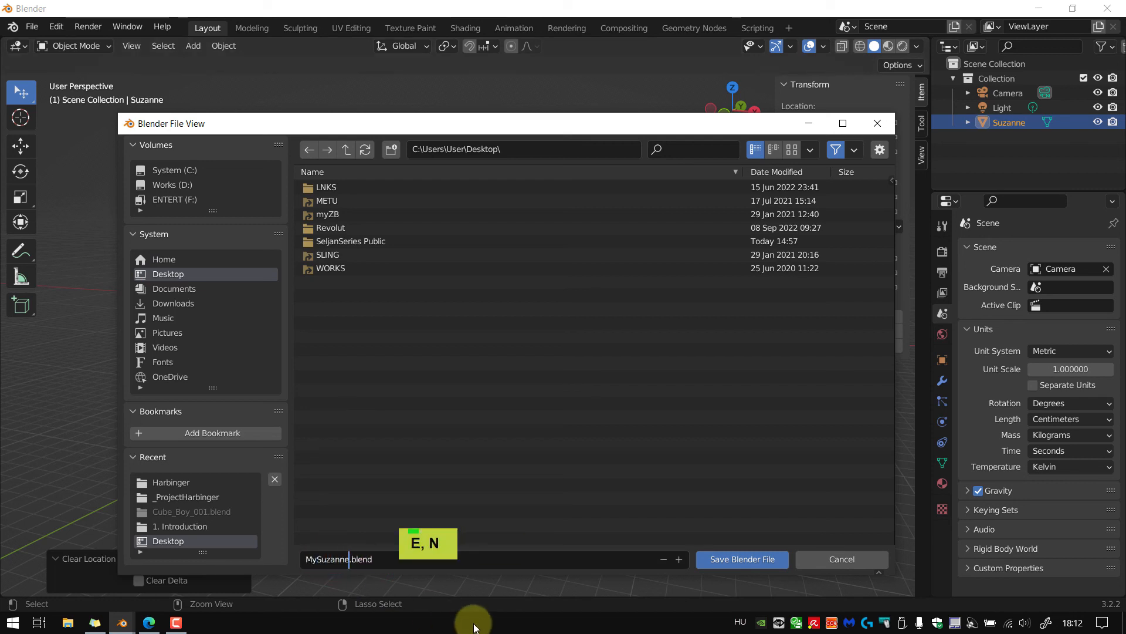
pyautogui.write('_00')
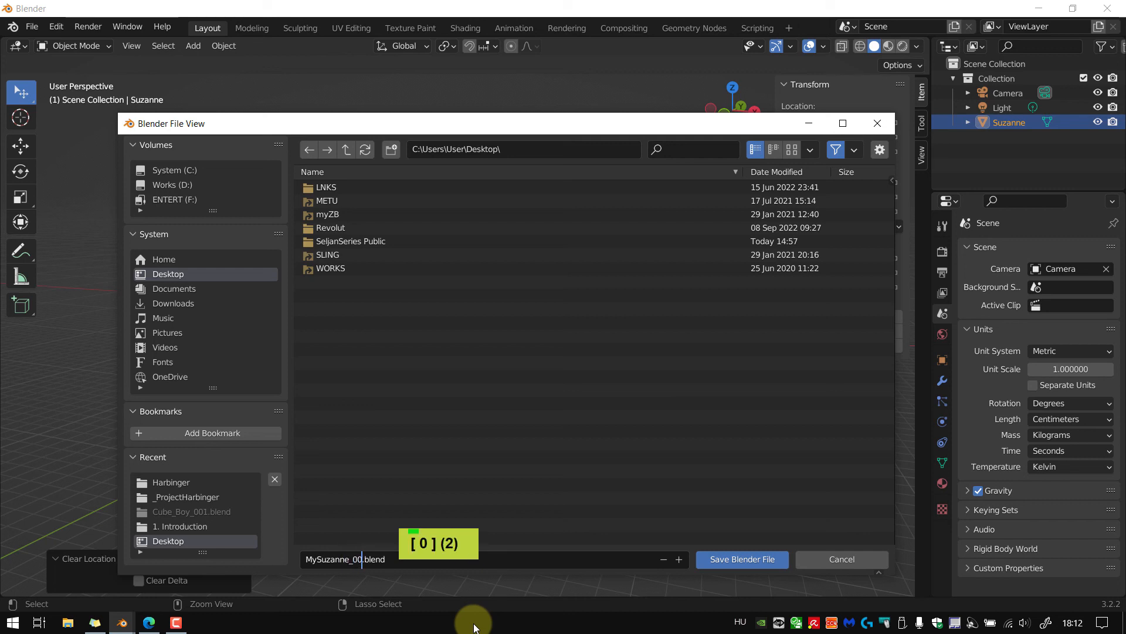
pyautogui.write('0')
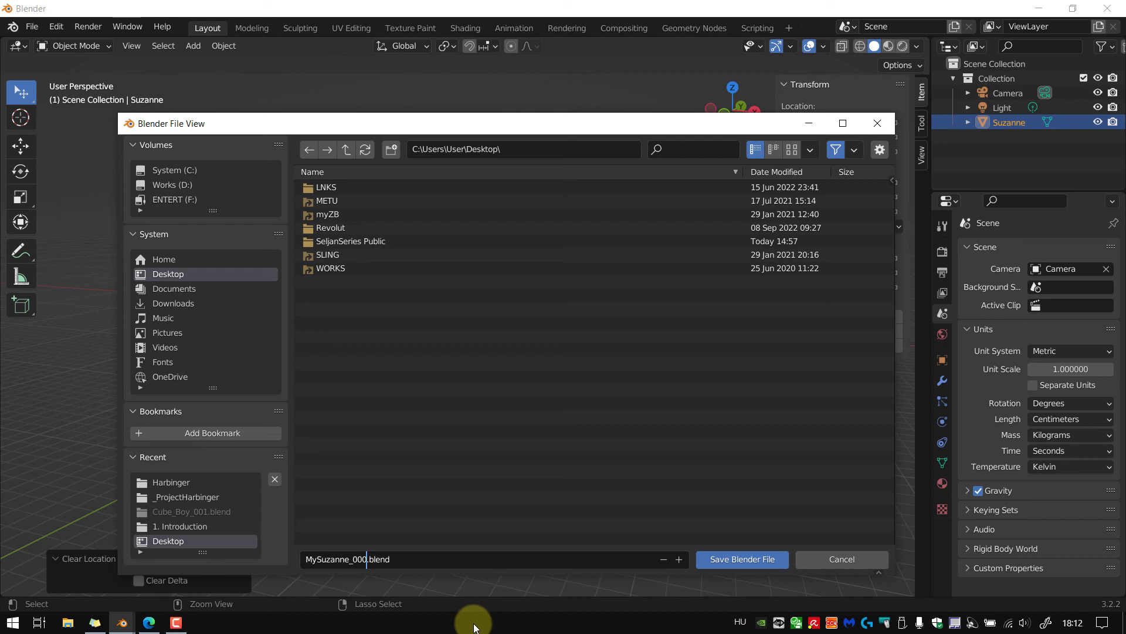
pyautogui.press('Return')
pyautogui.click(760, 558)
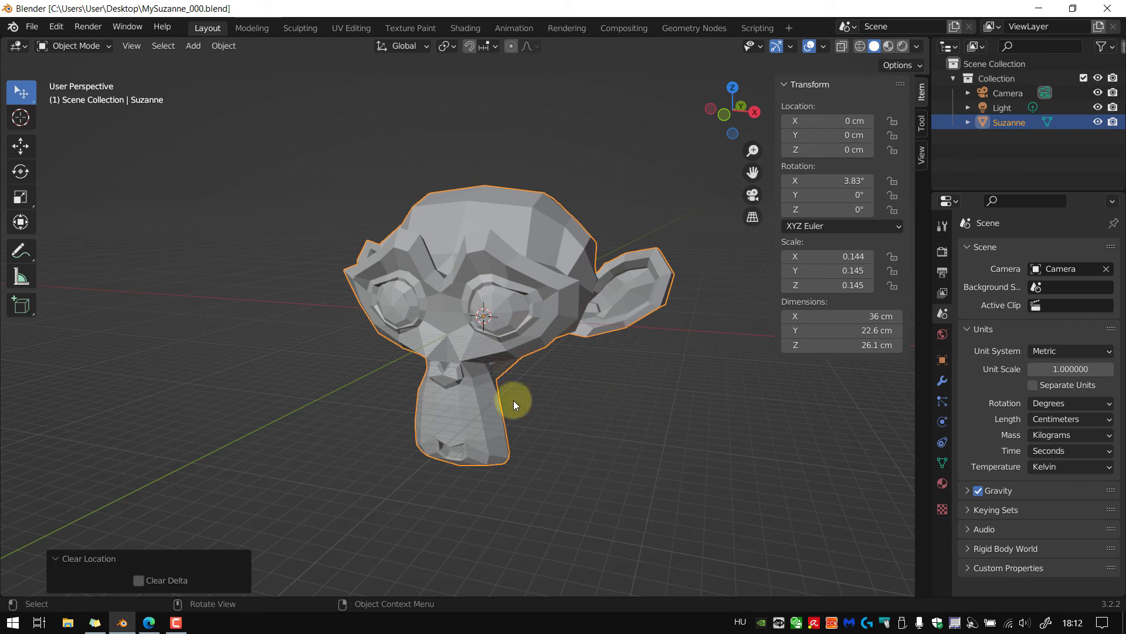
# Save the scene under a new name by incrementing the file number to MySuzanne_001.blend
pyautogui.click(34, 27)
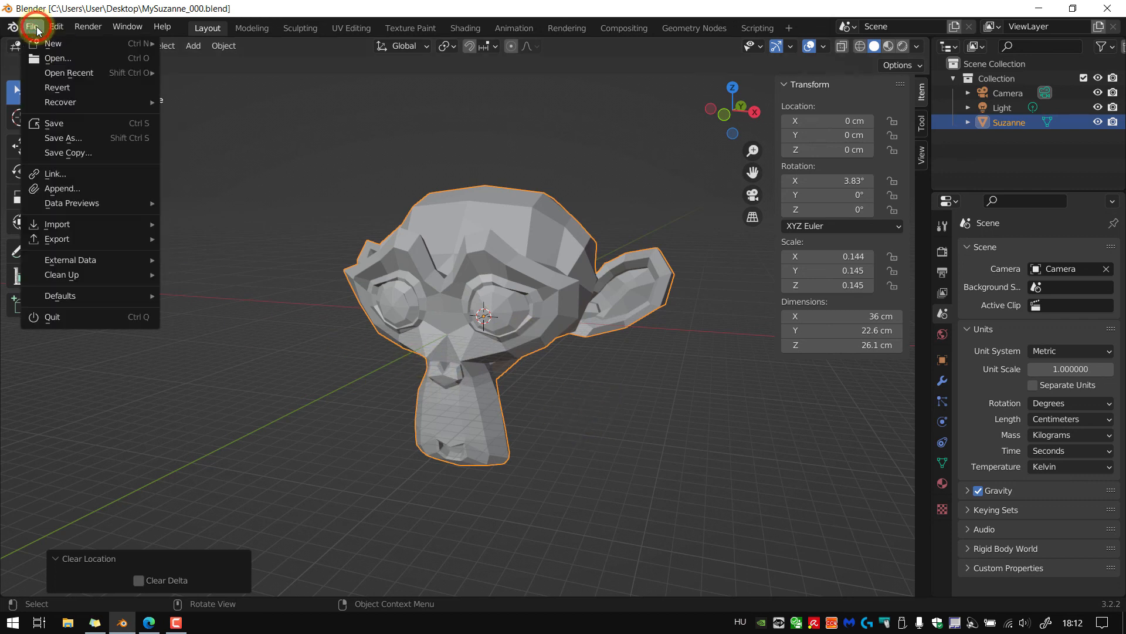
pyautogui.click(71, 138)
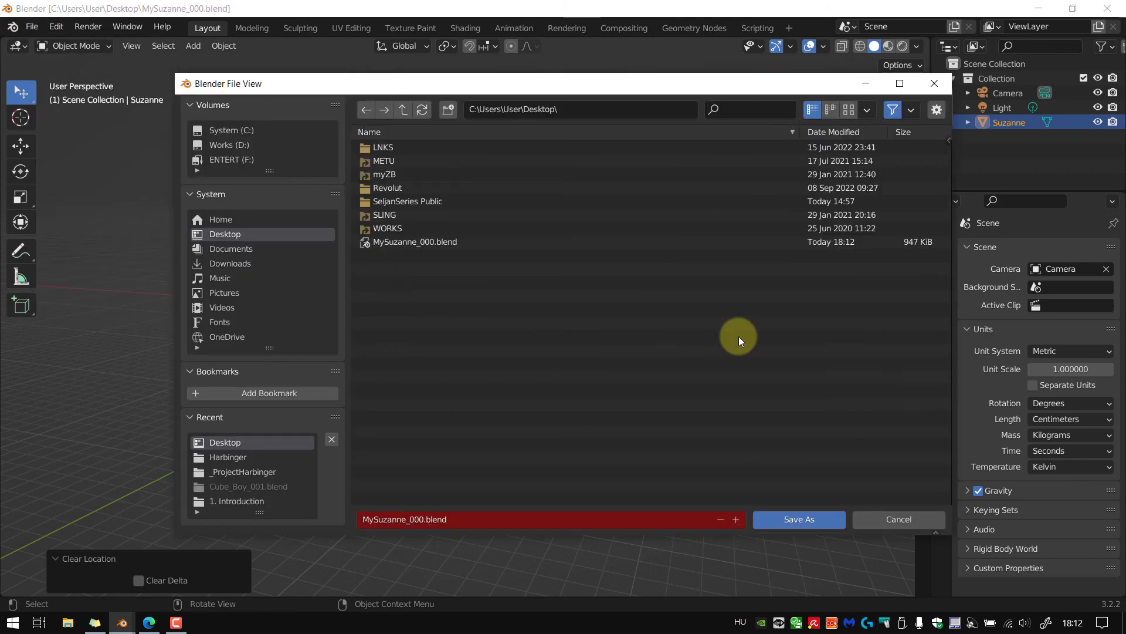
pyautogui.hotkey('ctrl', 'shift', 's')
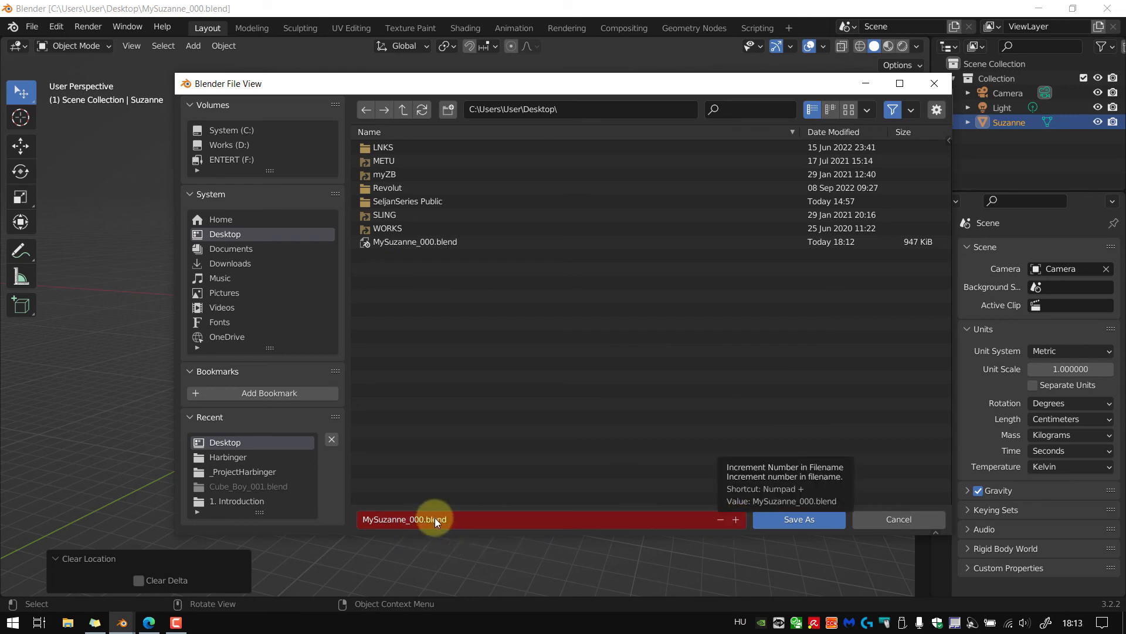
pyautogui.click(736, 520)
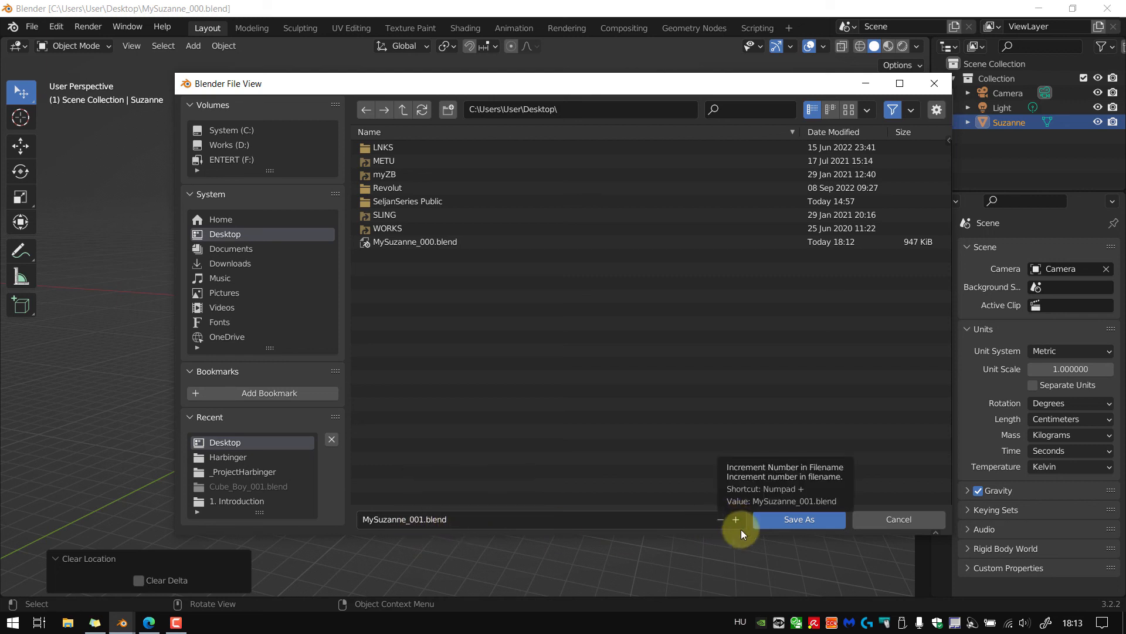
pyautogui.click(795, 522)
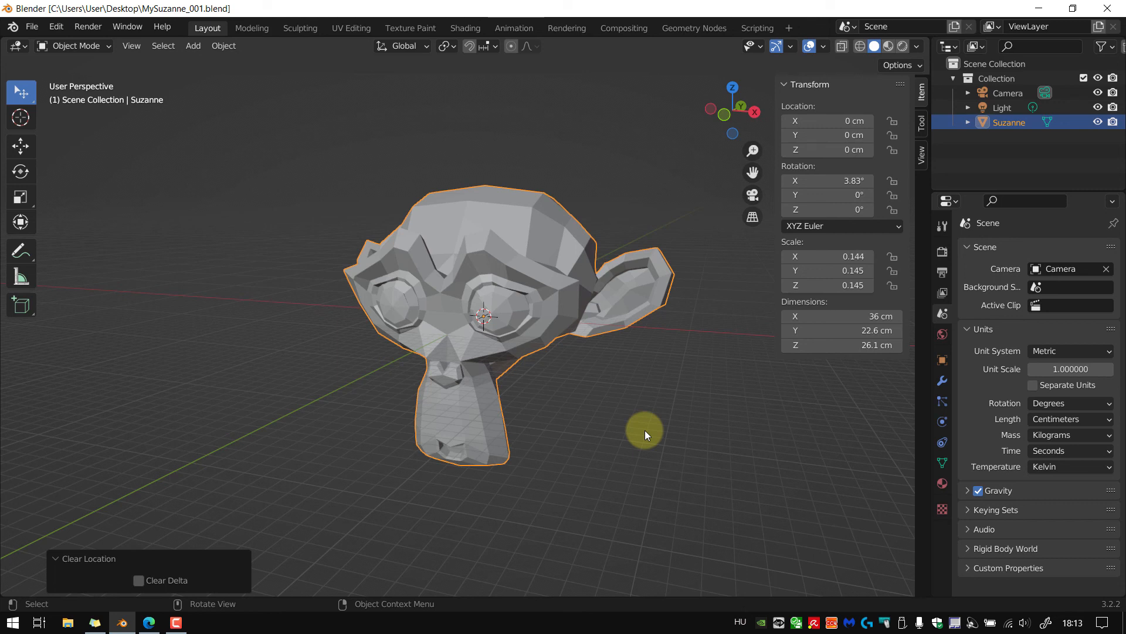
pyautogui.click(62, 31)
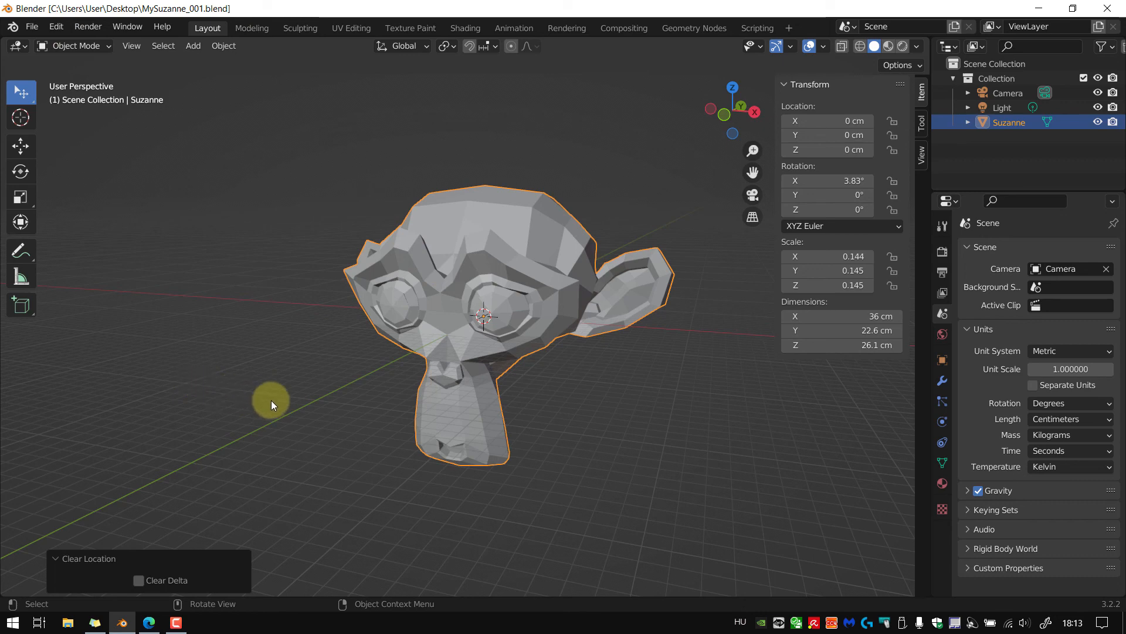
pyautogui.moveTo(378, 379); pyautogui.dragTo(442, 374, button='middle')
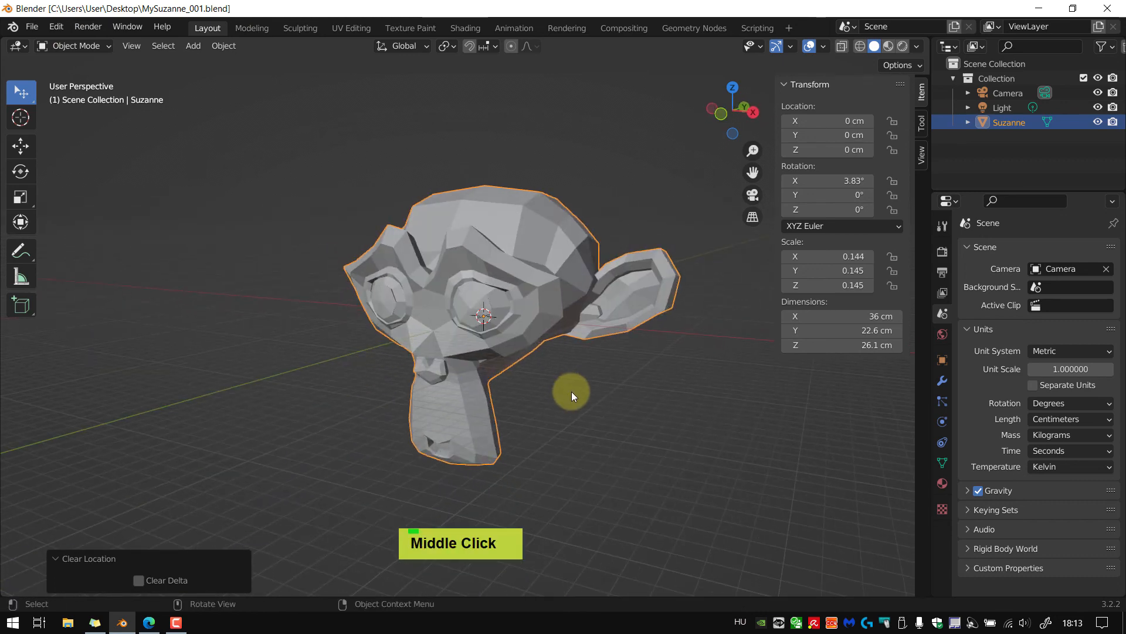